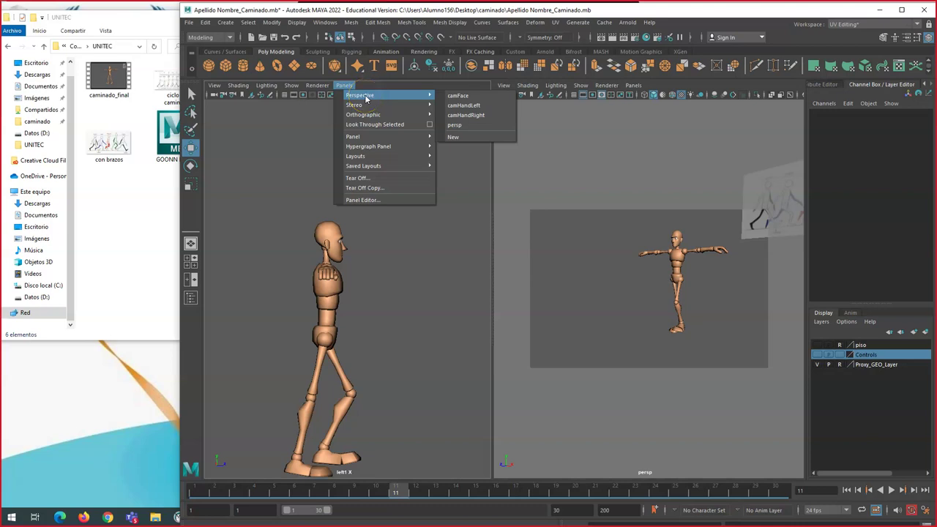
Step: Switch the side-view viewport to the top orthographic view and make the Controls and piso layers visible
mouse_move(366, 114)
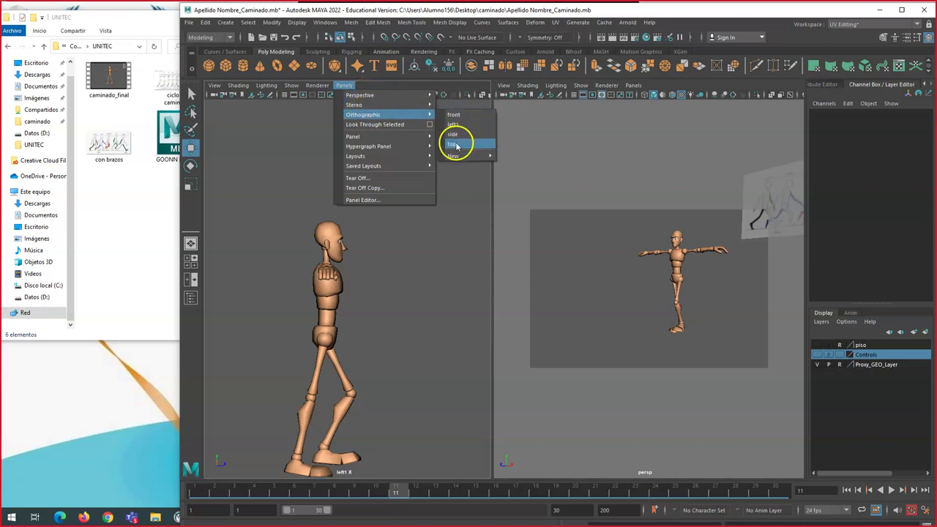
click(455, 144)
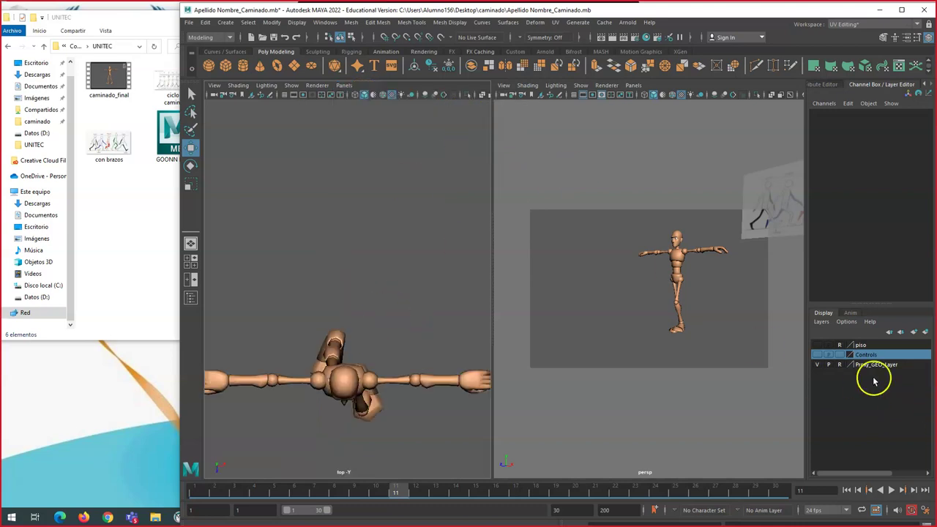
click(817, 355)
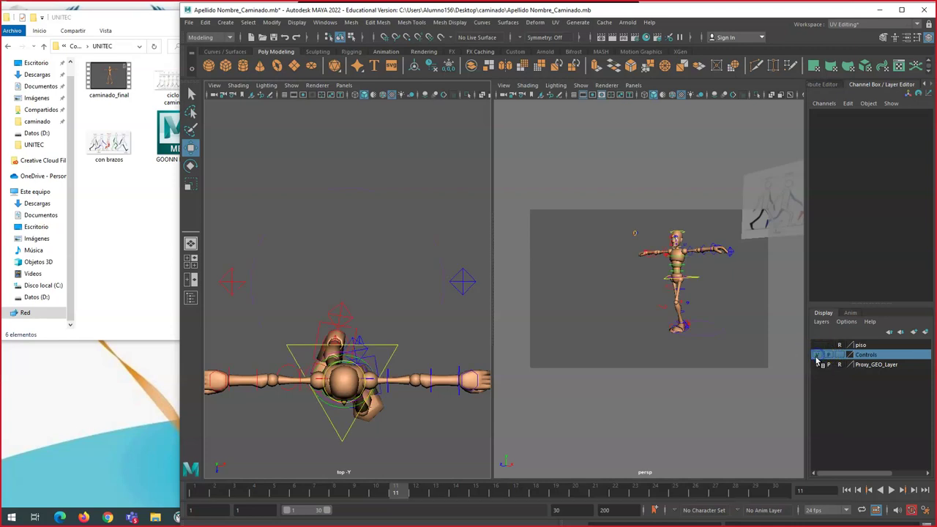
click(818, 345)
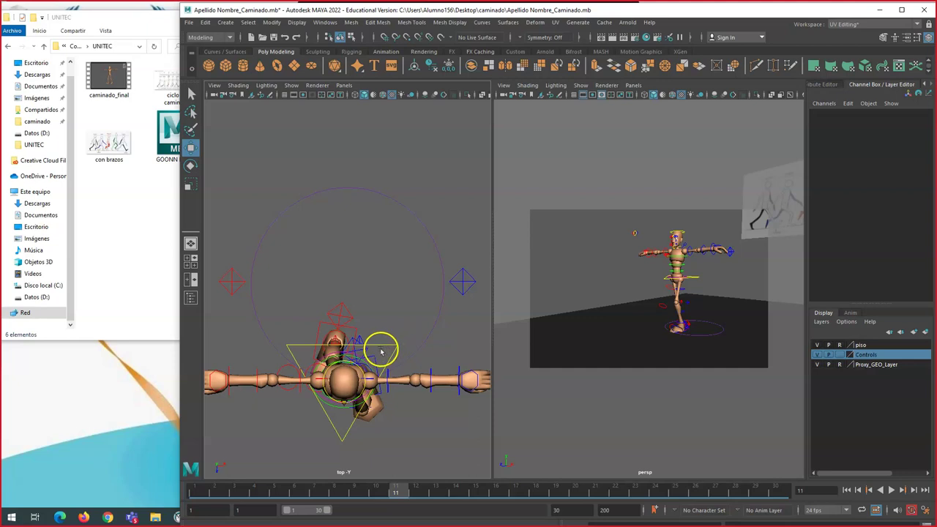
Step: Go to frame 1 and select the hip control Center_Root_FK_CTRL with the Rotate tool
drag(400, 491, 194, 477)
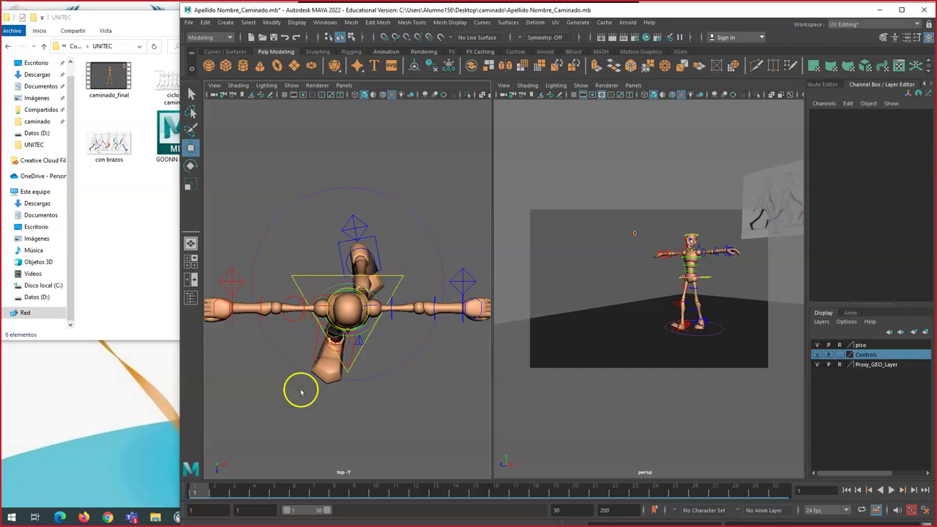
click(399, 287)
key(e)
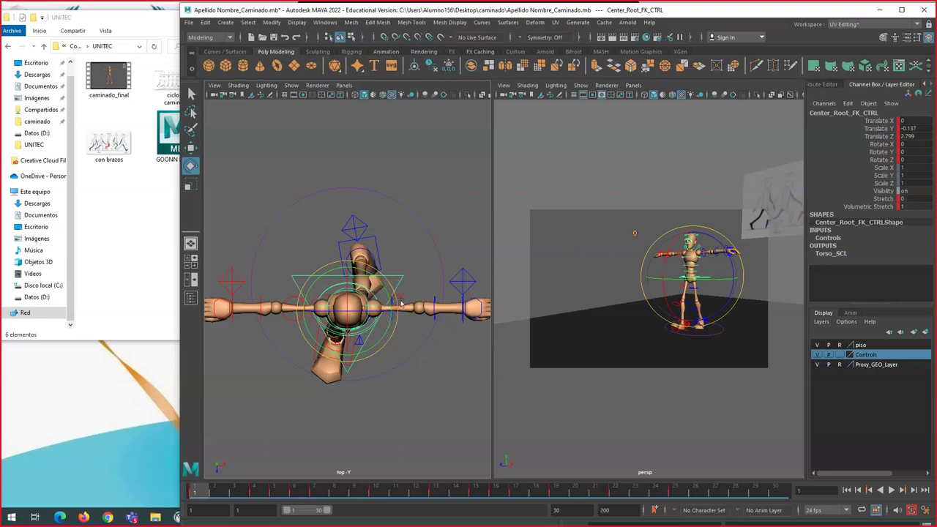
drag(396, 303, 352, 361)
key(ctrl+z)
drag(255, 486, 207, 477)
drag(395, 327, 419, 345)
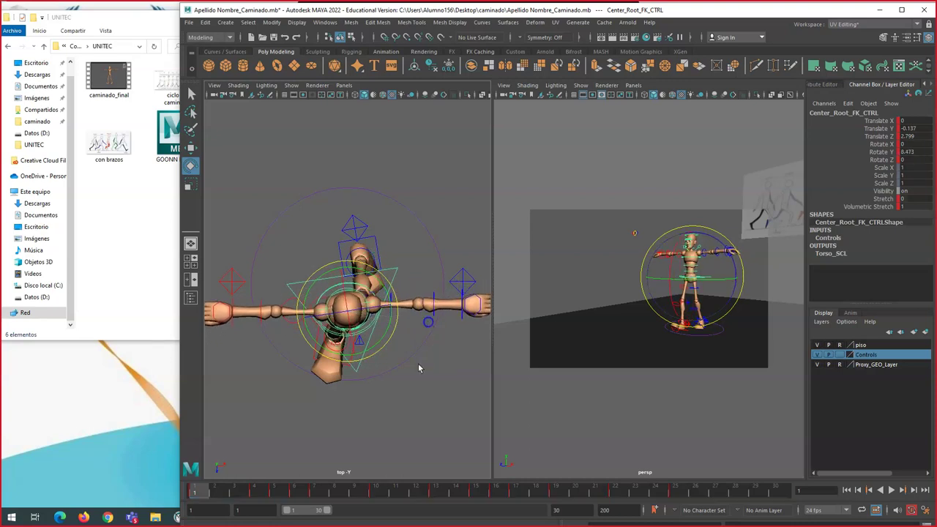
key(ctrl+z)
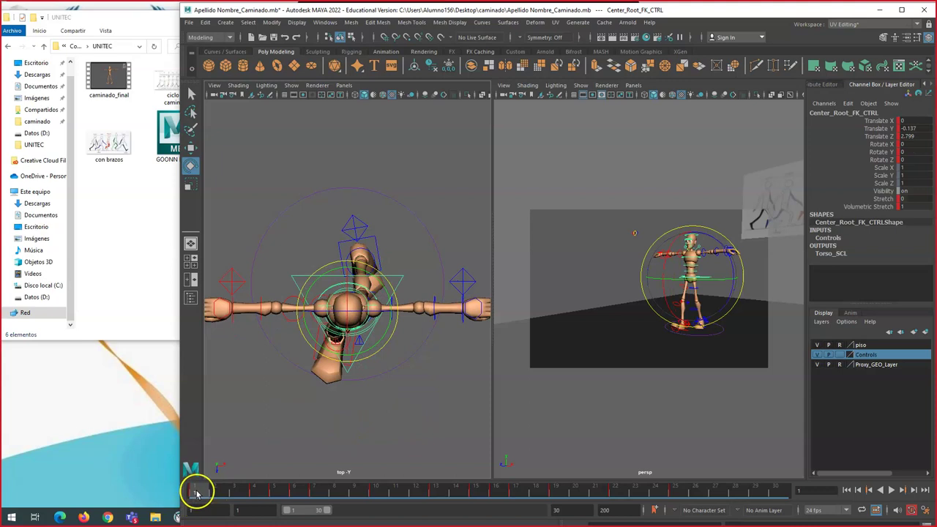
Step: Rotate the hip control at frame 1 and set its Rotate Y to 3
mouse_move(202, 496)
mouse_down()
mouse_move(454, 505)
mouse_move(254, 496)
mouse_move(439, 512)
mouse_move(412, 516)
mouse_move(199, 498)
mouse_move(479, 520)
mouse_move(193, 492)
mouse_up()
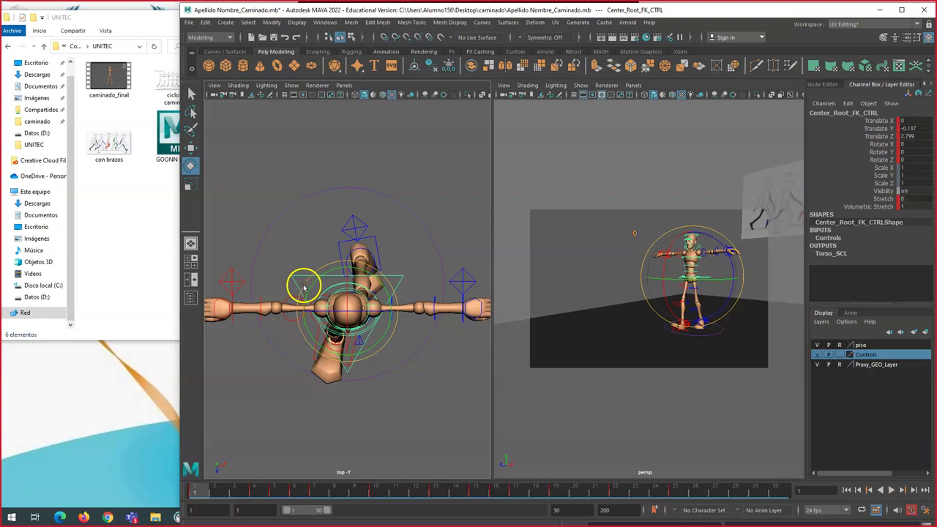
drag(304, 287, 303, 288)
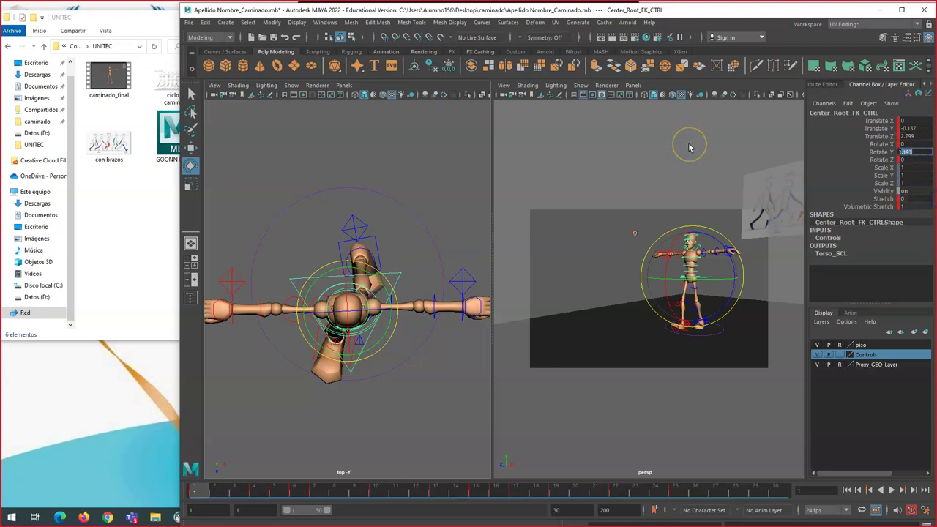
key(Return)
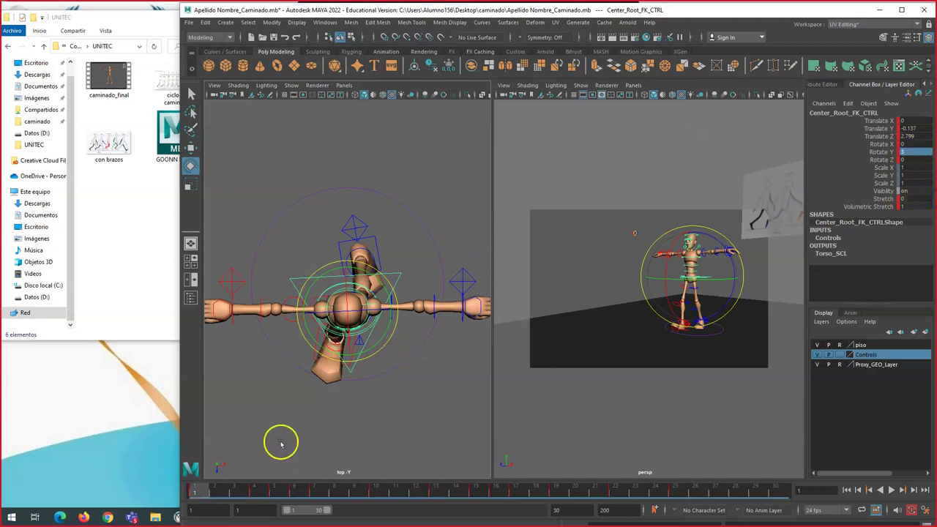
Step: Scrub through the walk and set the hip control's Rotate Y to 0 at frame 10
drag(206, 493, 472, 479)
drag(329, 489, 192, 488)
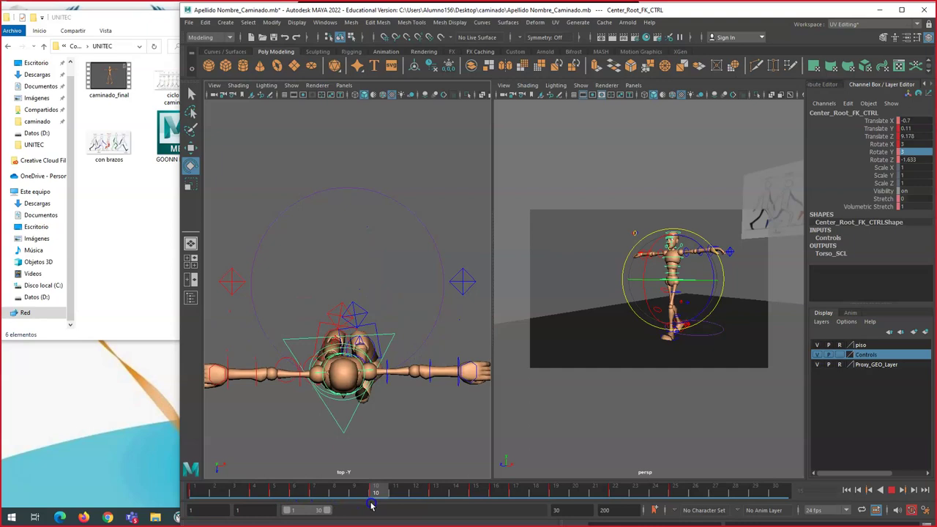
drag(371, 504, 370, 505)
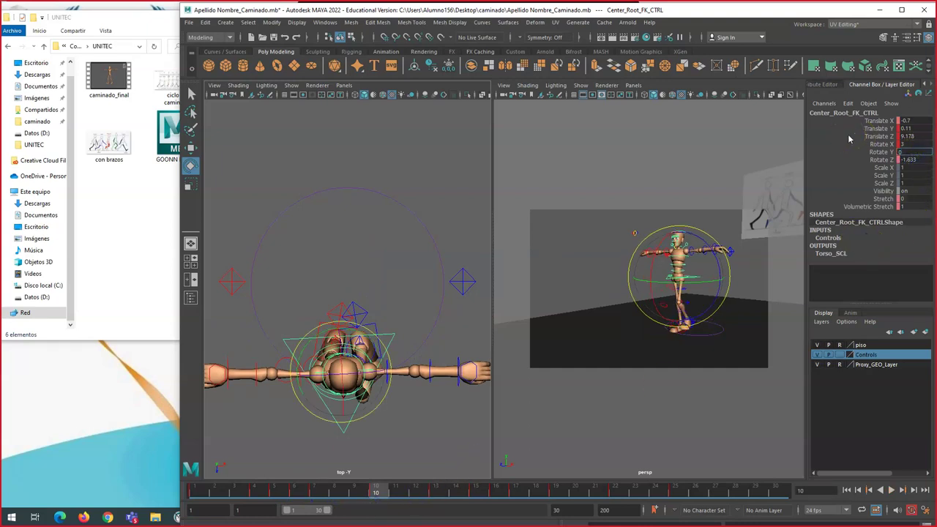
key(Return)
Step: Review the hip turn from the start and set the hip control's Rotate Y to -3 at frame 15
drag(379, 490, 205, 488)
key(alt+v)
drag(306, 475, 480, 491)
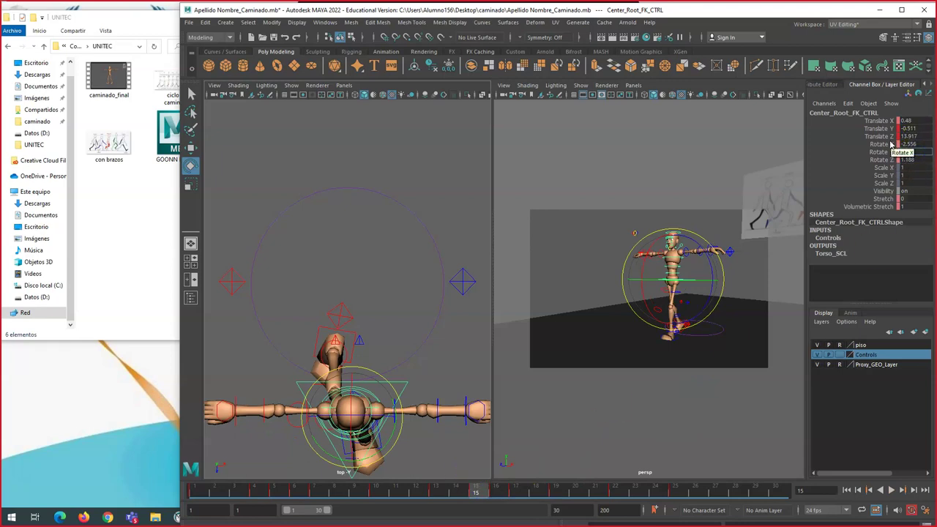
text(-3)
key(Return)
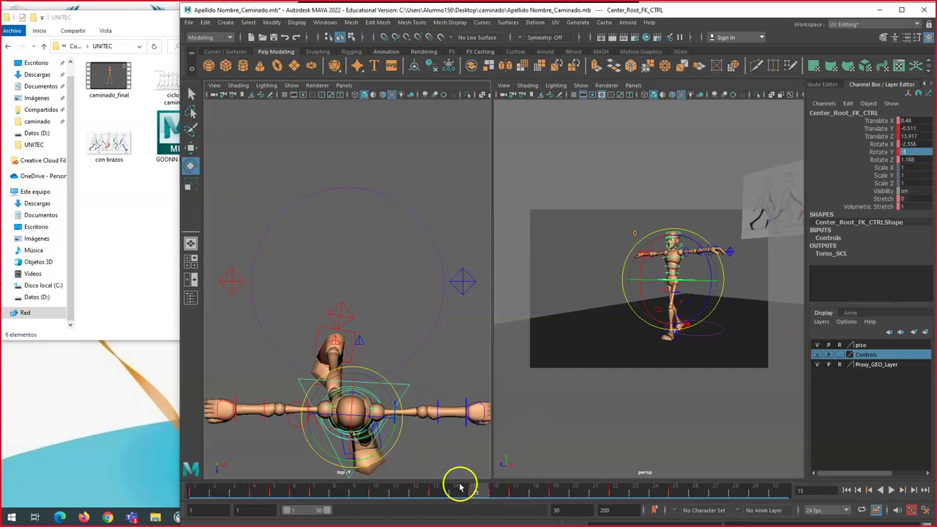
Step: Play back the hip motion and set the hip control's Rotate Y to 0 at frame 22
key(alt+v)
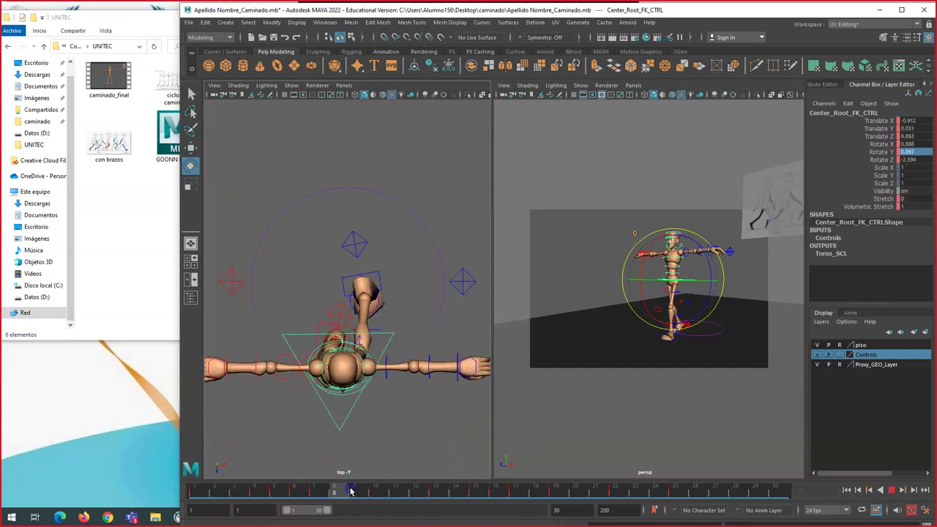
key(alt+v)
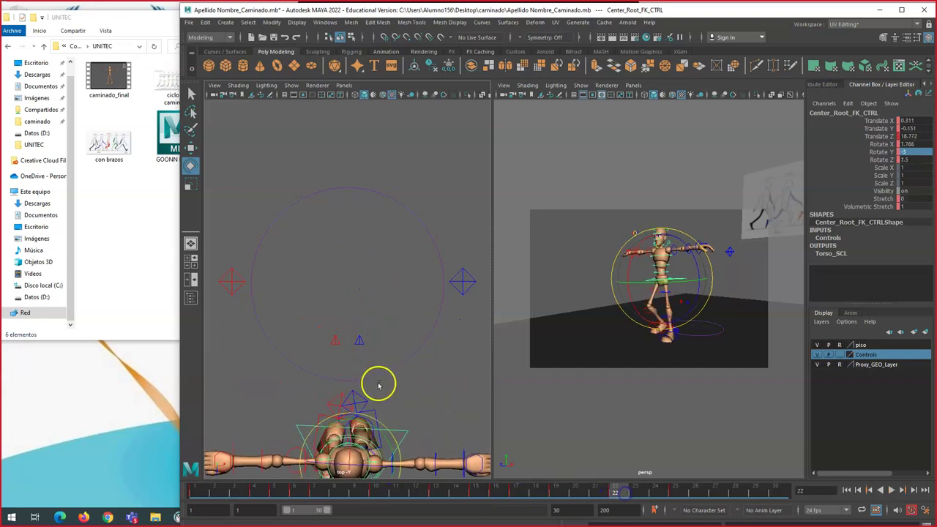
alt+middle_drag(373, 375, 376, 220)
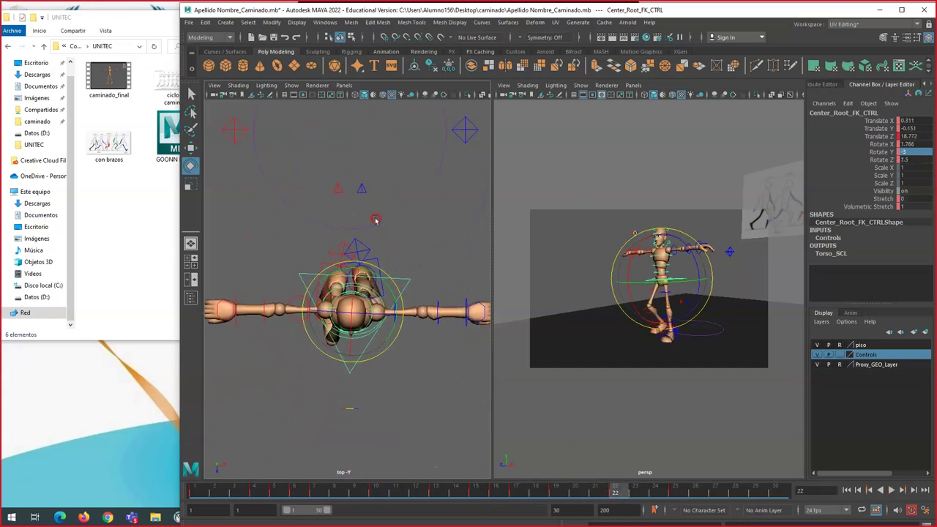
mouse_move(618, 489)
mouse_down()
mouse_move(694, 495)
mouse_move(512, 487)
mouse_move(614, 484)
mouse_up()
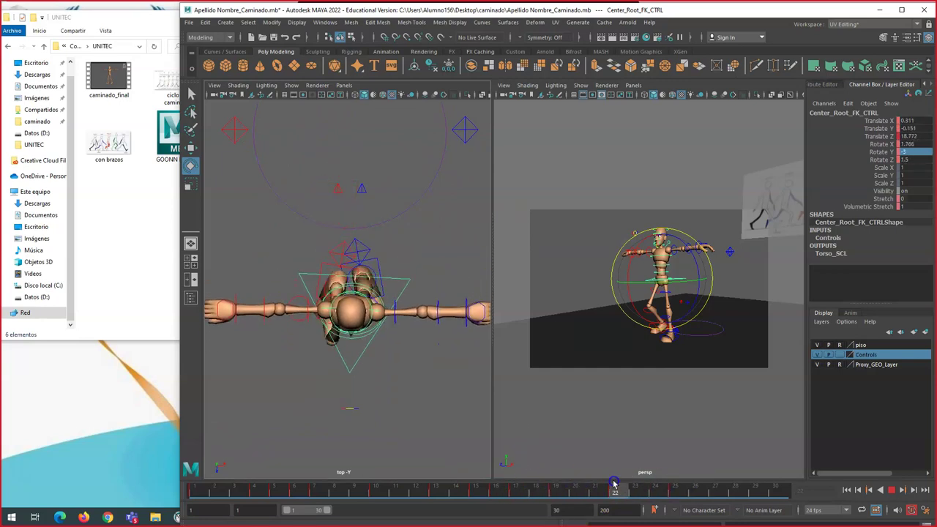
click(916, 152)
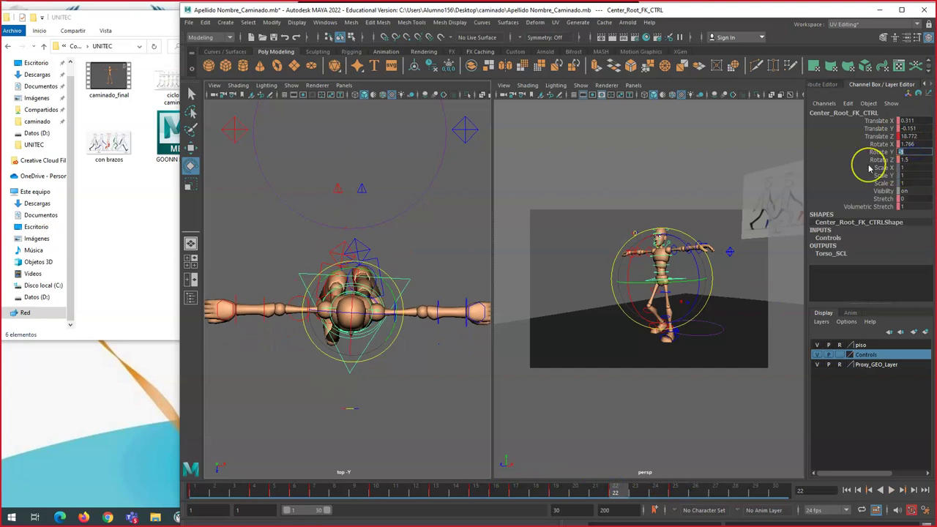
text(0)
key(Return)
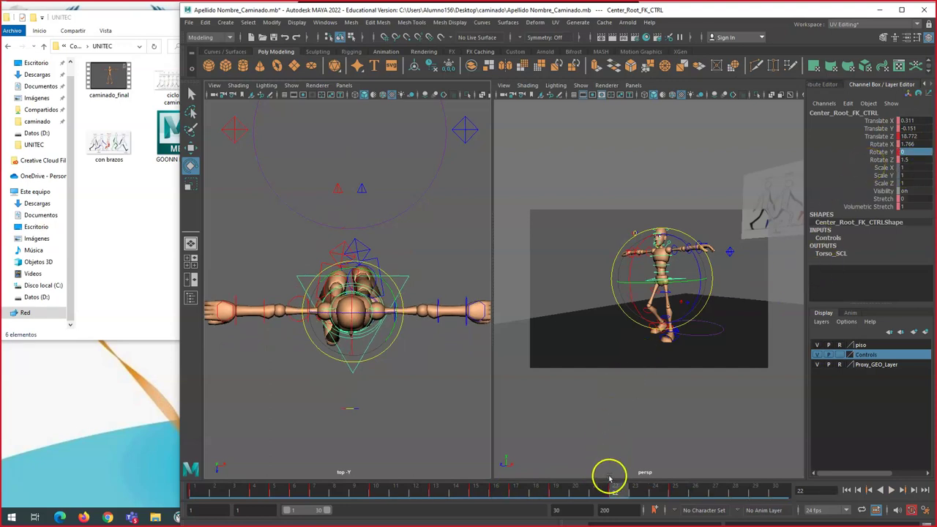
Step: Rotate the hip control at frame 25, set its Rotate Y to 3, and clear the selection
drag(618, 494, 680, 494)
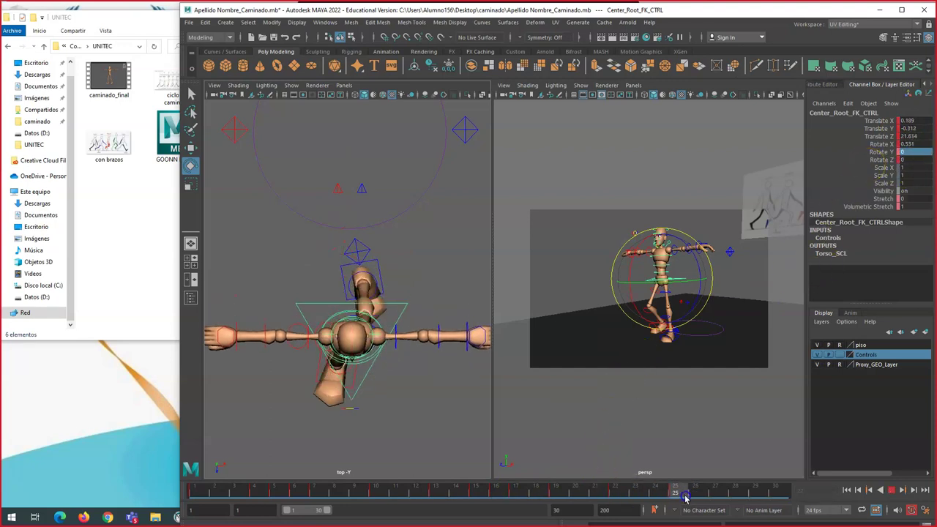
drag(397, 311, 393, 309)
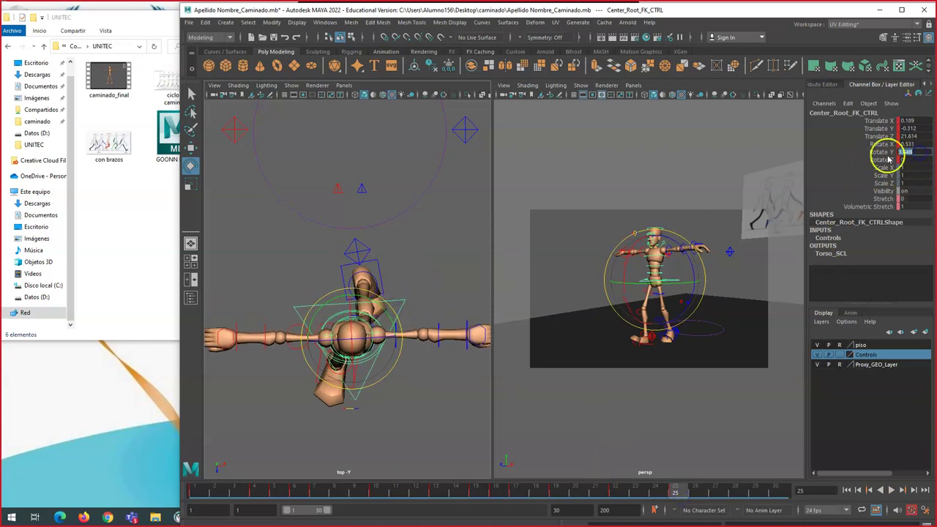
key(Return)
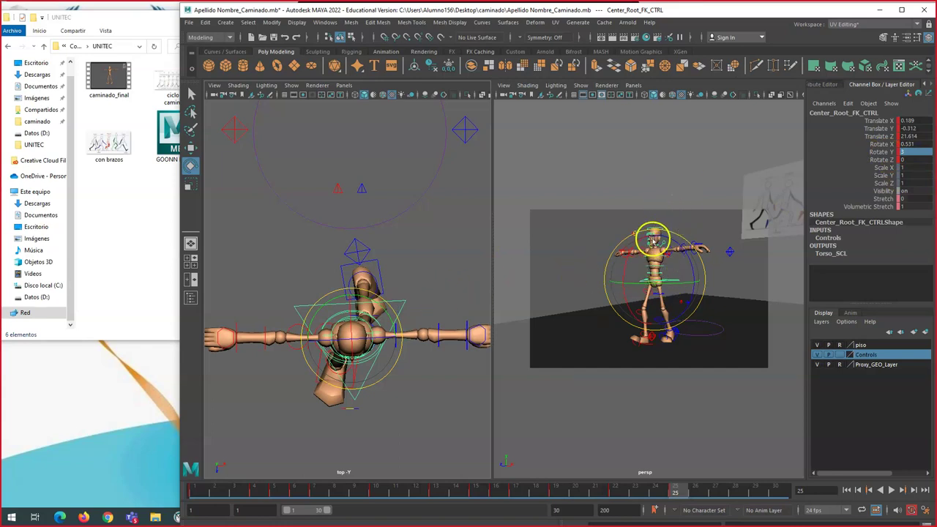
click(669, 186)
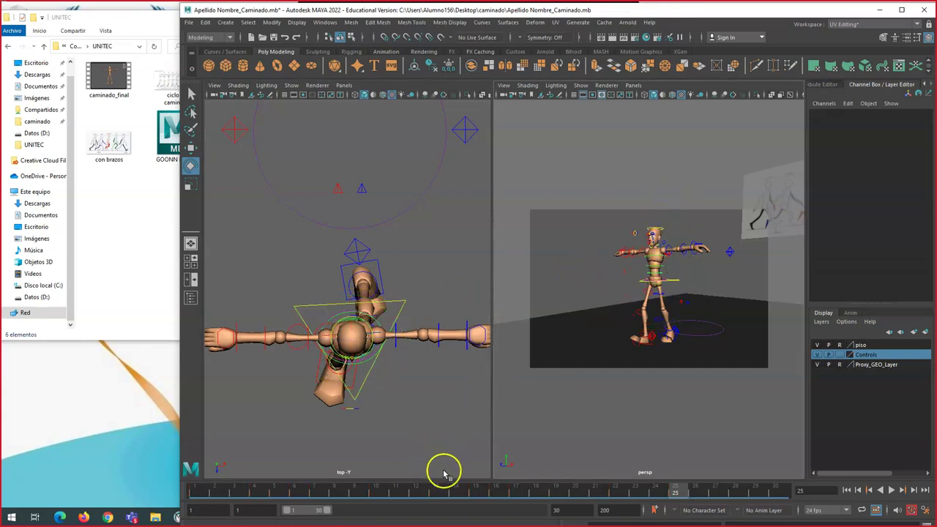
click(656, 276)
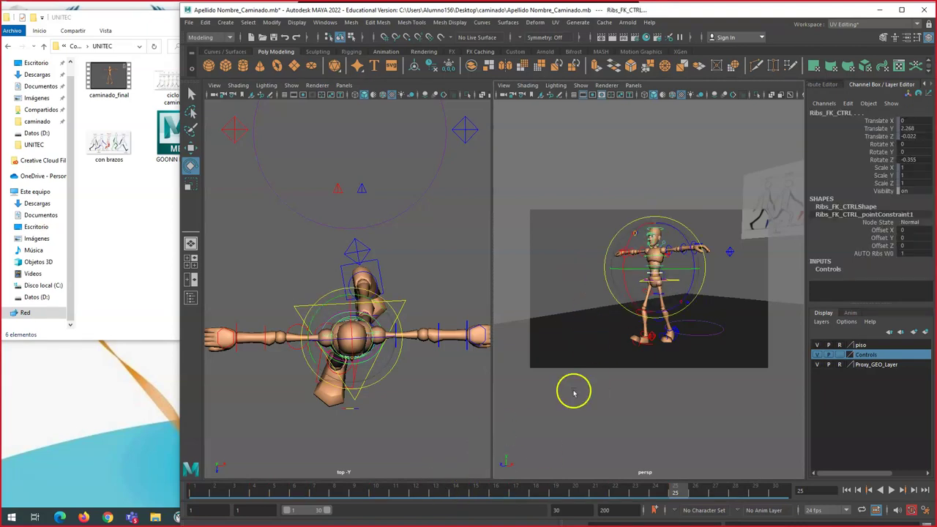
drag(691, 271, 671, 280)
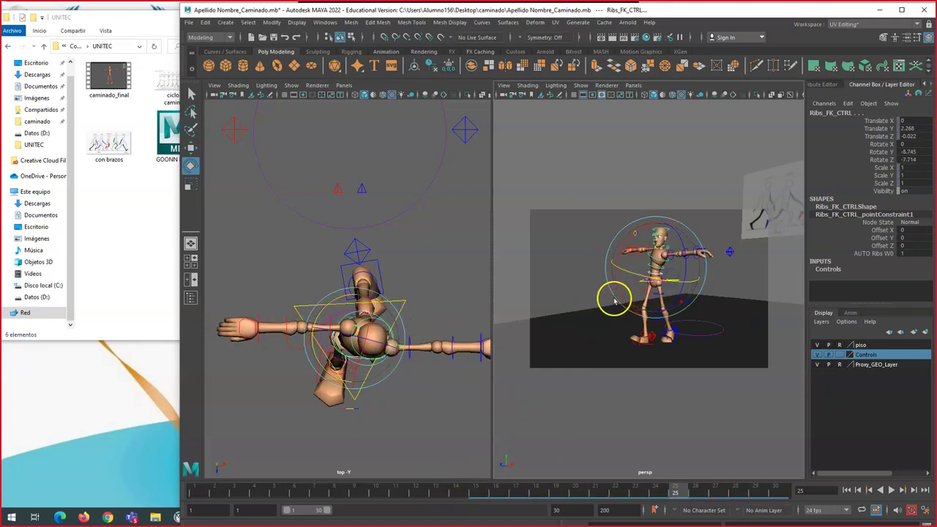
key(ctrl+z)
key(ctrl+z)
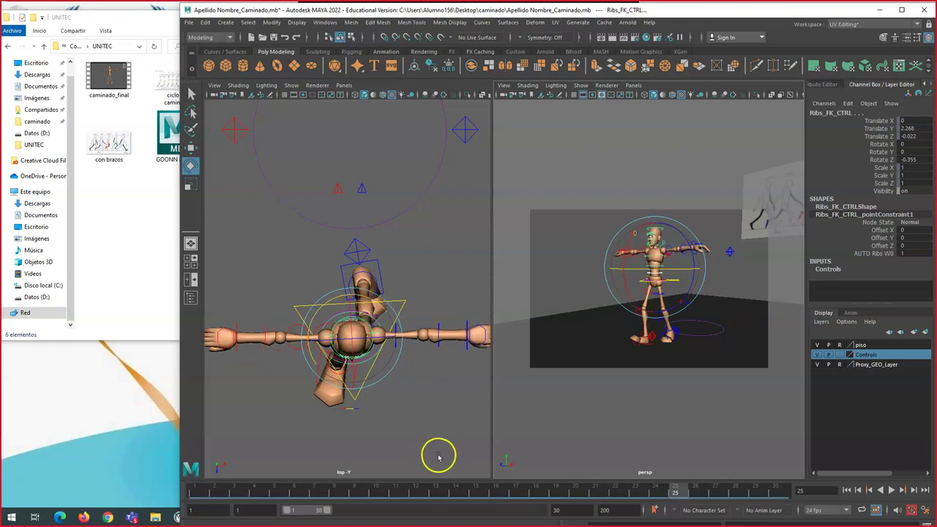
Step: Review the walk from above, select Center_Root_FK_CTRL at frame 1, and switch the top view to the left1 side view
click(248, 492)
drag(249, 491, 498, 491)
click(379, 269)
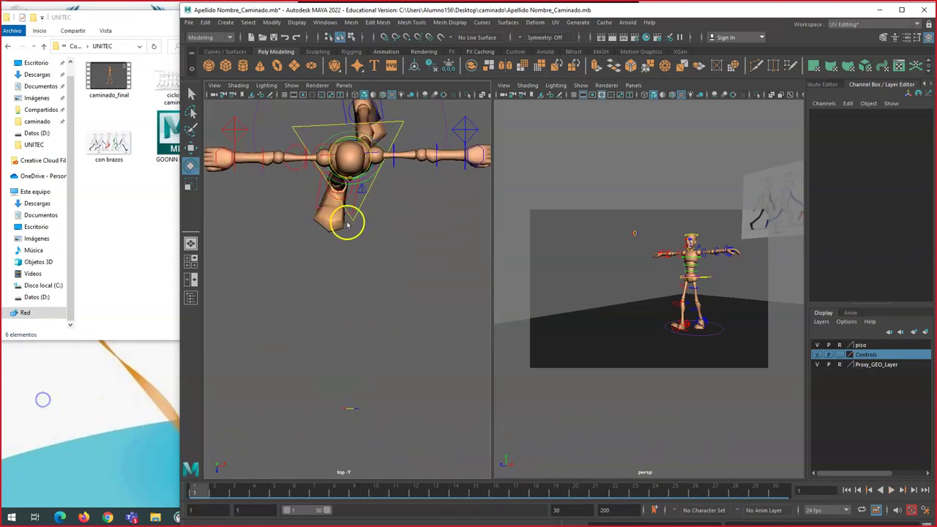
click(355, 215)
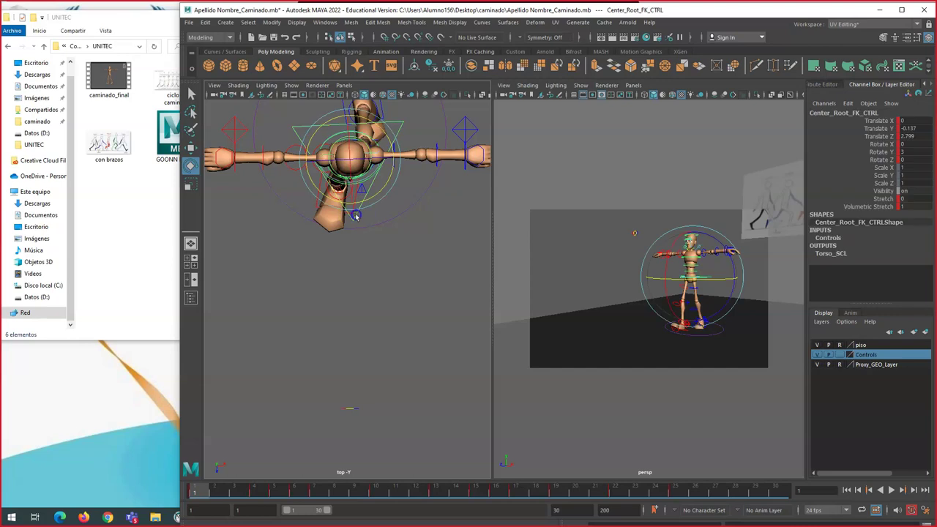
click(344, 85)
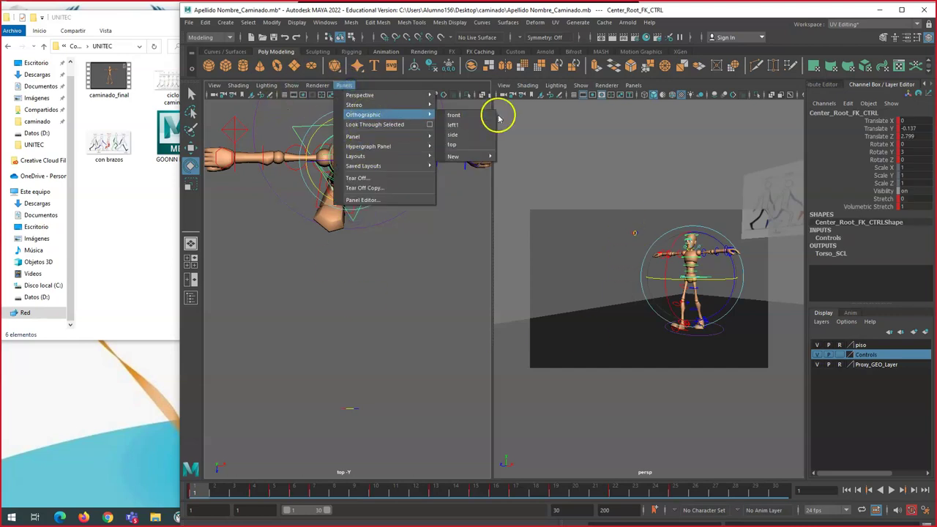
click(463, 126)
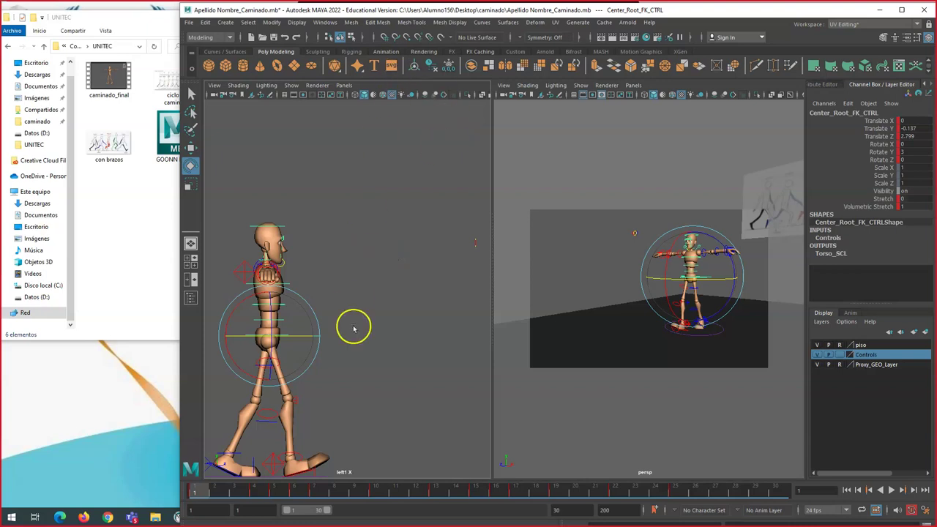
Step: Move the hip control slightly upward at frame 4 in the left1 side view
click(305, 492)
mouse_move(305, 495)
mouse_down()
mouse_move(192, 489)
mouse_move(254, 492)
mouse_up()
click(302, 355)
key(w)
drag(284, 327, 285, 320)
Step: Shift the hip control slightly backward along the walking direction at frames 7 and 10
click(258, 496)
drag(251, 494, 315, 495)
drag(336, 336, 333, 336)
drag(320, 494, 381, 492)
drag(352, 335, 347, 335)
Step: Go to frame 14 and detach the list of animation editors as a floating window over the side view
drag(377, 492, 451, 486)
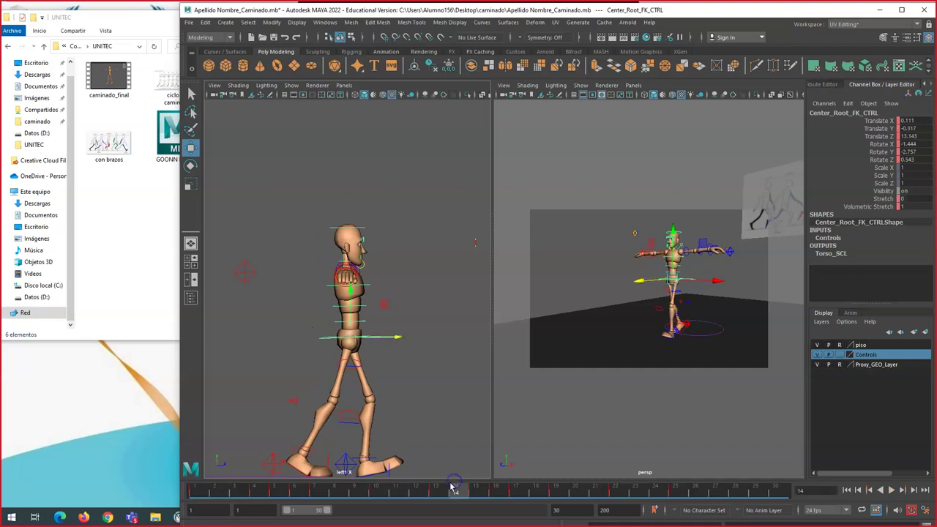
right_click(436, 487)
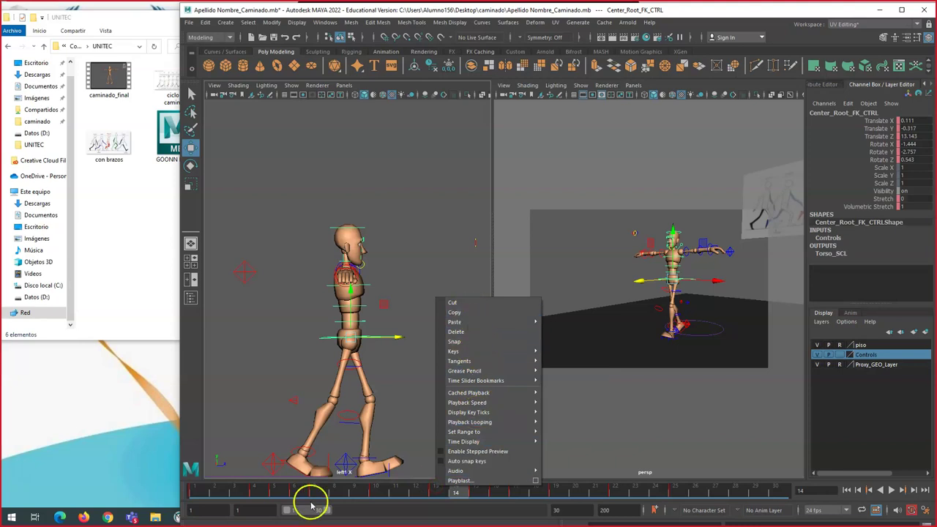
right_click(347, 492)
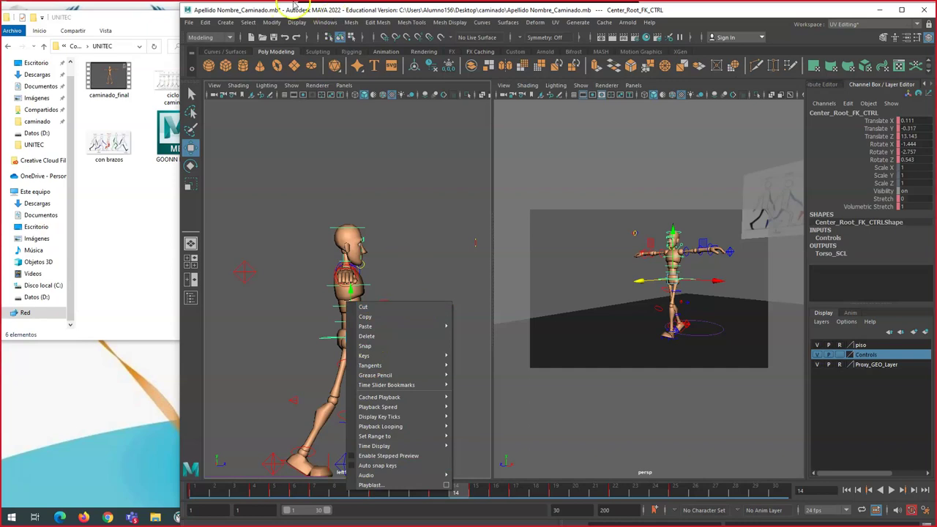
click(325, 22)
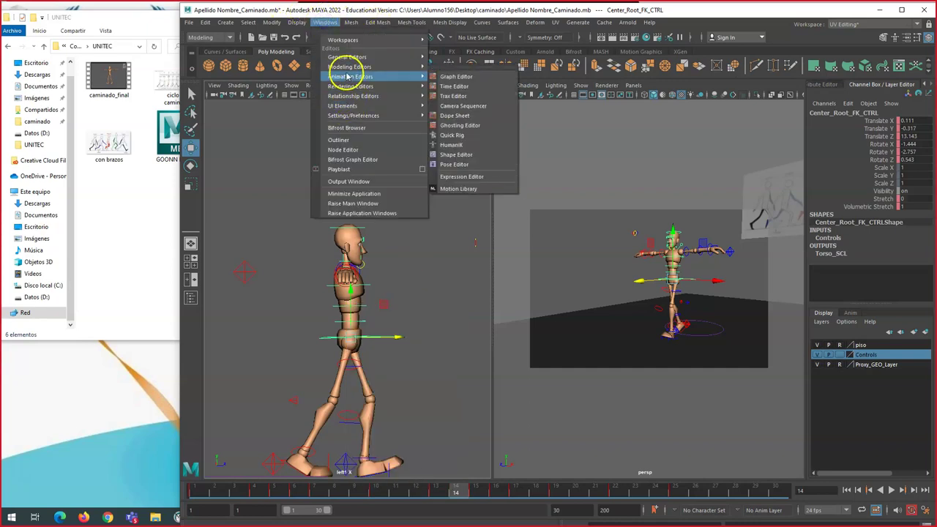
mouse_move(351, 76)
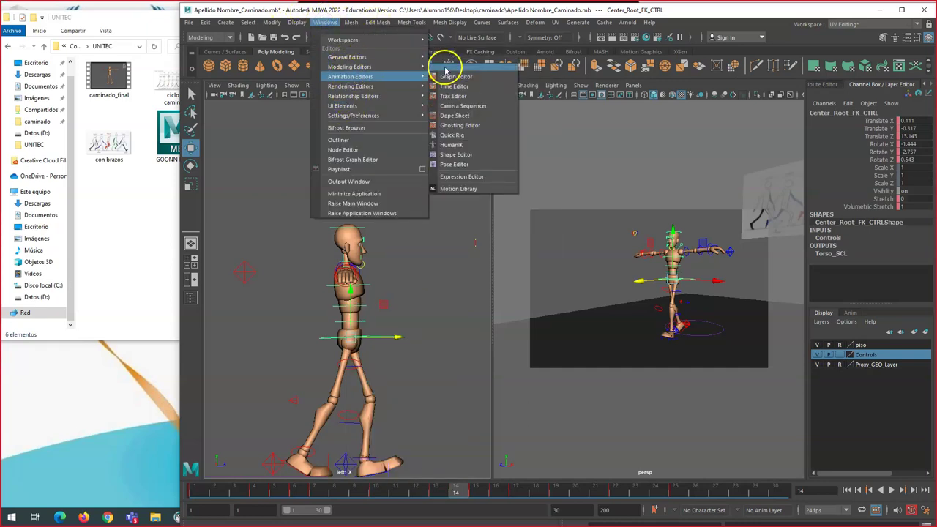
click(464, 71)
drag(464, 61, 442, 244)
Step: Move the hip control slightly backward and upward at frame 14, to Translate Z 12.649 and Translate Y -0.193, and review the motion
drag(393, 338, 390, 337)
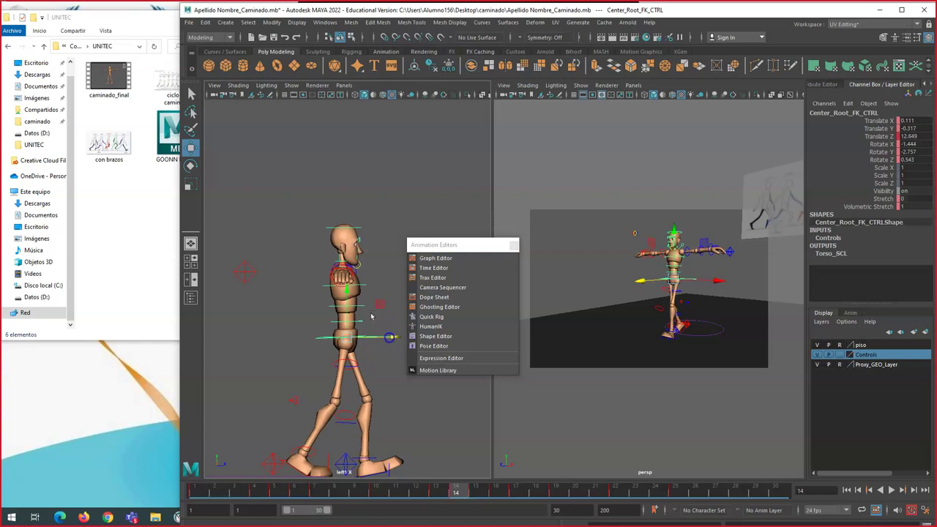
drag(348, 306, 349, 307)
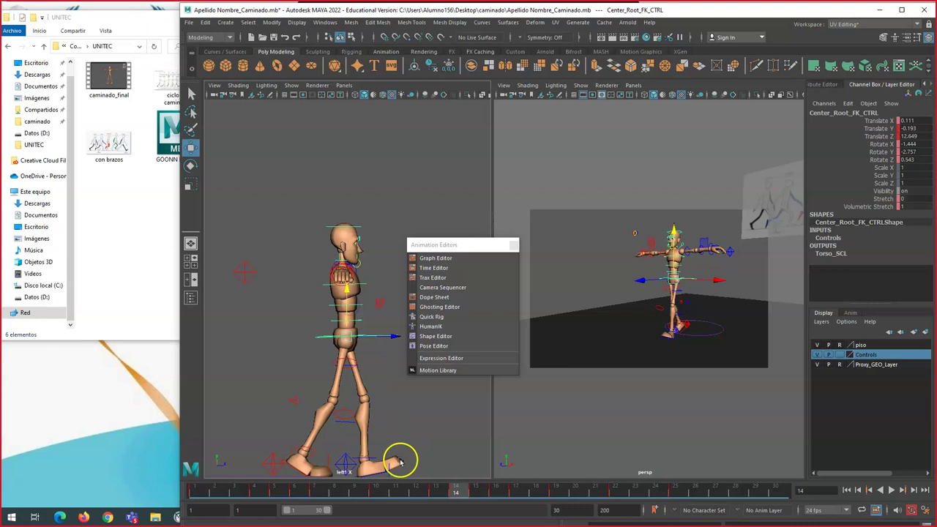
key(alt+v)
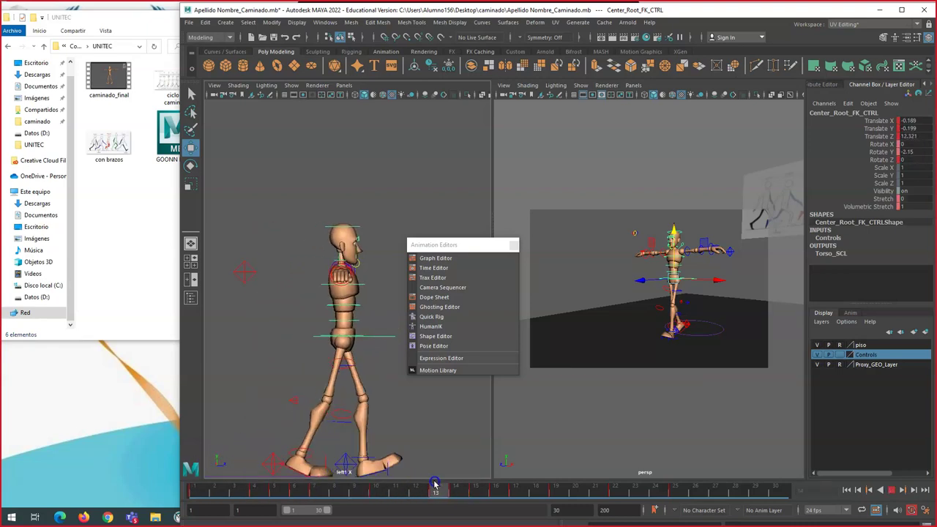
mouse_move(458, 488)
mouse_down()
mouse_move(445, 489)
mouse_move(469, 490)
mouse_move(417, 491)
mouse_move(473, 498)
mouse_move(432, 495)
mouse_move(447, 492)
mouse_up()
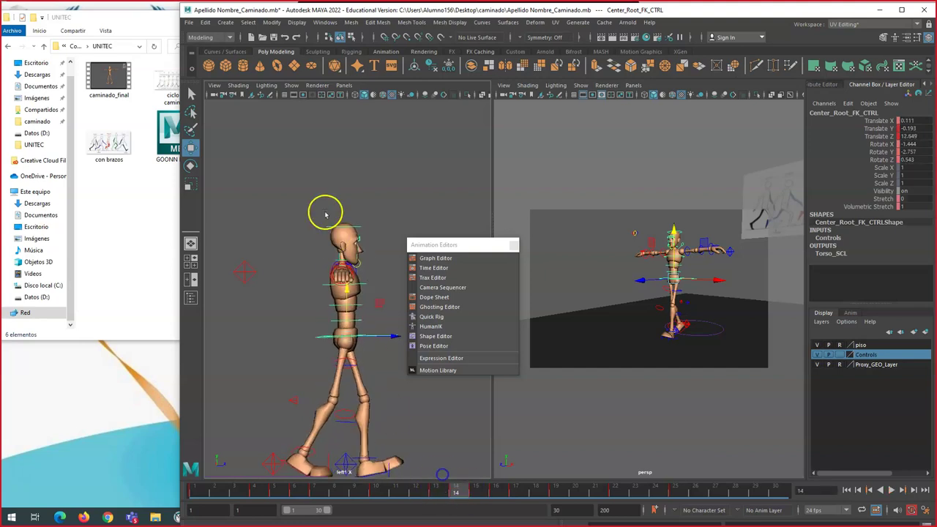
Step: Open the Graph Editor, enlarge its window, and isolate the Translate Z curve of Center_Root_FK_CTRL
click(435, 257)
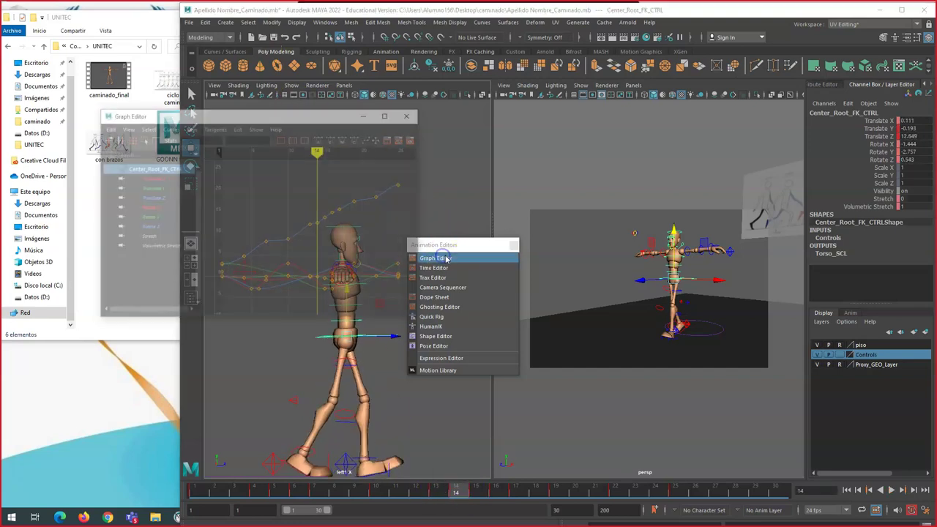
drag(327, 119, 451, 56)
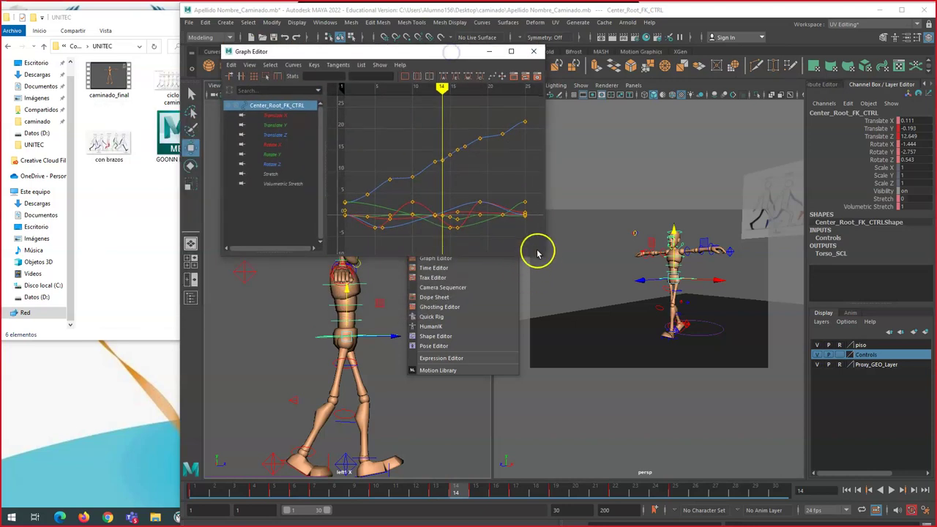
drag(549, 259, 720, 342)
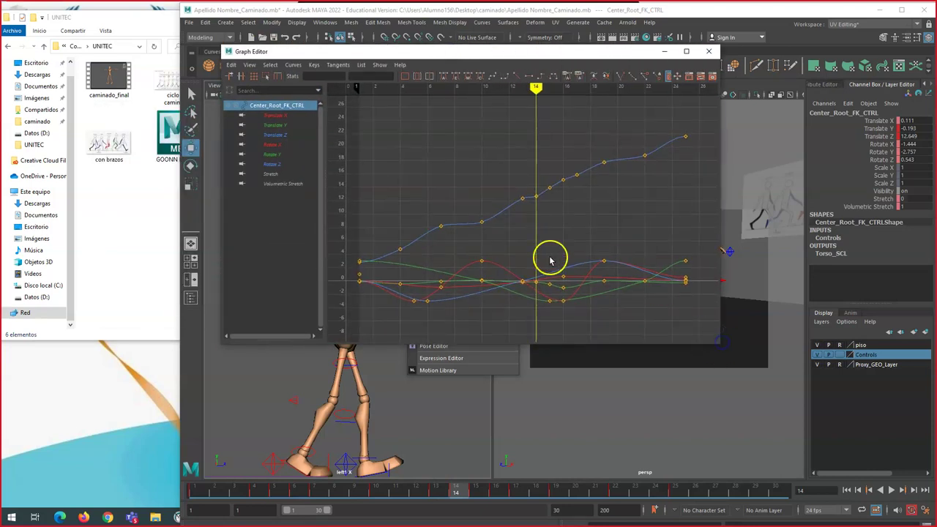
drag(450, 55, 519, 41)
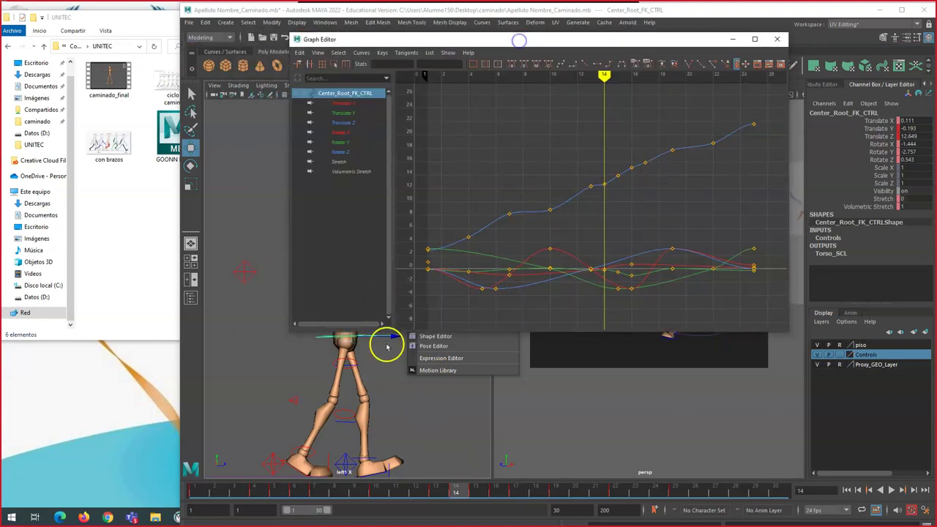
click(342, 122)
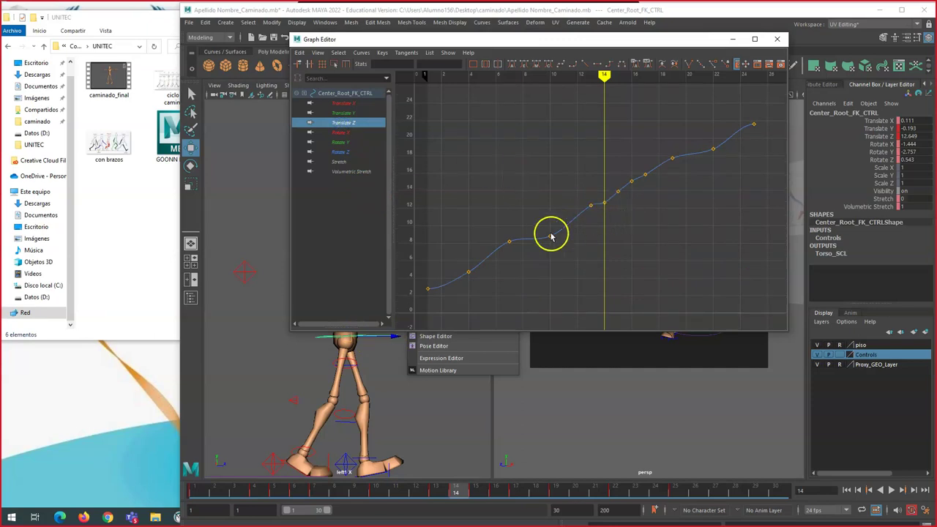
Step: Delete the Translate Z key at frame 14 and slightly adjust the tangent of the key at frame 13
drag(490, 287, 489, 284)
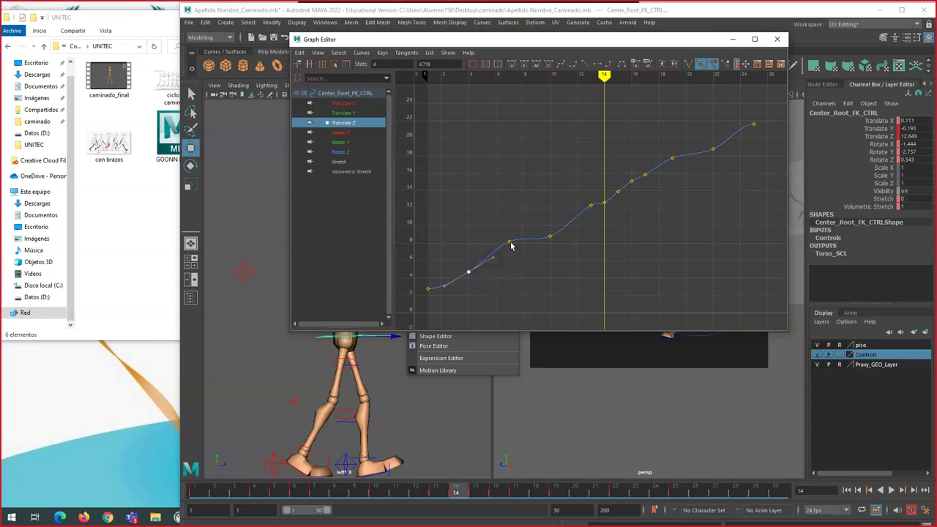
click(551, 237)
key(Delete)
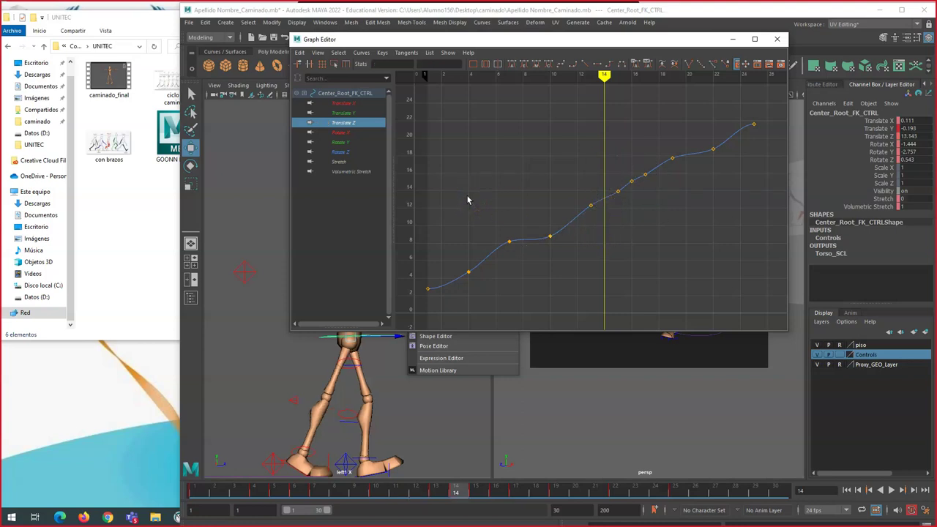
click(591, 207)
drag(611, 190, 615, 192)
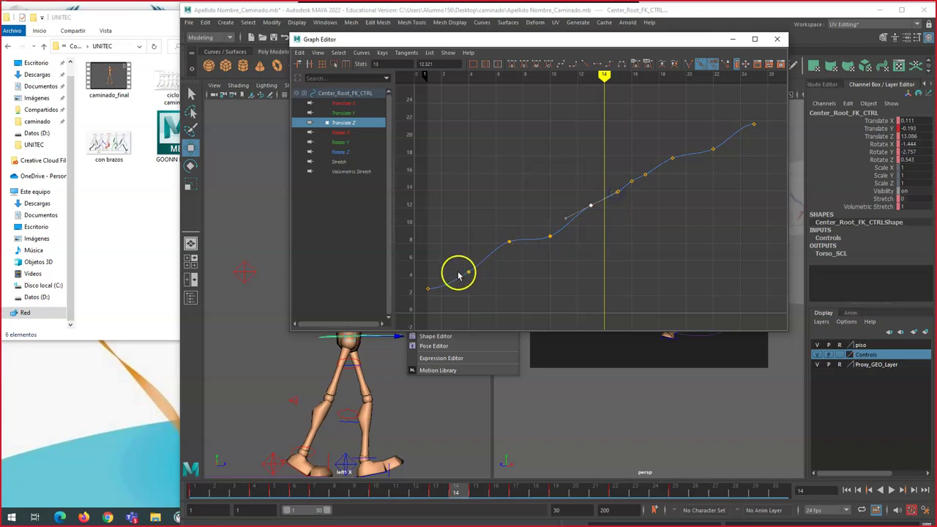
mouse_move(612, 77)
mouse_down()
mouse_move(465, 77)
mouse_move(617, 74)
mouse_up()
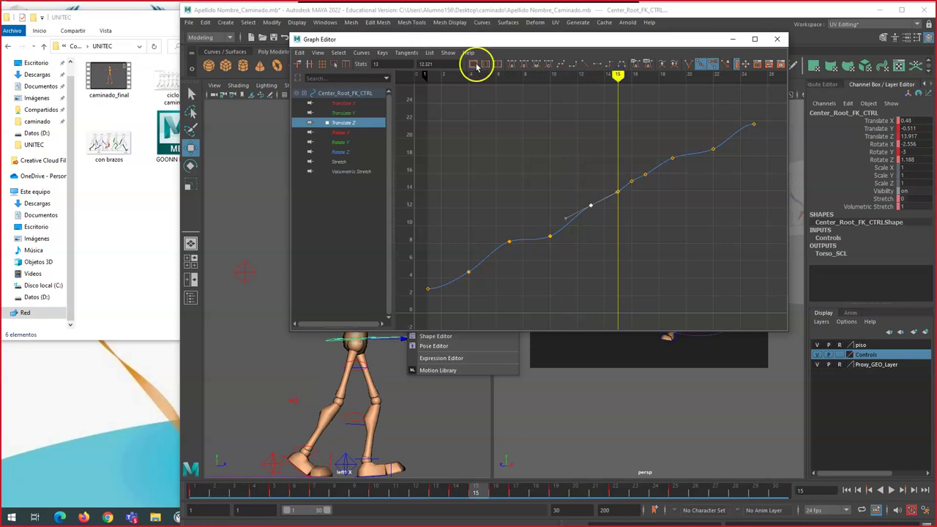
mouse_move(619, 75)
mouse_down()
mouse_move(645, 75)
mouse_move(632, 75)
mouse_up()
click(624, 171)
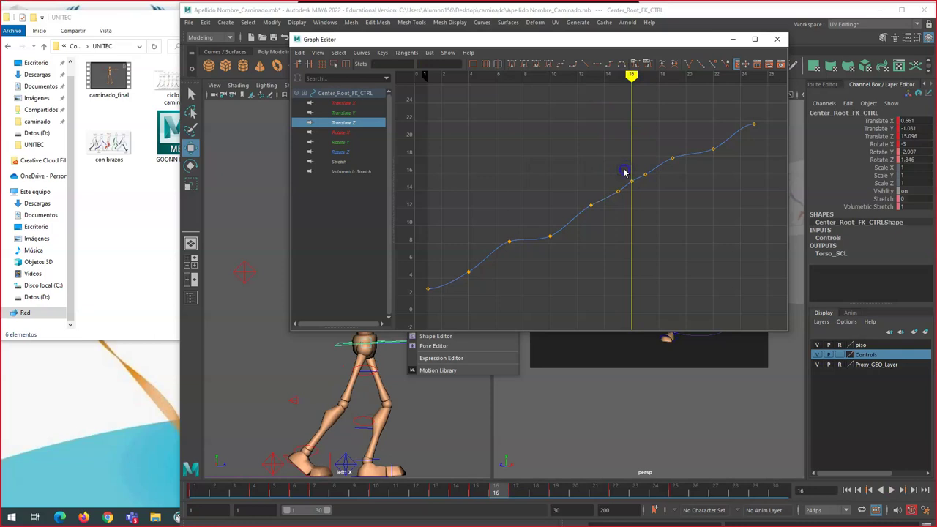
drag(635, 188, 635, 188)
key(Delete)
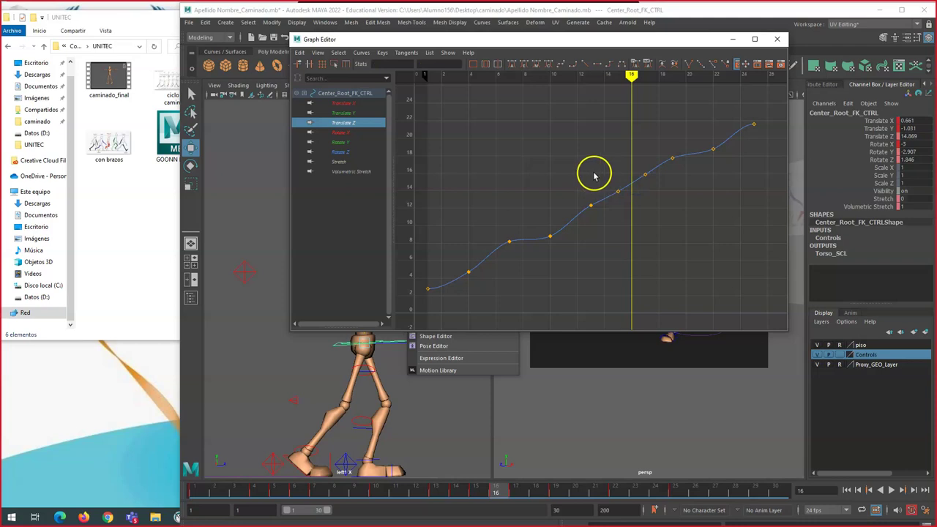
key(ctrl+z)
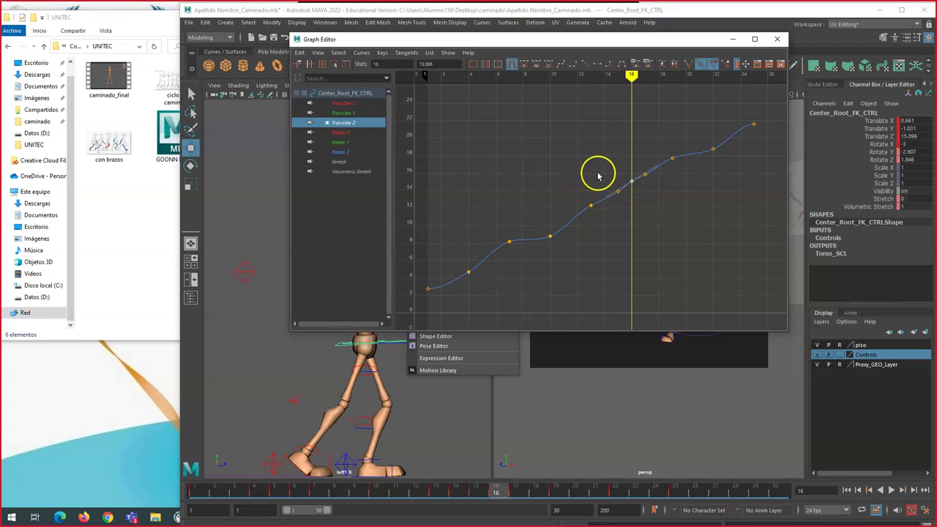
Step: Open the reference image ciclo de caminado.jpg, enlarge it, and place it beside the Graph Editor to compare its key frames
click(86, 284)
click(188, 88)
double_click(189, 87)
scroll(164, 244, up, 5)
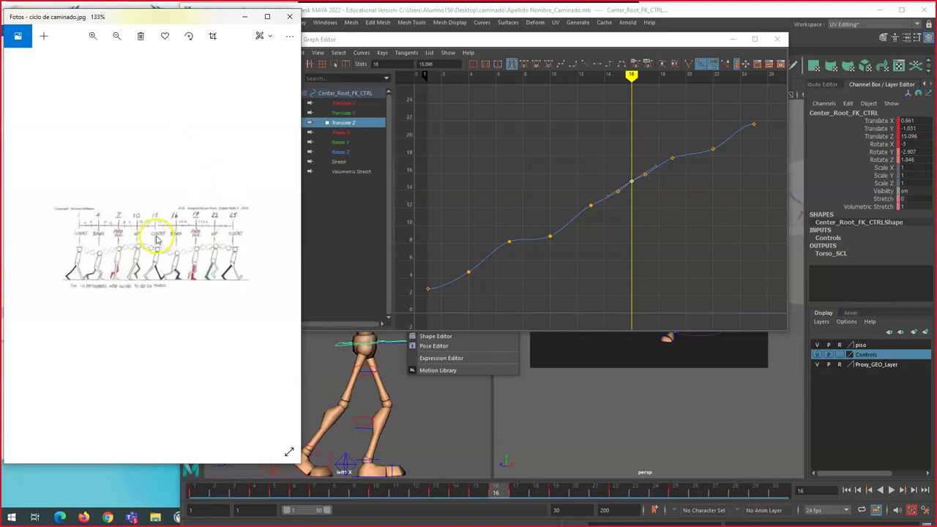
drag(618, 77, 590, 75)
click(429, 288)
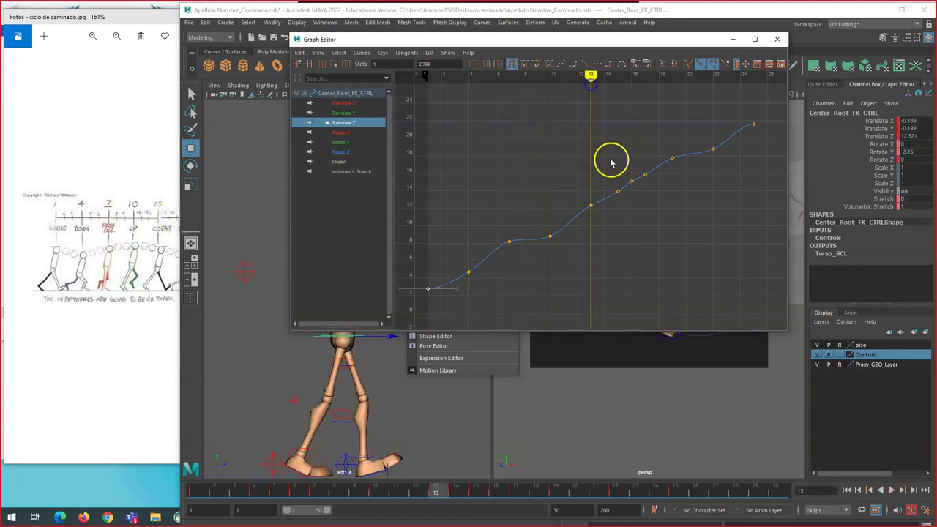
click(147, 79)
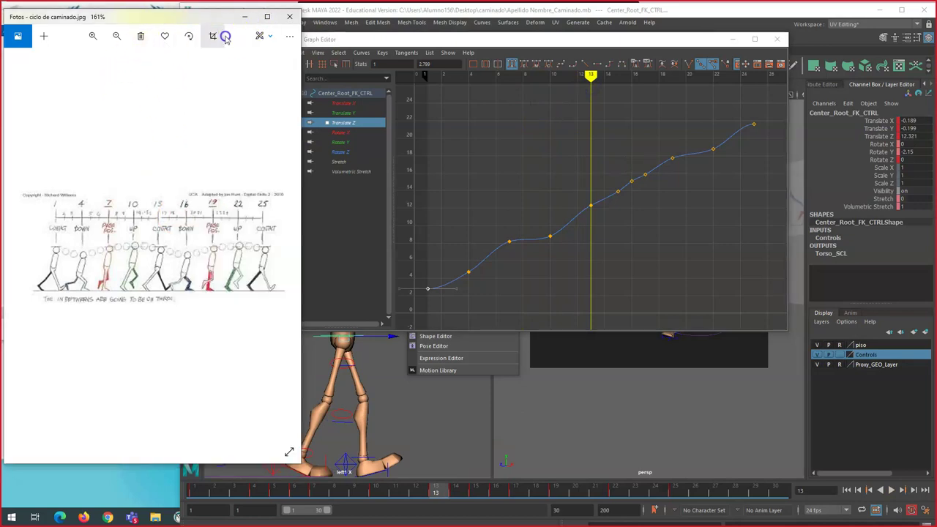
click(187, 126)
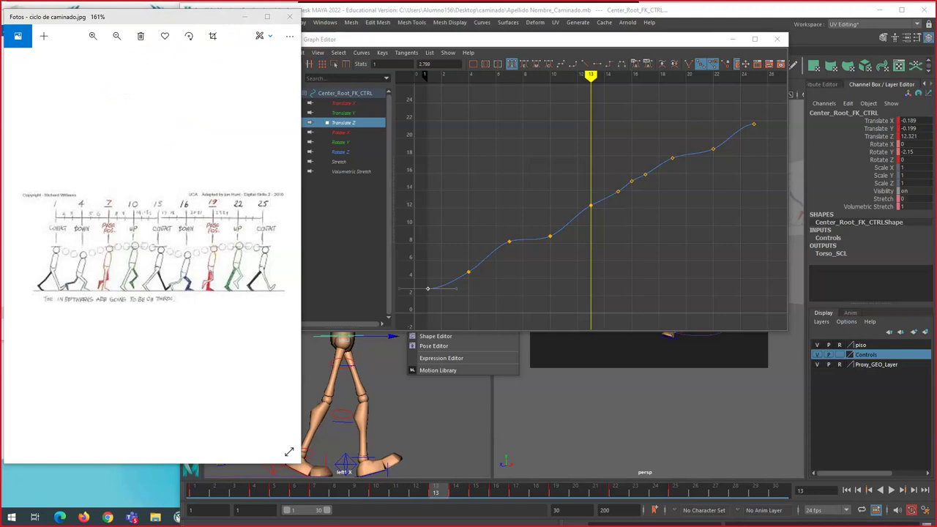
drag(111, 22, 10, 22)
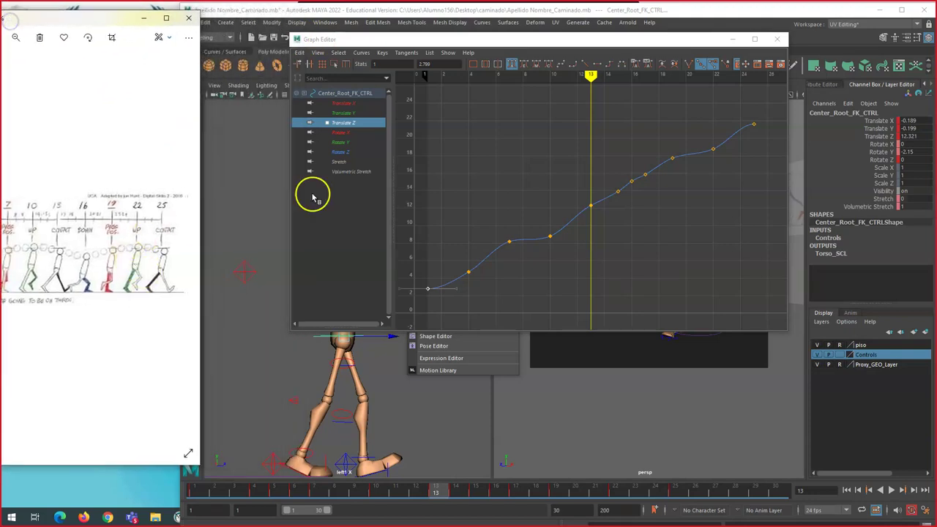
Step: Delete the extra Translate Z keys at frames 15 and 17, keeping the key at frame 16
drag(590, 76, 631, 77)
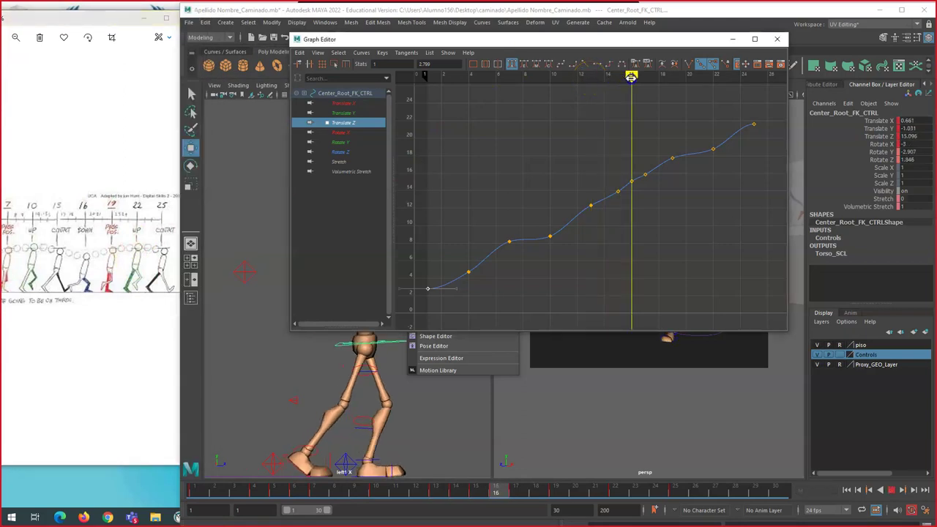
drag(607, 189, 631, 199)
click(533, 205)
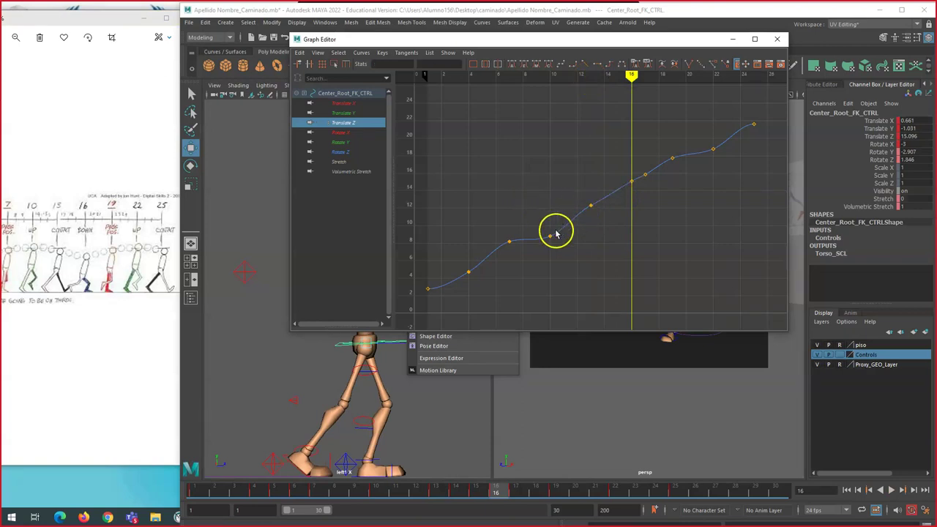
click(591, 206)
drag(641, 186, 633, 180)
click(640, 121)
mouse_move(636, 86)
mouse_down()
mouse_move(634, 78)
mouse_move(649, 75)
mouse_up()
click(644, 173)
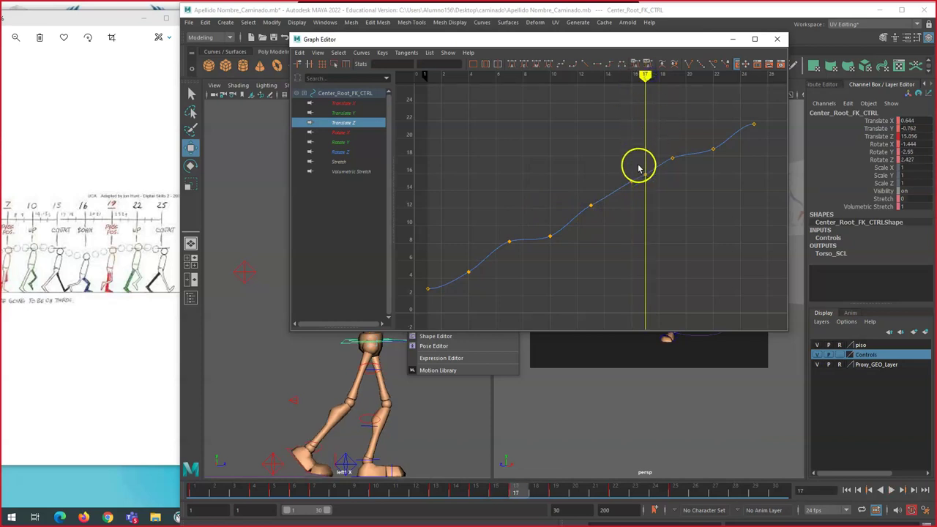
key(Delete)
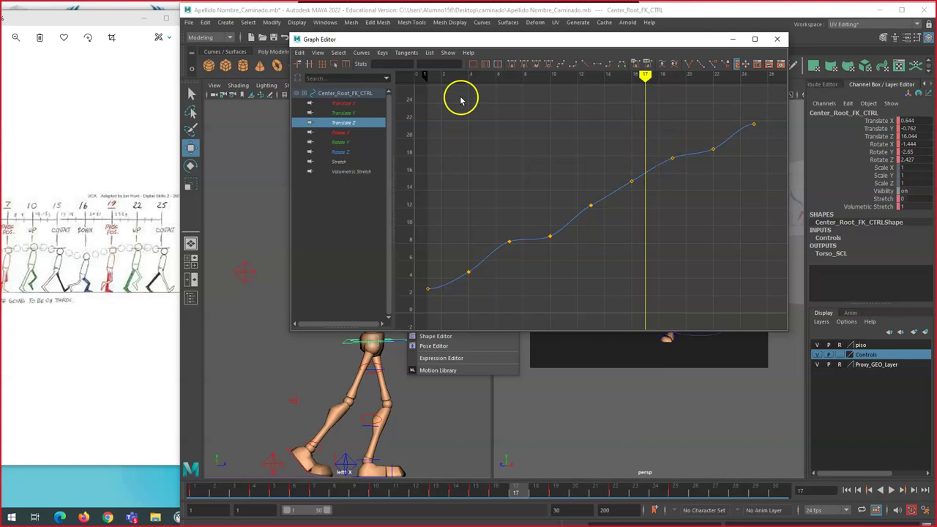
Step: Scrub through the walk to check the cleaned Translate Z curve and close the Graph Editor
drag(644, 76, 479, 100)
click(682, 77)
drag(443, 209, 518, 287)
drag(587, 150, 715, 236)
click(776, 39)
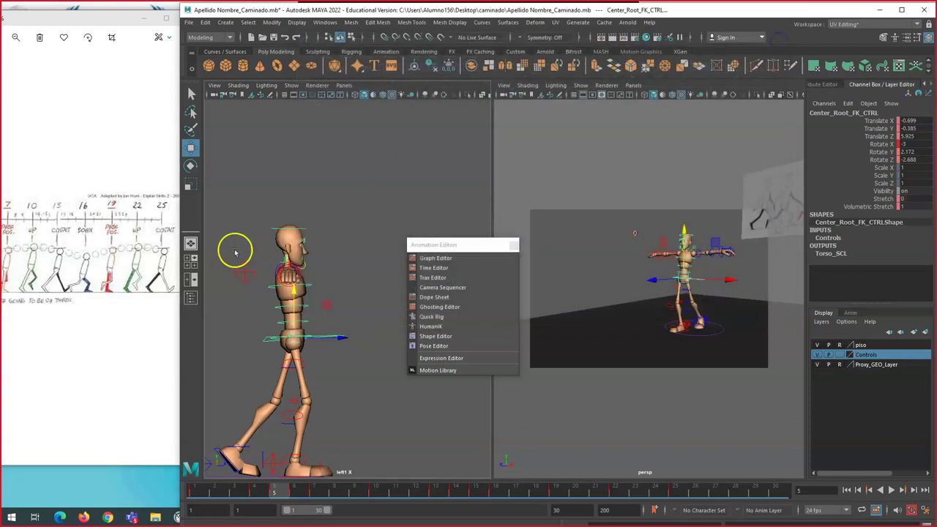
Step: Play the walk, compare frames 7 and 13 with the reference image, and move the floating Animation Editors window clear of the mannequin
key(alt+v)
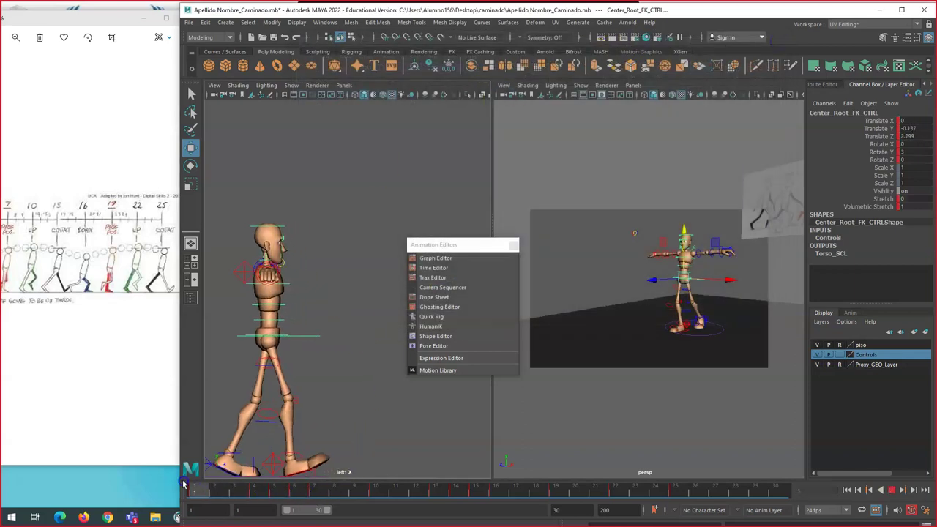
click(184, 483)
drag(196, 491, 320, 493)
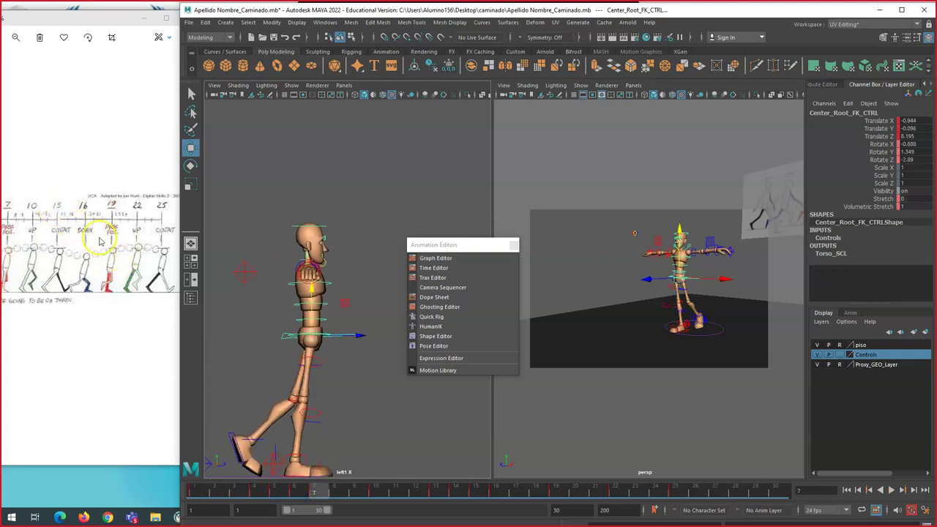
mouse_move(320, 493)
mouse_down()
mouse_move(384, 492)
mouse_move(249, 491)
mouse_move(300, 489)
mouse_move(272, 474)
mouse_move(434, 488)
mouse_up()
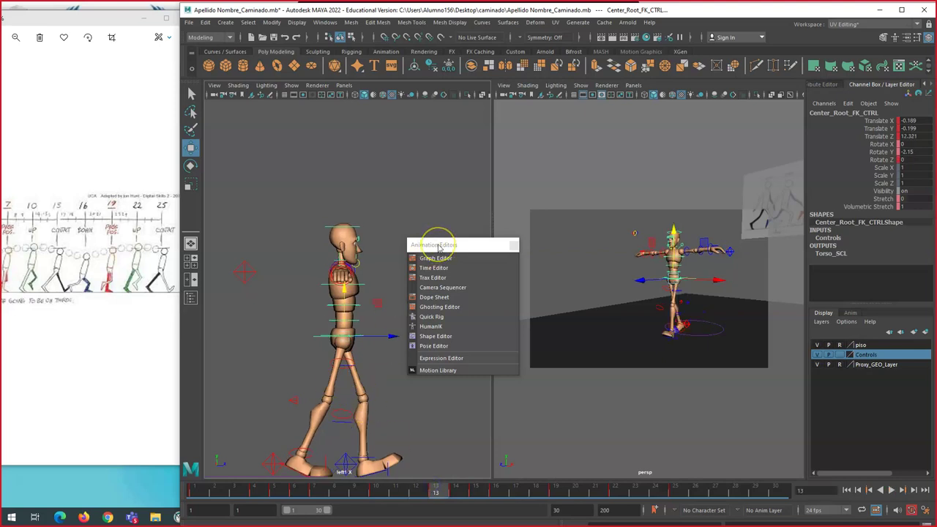
drag(439, 247, 487, 210)
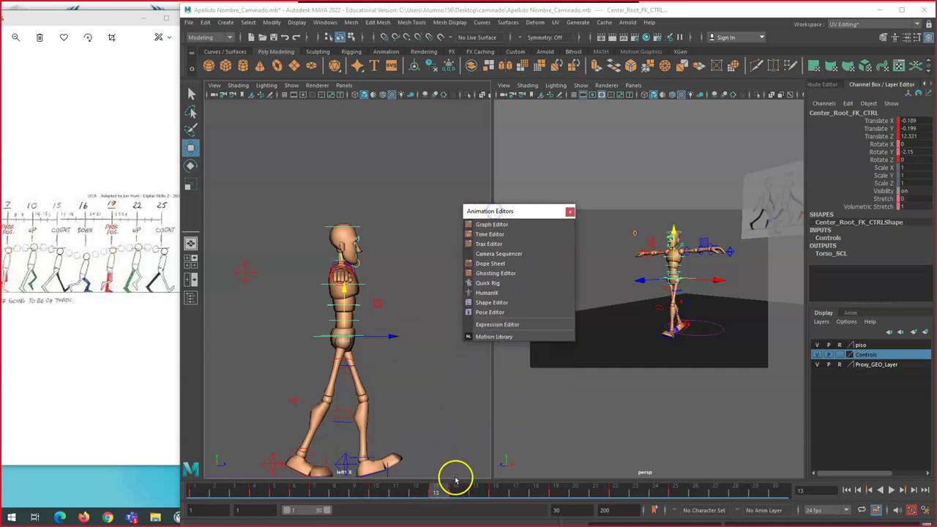
Step: Adjust the hip control's height at frame 16 to a Translate Y of -0.475 and compare frames 15 and 16
drag(438, 493, 496, 493)
drag(397, 341, 353, 313)
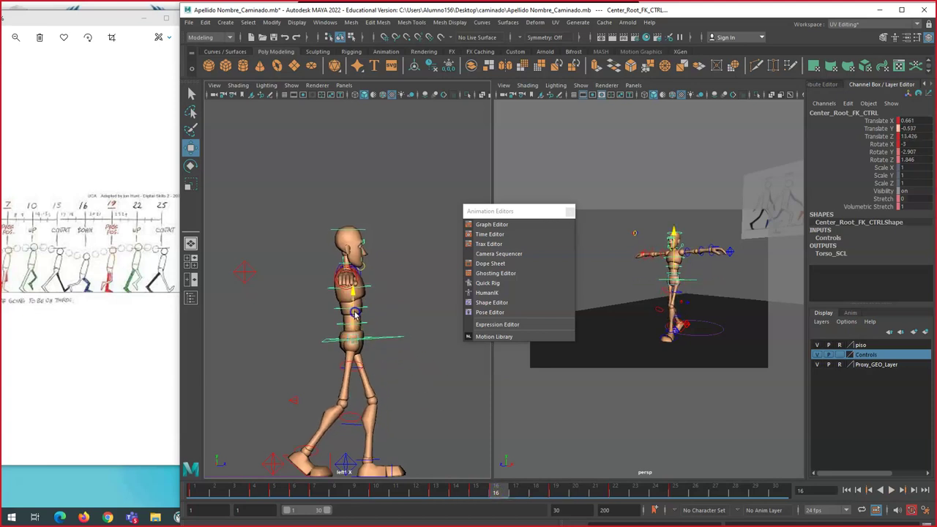
mouse_move(493, 488)
mouse_down()
mouse_move(316, 493)
mouse_move(278, 486)
mouse_move(496, 491)
mouse_move(438, 490)
mouse_move(495, 491)
mouse_move(481, 491)
mouse_up()
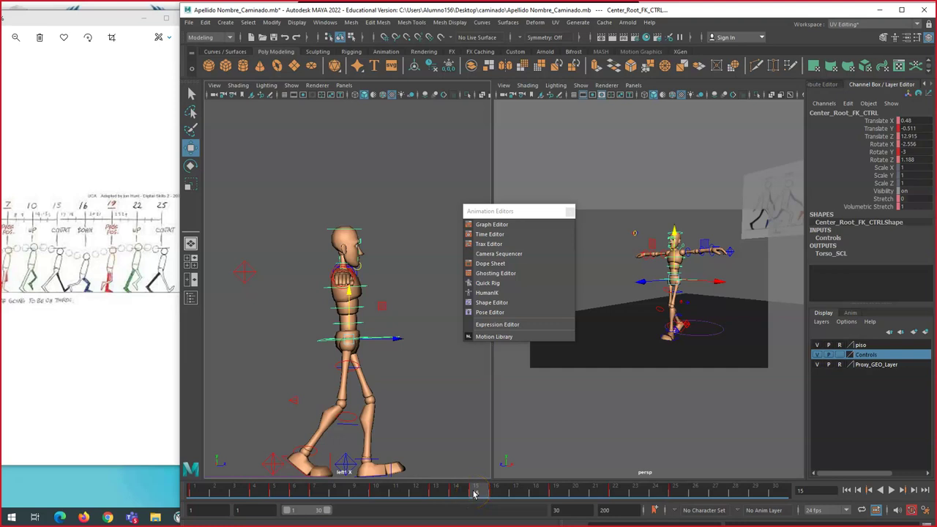
mouse_move(474, 495)
mouse_down()
mouse_move(319, 491)
mouse_move(492, 494)
mouse_up()
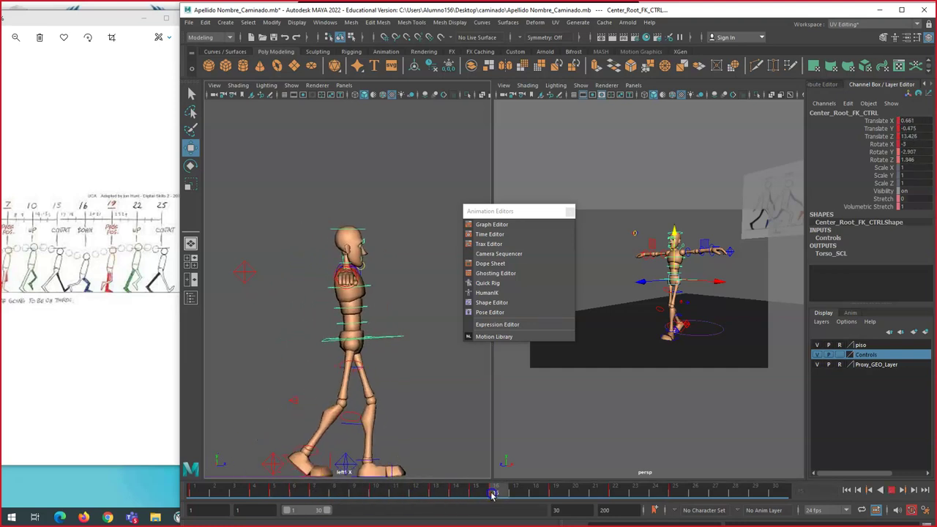
Step: Open the Graph Editor with all hip control curves shown and inspect the Translate Z key at frame 16
click(491, 224)
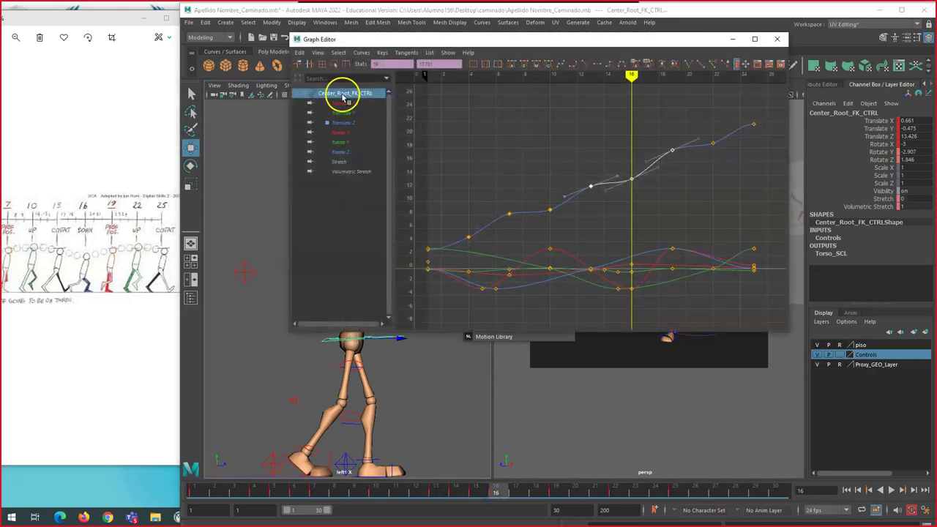
click(615, 211)
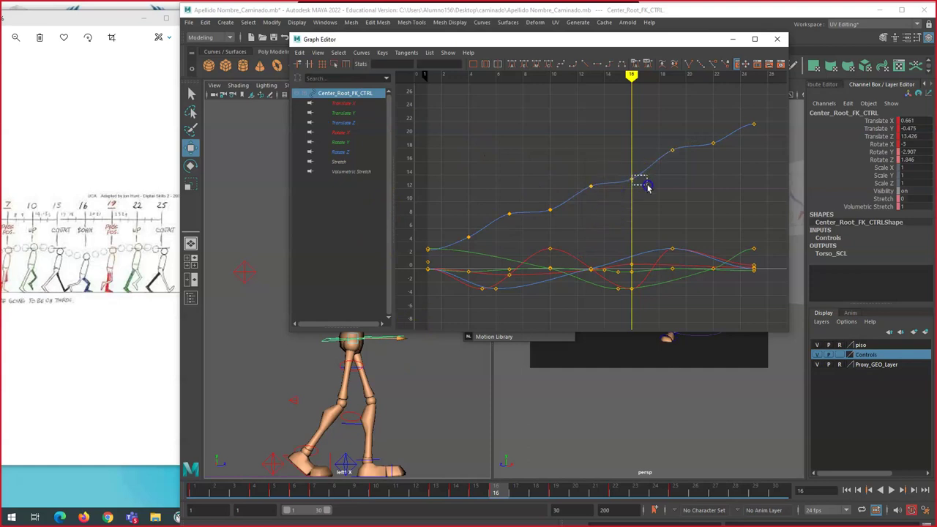
drag(647, 187, 648, 189)
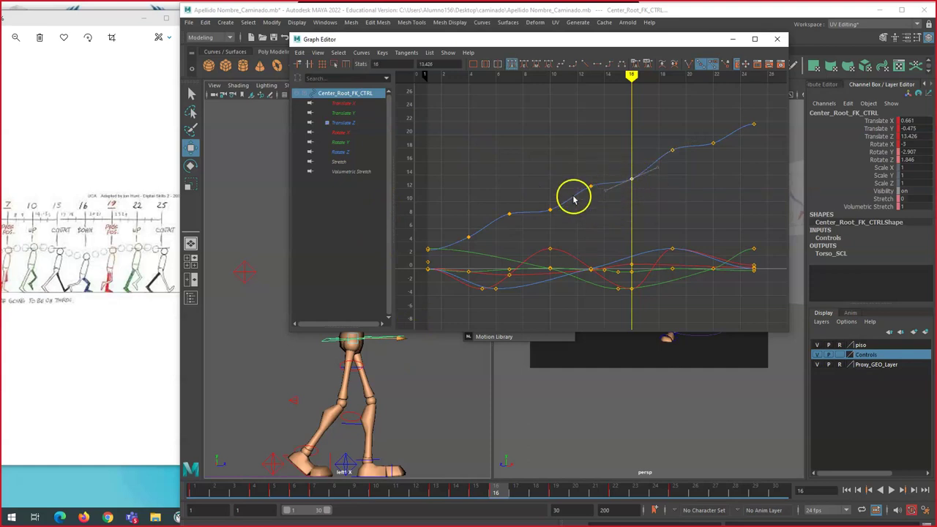
Step: Isolate the hip's Rotate X curve, move its frame 19 key to frame 21, and check the curve's keys in order
click(339, 133)
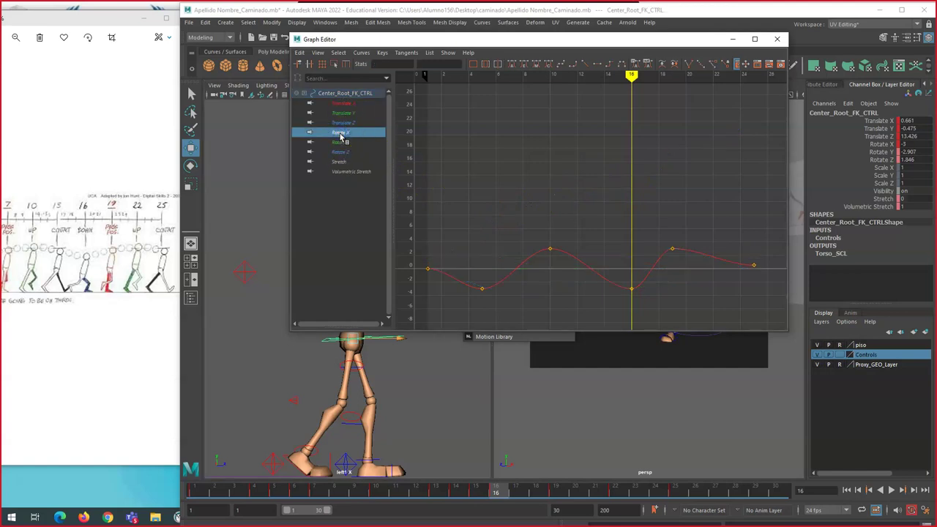
click(673, 251)
middle_drag(656, 226, 670, 232)
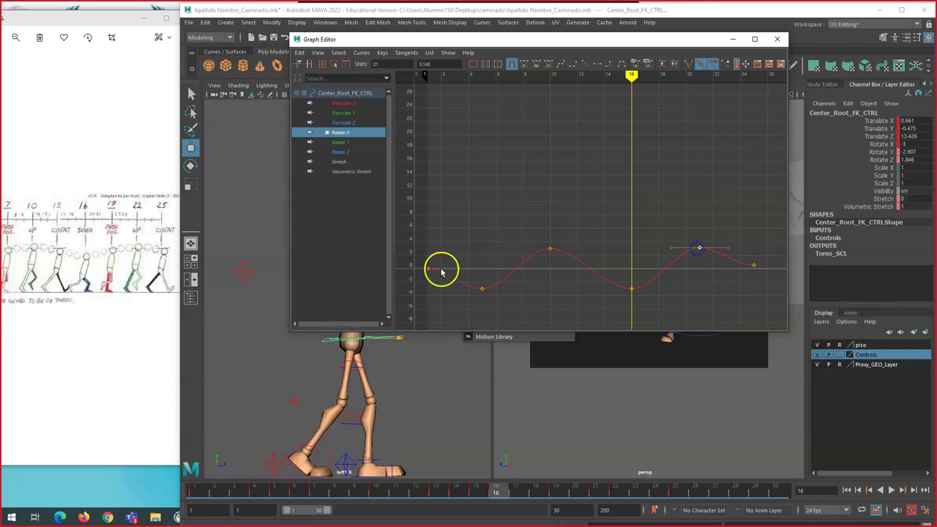
click(482, 288)
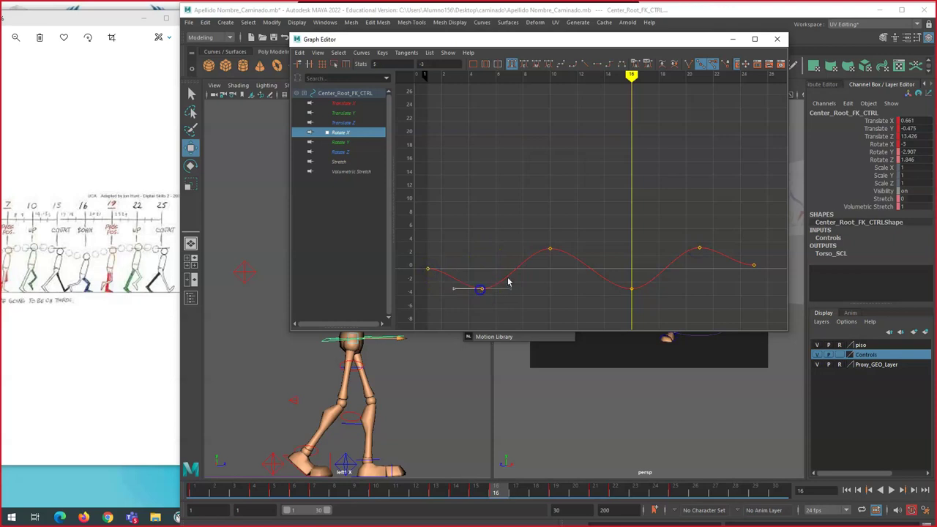
click(550, 249)
click(631, 288)
click(700, 249)
click(754, 265)
Step: Isolate the hip's Rotate Y curve and steepen the tangents at frames 10 and 22 to round out the curve
click(341, 143)
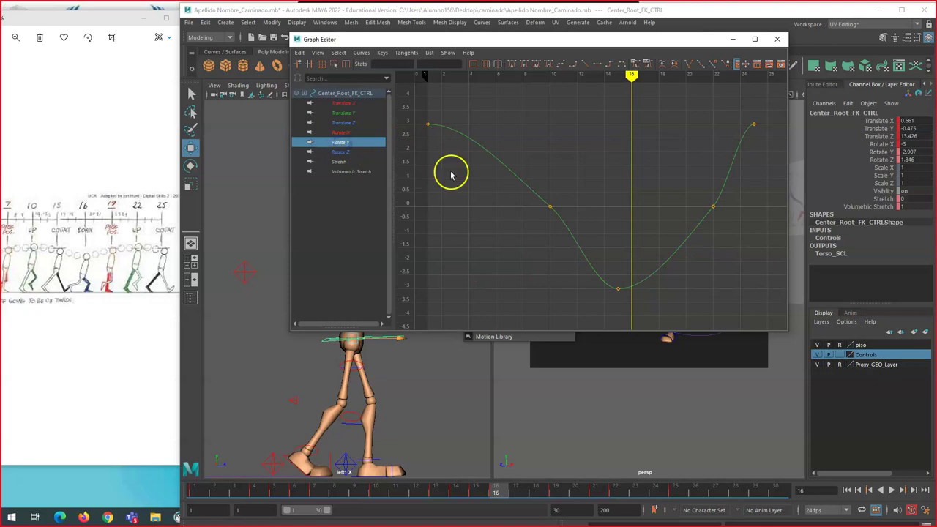
click(550, 207)
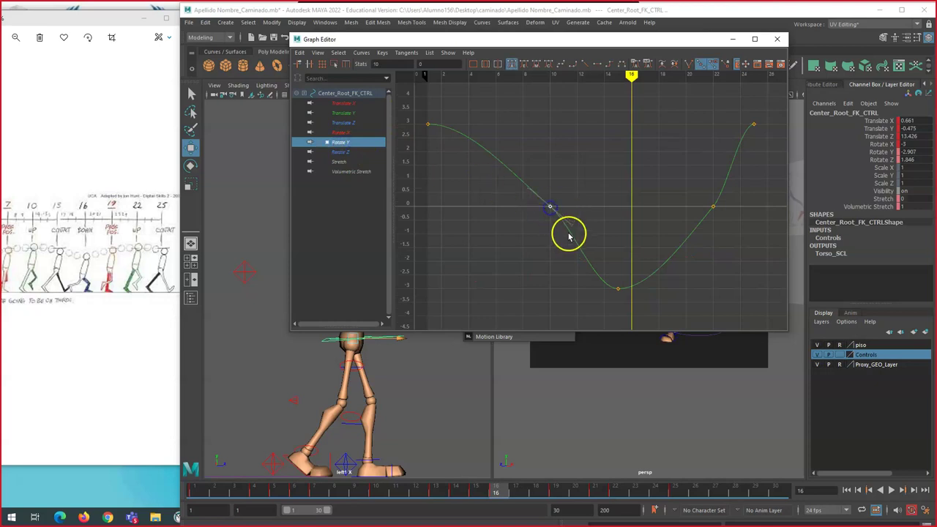
drag(570, 224, 563, 228)
click(712, 207)
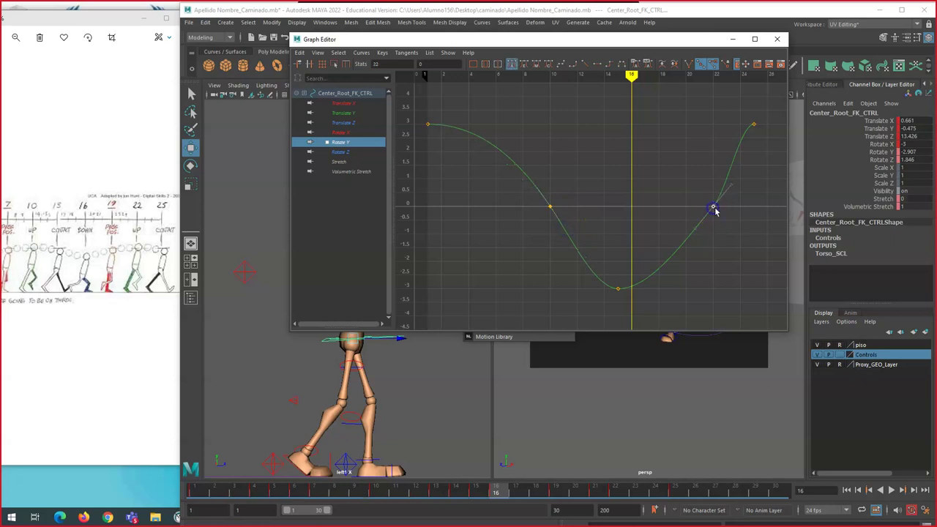
drag(734, 190, 728, 177)
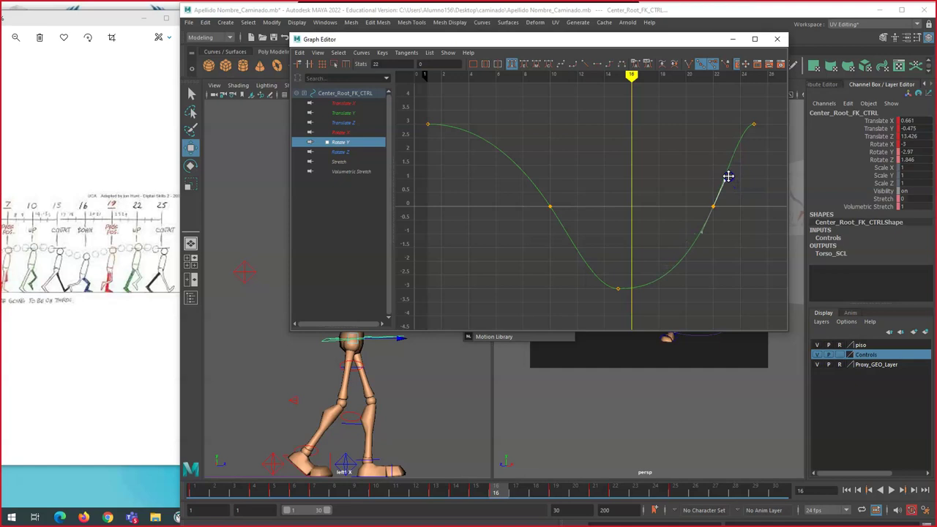
click(618, 290)
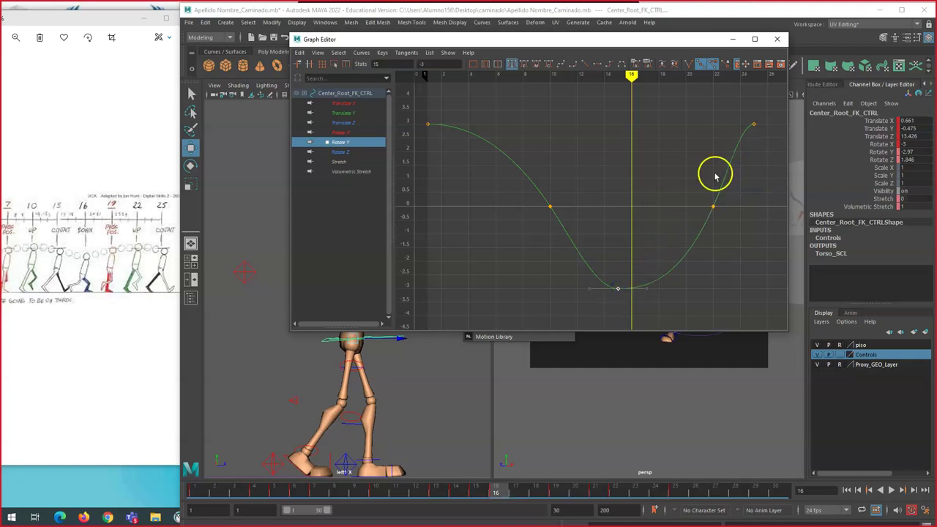
Step: Steepen the tangent of the hip's Rotate Z key at frame 13 and close the Graph Editor
click(344, 153)
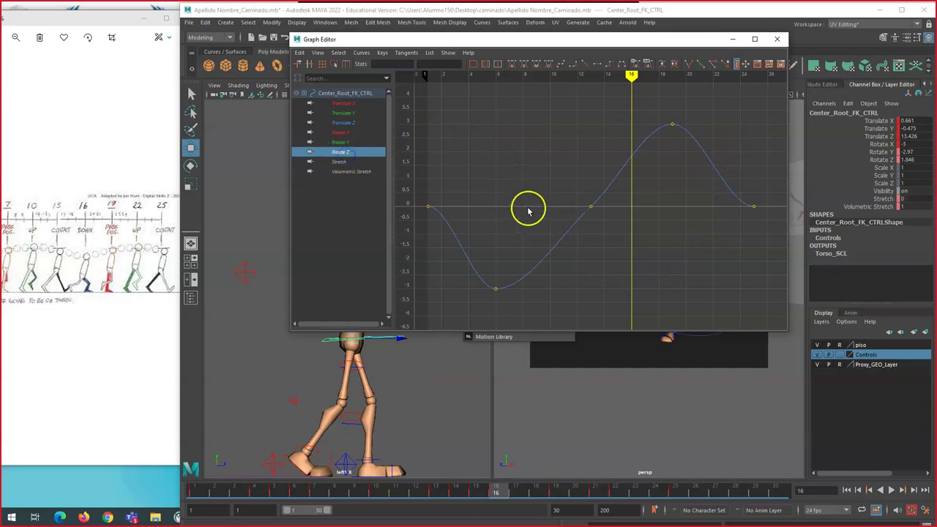
click(591, 207)
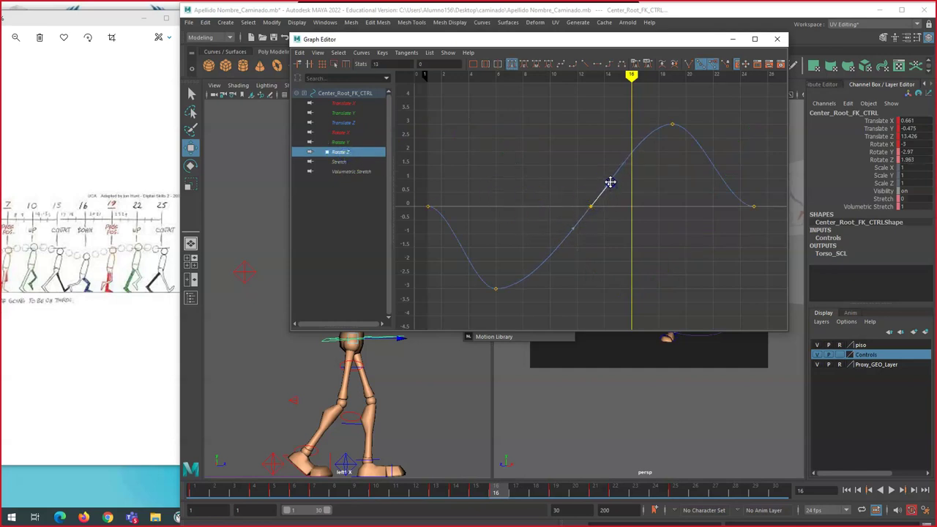
click(495, 288)
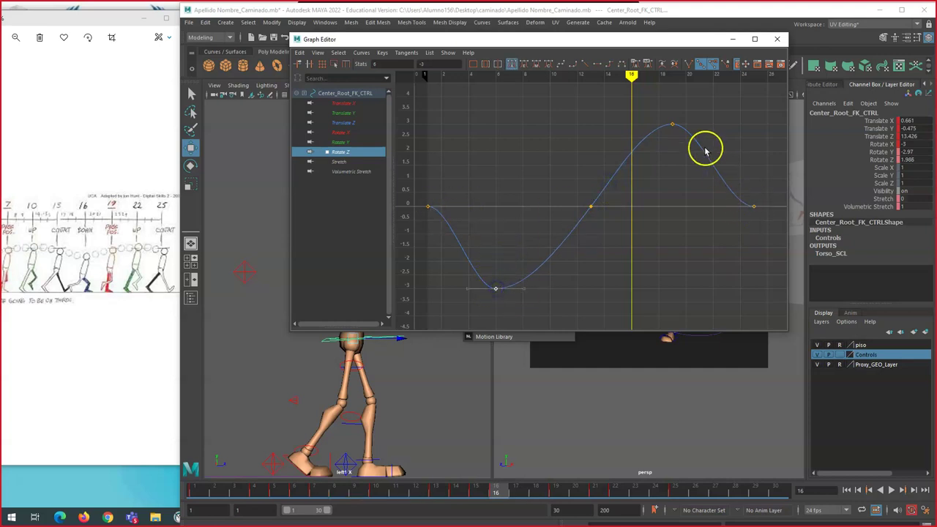
click(777, 38)
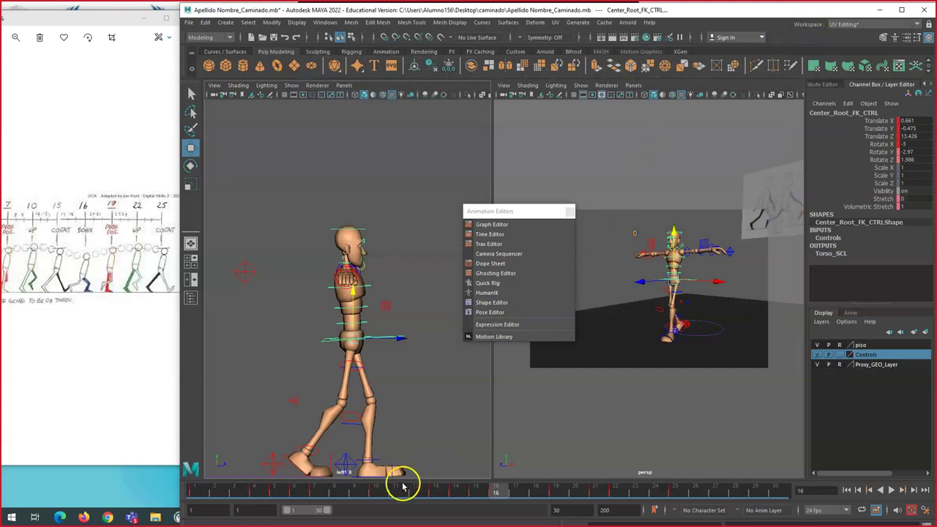
Step: Scrub the walk from frame 10 to frame 14 to check the hip motion after the curve edits
click(373, 493)
drag(373, 493, 442, 492)
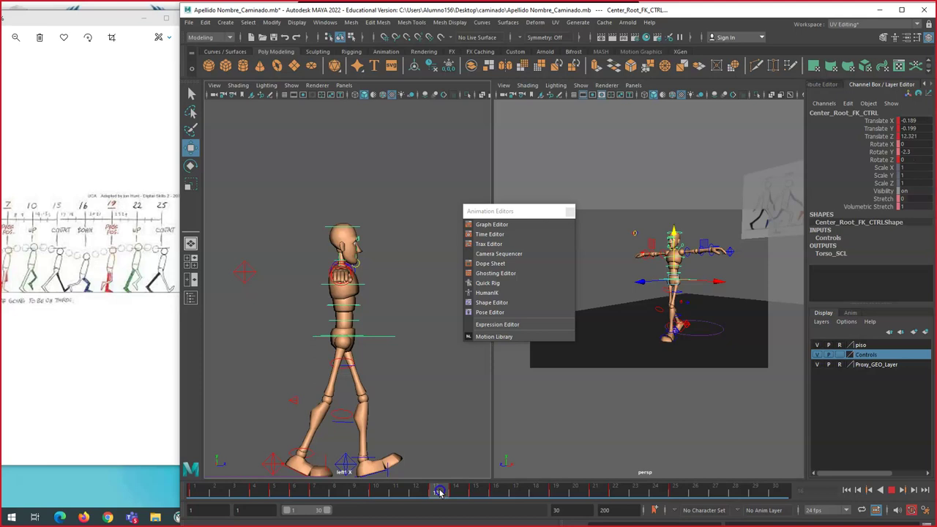
drag(439, 493, 462, 493)
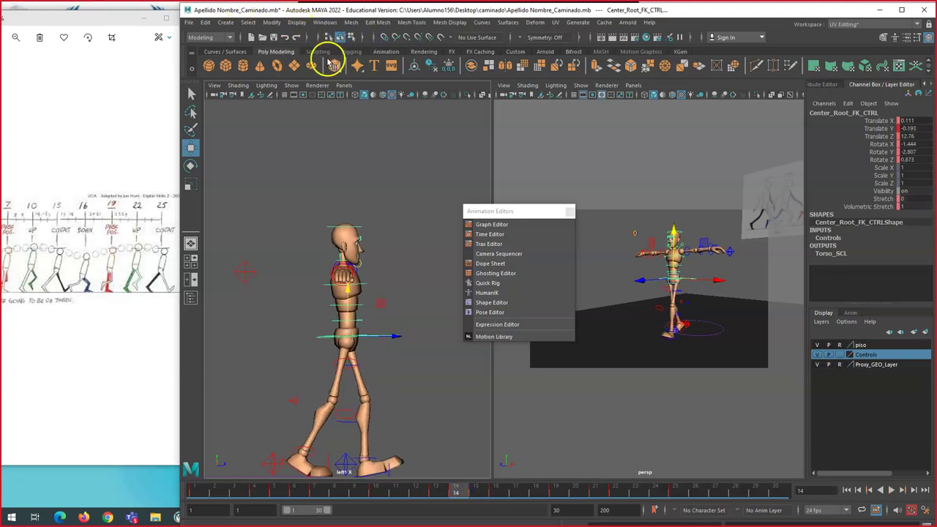
Step: Create an editable motion trail for the hip control and view it in the side view
click(385, 52)
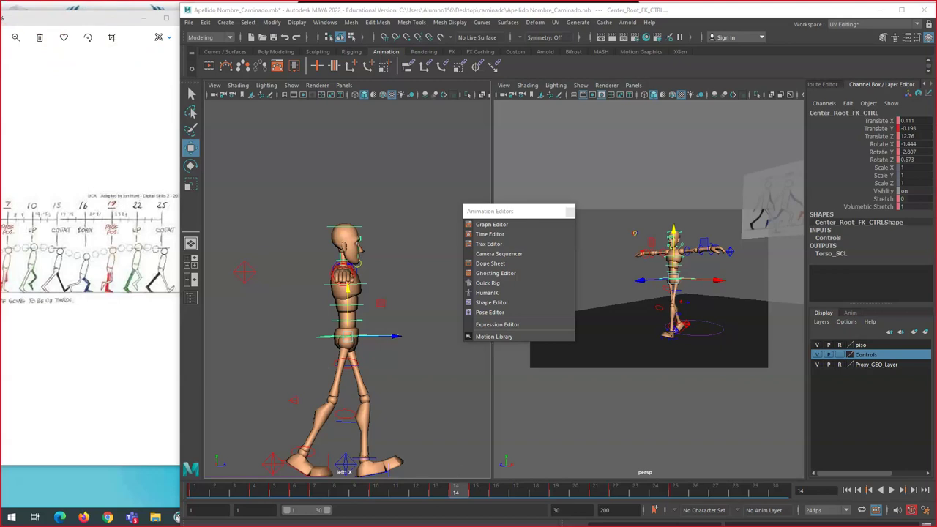
click(229, 66)
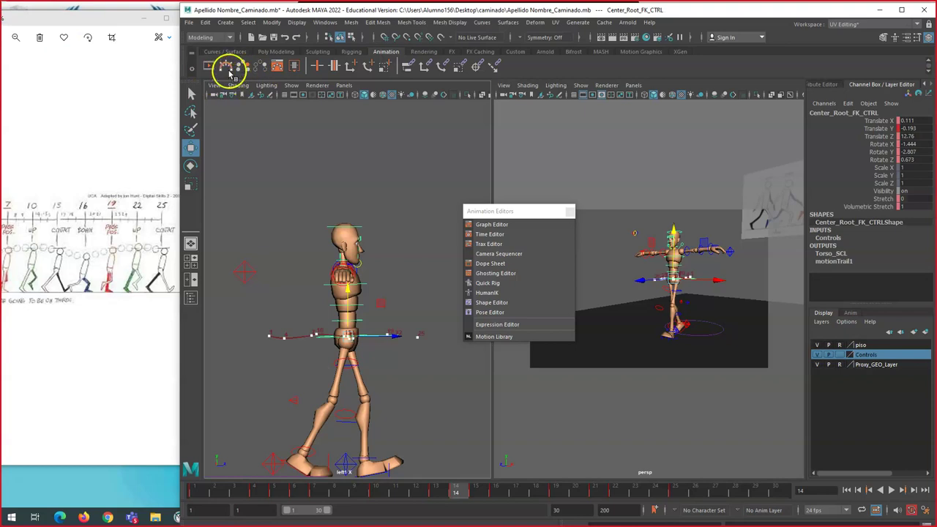
scroll(366, 373, down, 3)
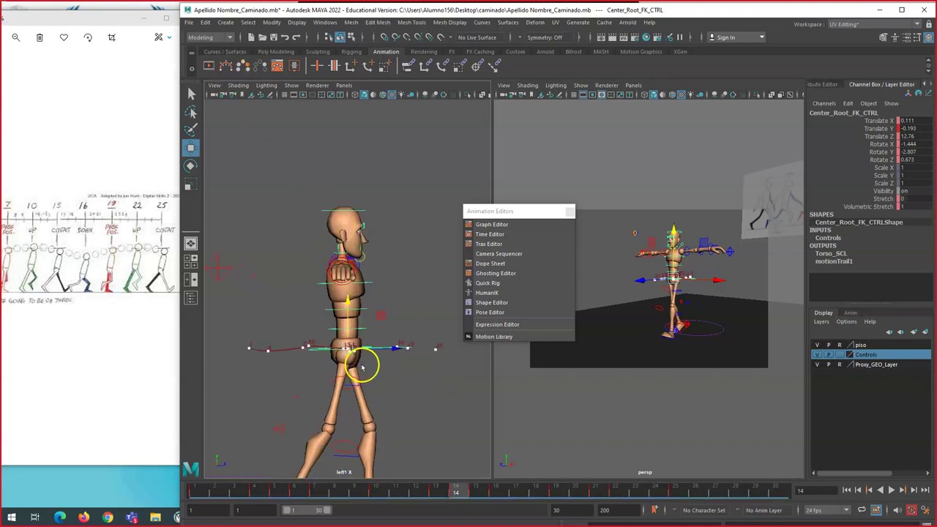
Step: Hide the Proxy_GEO_Layer and Controls display layers so only the hip's motion trail remains in view
click(817, 365)
scroll(378, 342, up, 2)
scroll(383, 343, down, 2)
click(817, 355)
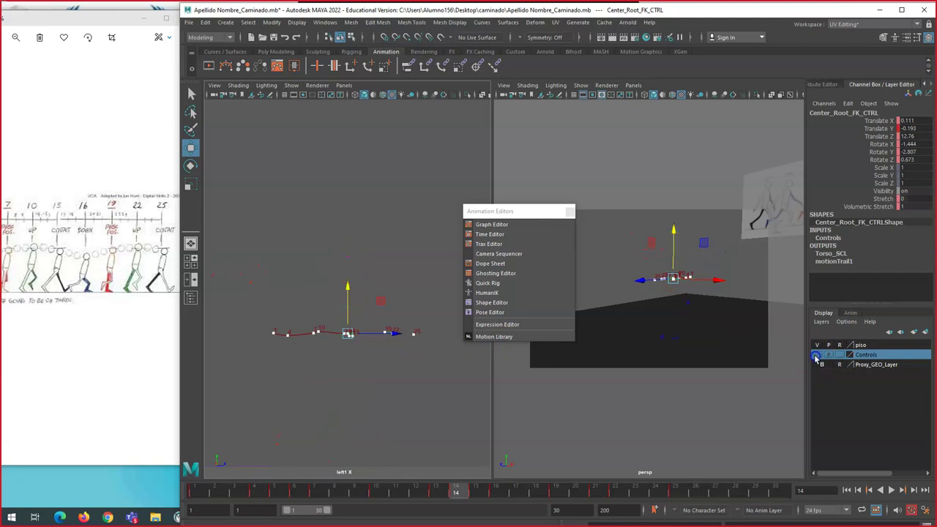
scroll(362, 354, up, 3)
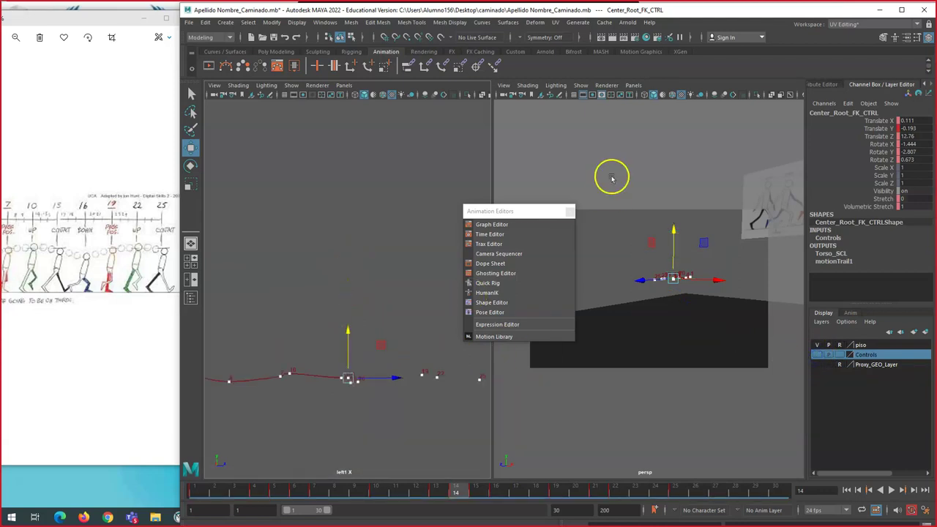
Step: Maximize the side view around the motion trail and move the floating Animation Editors window clear of it
key(space)
drag(512, 213, 705, 164)
scroll(451, 352, down, 3)
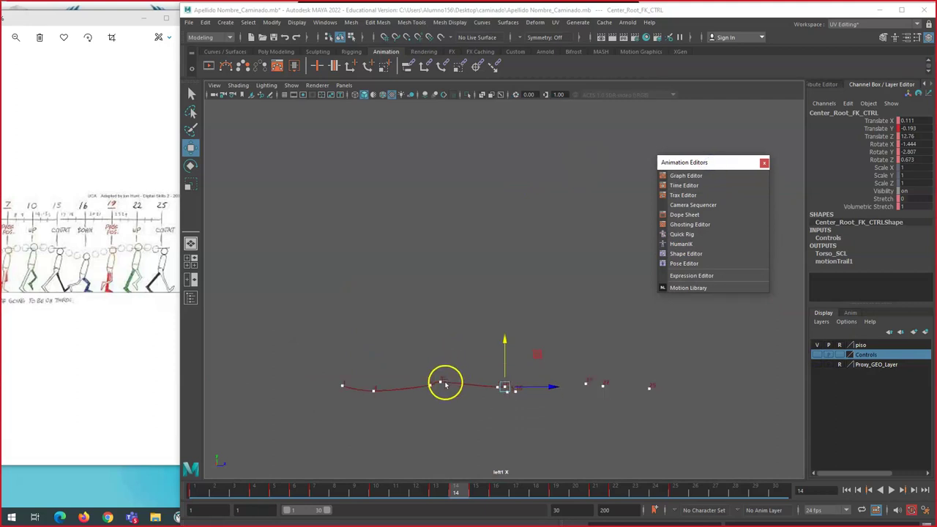
alt+middle_drag(445, 382, 473, 317)
scroll(459, 297, up, 8)
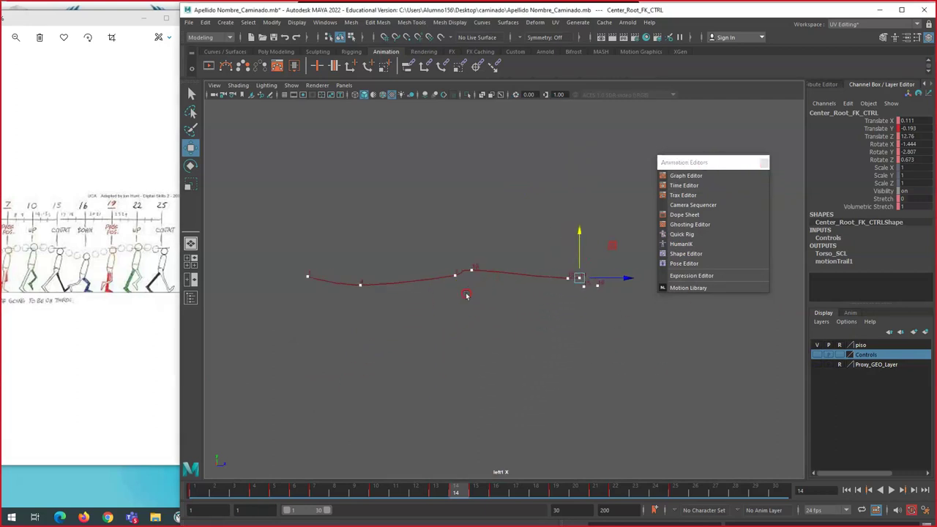
scroll(466, 293, up, 3)
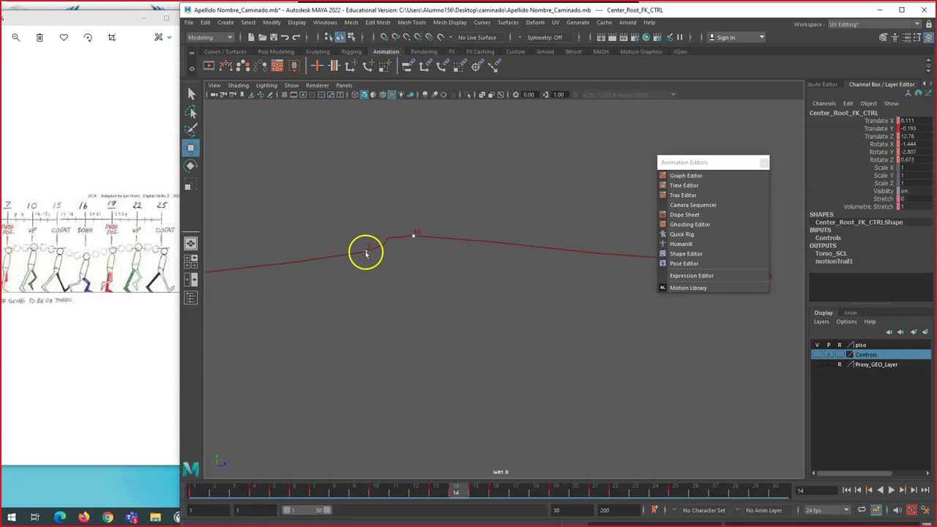
Step: Select the motion trail's frame 7 point and examine the trail's shape between frames 13 and 16
click(366, 253)
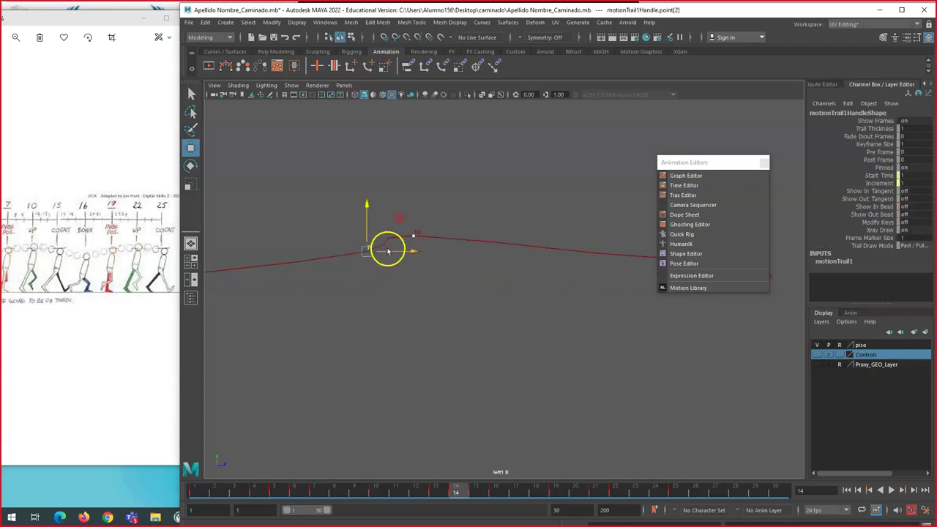
scroll(375, 283, down, 6)
scroll(414, 291, up, 3)
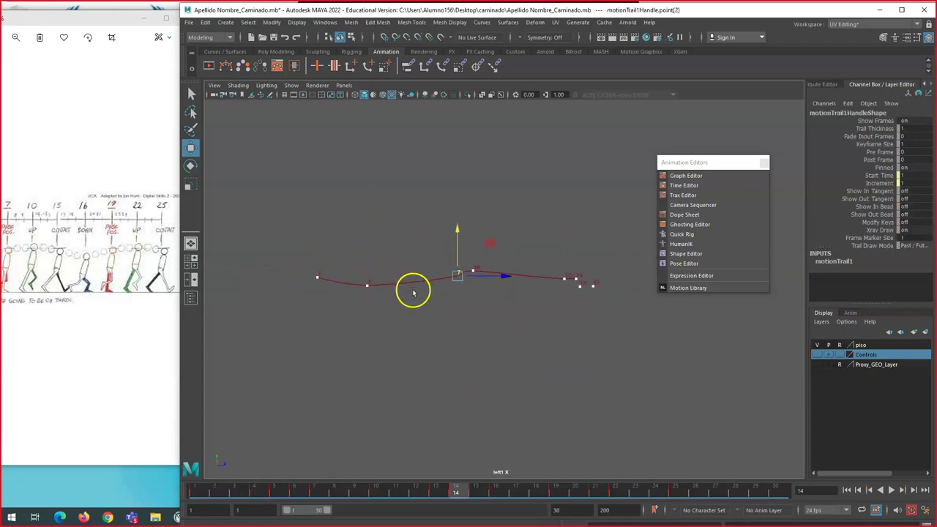
drag(731, 163, 410, 320)
drag(445, 494, 501, 469)
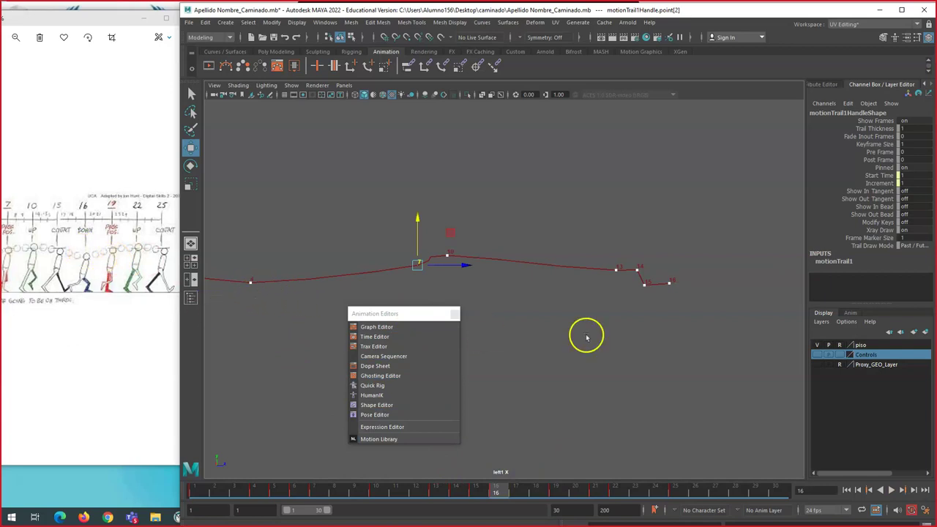
click(438, 493)
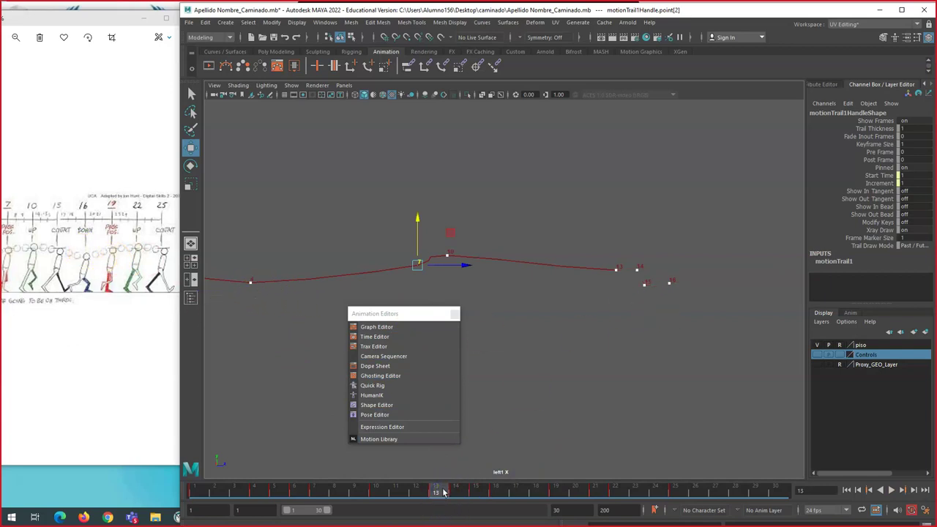
click(460, 492)
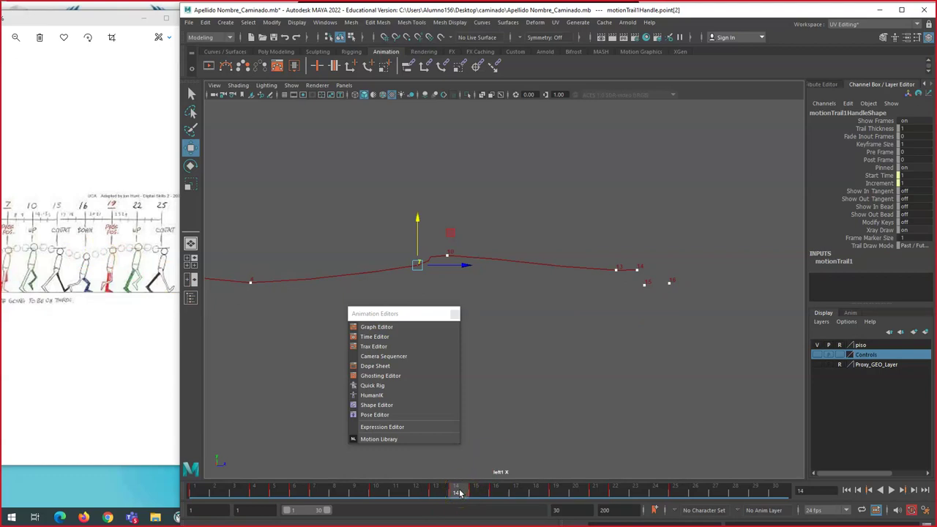
Step: Try to delete the hip's extra keys at frames 14 and 15 from the timeline, with the Animation Editors window moved aside
drag(402, 313, 379, 300)
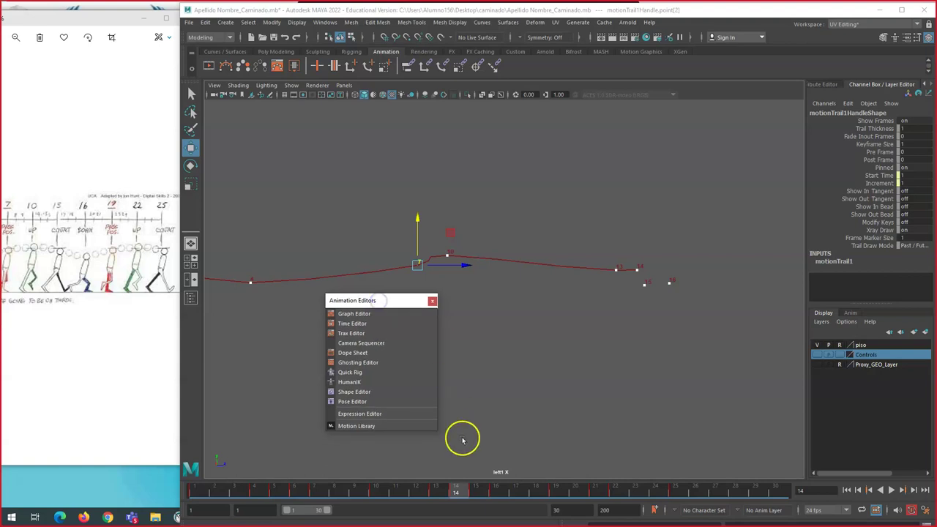
right_click(456, 491)
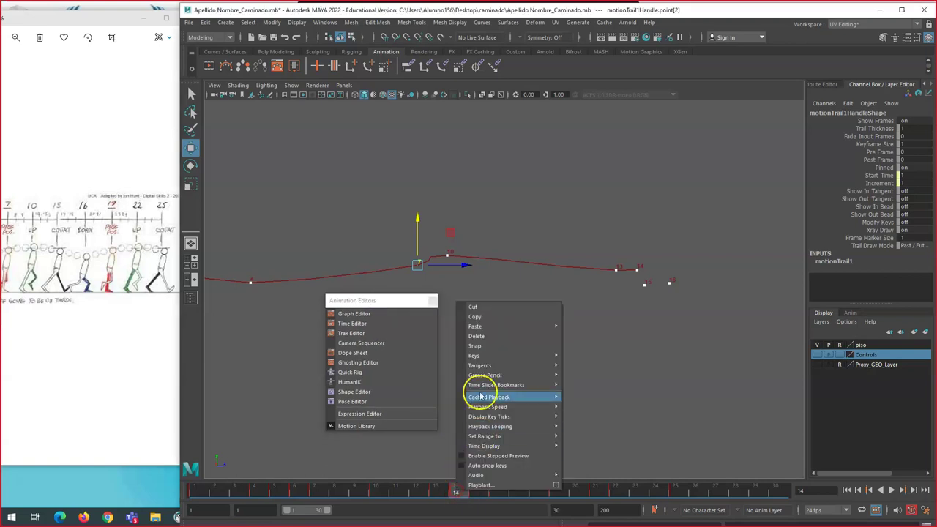
click(483, 338)
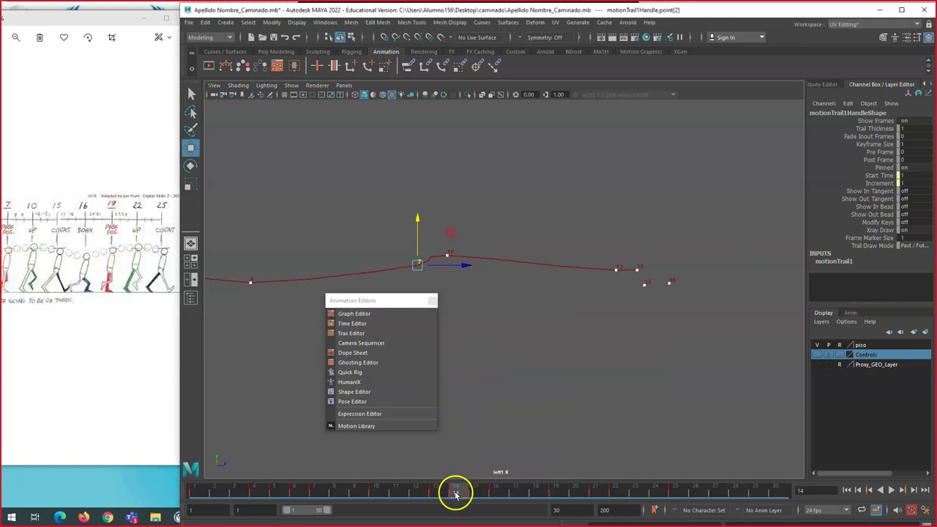
right_click(453, 492)
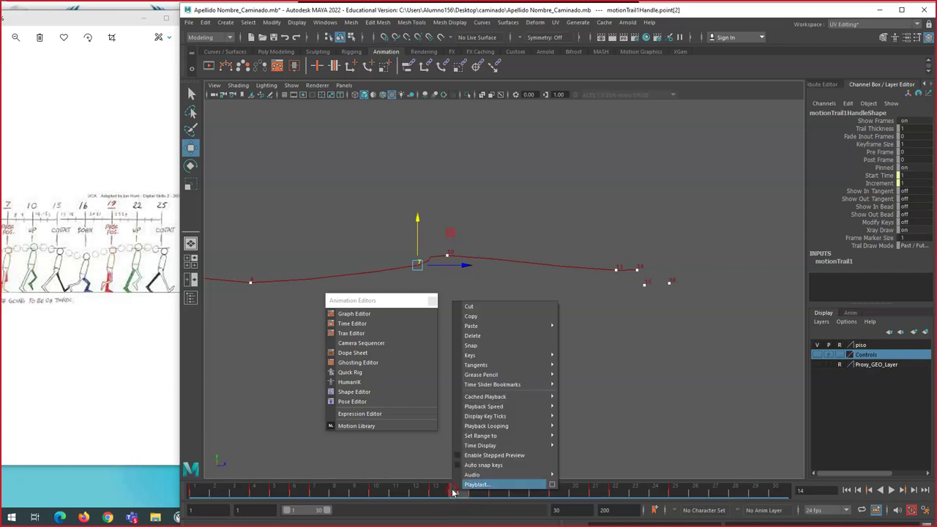
click(472, 337)
drag(461, 495, 480, 491)
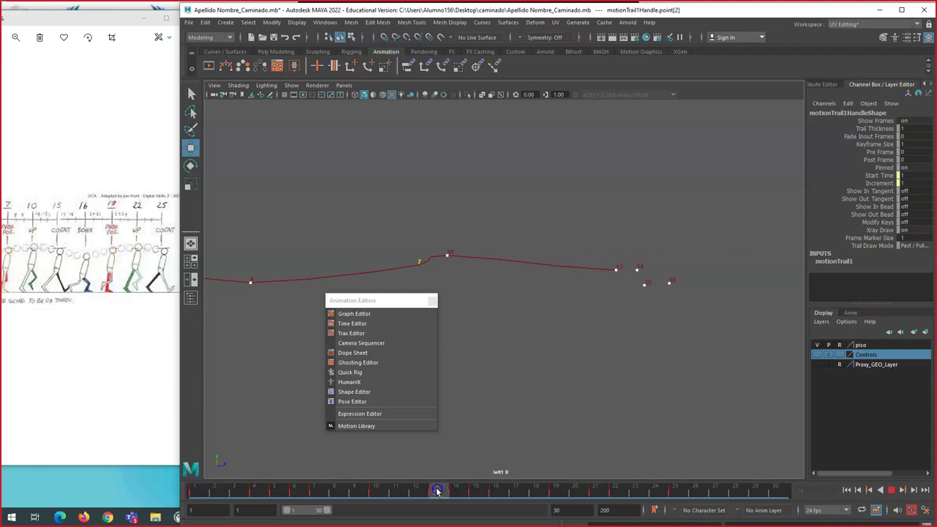
drag(496, 488, 476, 492)
right_click(474, 492)
click(494, 337)
right_drag(494, 338, 493, 338)
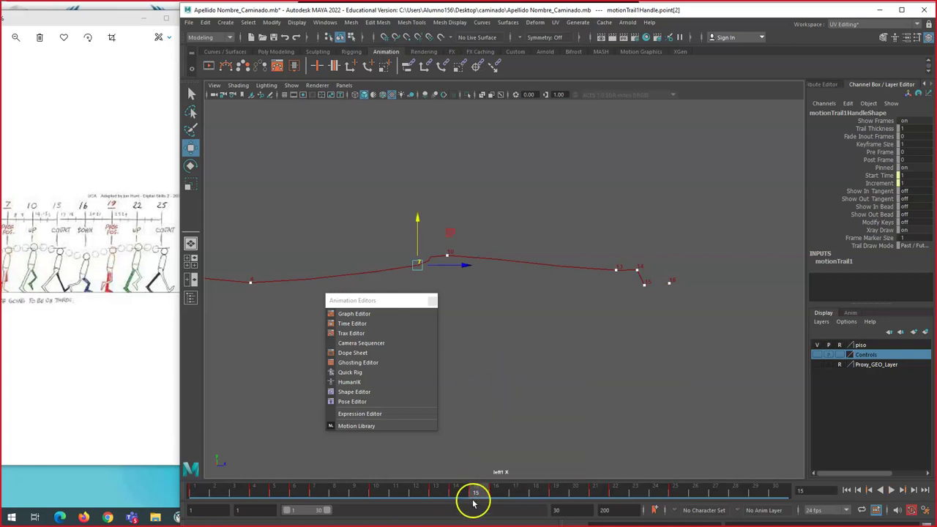
right_drag(473, 494, 493, 341)
Step: Remove the extra frame 15 and frame 14 points from the hip's motion trail
click(578, 310)
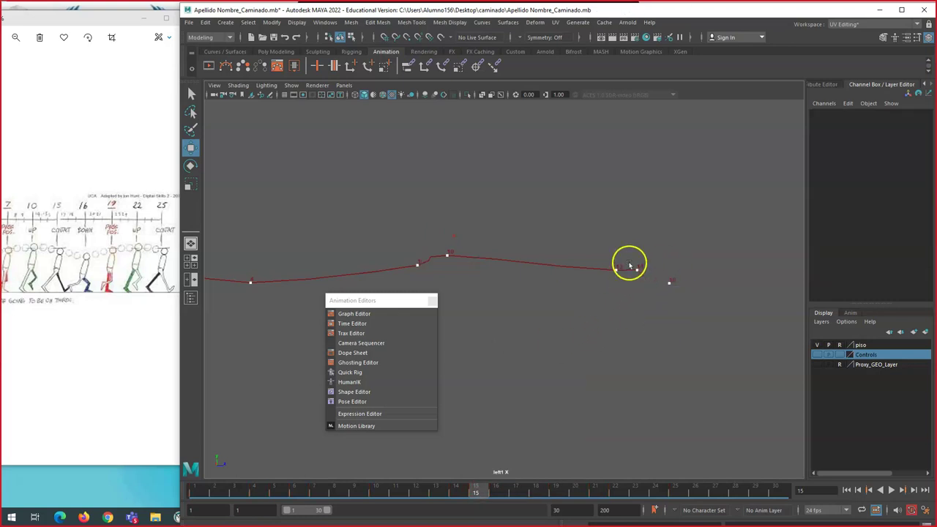
drag(644, 283, 644, 283)
click(625, 281)
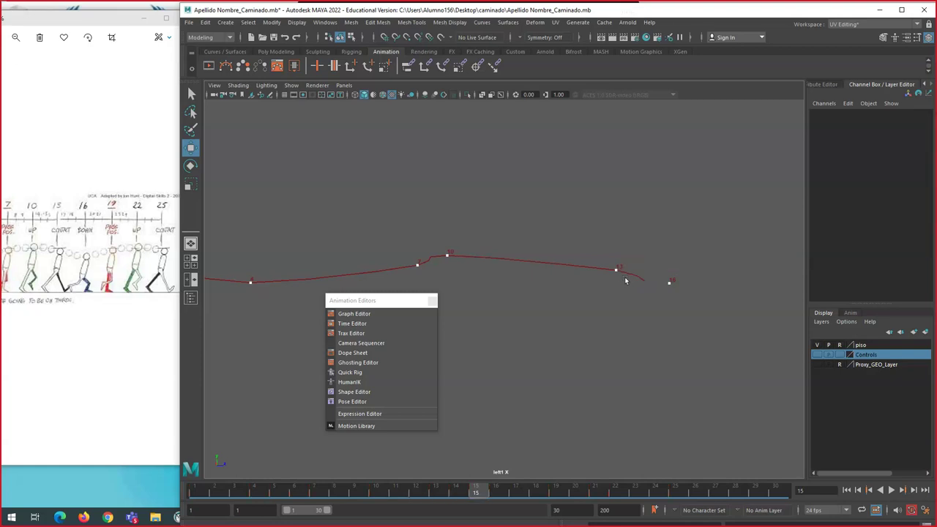
Step: Show the Proxy_GEO_Layer again and scrub to frame 13 to compare the mannequin with the hip trail in the side view
key(alt+v)
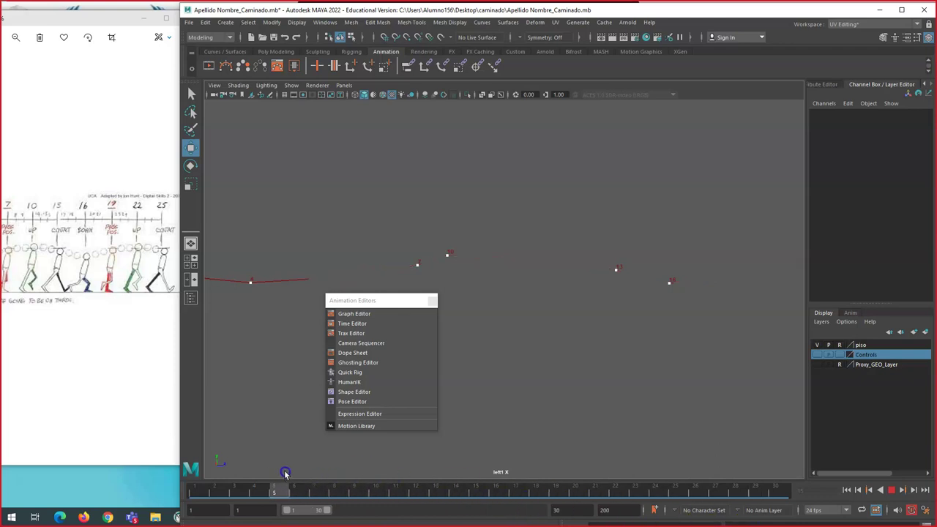
click(331, 488)
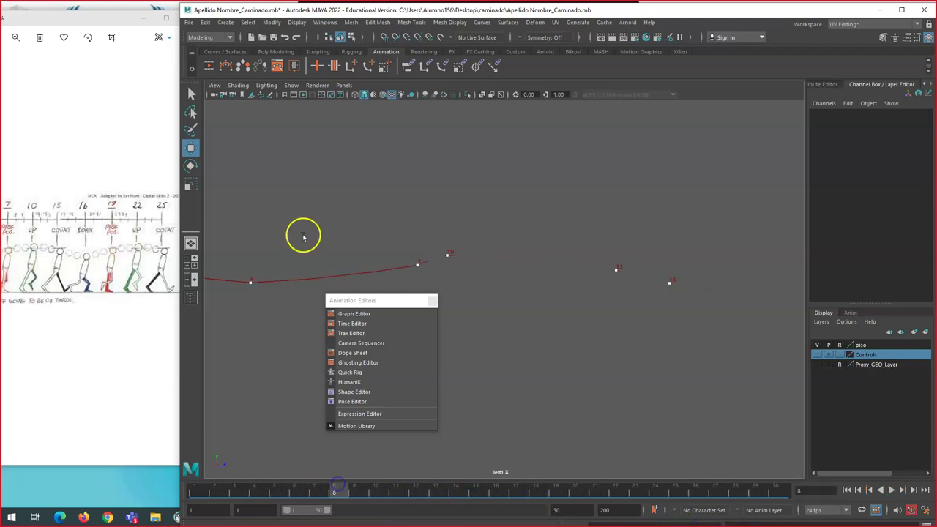
click(817, 363)
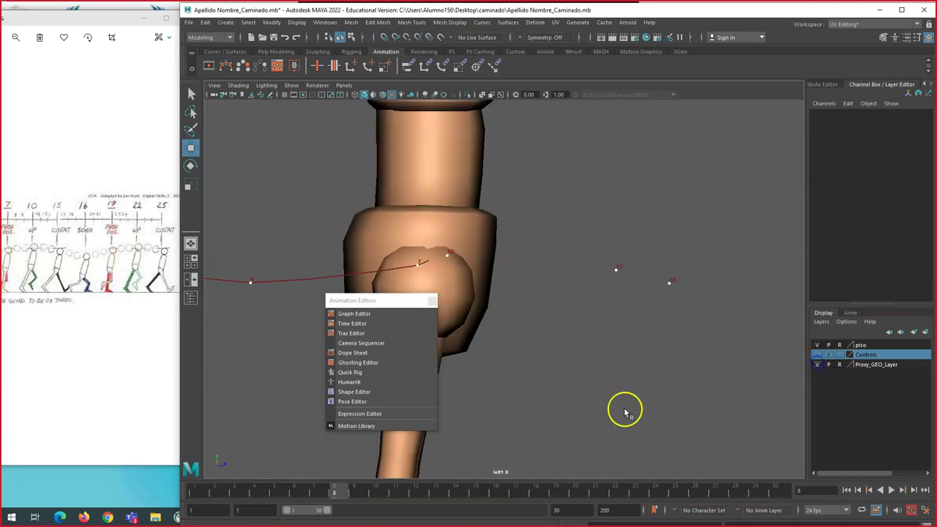
mouse_move(395, 488)
mouse_down()
mouse_move(280, 492)
mouse_move(589, 492)
mouse_move(399, 490)
mouse_move(365, 454)
mouse_move(554, 471)
mouse_move(436, 448)
mouse_up()
scroll(611, 307, down, 4)
scroll(609, 292, down, 4)
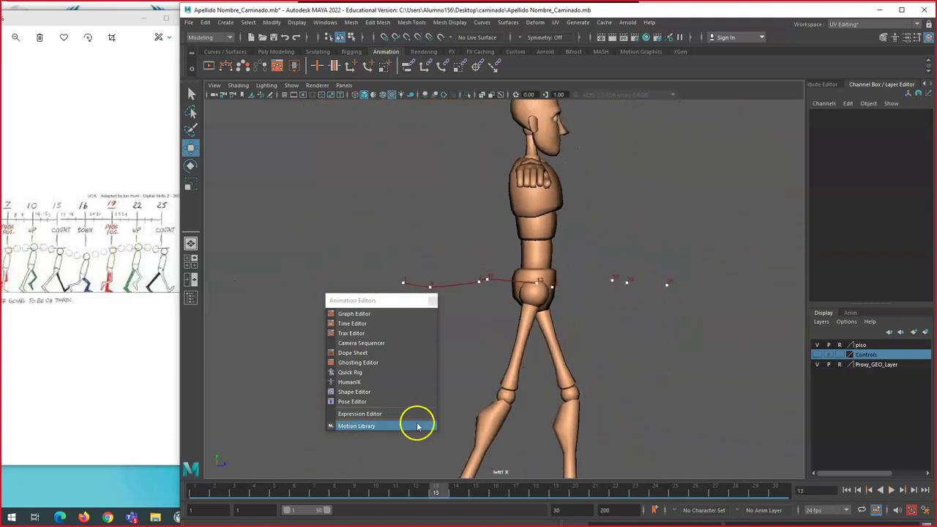
Step: Restore the two-view layout, turn off the camera gate overlay in the perspective view and frame the mannequin with its hip trail
key(space)
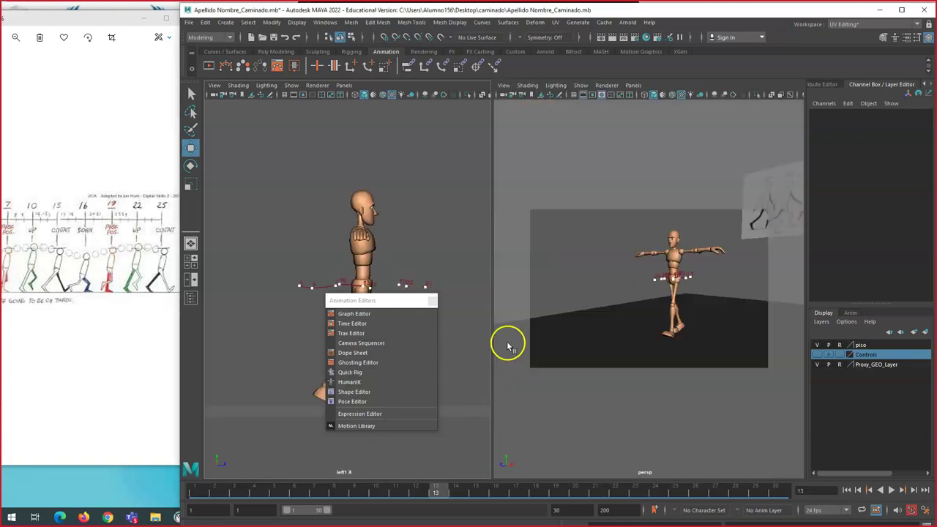
scroll(664, 282, up, 5)
scroll(665, 283, down, 5)
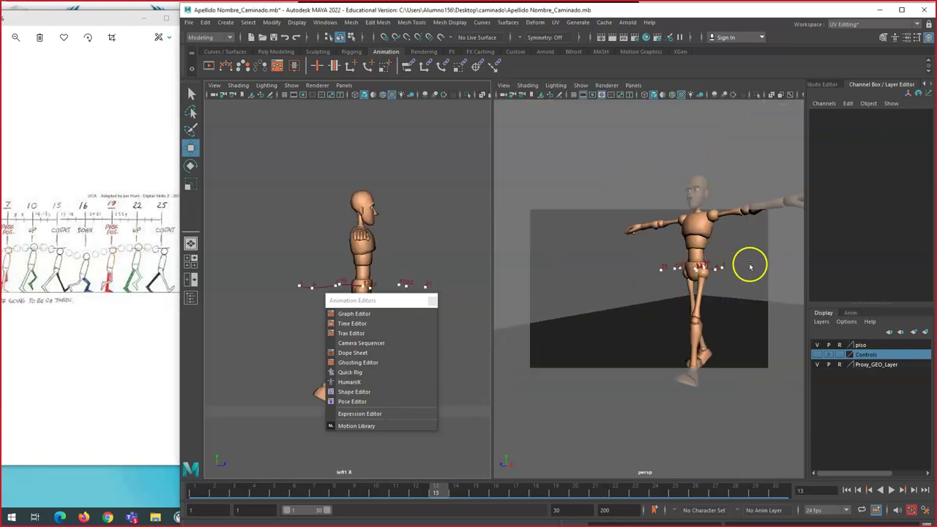
click(583, 95)
scroll(721, 236, up, 5)
scroll(727, 241, down, 5)
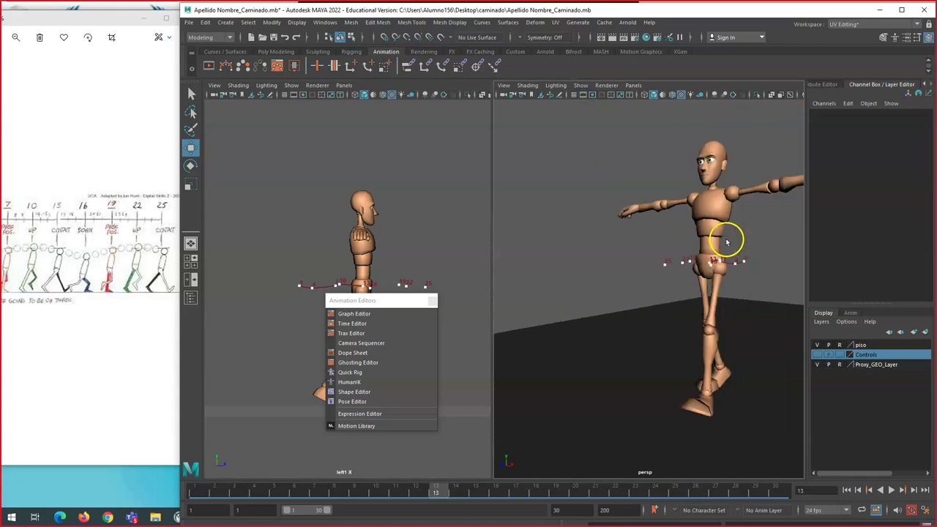
alt+drag(701, 194, 662, 196)
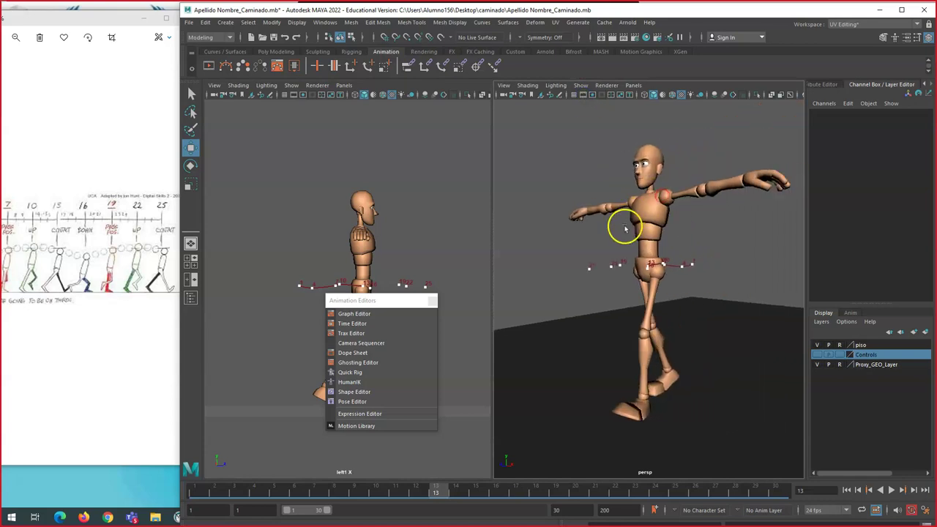
mouse_move(607, 250)
alt+mouse_down()
mouse_move(665, 266)
mouse_move(686, 286)
mouse_move(766, 294)
mouse_move(608, 251)
alt+mouse_up()
Step: Scrub the walk to frame 9 and switch the perspective view to the orthographic front view
drag(444, 492, 409, 478)
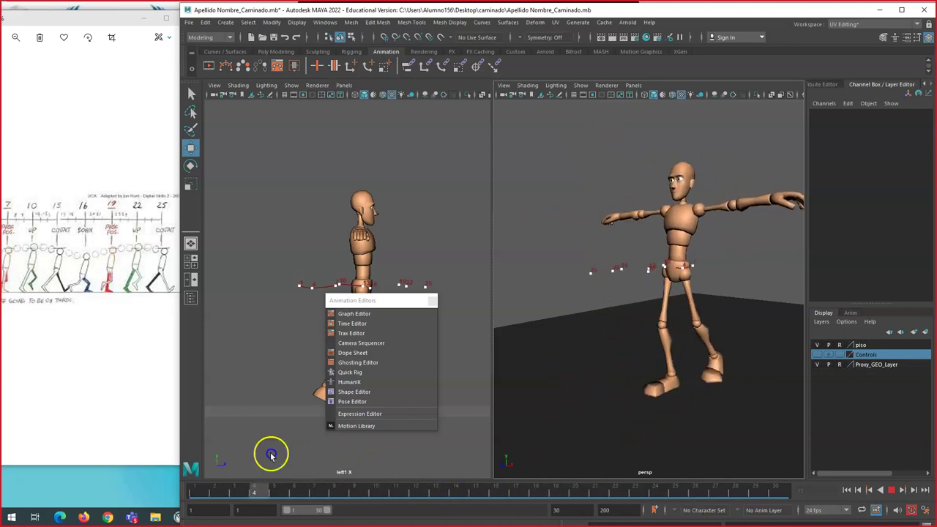
click(356, 489)
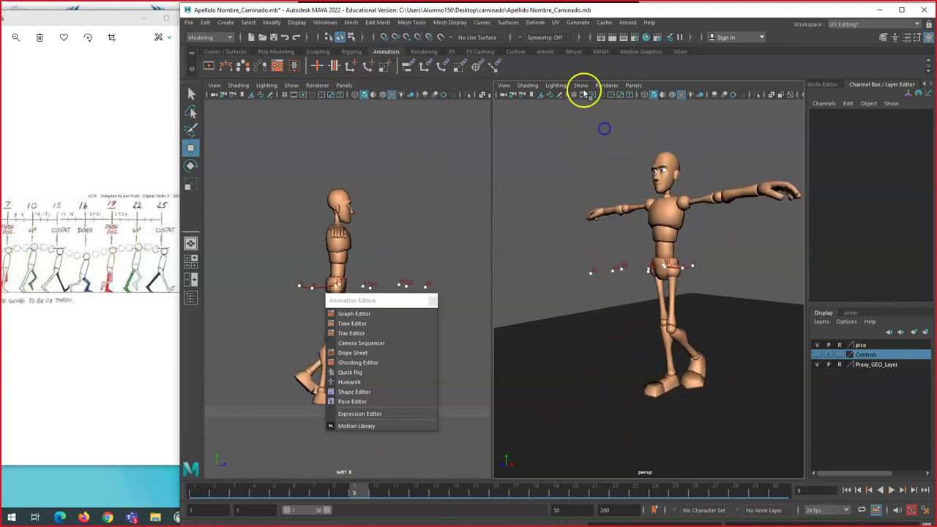
click(633, 86)
mouse_move(580, 86)
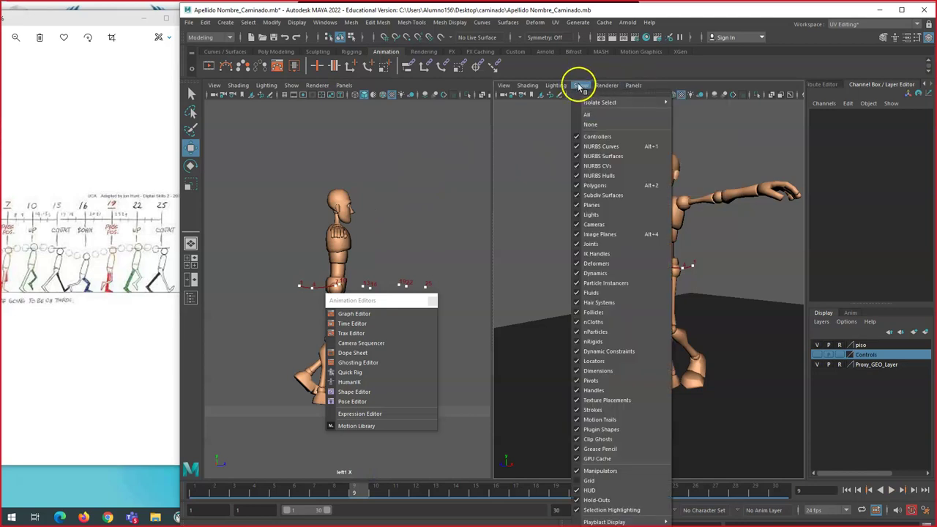
mouse_move(633, 86)
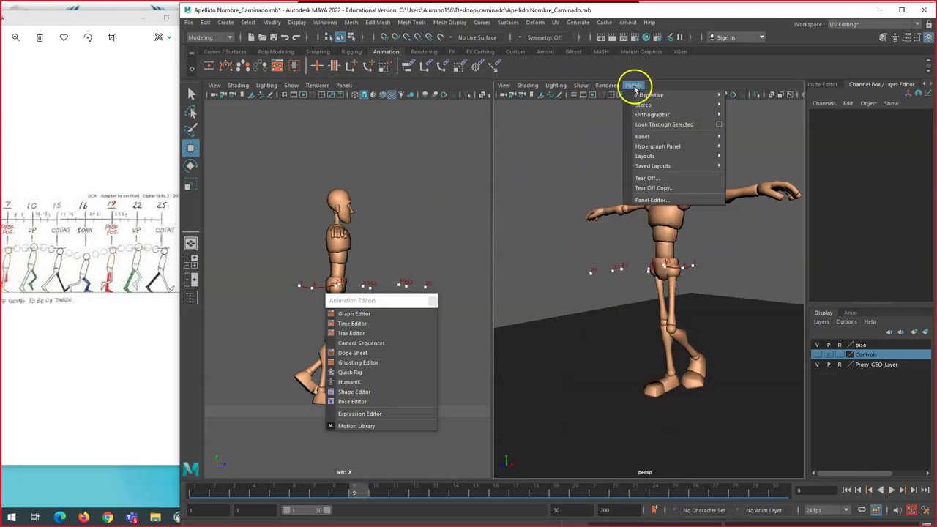
mouse_move(658, 115)
click(750, 117)
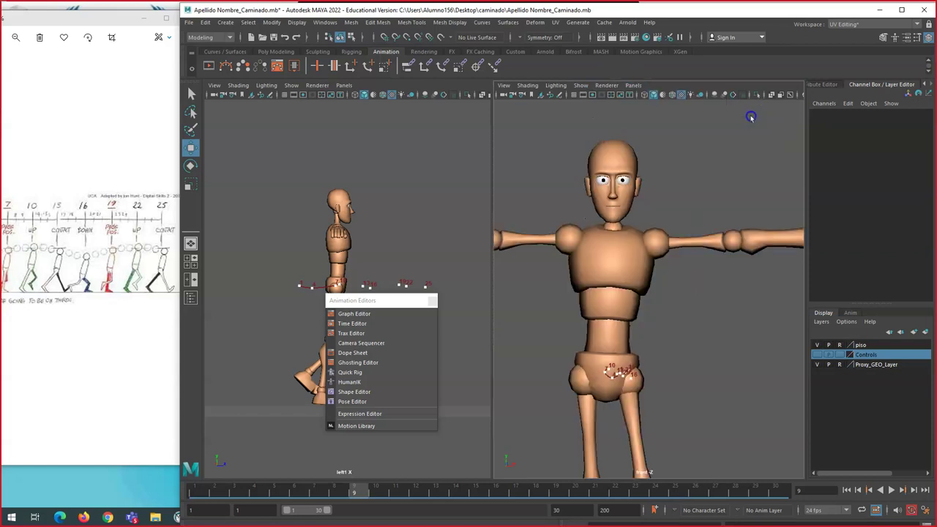
Step: Go to frame 1 and examine the hip's motion trail up close in the front view
scroll(606, 376, down, 2)
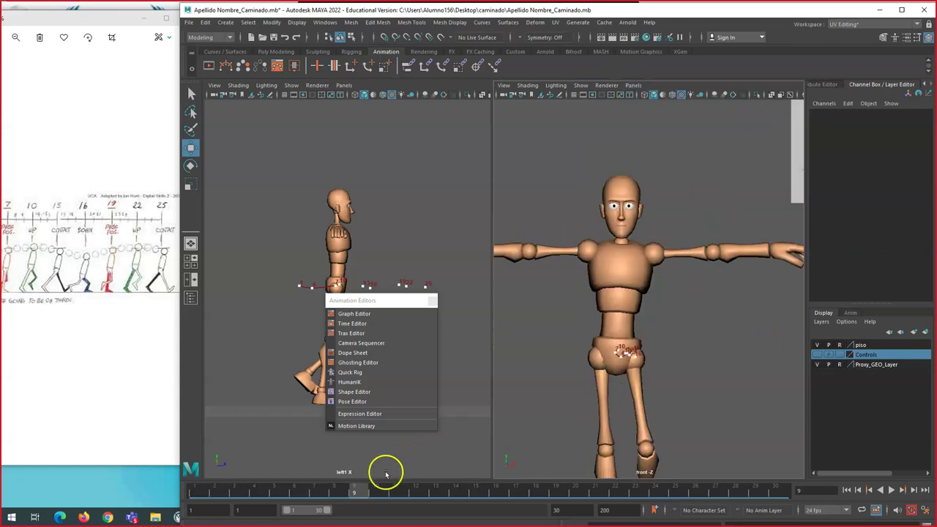
key(alt+v)
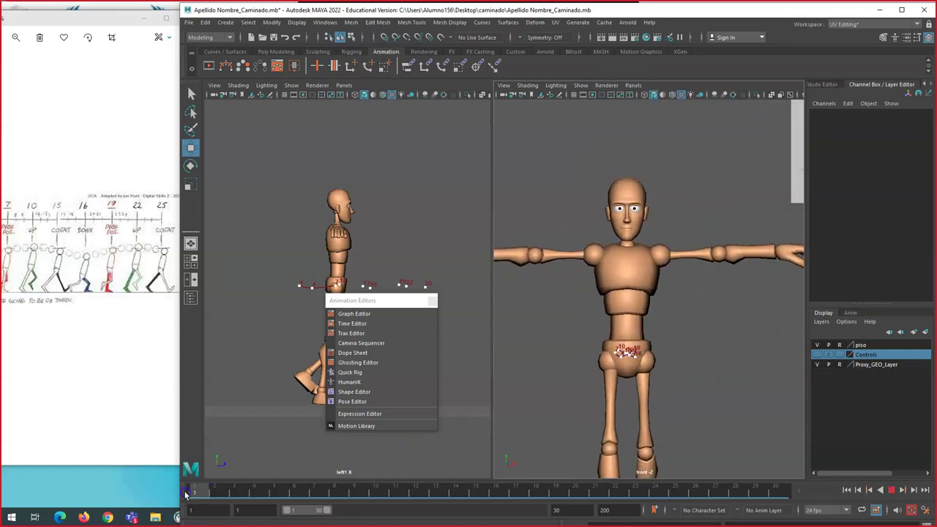
key(alt+v)
scroll(636, 367, up, 3)
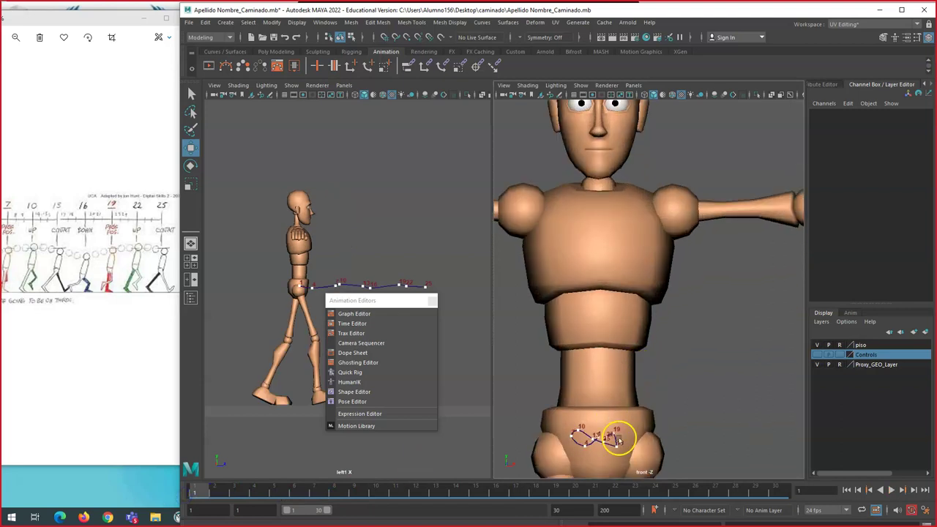
scroll(578, 442, up, 5)
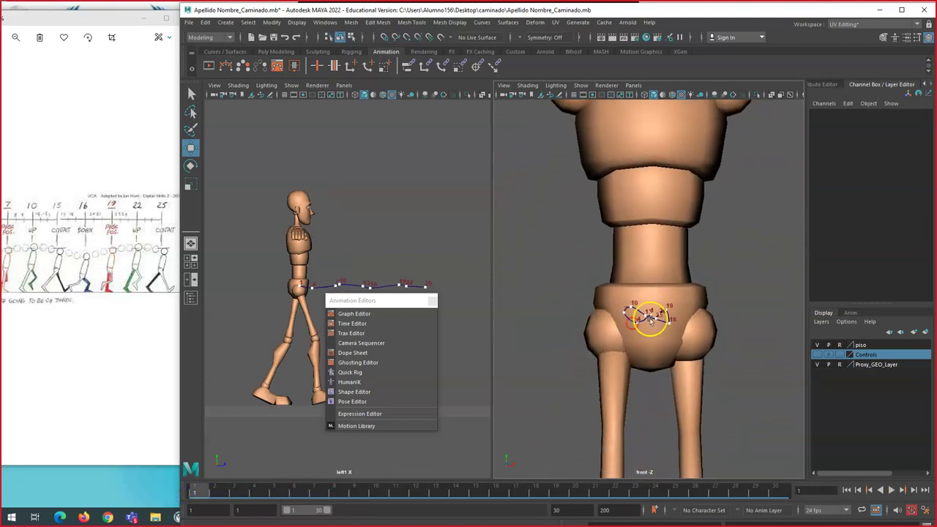
scroll(665, 357, up, 2)
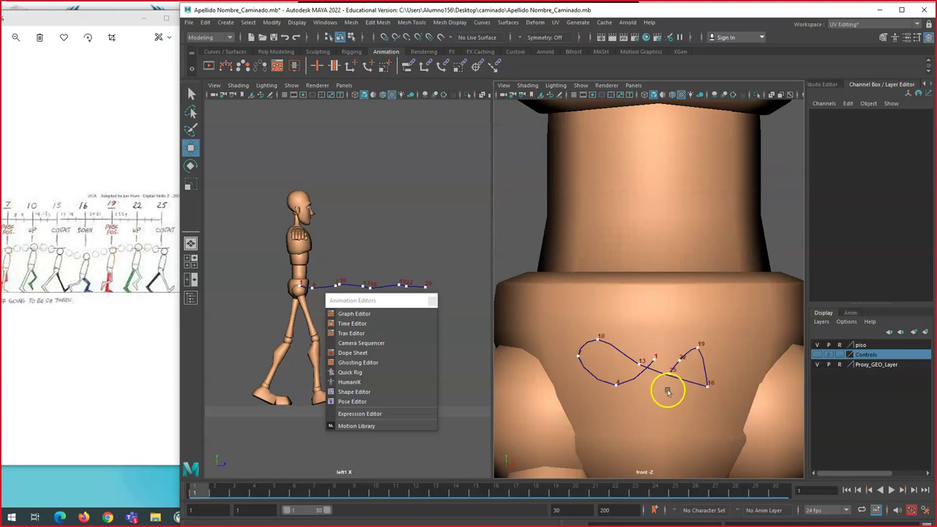
Step: Scrub to frame 26 to review the hip trail's front-view loops, moving the Animation Editors window clear of the mannequin
drag(354, 493, 696, 496)
click(565, 456)
drag(407, 295, 375, 330)
scroll(633, 267, down, 5)
scroll(644, 287, up, 5)
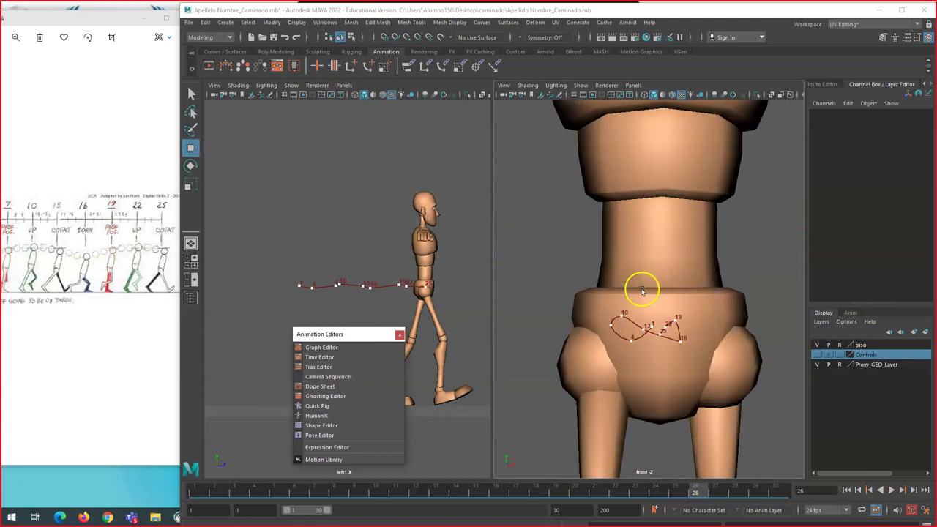
scroll(675, 362, up, 3)
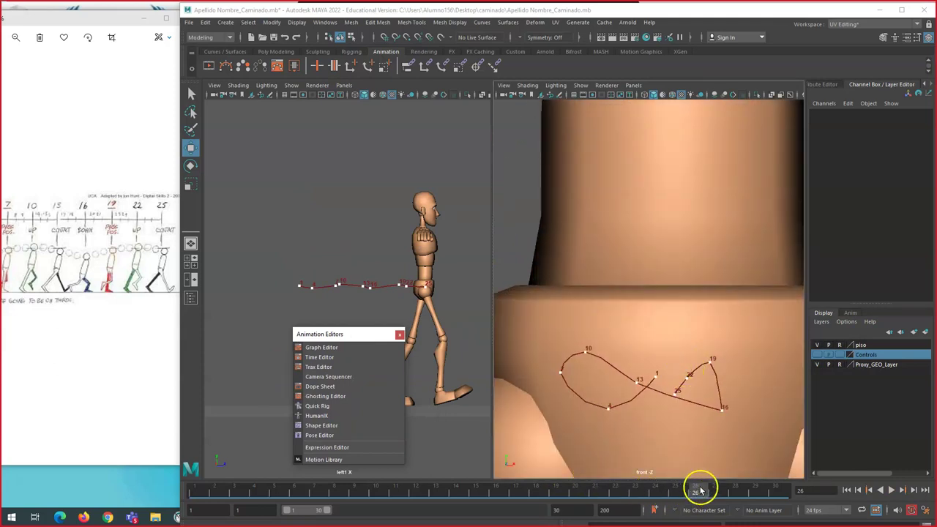
Step: At frame 25, show the Controls layer and move Center_Root_FK_CTRL to Translate X 0 and Translate Y -0.142
drag(701, 489, 684, 493)
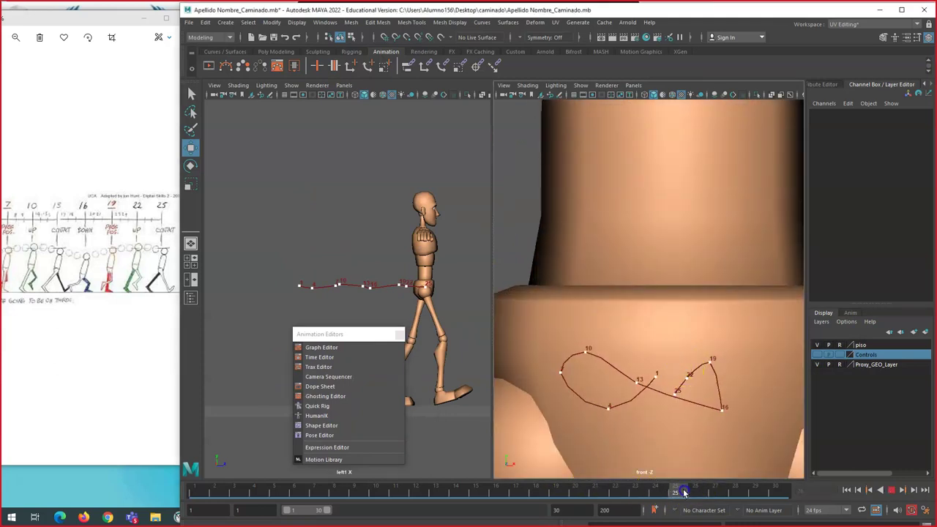
click(816, 355)
click(773, 394)
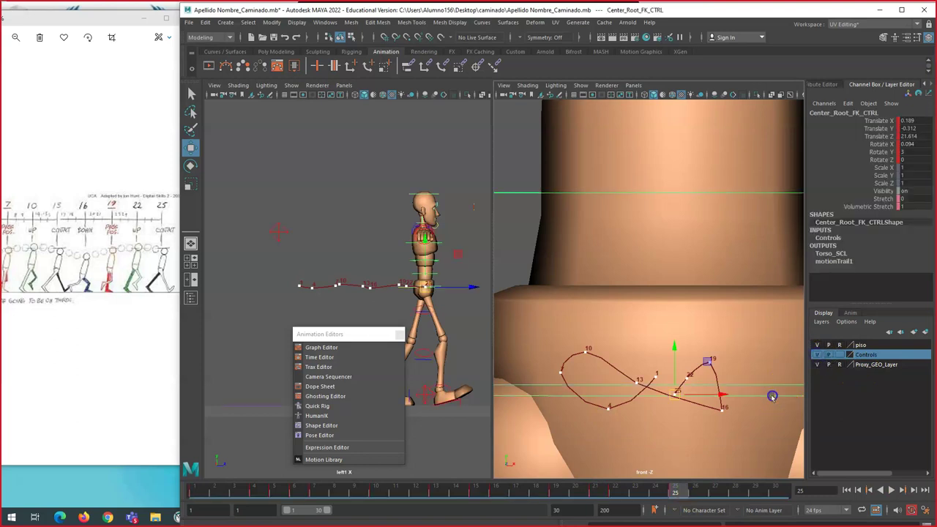
mouse_move(674, 370)
mouse_down()
mouse_move(676, 353)
mouse_move(695, 378)
mouse_move(683, 378)
mouse_up()
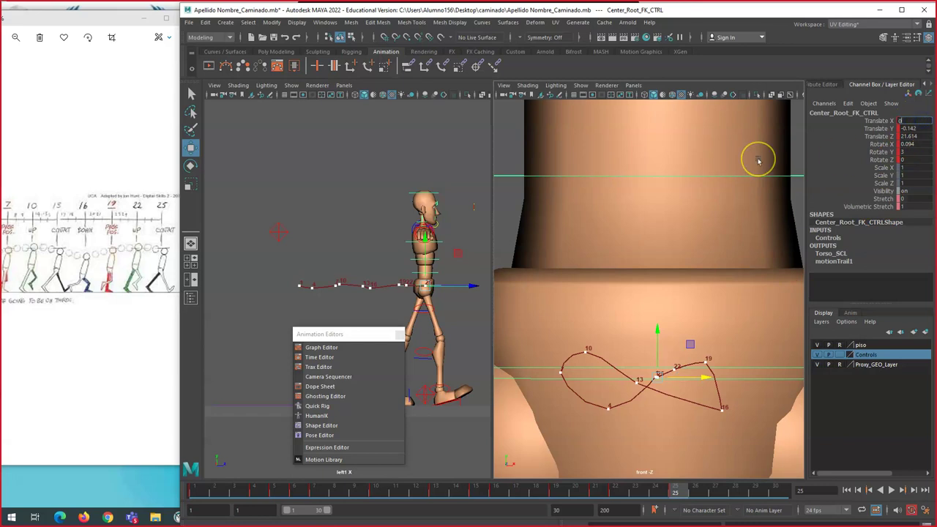
key(Return)
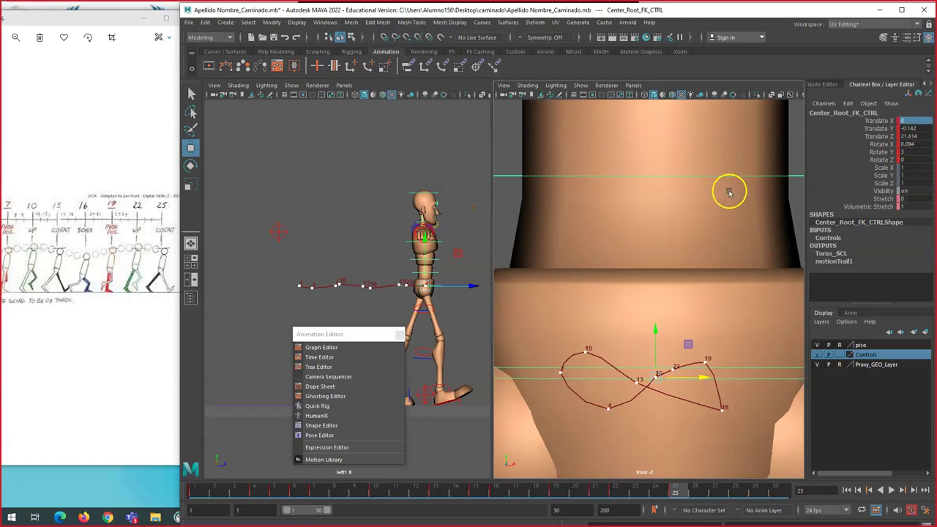
Step: Set Center_Root_FK_CTRL's Translate X to 0 at frame 13, and check the trail at frame 16
drag(671, 489, 443, 491)
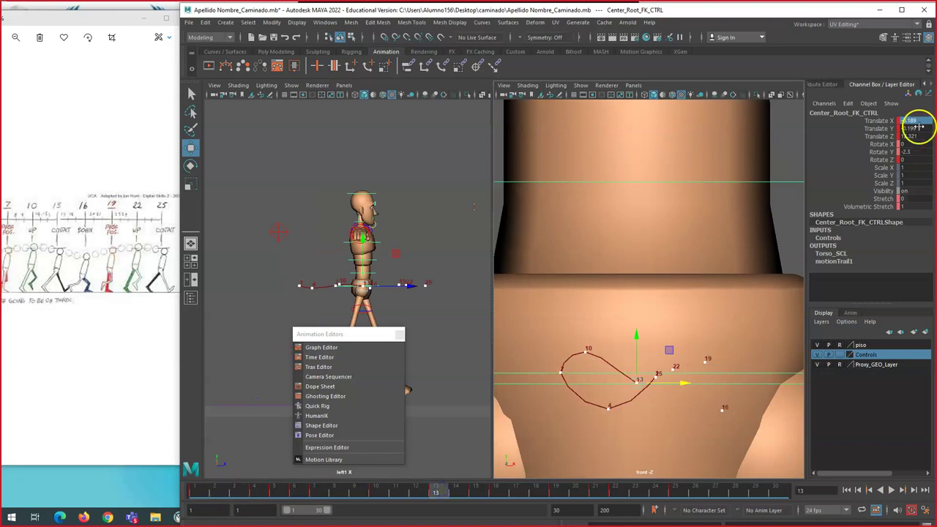
click(764, 98)
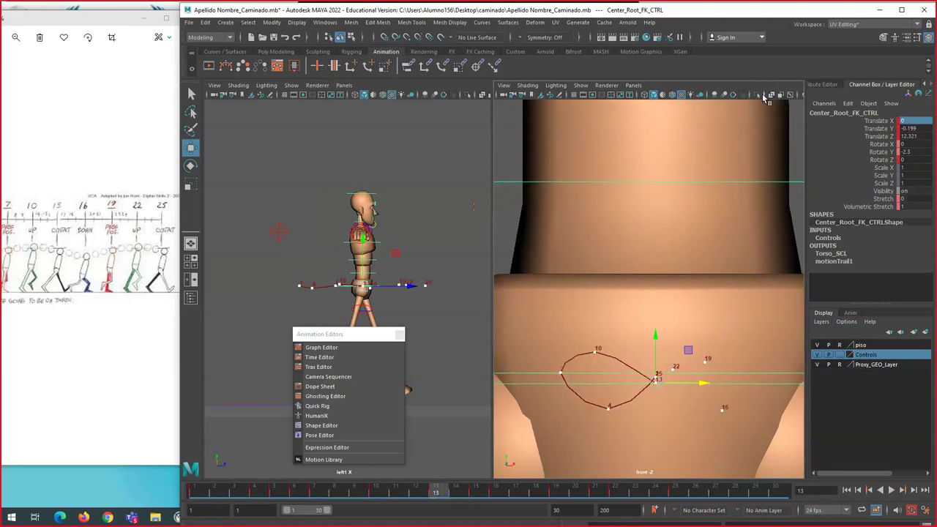
key(alt+v)
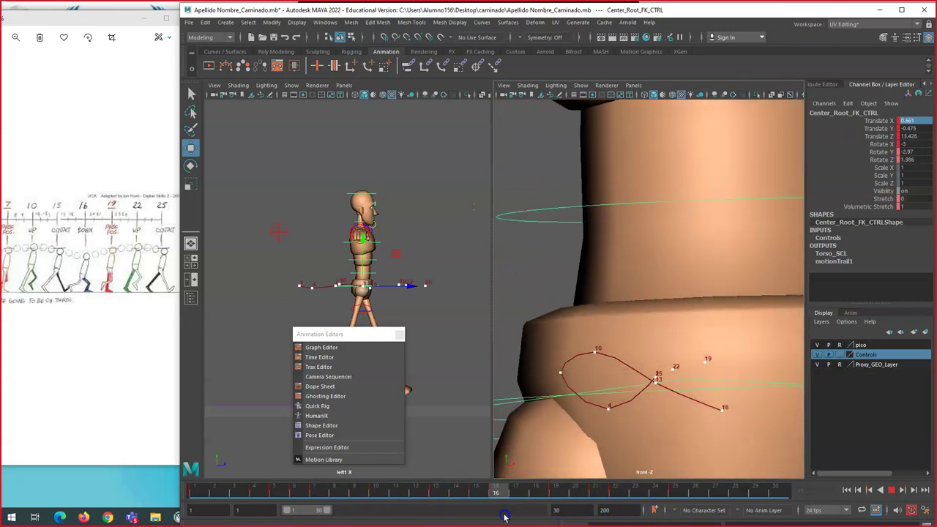
Step: Stop playback and move Center_Root_FK_CTRL at frame 16 to Translate X 0.457 and Translate Y -0.441
key(alt+v)
key(a)
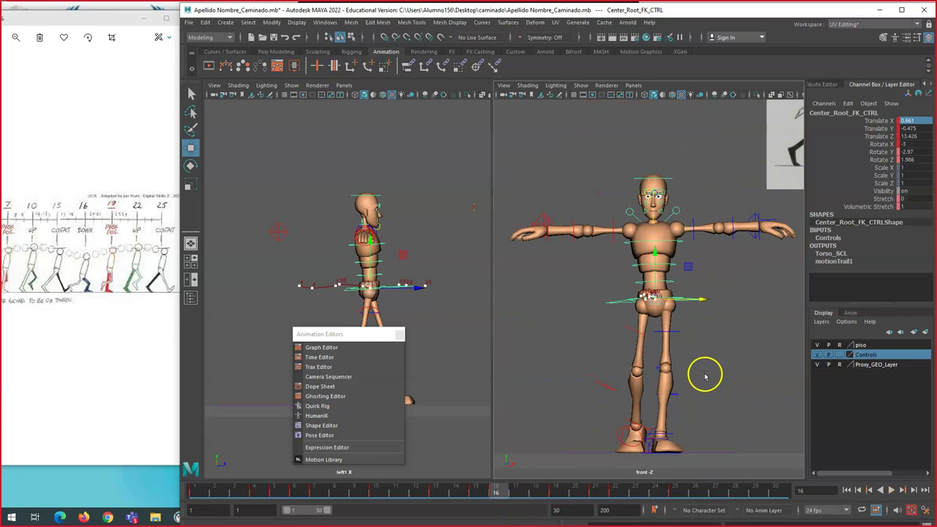
scroll(691, 384, up, 8)
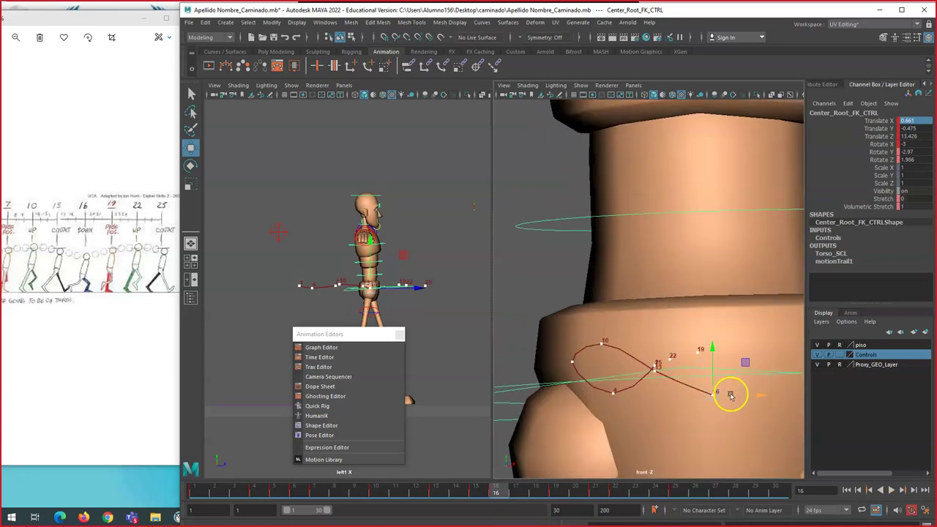
scroll(729, 395, down, 8)
drag(692, 310, 658, 284)
click(660, 286)
scroll(649, 316, up, 6)
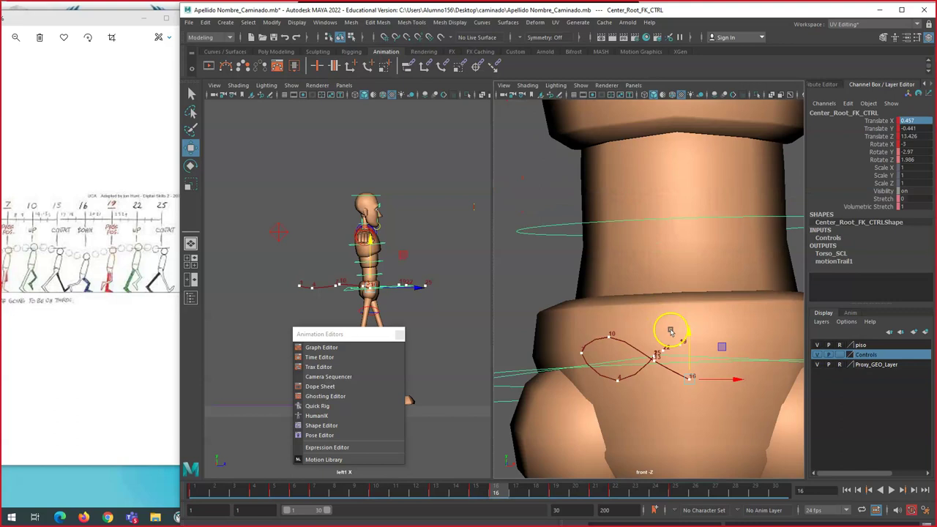
Step: Check the hip trail at frame 7, and at frame 22 shift Center_Root_FK_CTRL sideways to Translate X 0.826
mouse_move(504, 490)
mouse_down()
mouse_move(581, 488)
mouse_move(248, 481)
mouse_move(315, 478)
mouse_up()
click(137, 250)
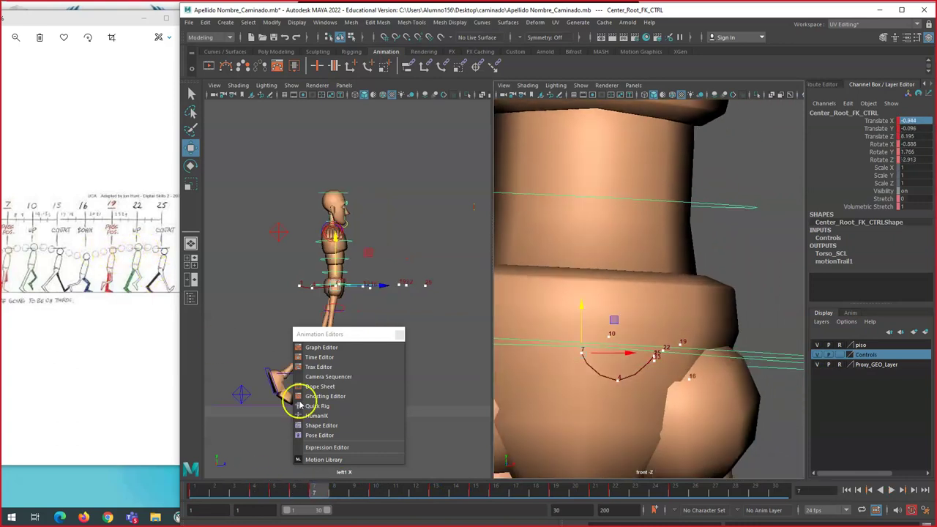
drag(329, 487, 393, 492)
drag(555, 498, 610, 497)
drag(689, 357, 696, 352)
scroll(668, 369, down, 10)
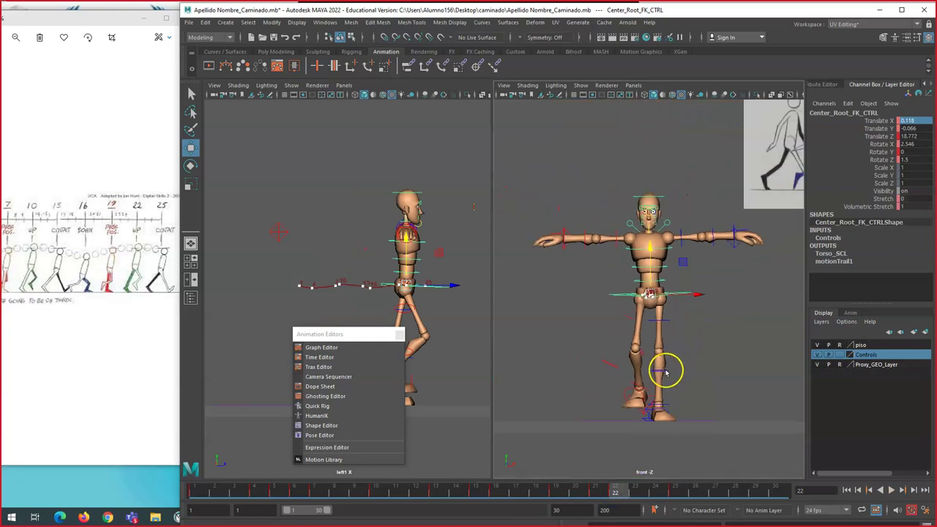
scroll(665, 373, up, 2)
drag(695, 304, 698, 300)
scroll(669, 372, down, 3)
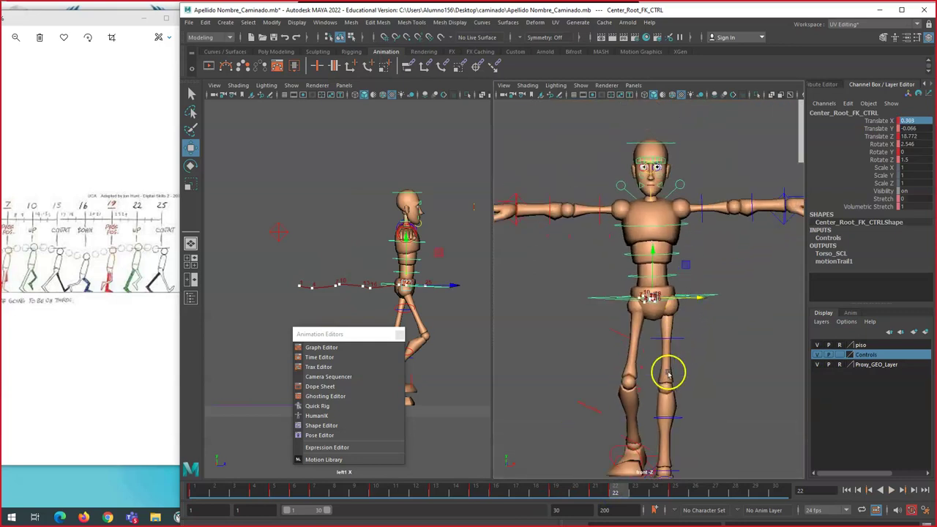
drag(696, 297, 700, 297)
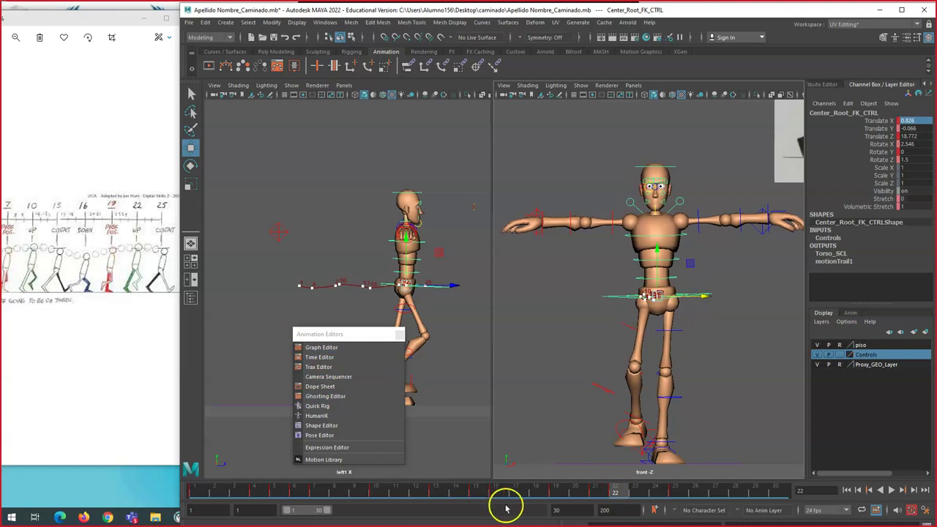
Step: Scrub to frames 13 and 25 and examine the hip trail's two loops up close in the front view
mouse_move(606, 492)
mouse_down()
mouse_move(199, 489)
mouse_move(613, 497)
mouse_up()
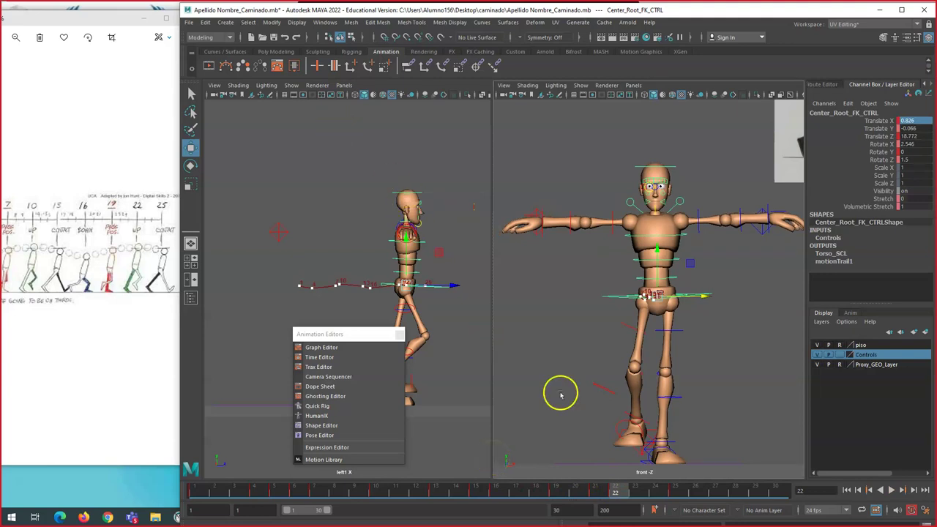
drag(627, 494, 438, 496)
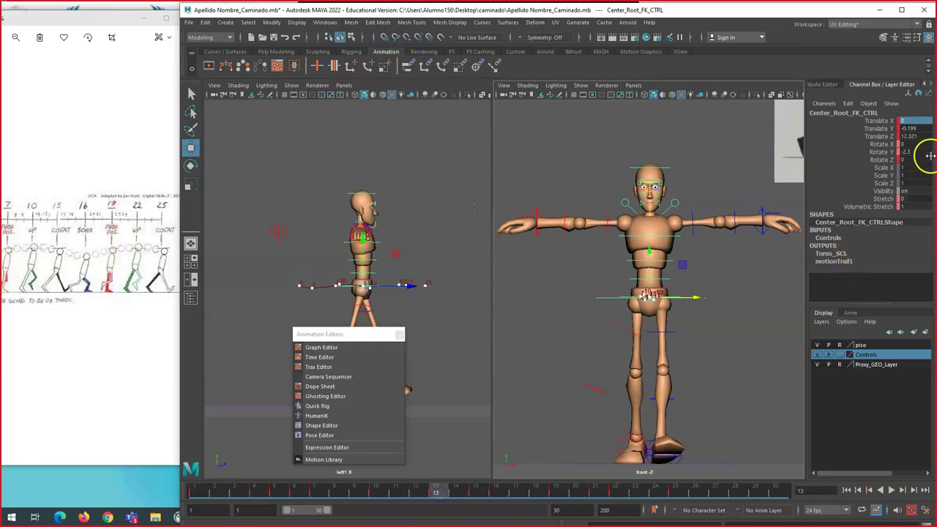
drag(481, 492, 659, 489)
drag(741, 489, 671, 475)
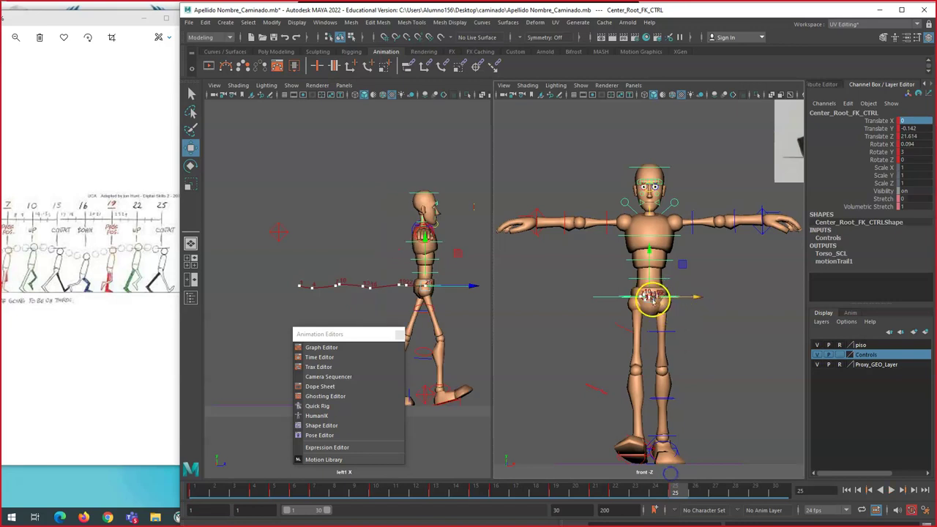
scroll(650, 299, up, 7)
scroll(703, 356, up, 3)
drag(703, 356, 708, 389)
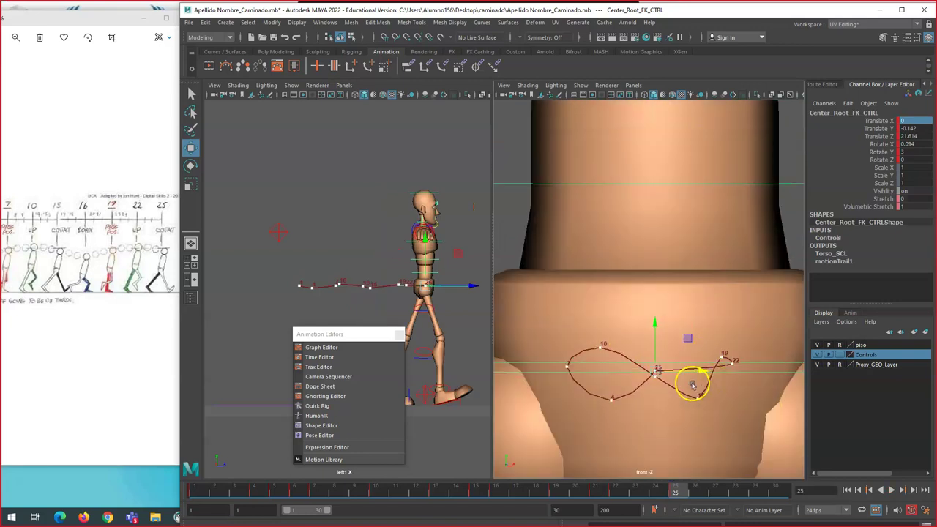
scroll(696, 386, down, 5)
scroll(695, 385, up, 7)
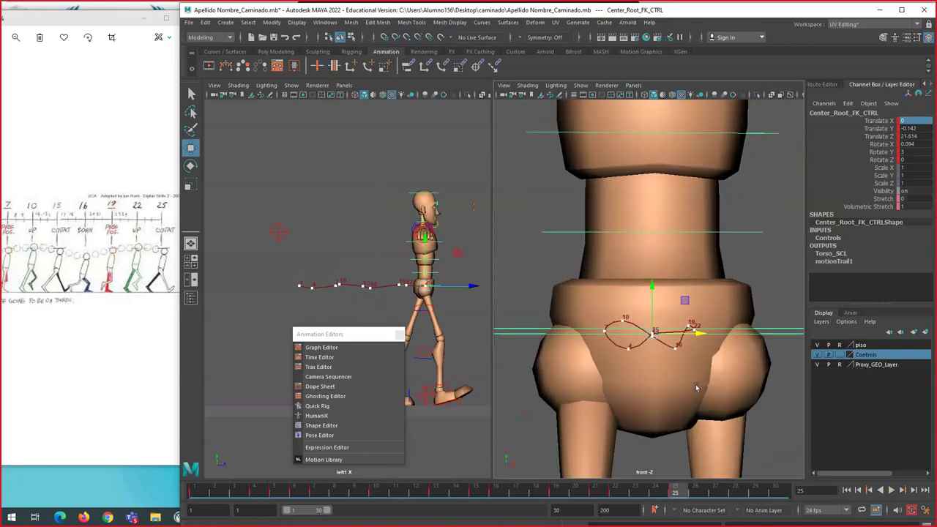
Step: Try Translate X 0 on Center_Root_FK_CTRL at frame 16, compare the trail's shape, and undo the change
drag(571, 487, 497, 492)
click(913, 119)
scroll(704, 300, down, 12)
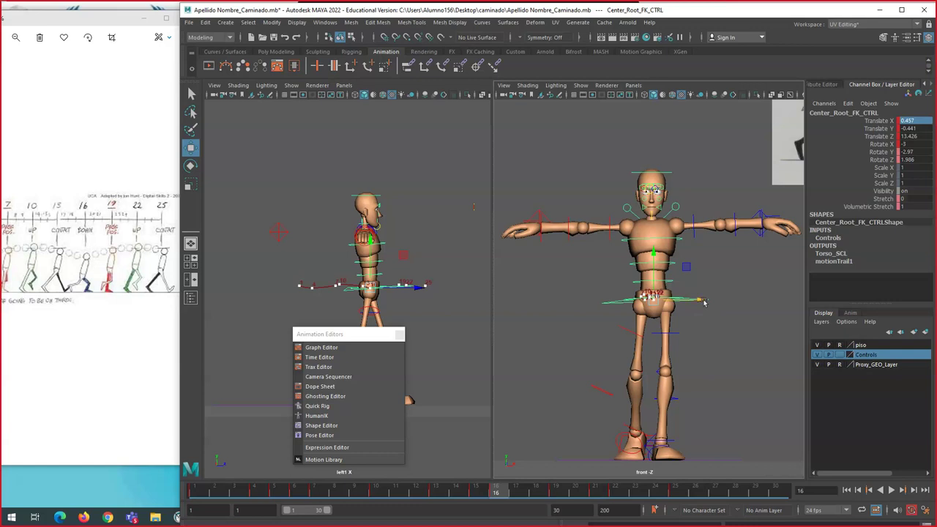
scroll(704, 300, up, 2)
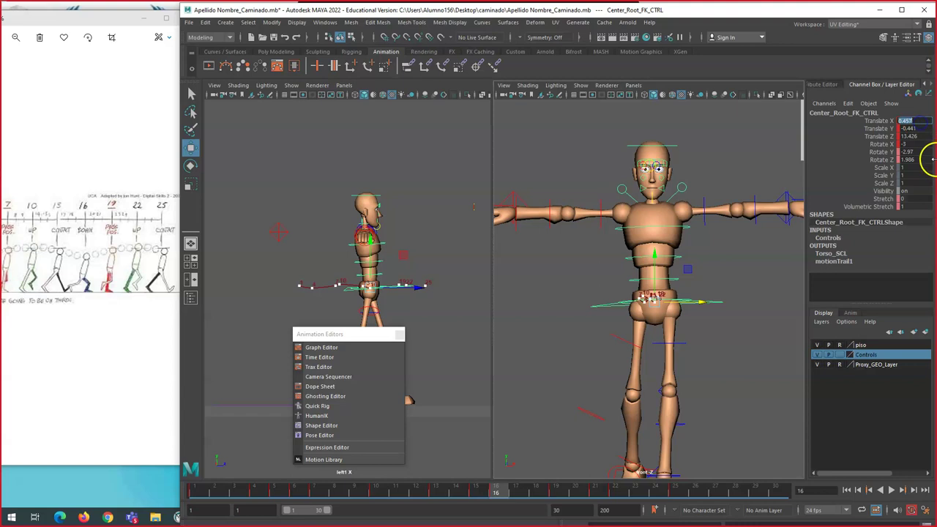
click(678, 123)
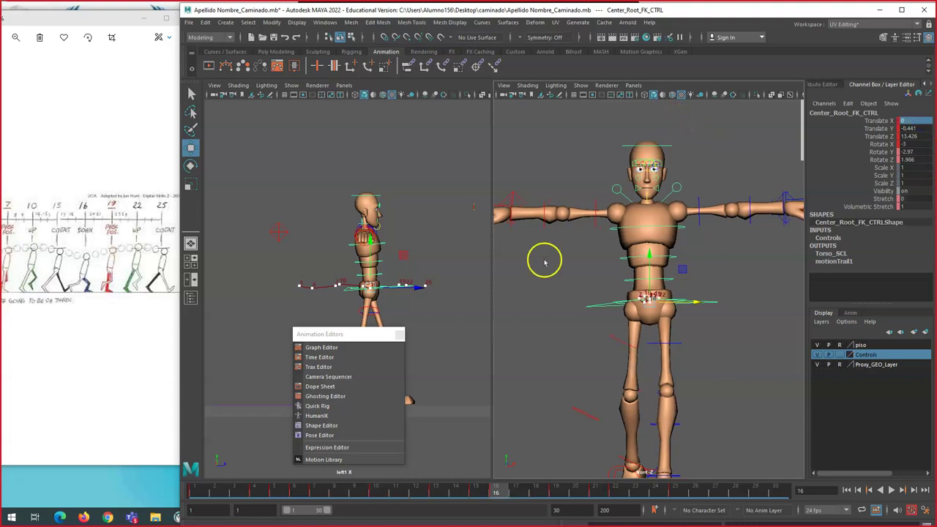
scroll(652, 342, up, 5)
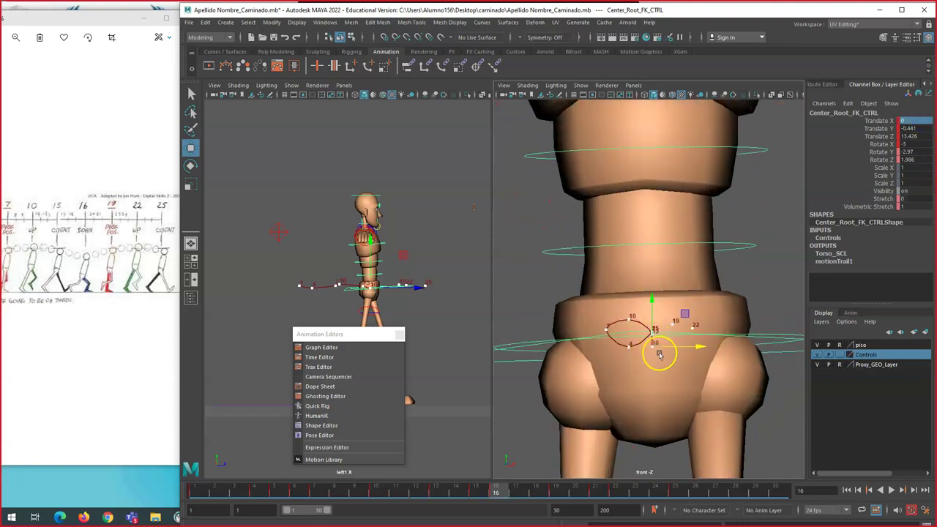
scroll(658, 355, up, 1)
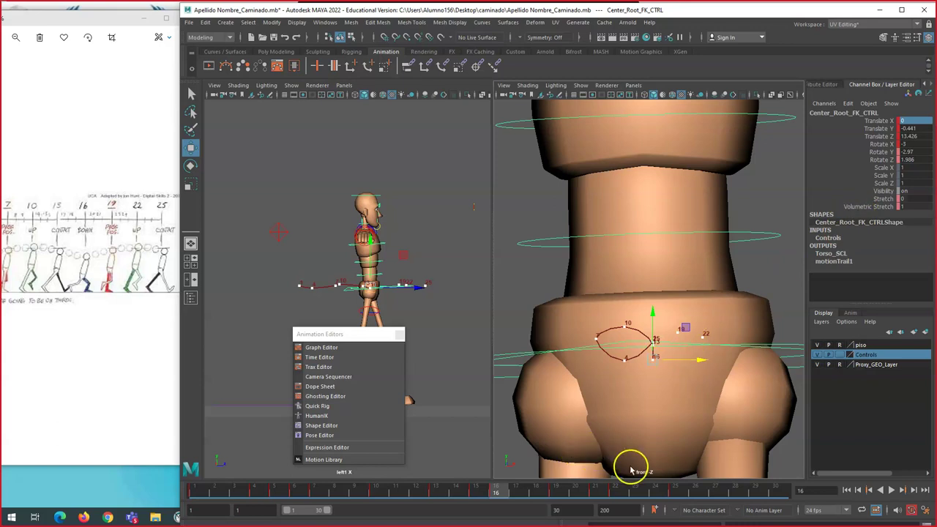
key(ctrl+z)
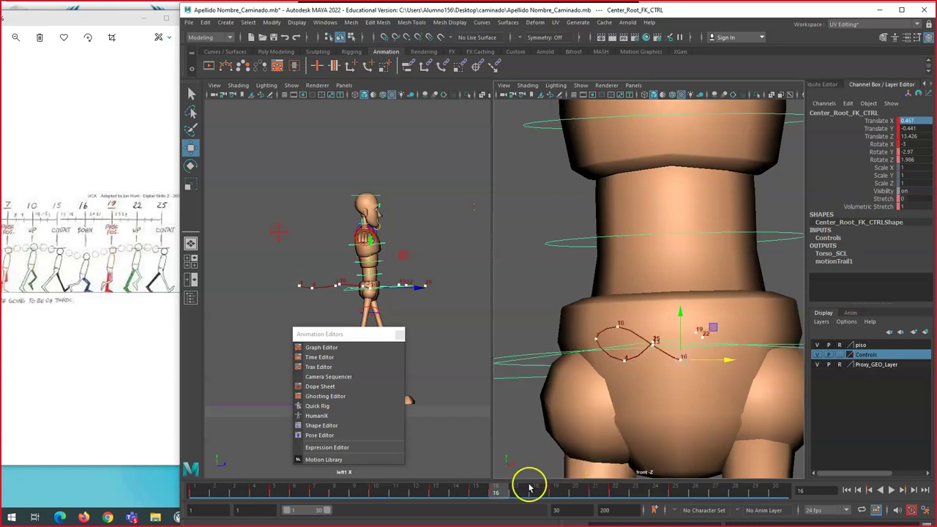
Step: At frame 19, undo the trial sideways shift of Center_Root_FK_CTRL and lower the control to Translate Y -0.222
drag(504, 487, 567, 486)
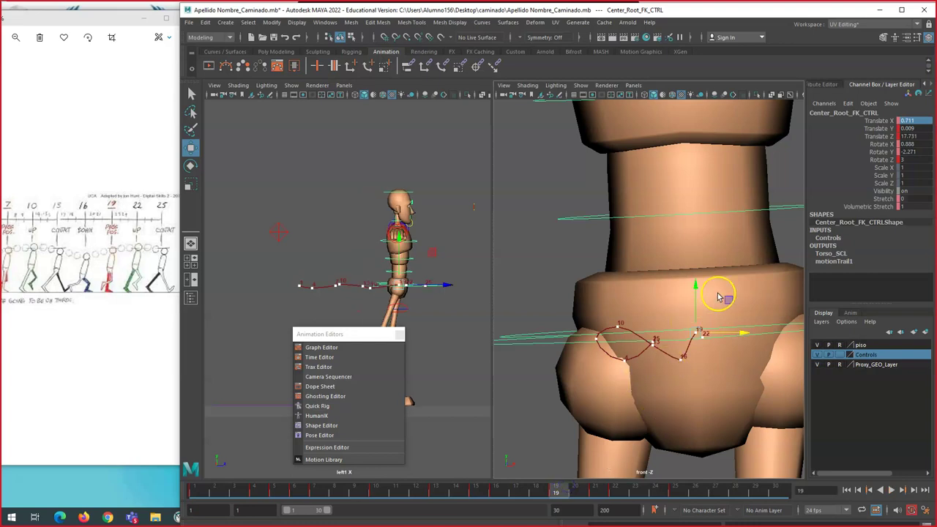
scroll(677, 378, down, 8)
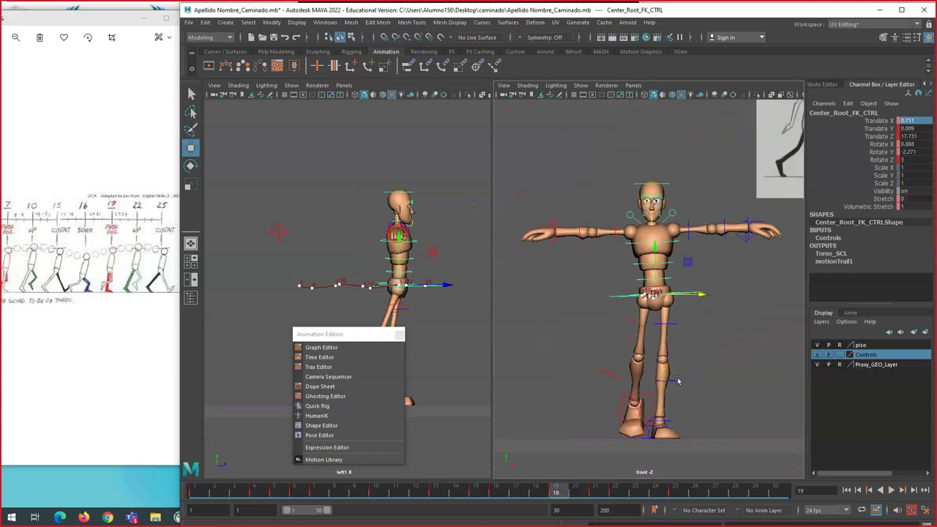
scroll(673, 416, up, 3)
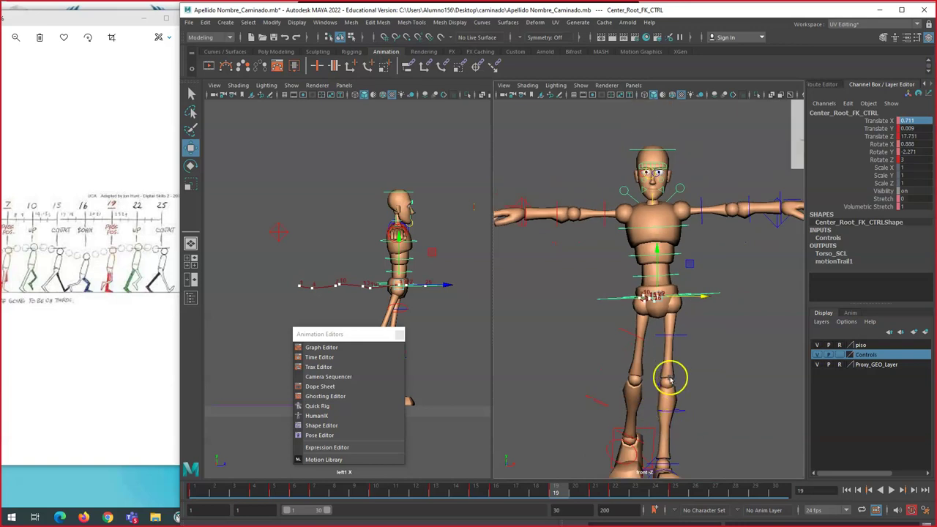
scroll(677, 392, up, 5)
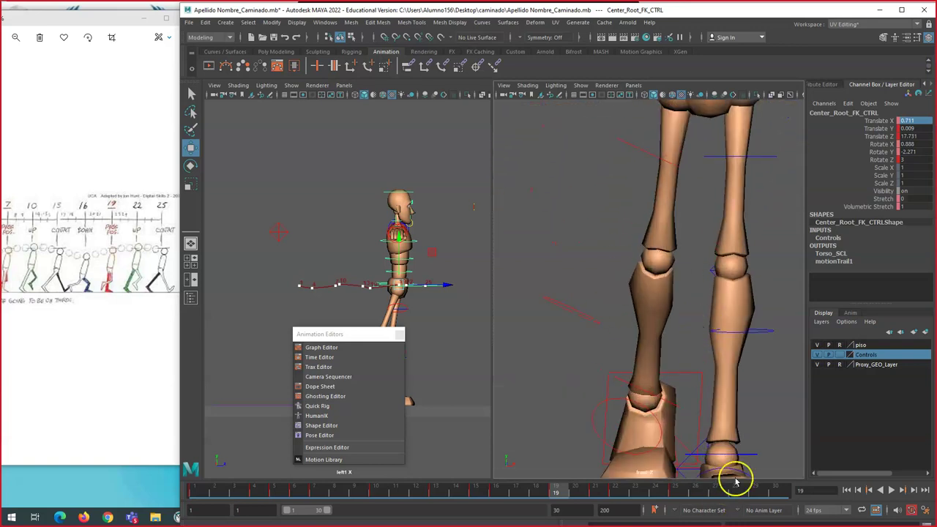
scroll(731, 461, down, 4)
middle_drag(691, 320, 692, 289)
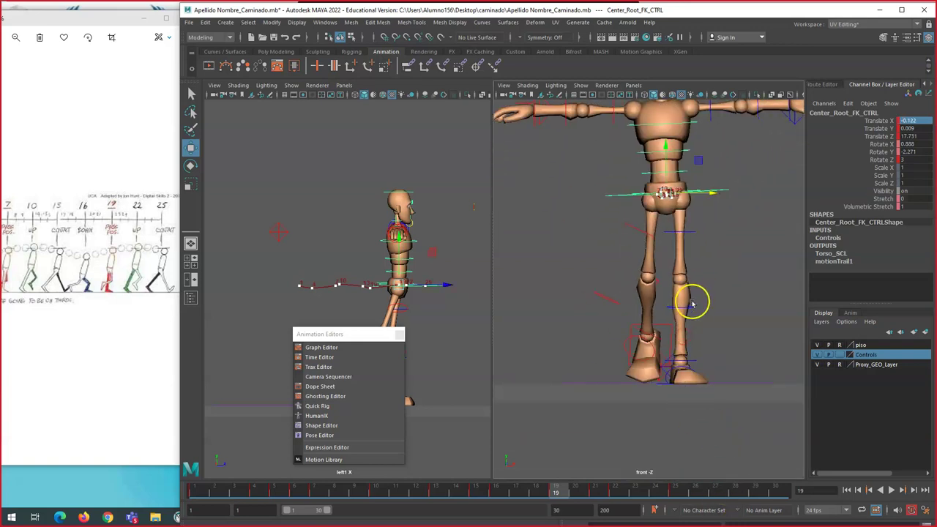
key(ctrl+z)
drag(675, 167, 677, 167)
scroll(694, 202, up, 5)
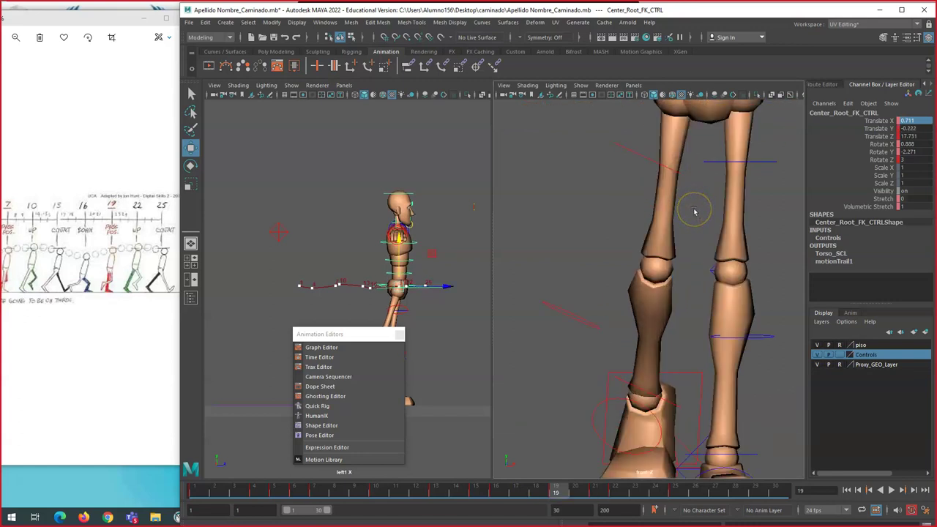
key(a)
key(f)
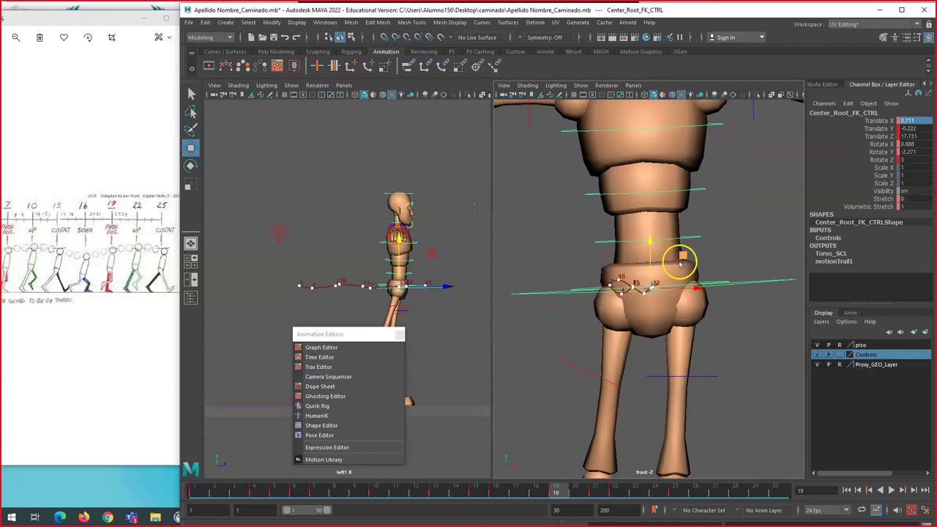
scroll(679, 268, up, 10)
key(f)
alt+right_drag(659, 291, 644, 286)
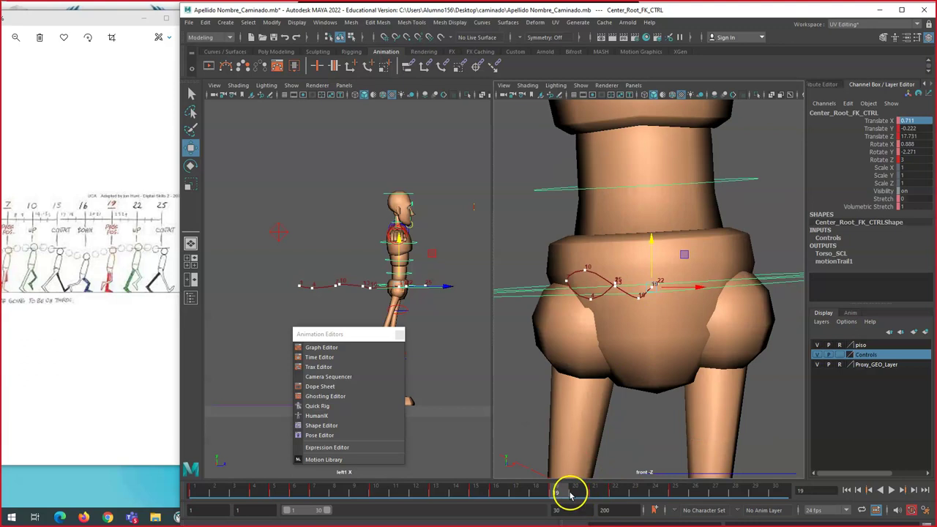
Step: At frame 22, move Center_Root_FK_CTRL to Translate X 0.945 and Translate Y -0.157 to reshape the hip trail
drag(558, 488, 621, 485)
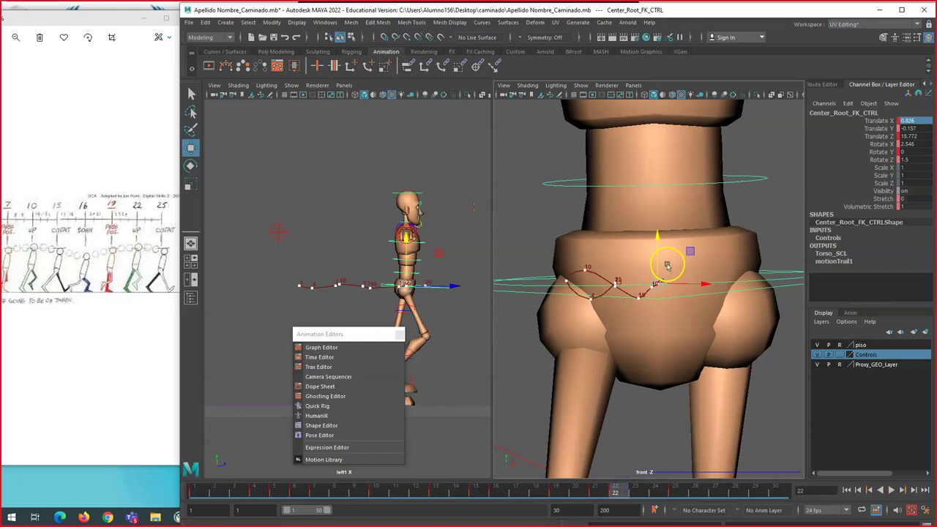
scroll(653, 262, down, 5)
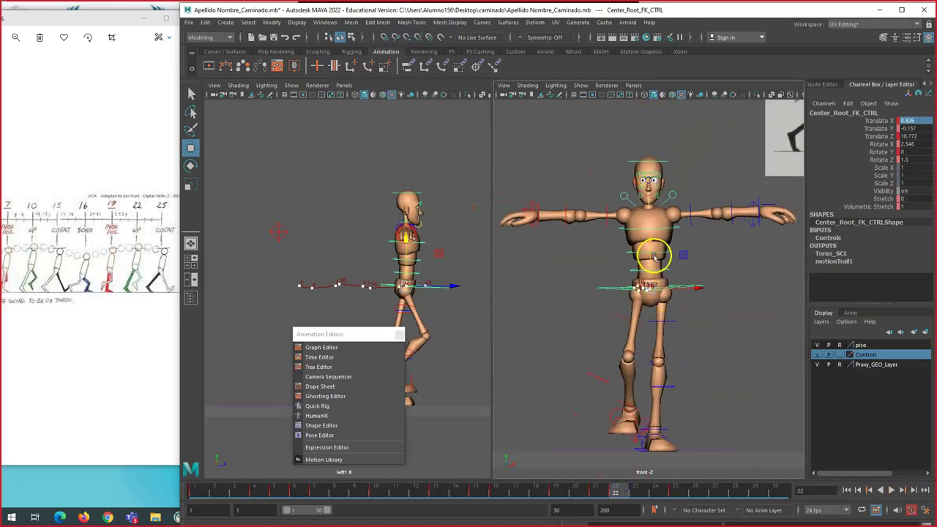
drag(650, 253, 650, 253)
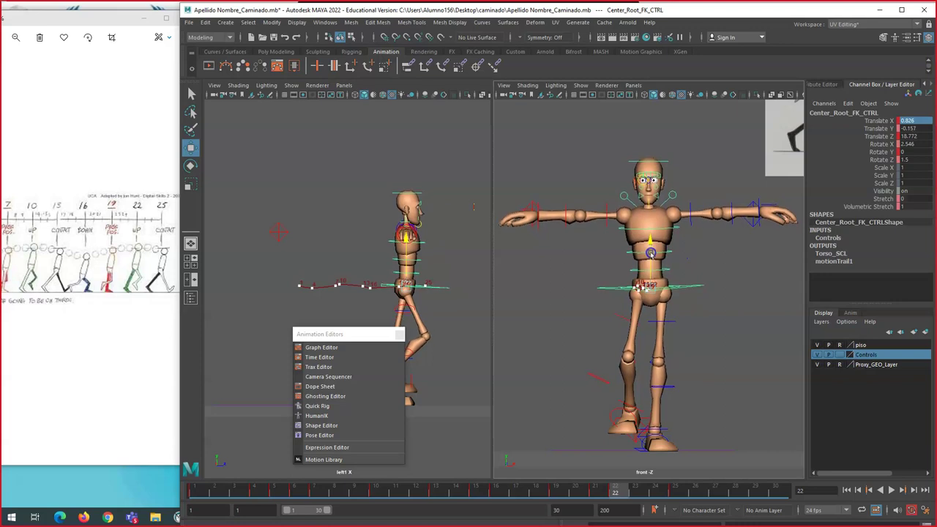
drag(677, 287, 658, 290)
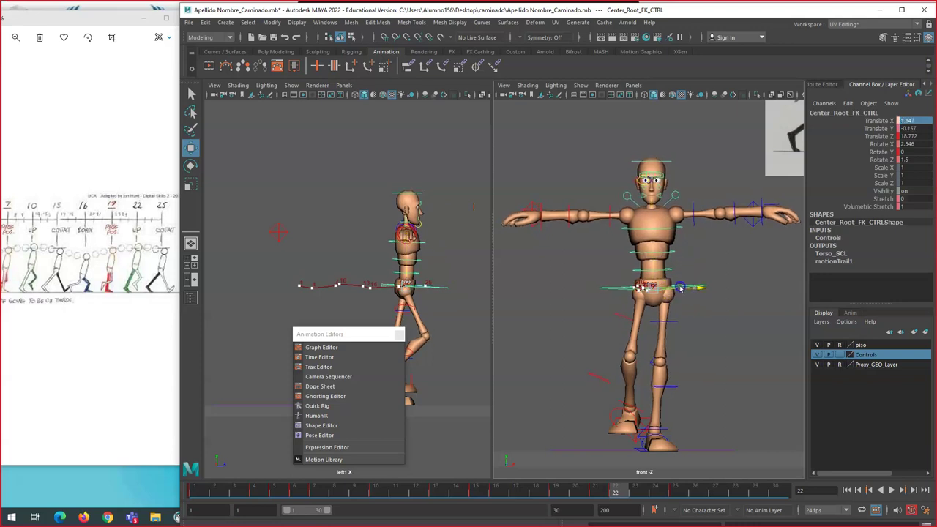
scroll(657, 291, up, 5)
scroll(658, 288, up, 4)
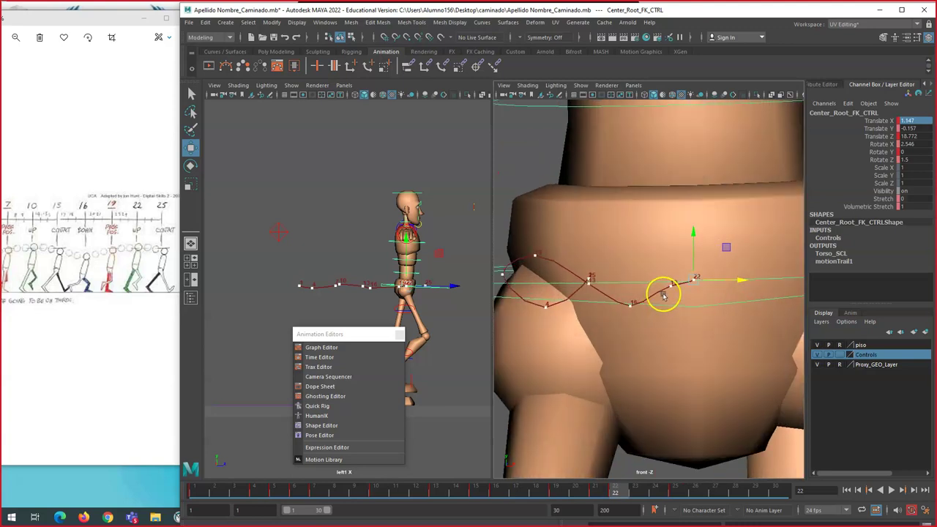
scroll(663, 293, down, 8)
drag(685, 289, 668, 293)
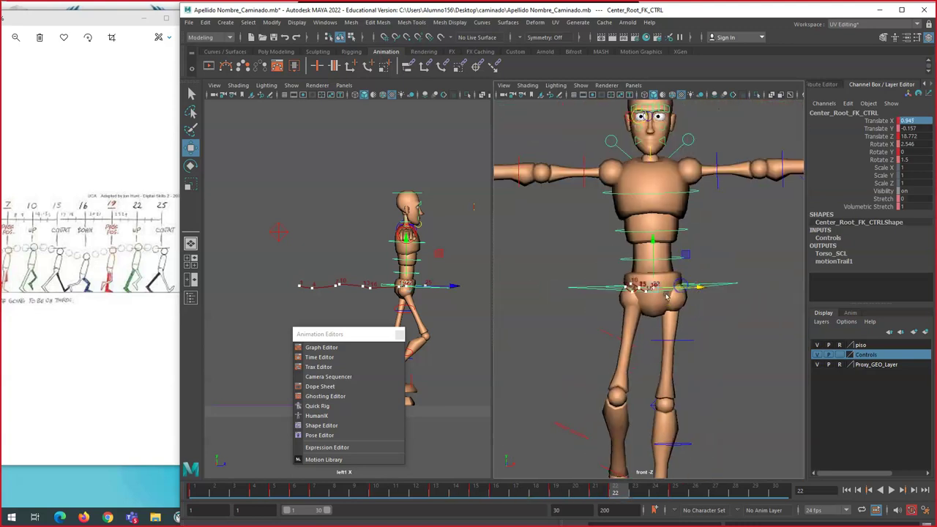
scroll(666, 294, up, 8)
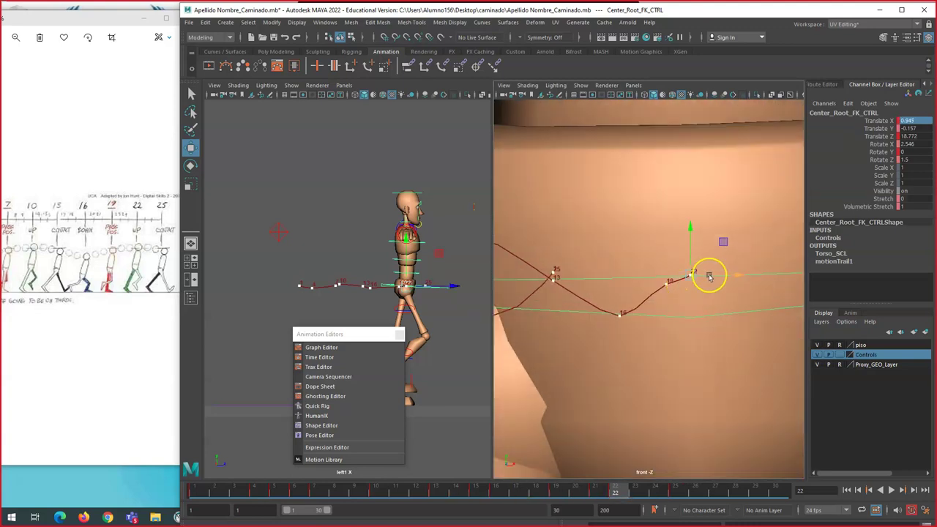
Step: At frame 19, shift Center_Root_FK_CTRL to Translate X 0.78 and move the Animation Editors window away from the mannequin's legs
click(557, 492)
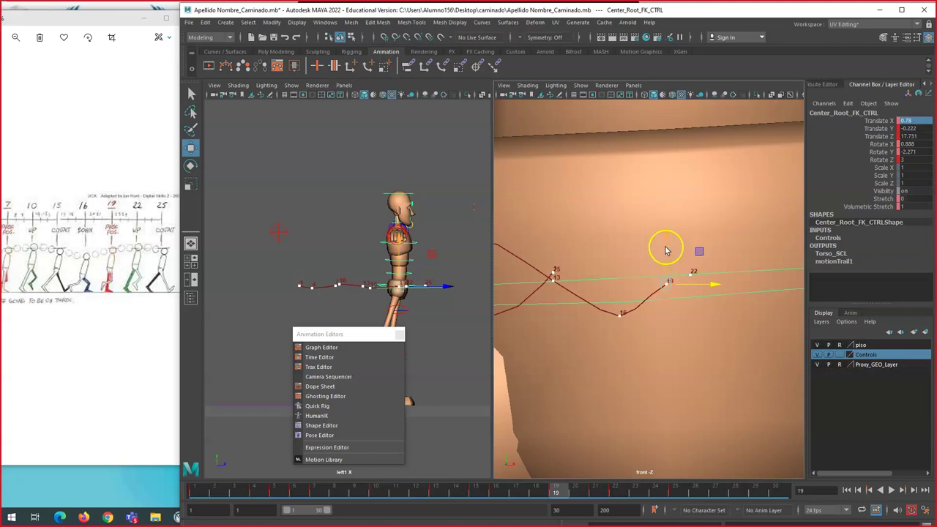
drag(366, 334, 294, 378)
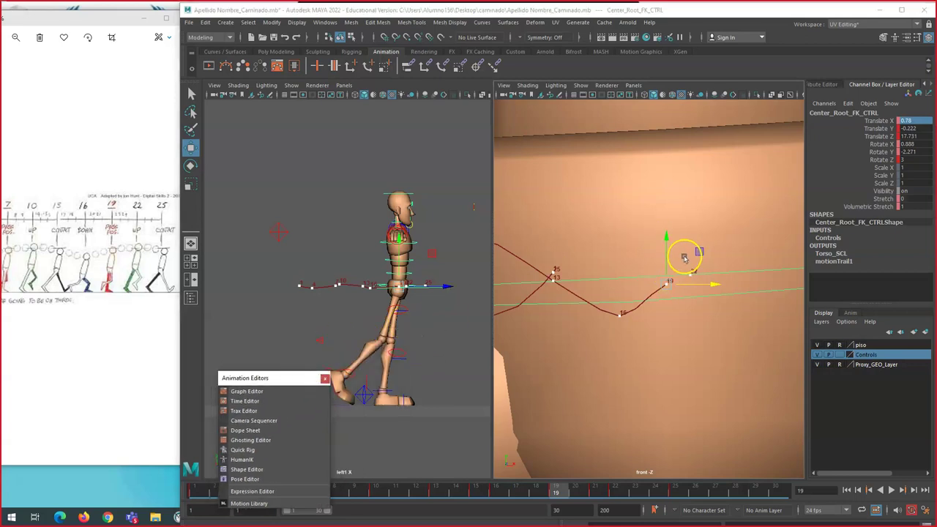
Step: At frame 19, lower Center_Root_FK_CTRL slightly and nudge the frame 19 trail point vertically in the front view
drag(667, 255, 668, 259)
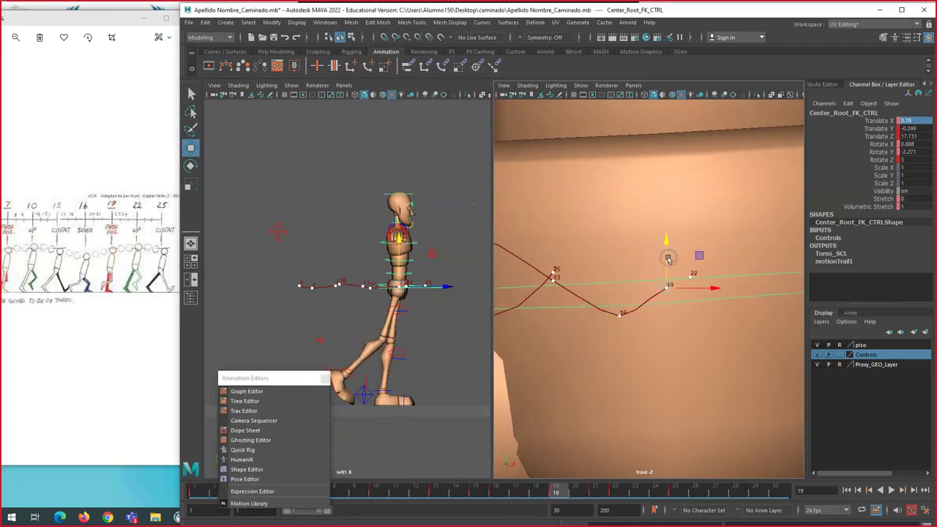
click(429, 310)
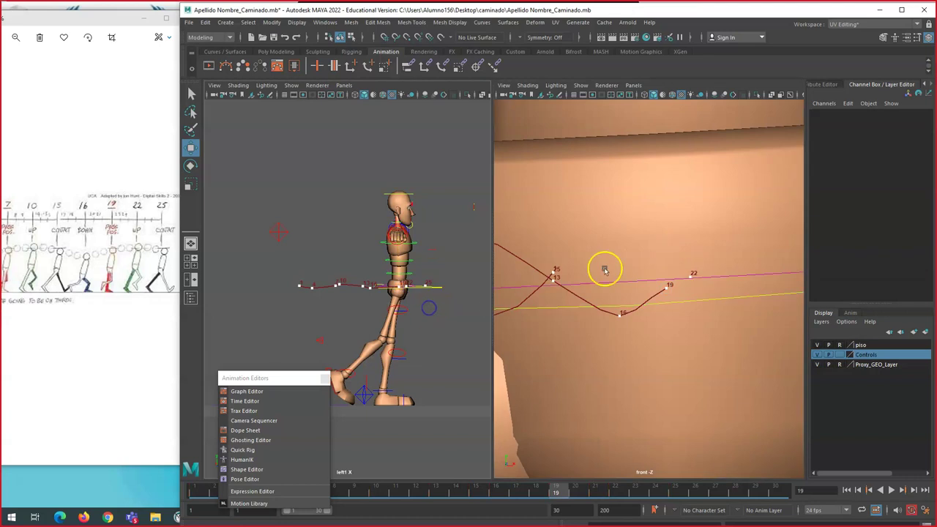
click(669, 288)
drag(667, 262, 668, 263)
scroll(658, 400, down, 5)
scroll(651, 398, up, 4)
scroll(653, 397, down, 4)
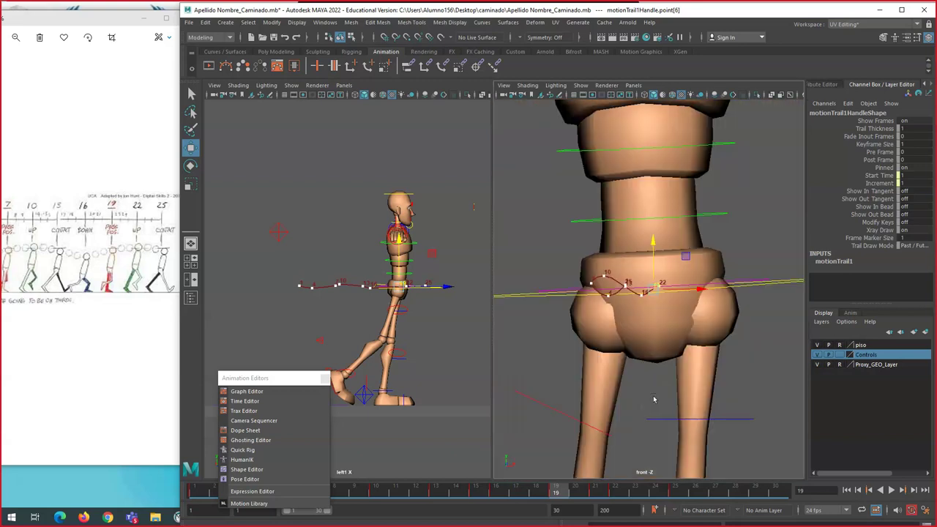
Step: Move to frame 25, nudge the frame 19 point of the hip trail vertically, and deselect it
drag(569, 491, 673, 498)
click(655, 318)
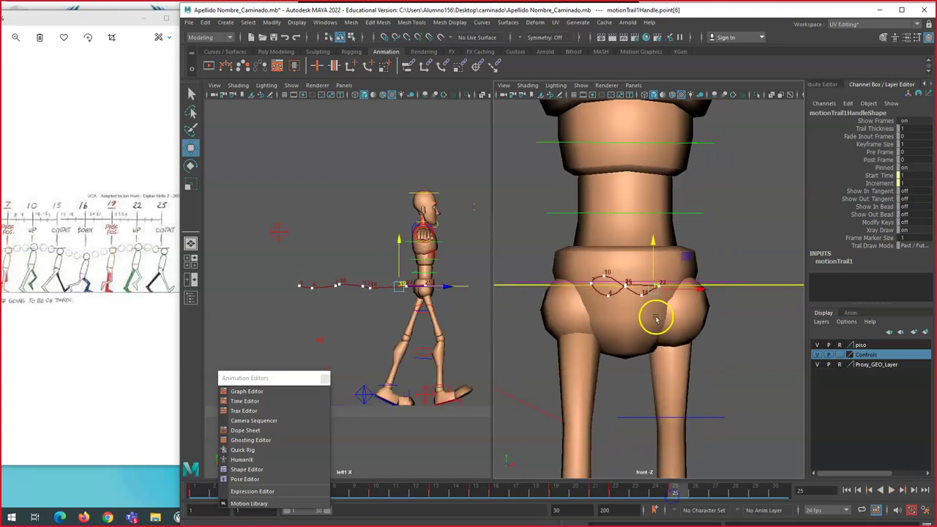
drag(655, 268, 652, 263)
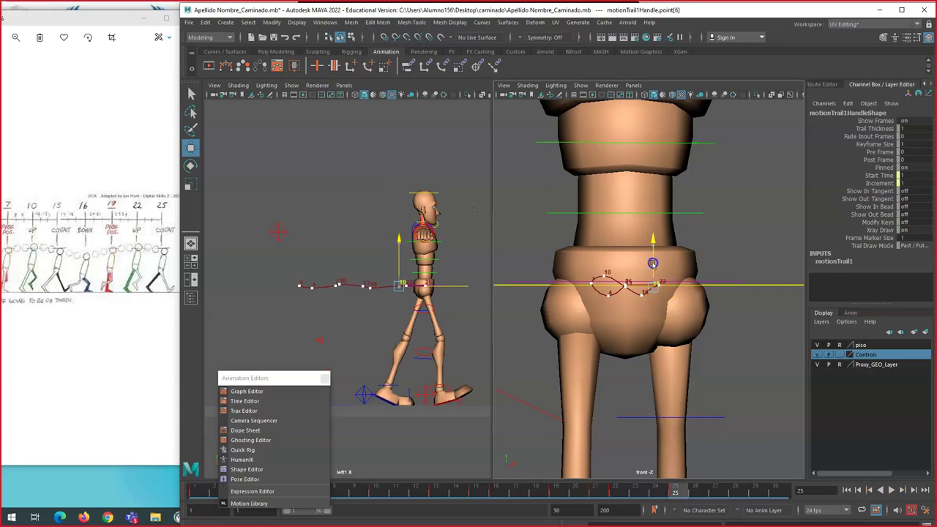
click(743, 379)
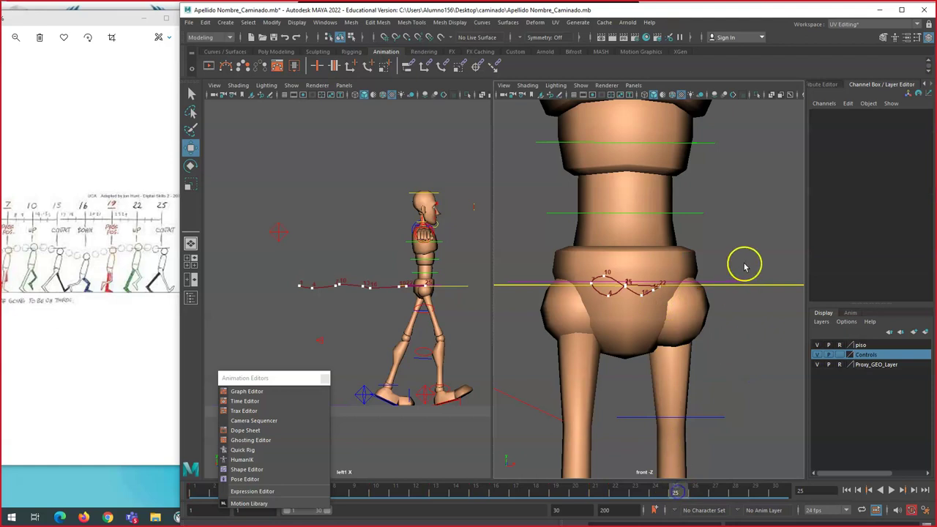
Step: Try raising Center_Root_FK_CTRL to Translate Y -0.053 at frame 25 and undo the change
click(757, 286)
scroll(651, 290, up, 5)
scroll(651, 289, up, 3)
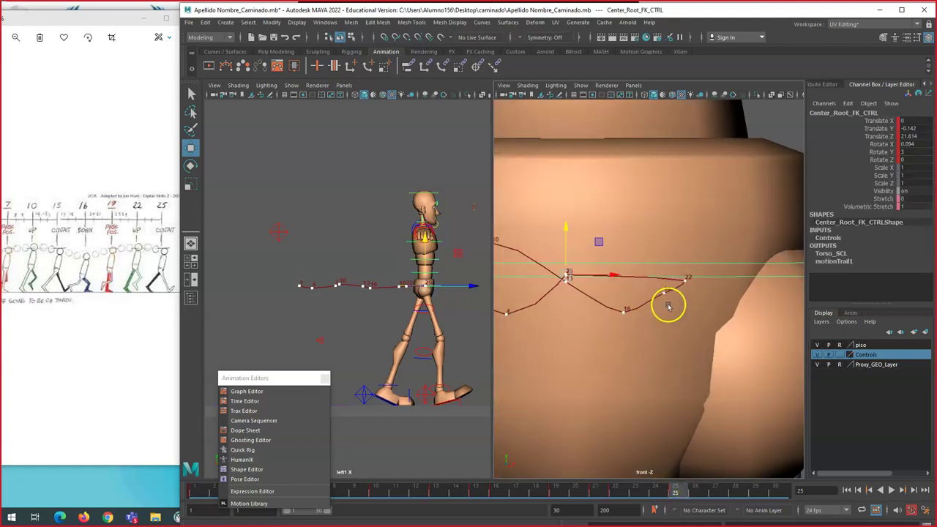
drag(566, 242, 572, 229)
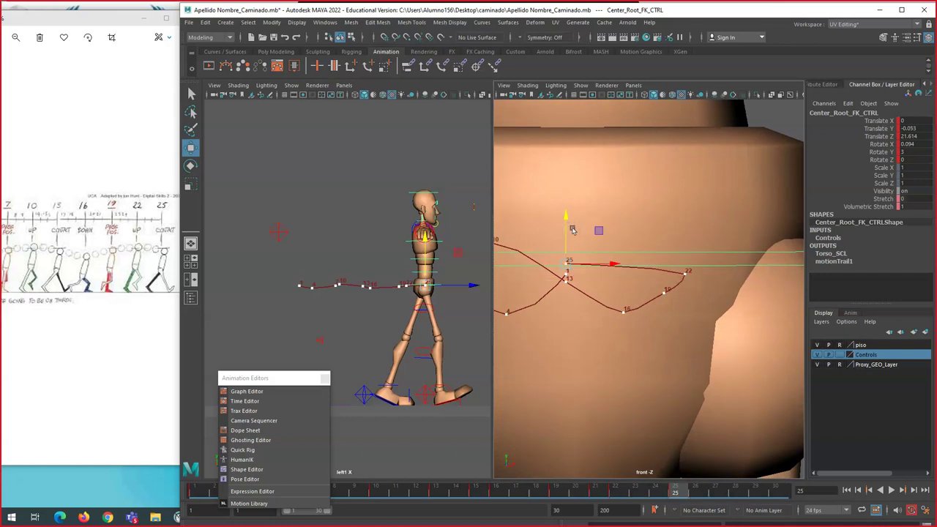
key(ctrl+z)
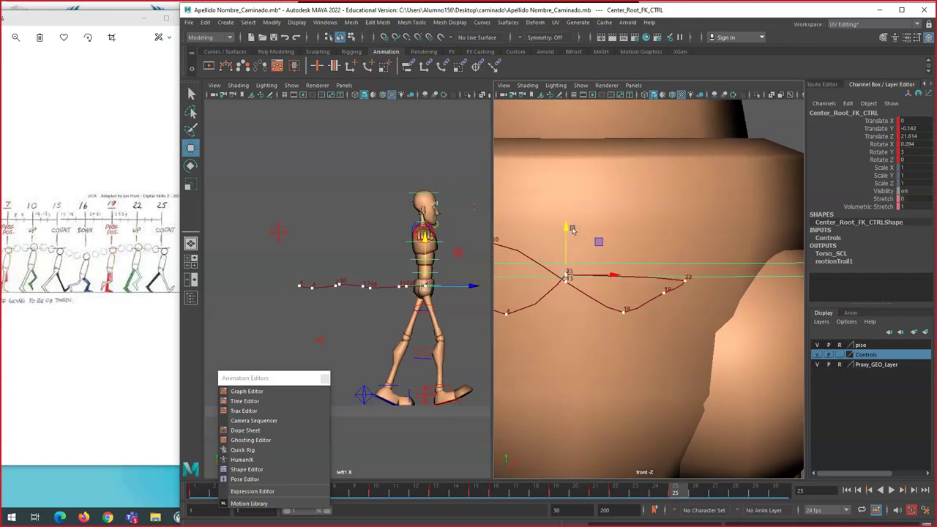
Step: At frame 25, set Center_Root_FK_CTRL's Translate Y to 0, then lower the control to -0.143
click(911, 128)
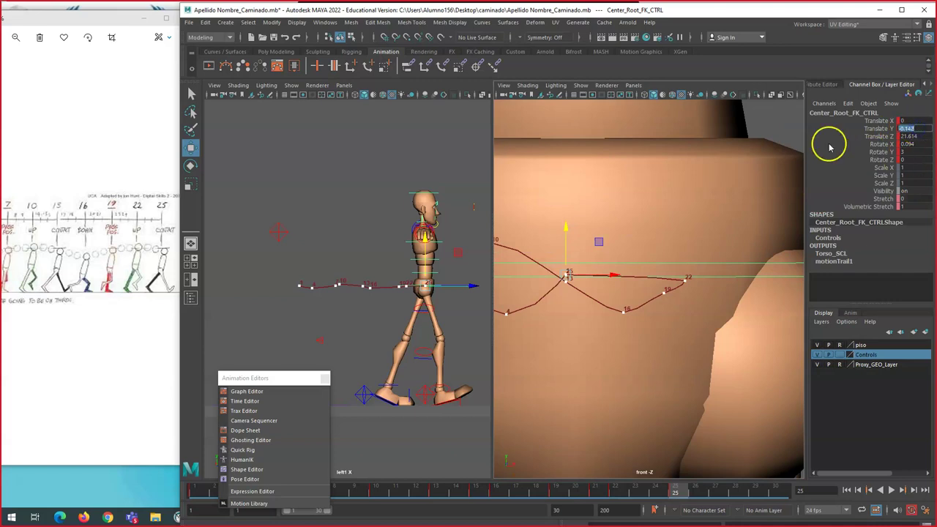
key(Return)
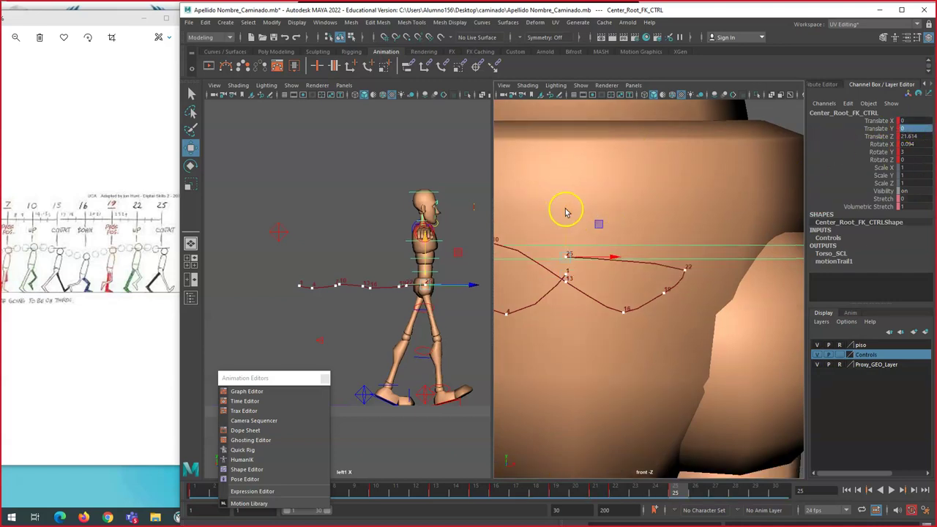
drag(564, 215, 570, 231)
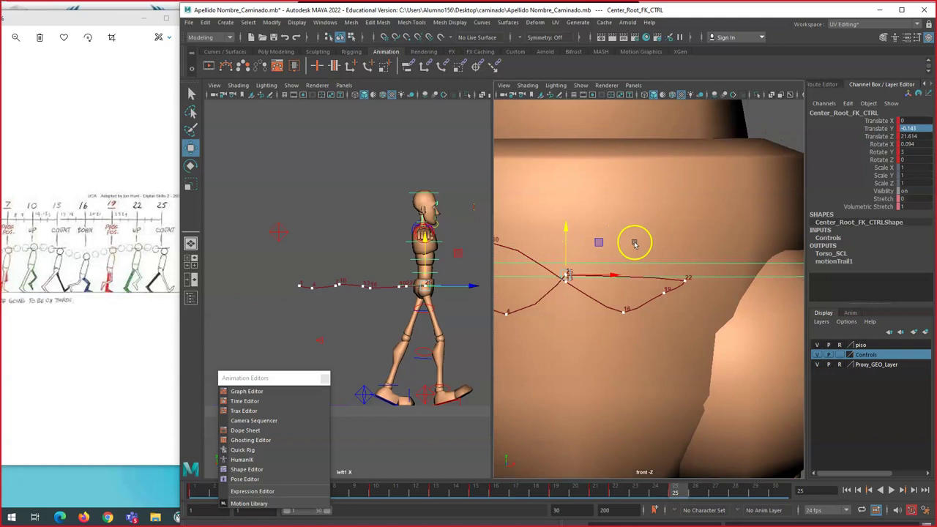
Step: Play the walk cycle with the whole mannequin framed in the front view to check the hip motion
drag(676, 494, 706, 463)
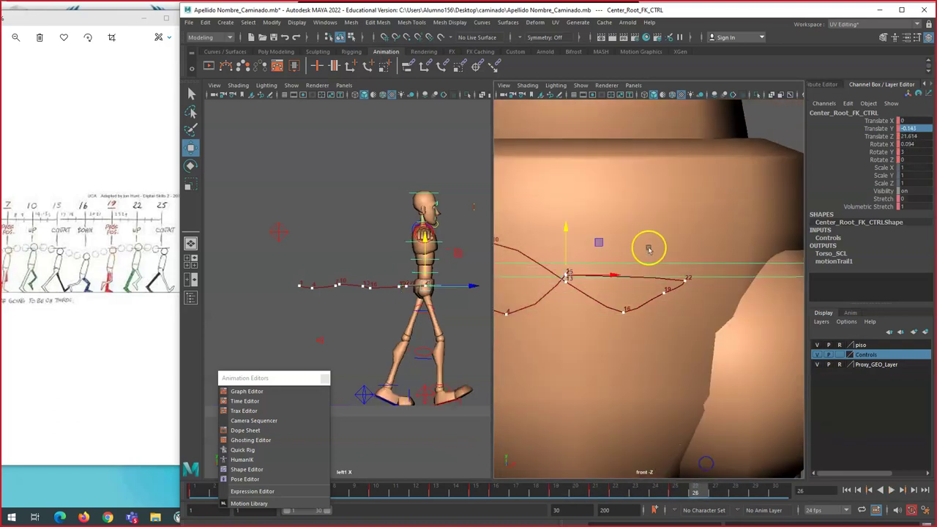
scroll(611, 426, down, 5)
scroll(623, 398, up, 2)
scroll(618, 425, down, 2)
key(alt+v)
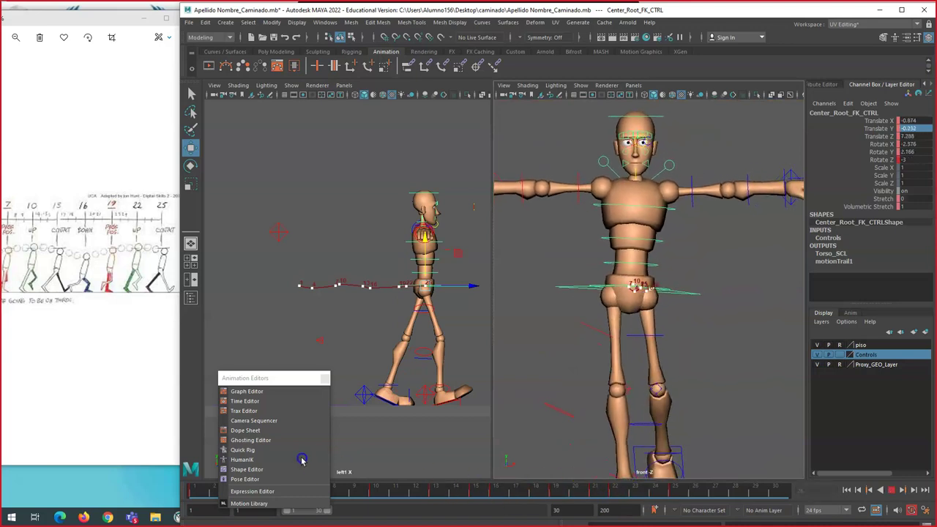
scroll(687, 416, down, 2)
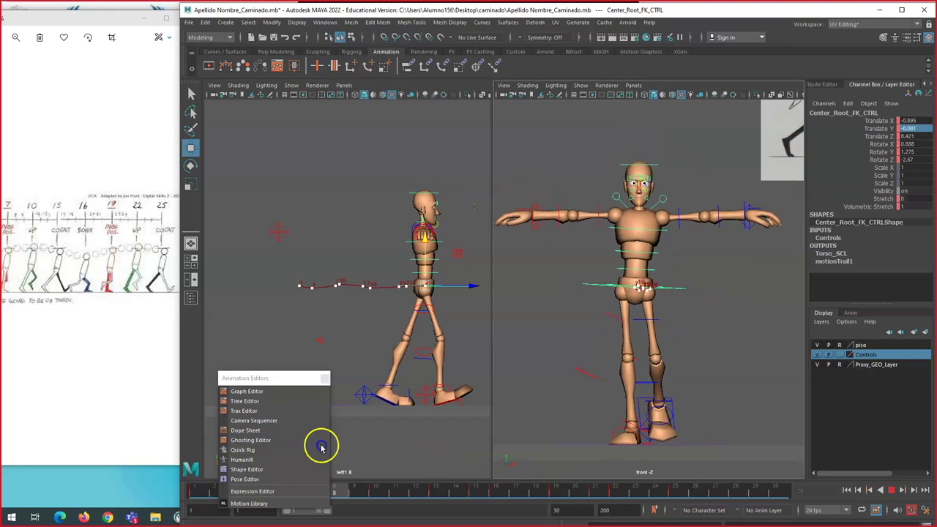
Step: Move the Animation Editors window off the viewports and scrub the walk to frame 15
drag(544, 488, 242, 495)
drag(282, 379, 79, 313)
mouse_move(204, 488)
mouse_down()
mouse_move(188, 486)
mouse_move(512, 489)
mouse_move(423, 494)
mouse_move(473, 494)
mouse_move(474, 503)
mouse_up()
key(Escape)
click(355, 309)
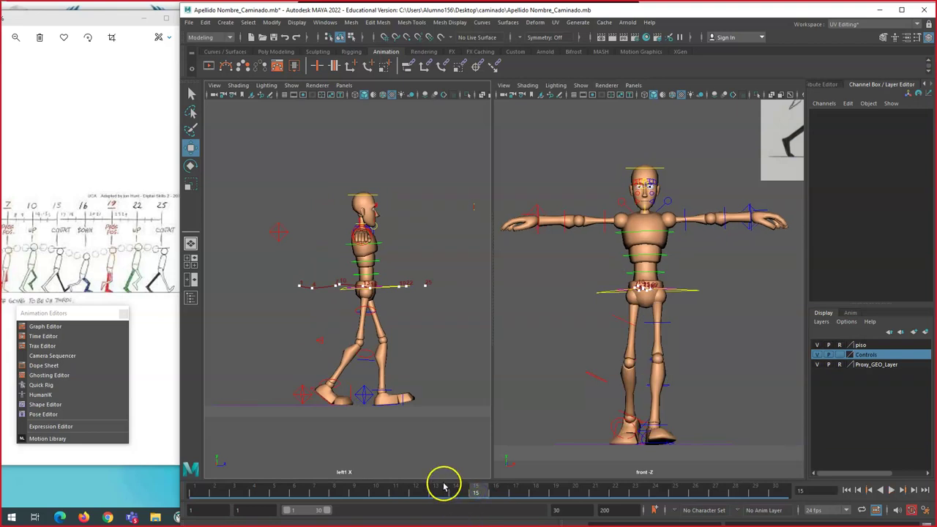
Step: Delete Center_Root_FK_CTRL's key at frame 15 and play back the walk
click(392, 288)
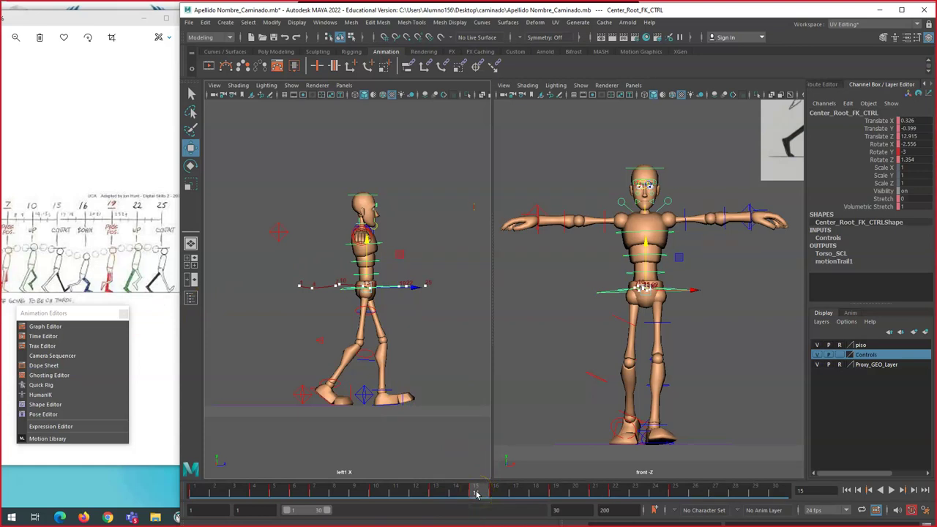
right_click(476, 494)
click(500, 340)
key(alt+v)
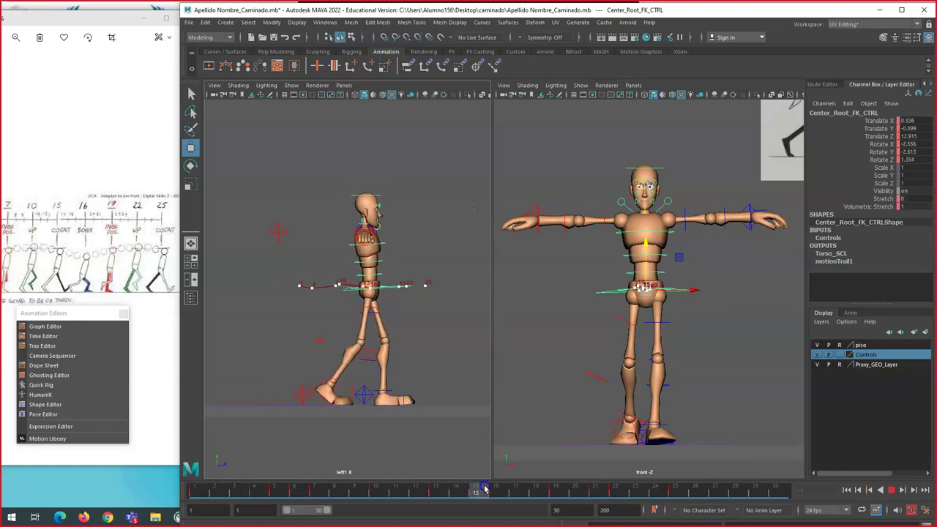
Step: At frame 16, straighten the torso's forward tilt by setting Center_Root_FK_CTRL's Rotate X to 0
mouse_move(453, 489)
mouse_down()
mouse_move(417, 489)
mouse_move(500, 490)
mouse_move(410, 489)
mouse_move(495, 490)
mouse_up()
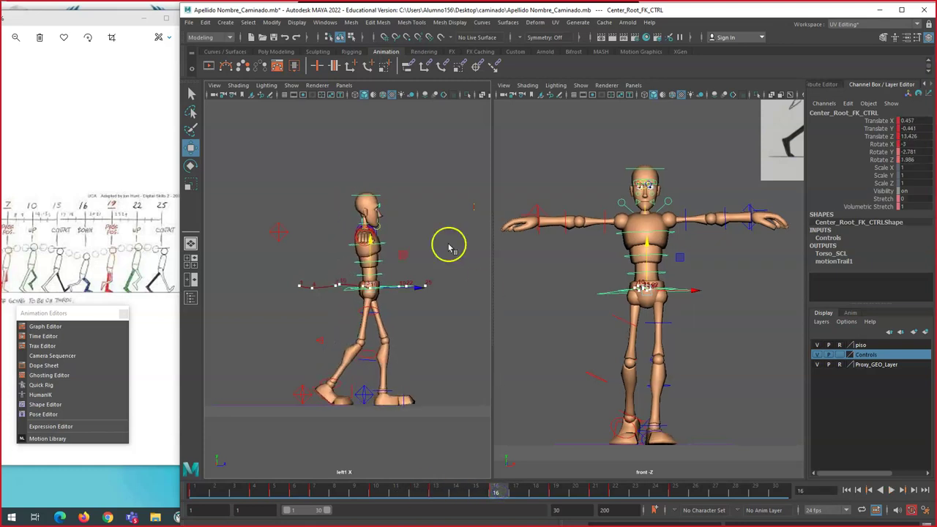
key(e)
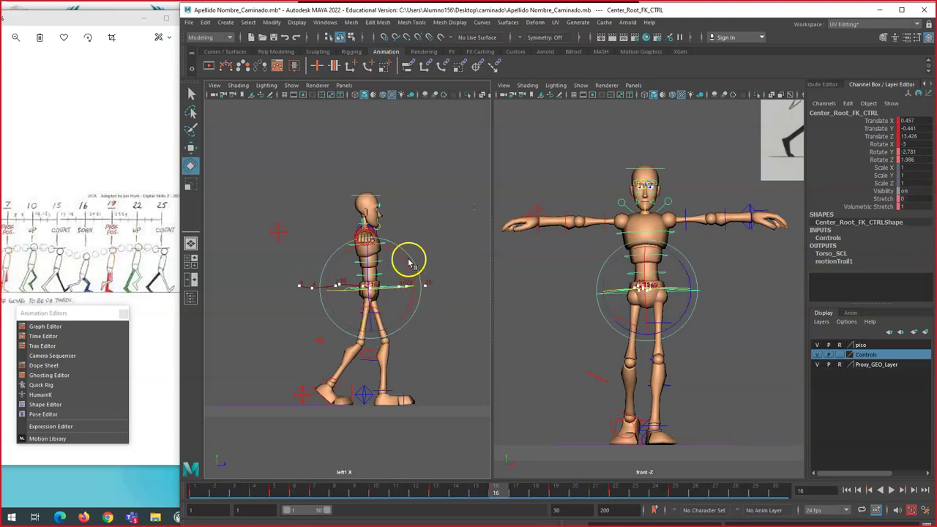
drag(407, 267, 412, 268)
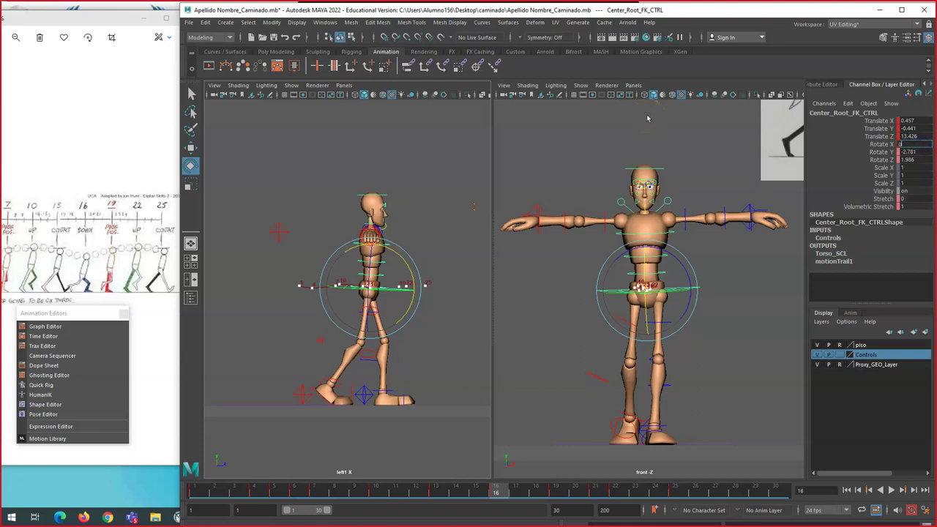
key(Return)
Step: At frame 13, move Center_Root_FK_CTRL back in the side view to Translate Z 12.102
drag(493, 491, 442, 494)
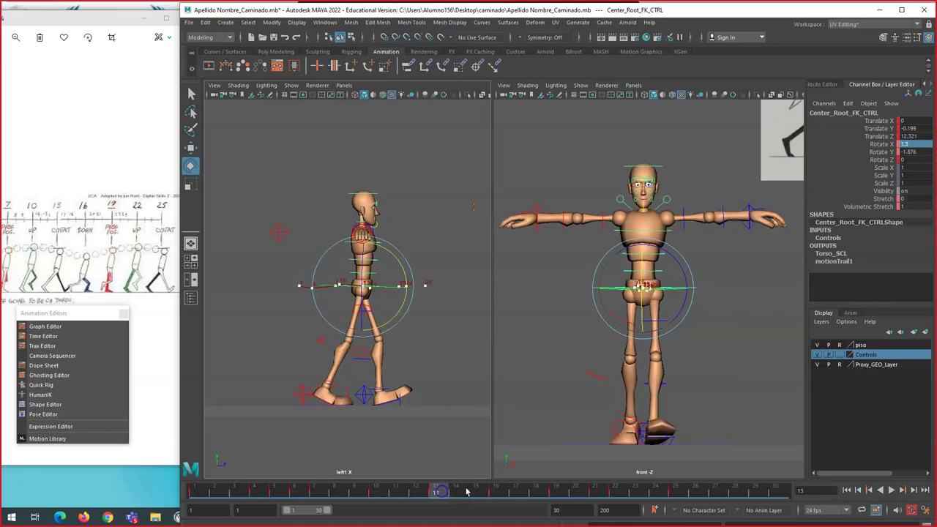
key(w)
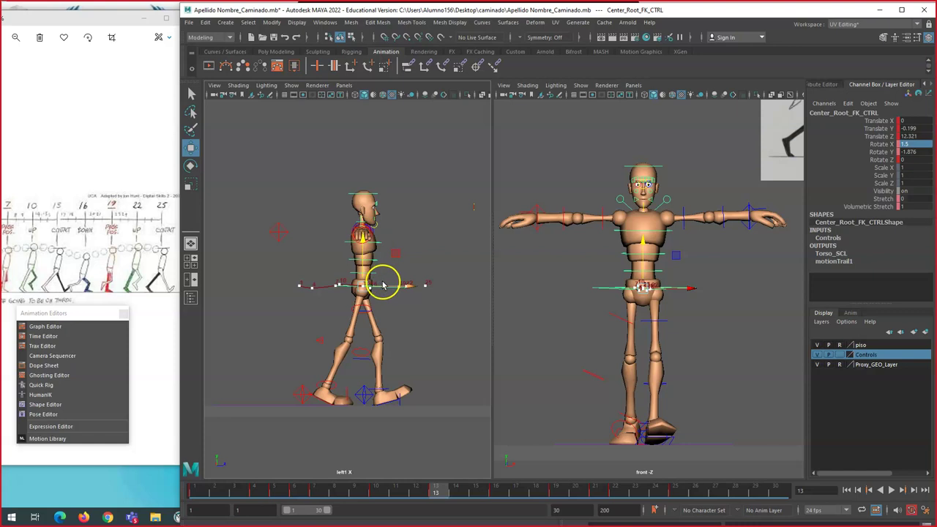
drag(386, 288, 378, 286)
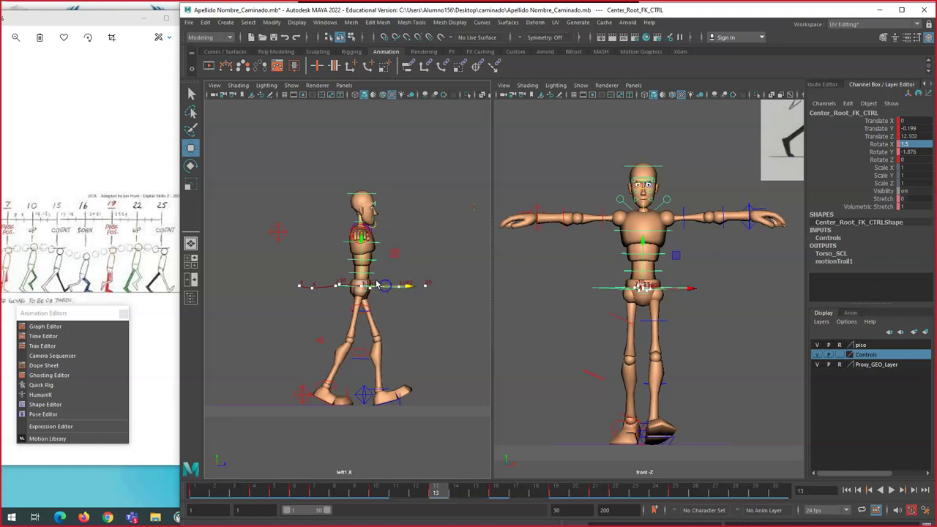
click(439, 494)
Step: At frame 16, move Center_Root_FK_CTRL slightly forward in the side view and check the motion between frames 13 and 16
drag(439, 494, 503, 494)
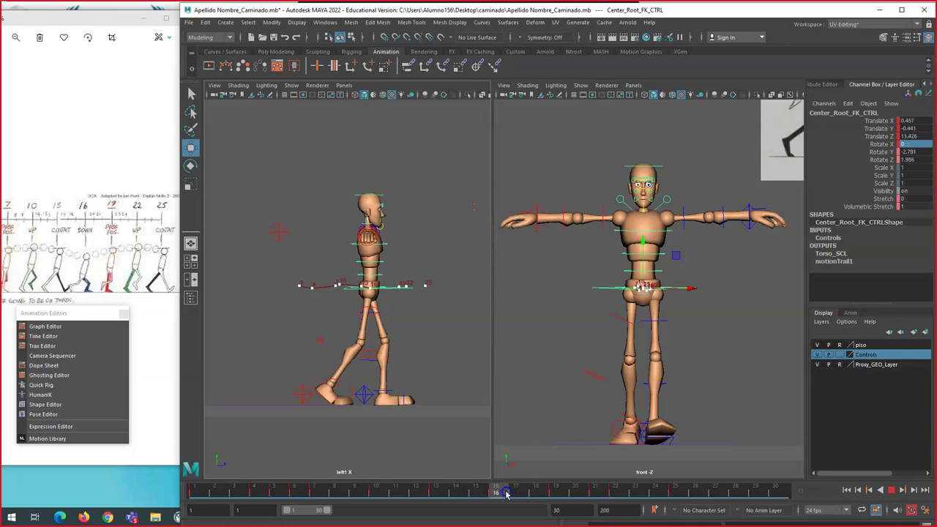
drag(408, 293, 410, 291)
key(alt+v)
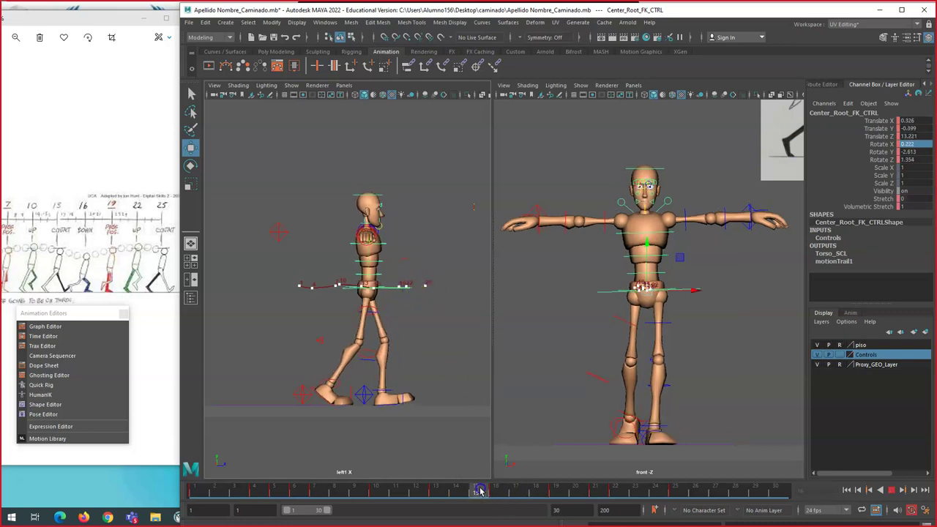
key(alt+v)
Step: Hide the Controls and Proxy_GEO_Layer display layers to isolate the hip's motion trail
scroll(345, 299, up, 6)
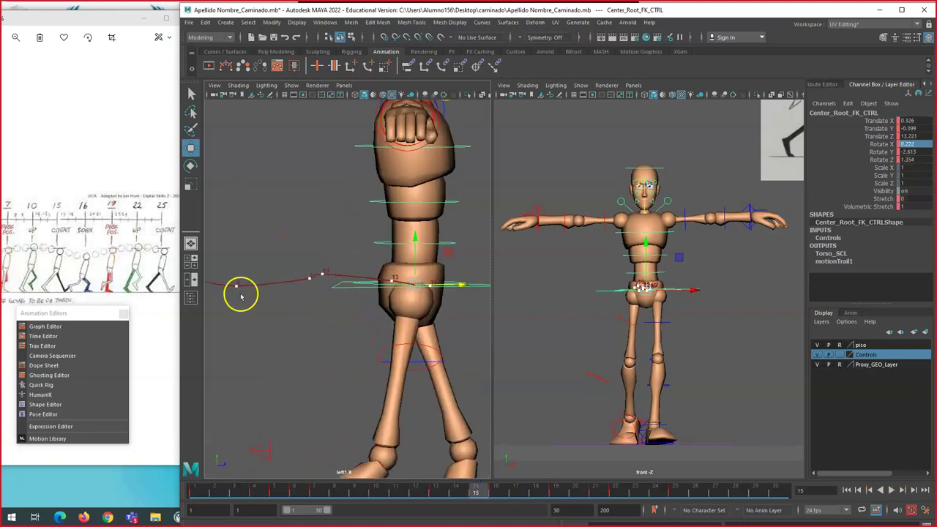
scroll(241, 296, down, 2)
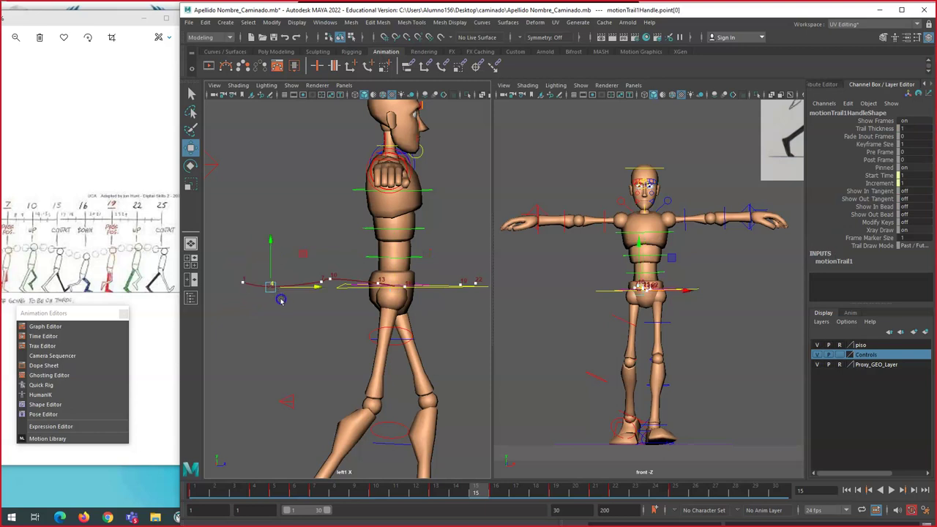
click(315, 323)
click(816, 354)
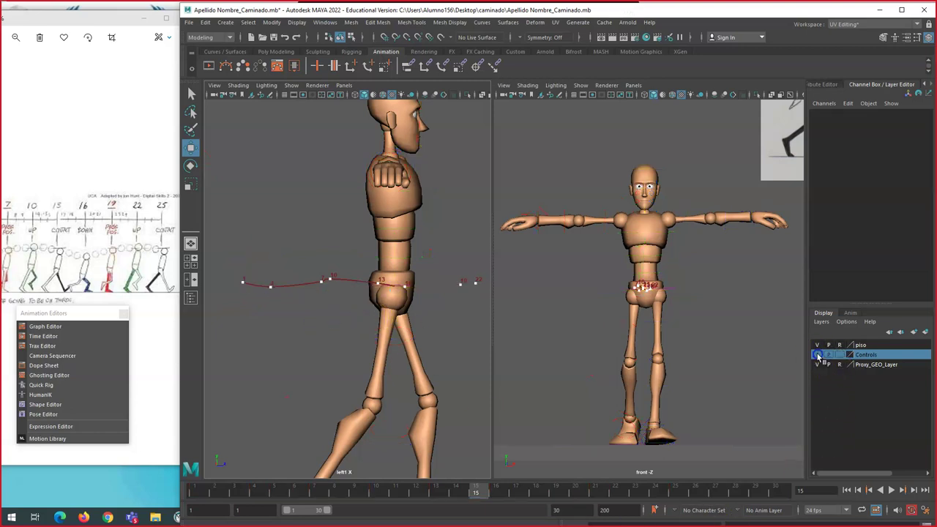
click(818, 364)
click(818, 364)
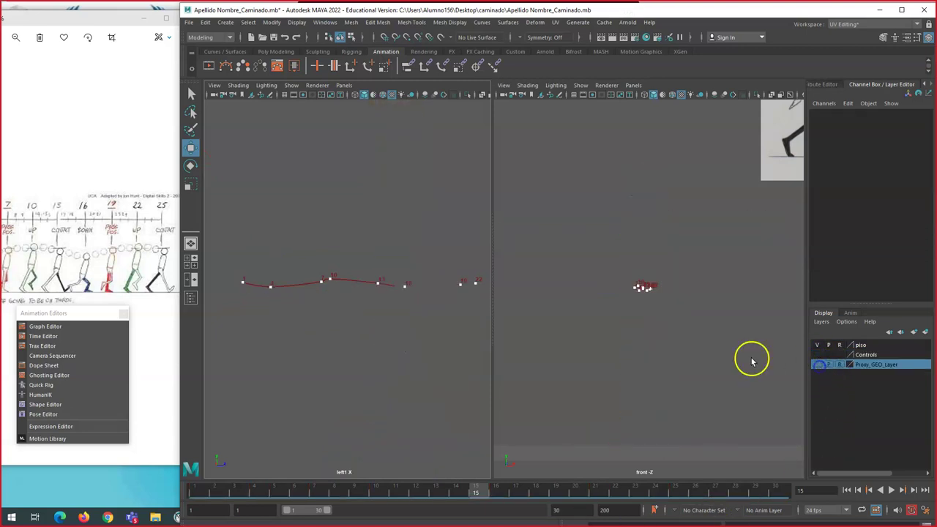
Step: Scrub to frame 28 and examine the full isolated motion trail in the side view
drag(385, 293, 388, 294)
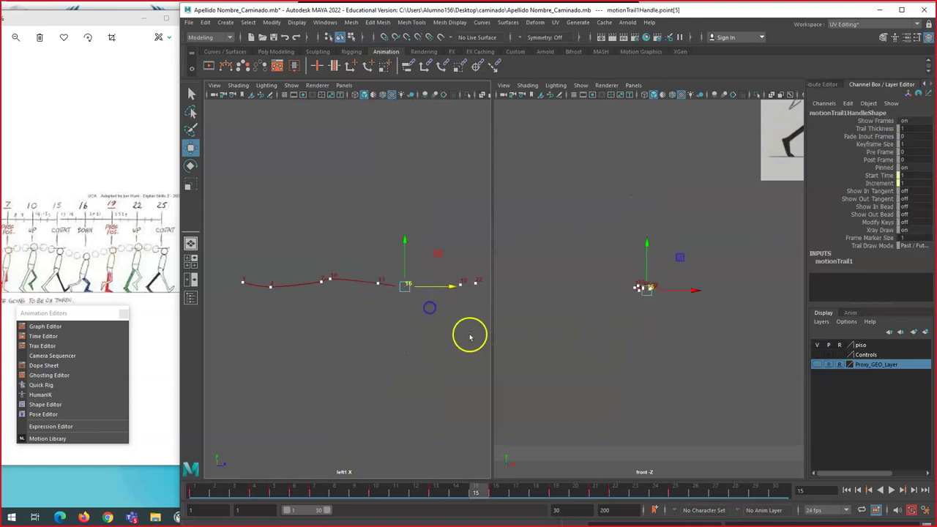
click(428, 389)
mouse_move(445, 498)
mouse_down()
mouse_move(696, 496)
mouse_move(200, 449)
mouse_move(677, 488)
mouse_up()
scroll(400, 296, down, 3)
scroll(400, 296, down, 2)
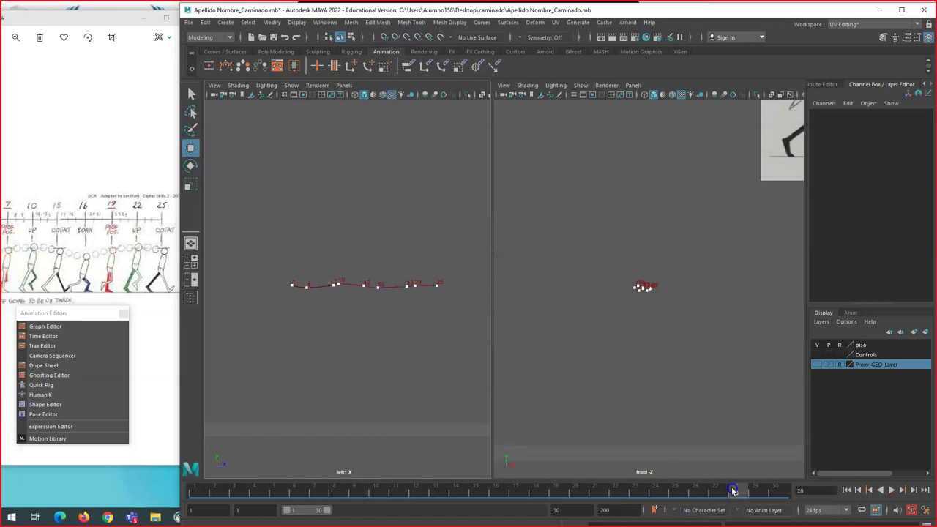
Step: Select the frame 10 point of the motion trail and adjust its height in the side view
scroll(373, 293, up, 5)
scroll(375, 292, down, 4)
scroll(432, 289, up, 10)
drag(258, 230, 277, 253)
click(273, 226)
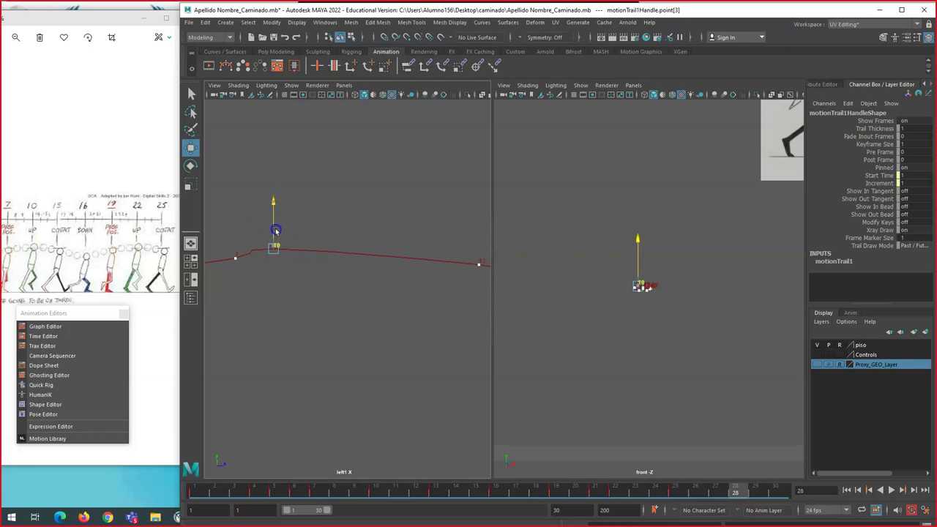
Step: Show the Controls and Proxy_GEO_Layer display layers again and scrub through the walk from frame 1
scroll(399, 353, down, 10)
drag(683, 491, 365, 469)
click(816, 354)
click(817, 363)
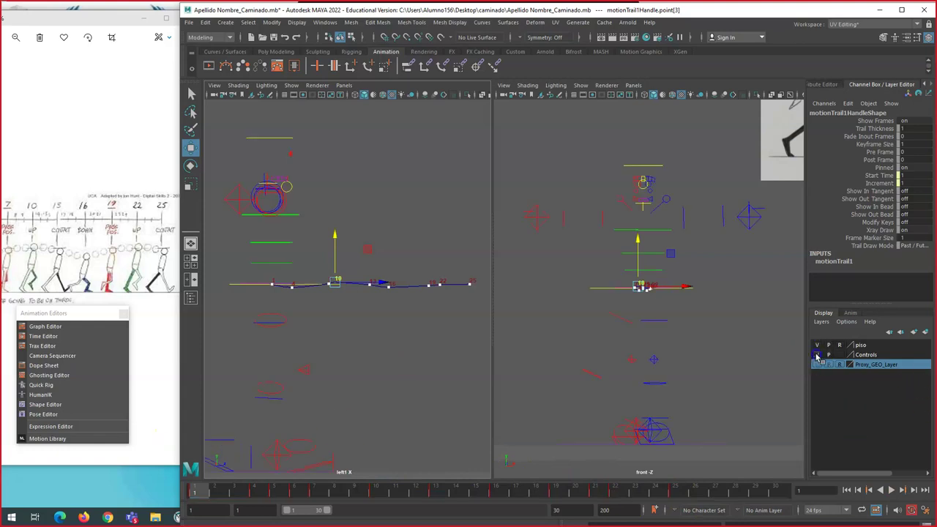
scroll(463, 364, down, 3)
drag(229, 489, 635, 520)
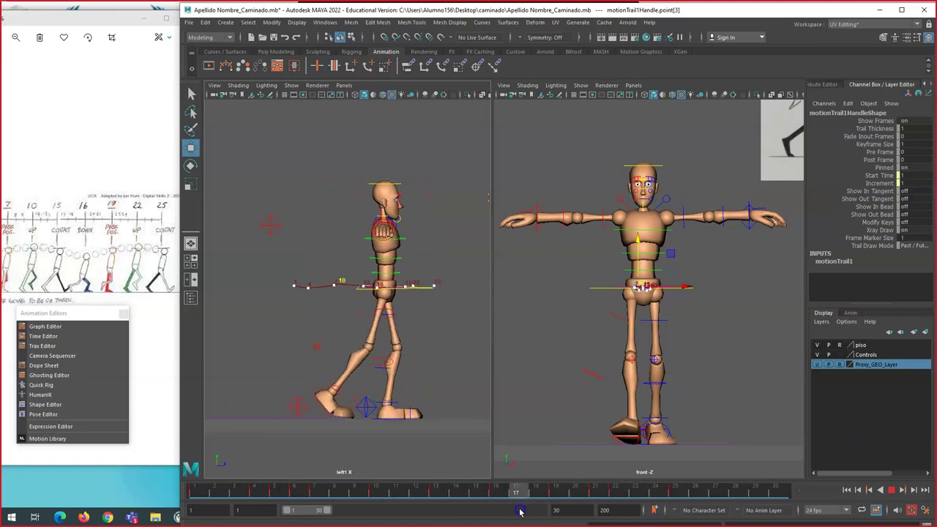
Step: At frame 19, shift the root control slightly back in the side view and raise it to Translate Y -0.09
key(alt+v)
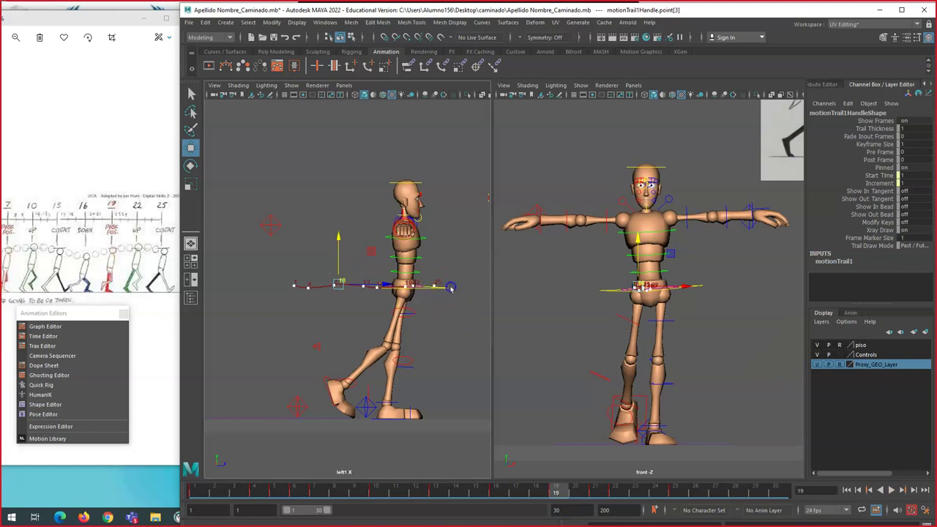
click(451, 288)
drag(442, 290, 434, 288)
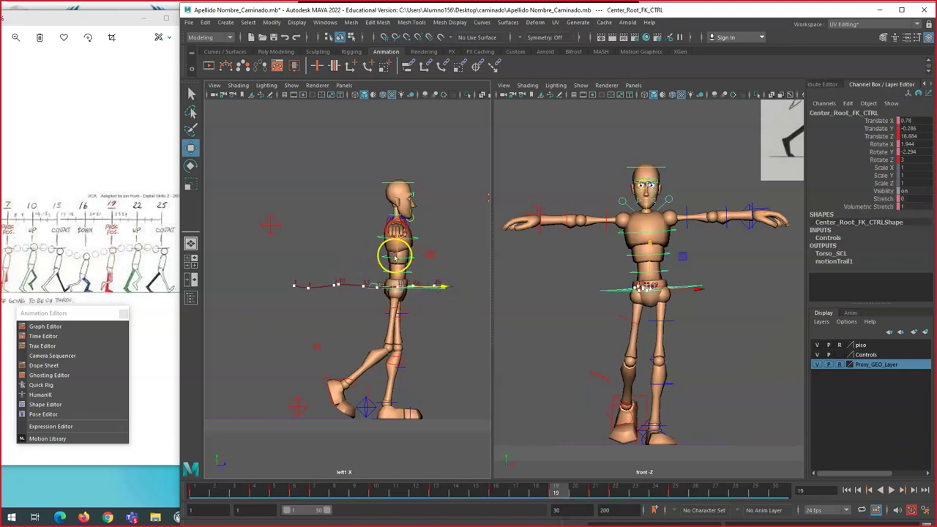
drag(396, 255, 397, 253)
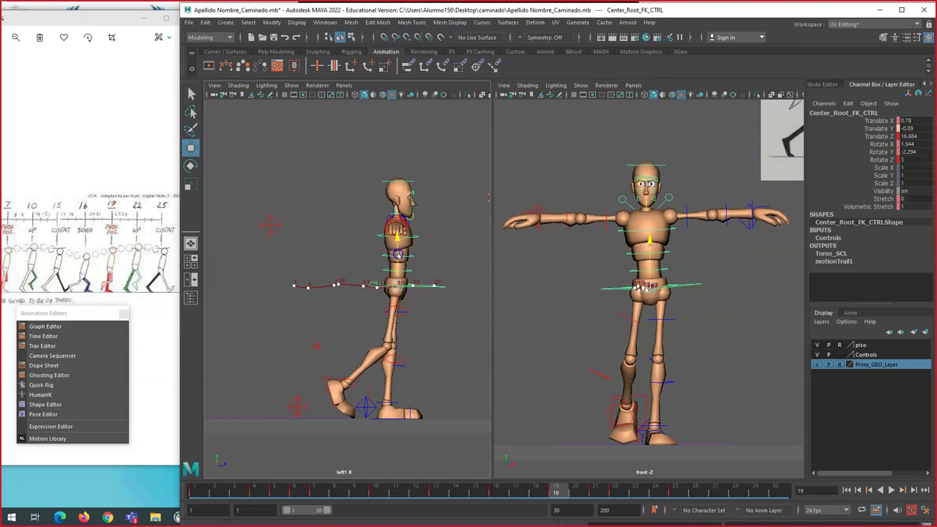
click(135, 260)
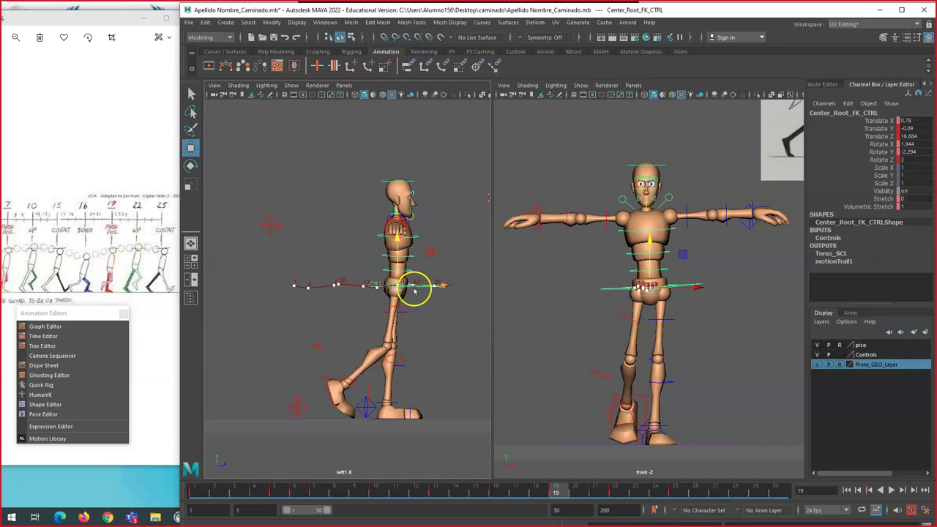
Step: At frame 22, shift the root control back along the walk to Translate Z 18.51 in the side view
drag(551, 488, 593, 481)
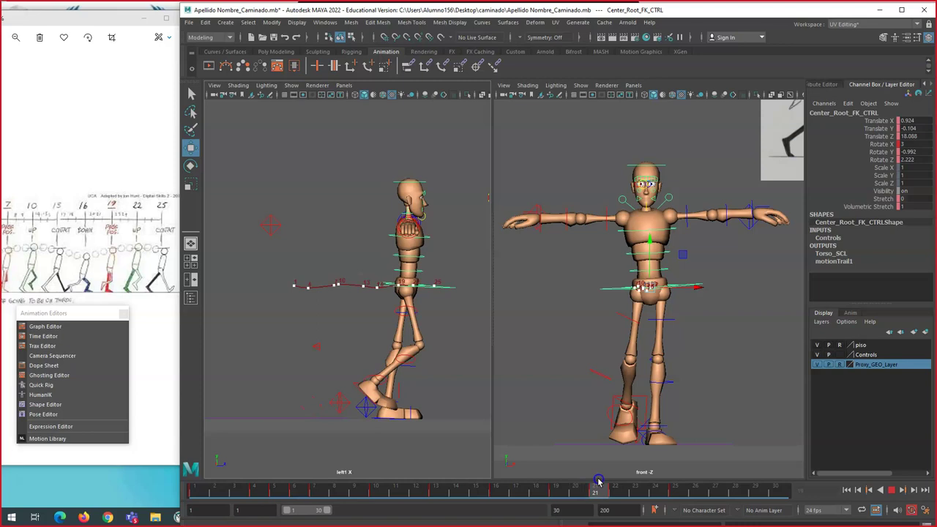
drag(598, 481, 608, 483)
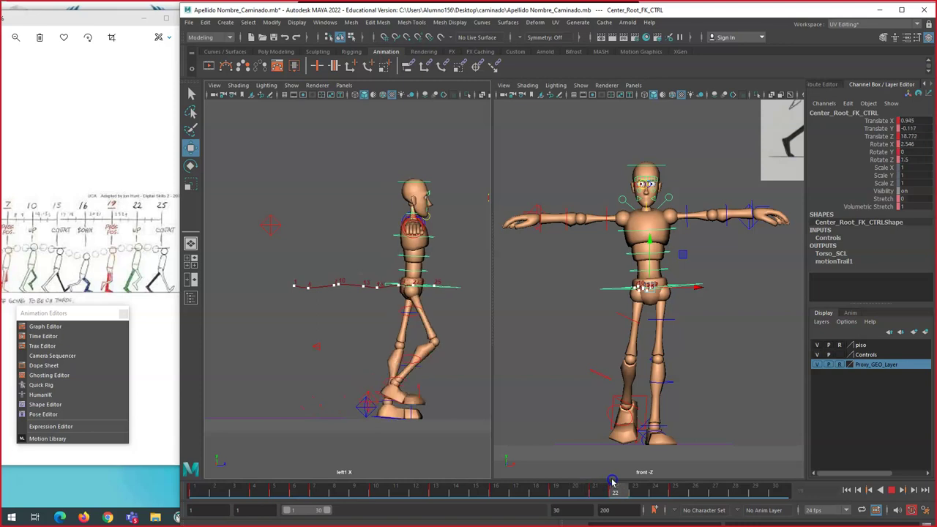
click(612, 481)
drag(436, 287, 433, 287)
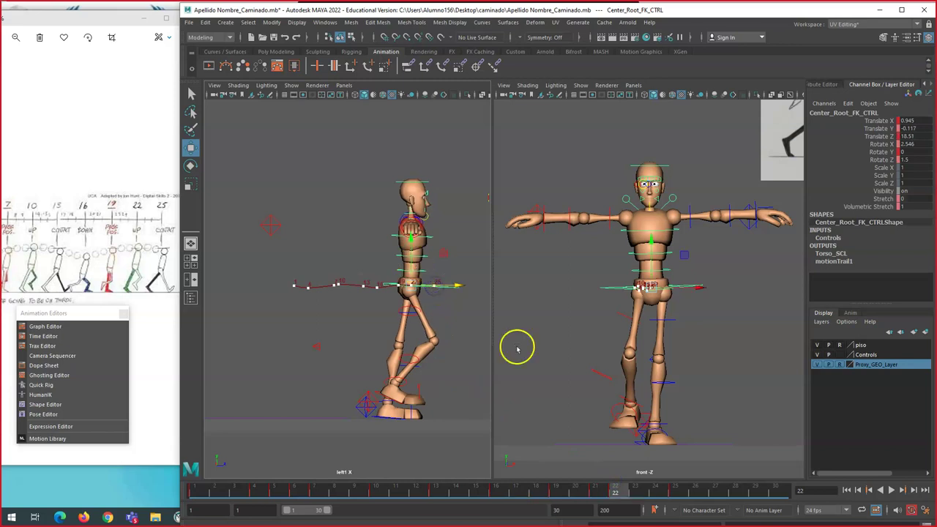
Step: At frame 26, shift the root control to Translate Y -0.209 and Translate Z 21.418, and move its key to frame 25
drag(639, 498, 695, 492)
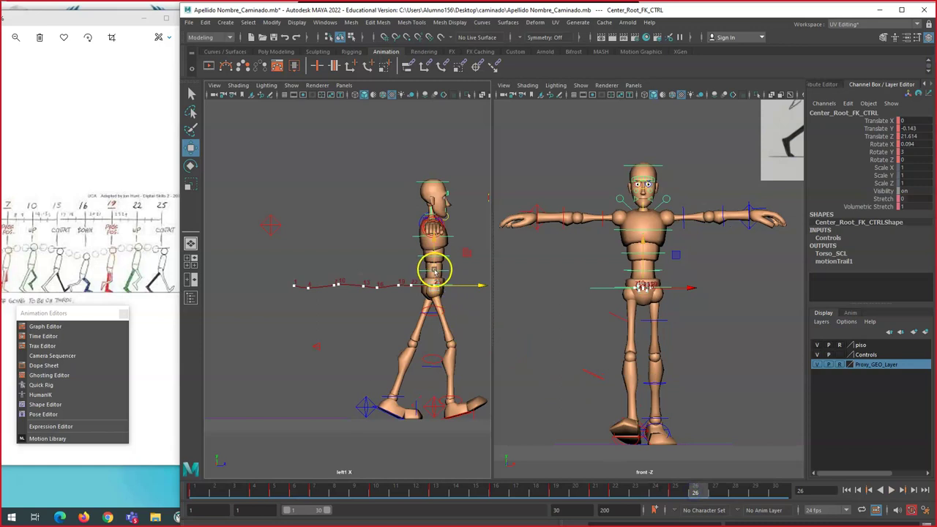
drag(452, 289, 435, 259)
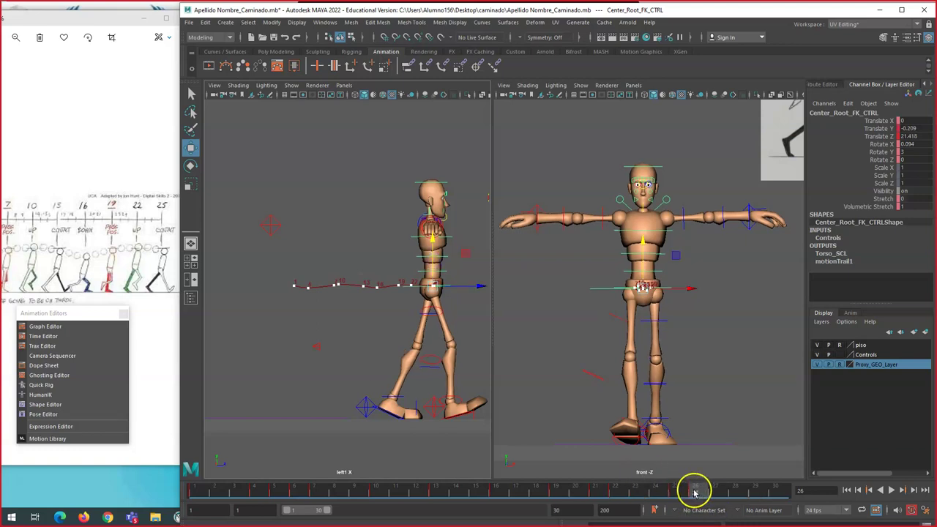
right_click(695, 491)
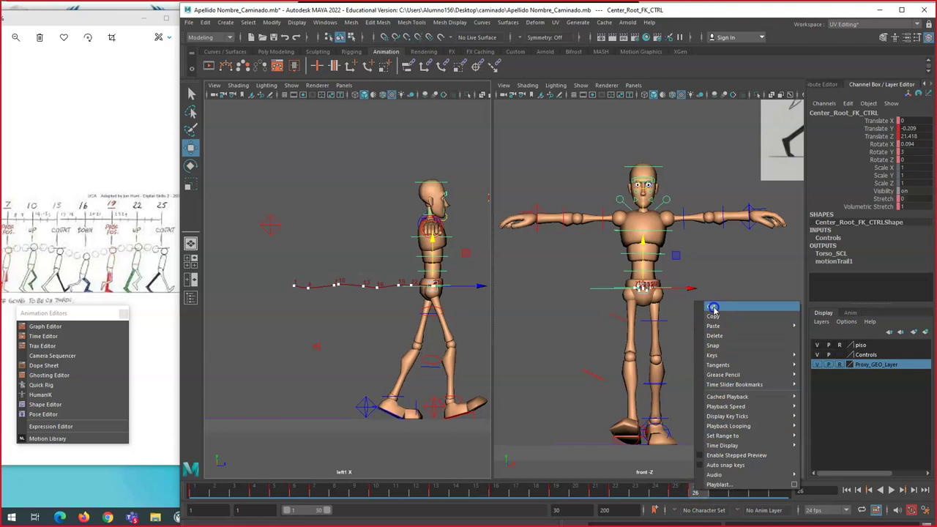
click(714, 308)
click(677, 492)
right_click(680, 492)
mouse_move(705, 333)
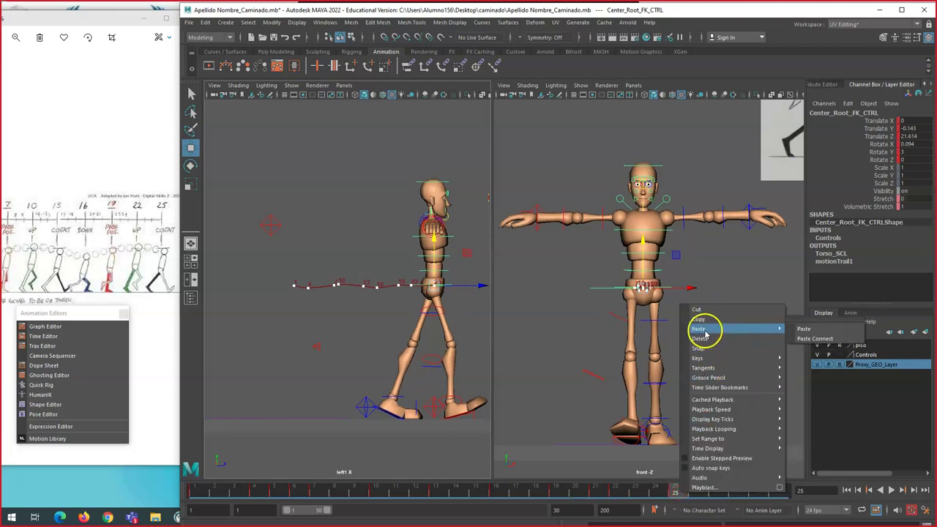
Step: Paste the copied key onto the root control at frame 25, deselect it and scrub through the walk to review the motion
click(804, 330)
drag(679, 494, 838, 508)
click(763, 399)
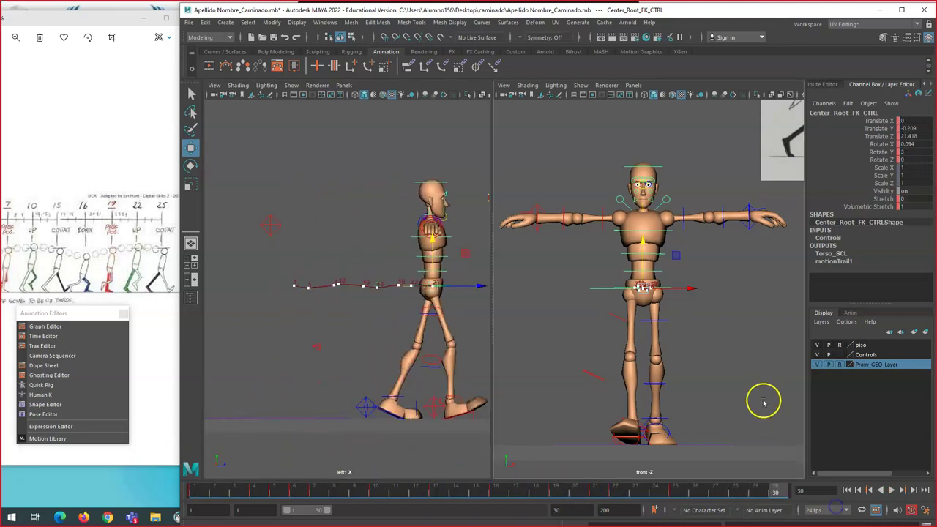
key(alt+v)
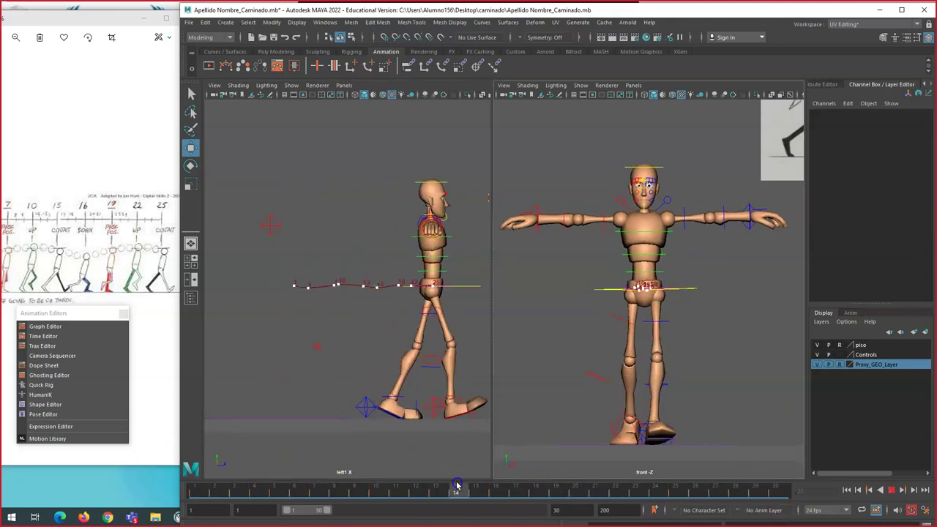
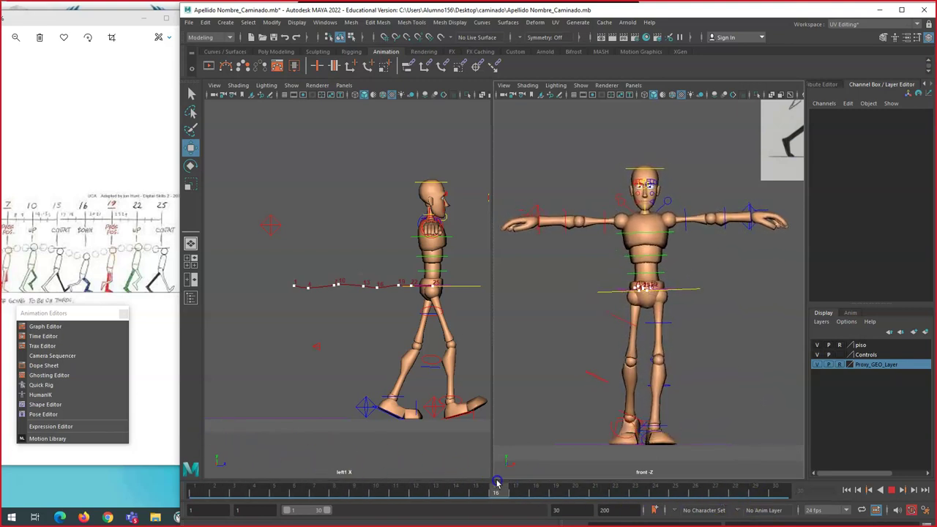
drag(645, 497, 255, 495)
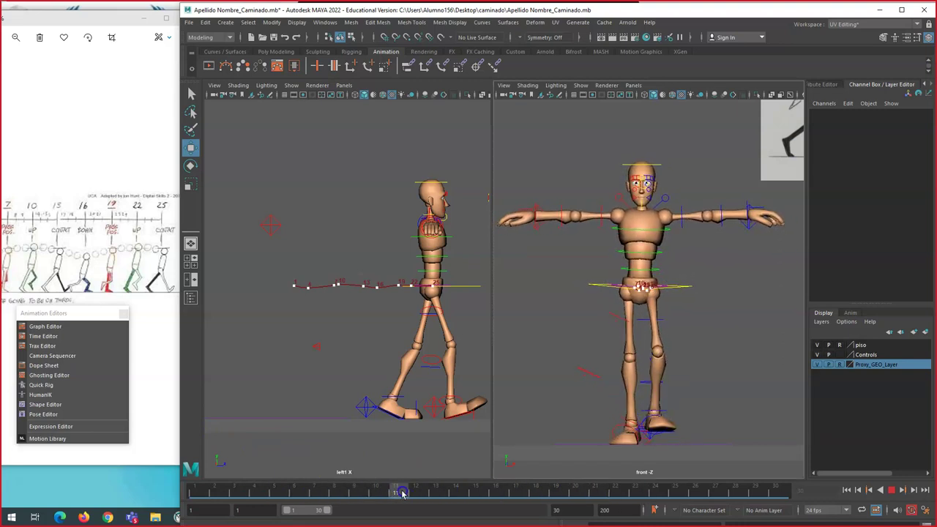
drag(331, 498, 293, 498)
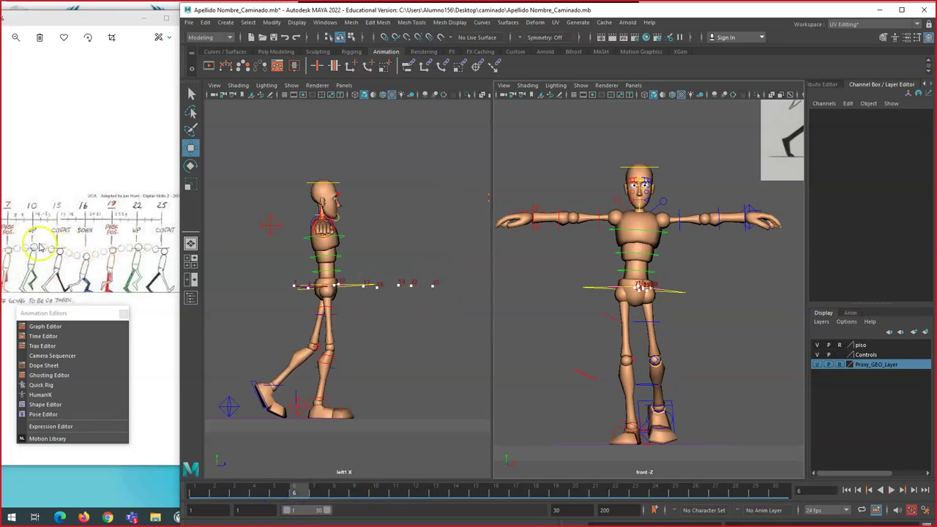
Step: At frame 10, shift the root control sideways in the front view to about -0.811 on Translate X
drag(301, 493, 373, 495)
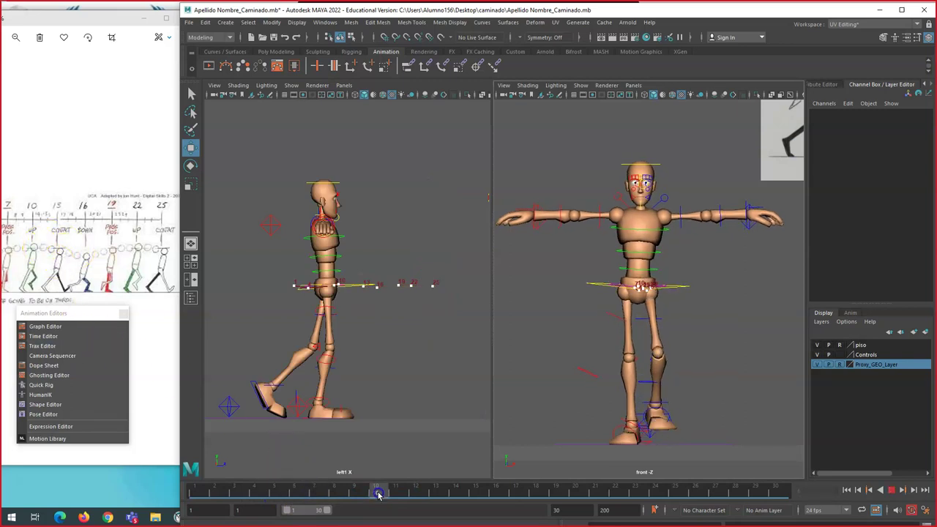
click(578, 349)
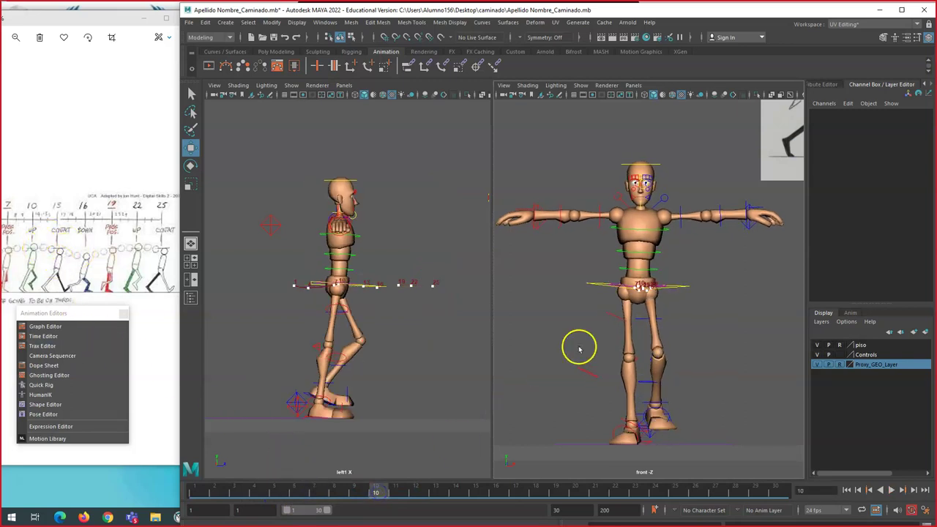
click(598, 284)
drag(661, 286, 668, 286)
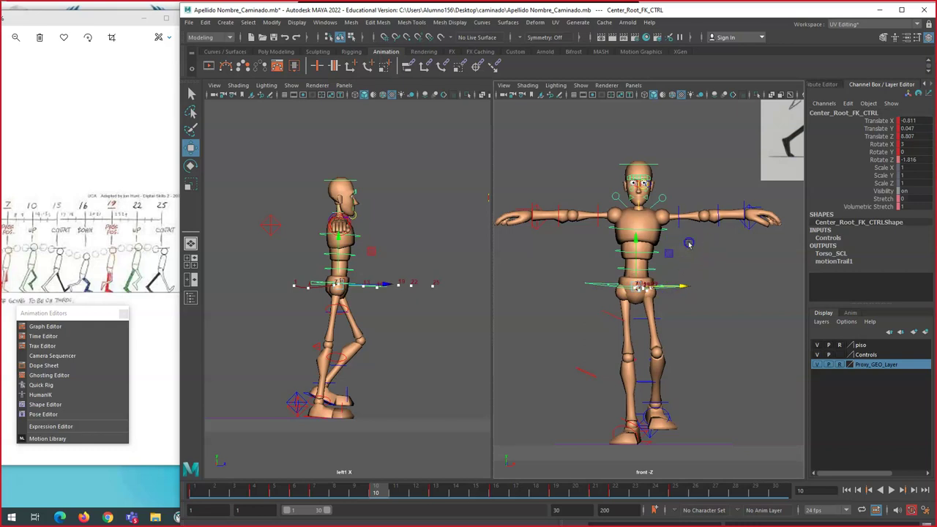
click(689, 245)
Step: Try tilting the ribs control to about 0.59 on Rotate Z at frame 10
click(657, 251)
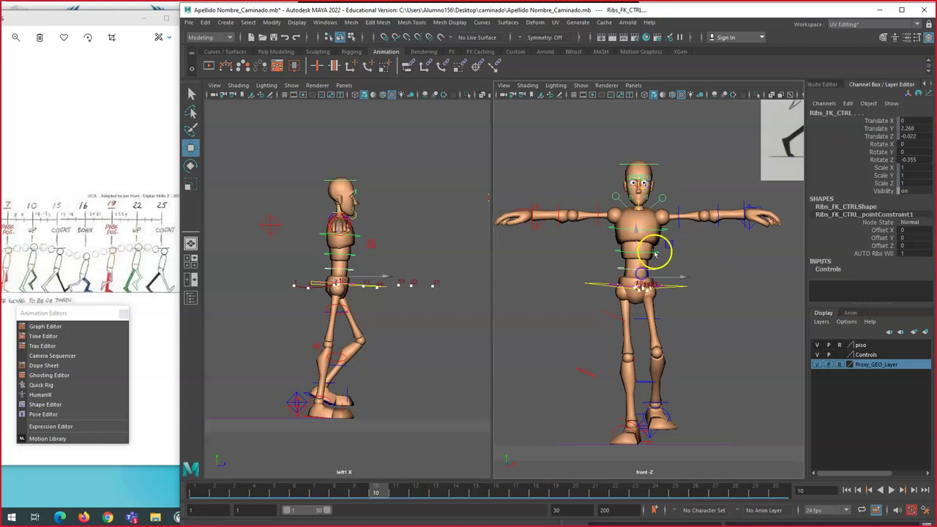
click(728, 266)
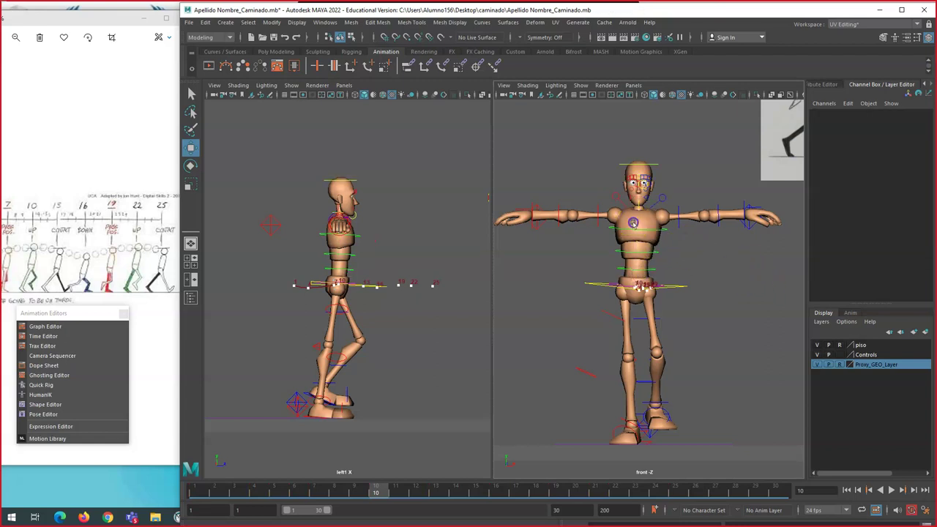
click(655, 260)
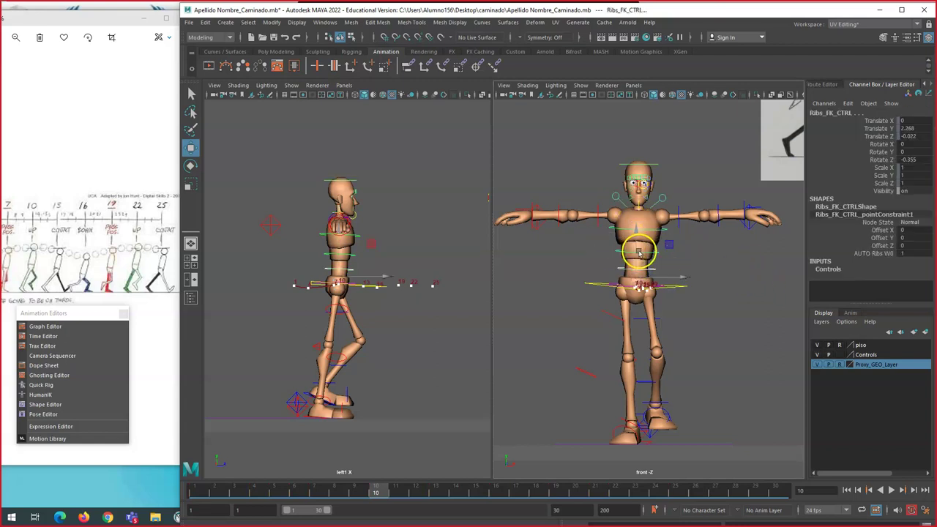
key(e)
drag(673, 239, 671, 236)
key(ctrl+z)
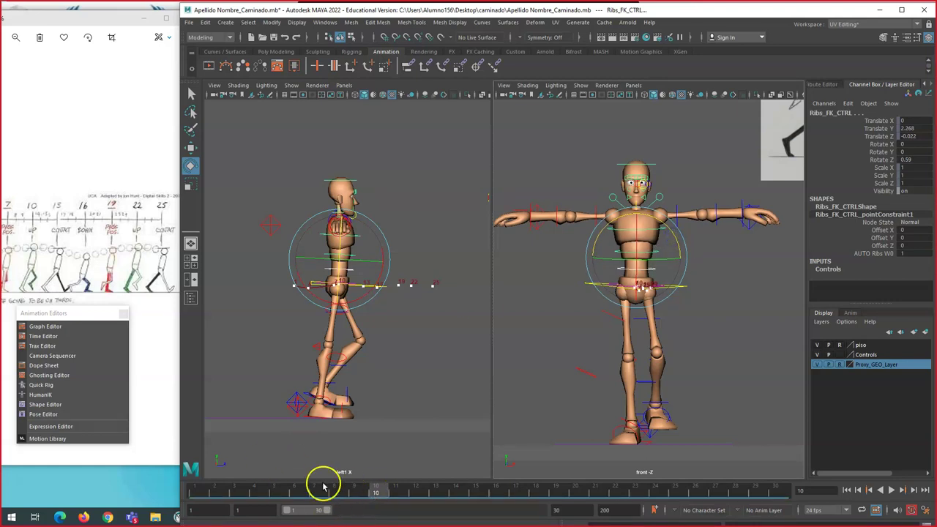
Step: Set a rotation key on the ribs control at frame 1 and scrub forward to frame 5
key(alt+v)
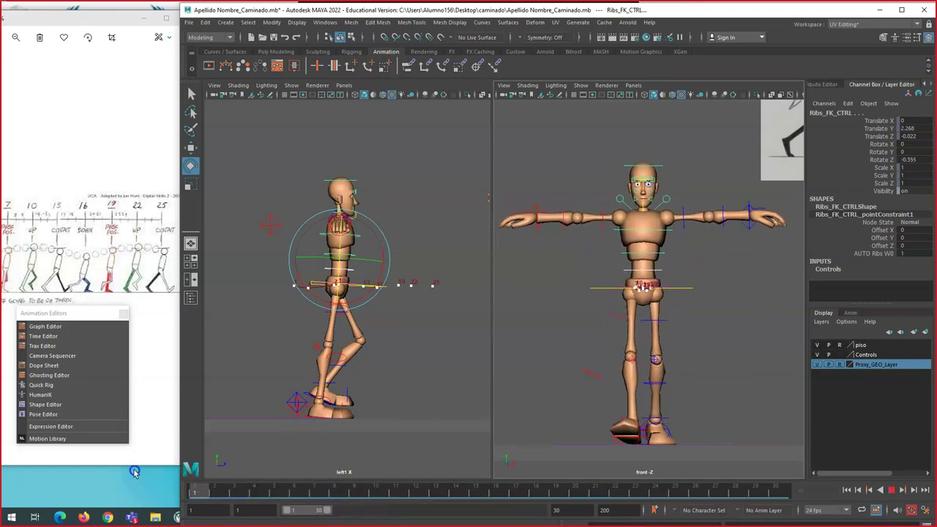
key(alt+v)
click(195, 493)
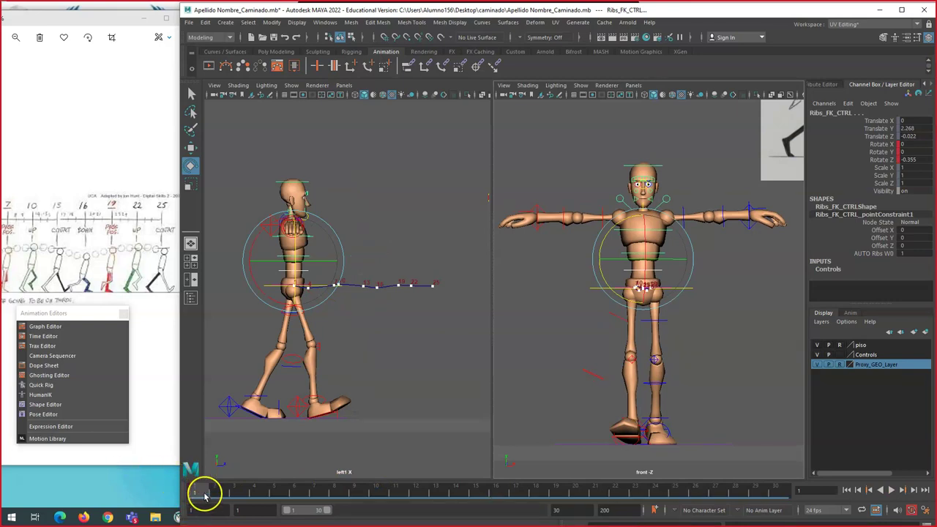
key(alt+v)
drag(248, 489, 270, 489)
click(271, 489)
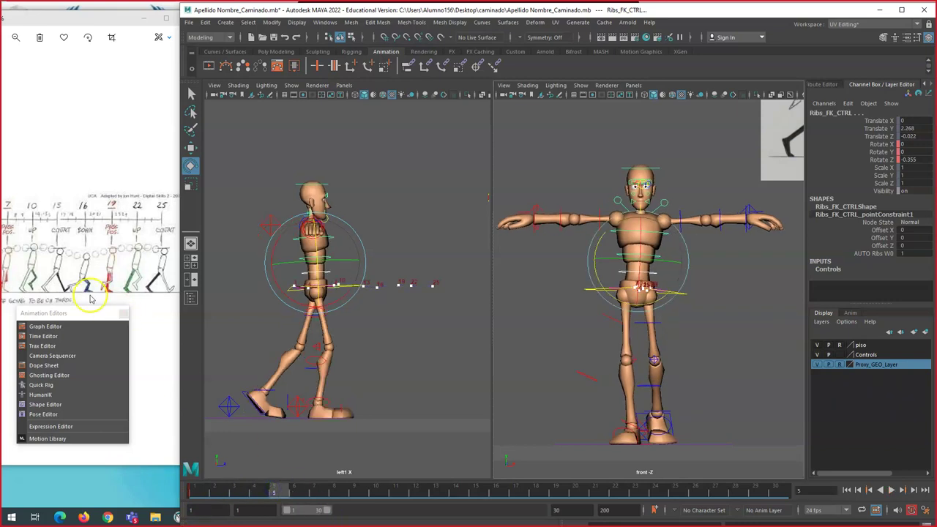
Step: Switch to the walk-cycle reference image, zoom it out and shrink its window
click(93, 123)
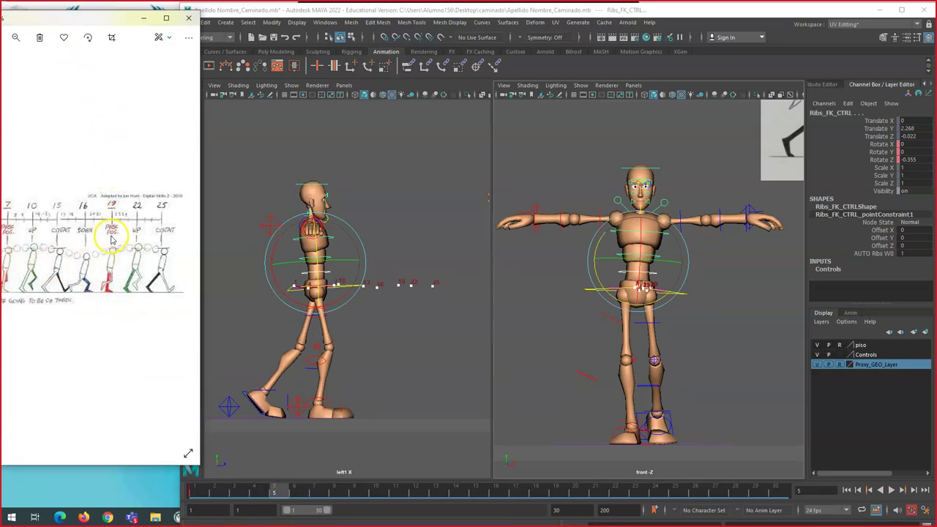
scroll(106, 238, down, 4)
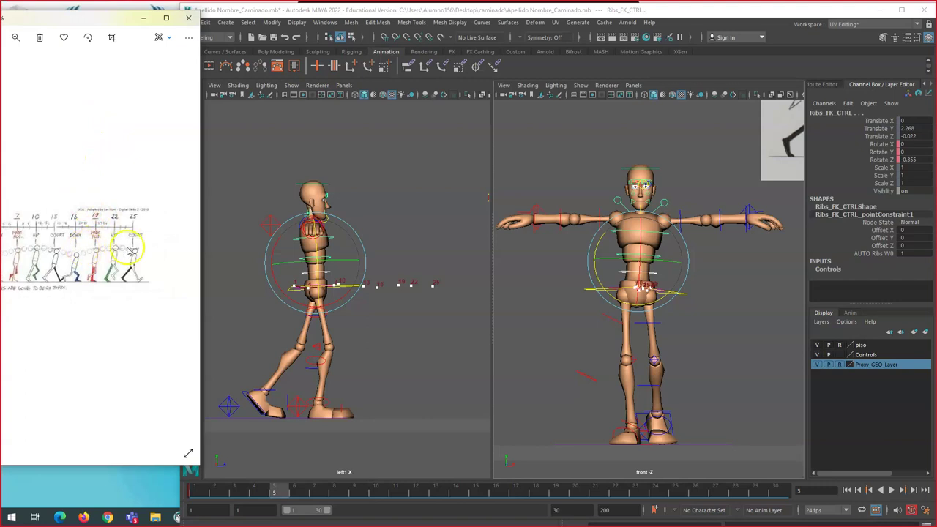
drag(199, 386, 143, 380)
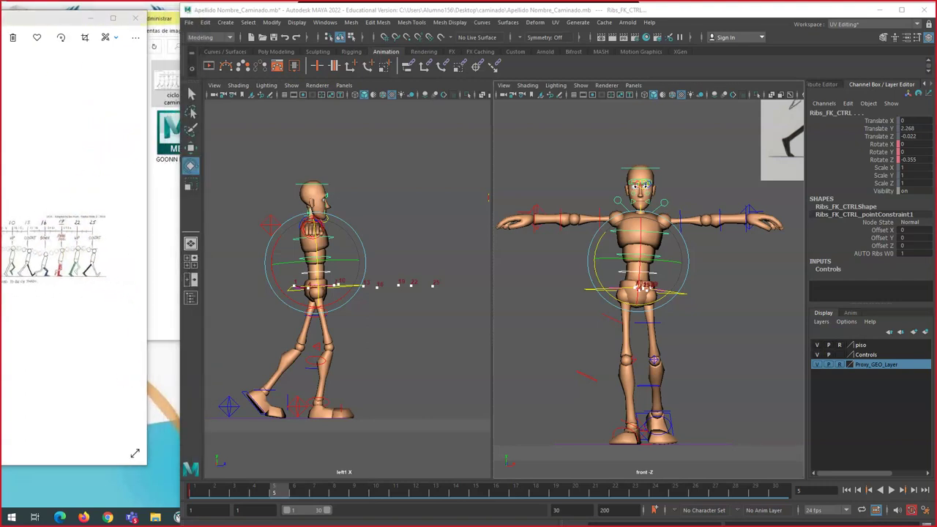
drag(86, 465, 78, 179)
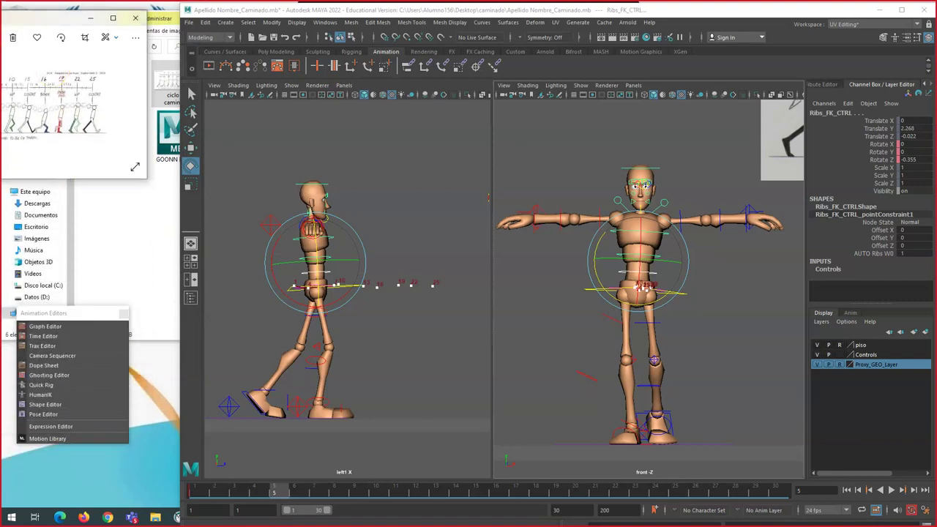
Step: Move the reference image lower beside the viewport, zoom it to 110%, and place the Animation Editors window beneath it
drag(41, 12, 88, 272)
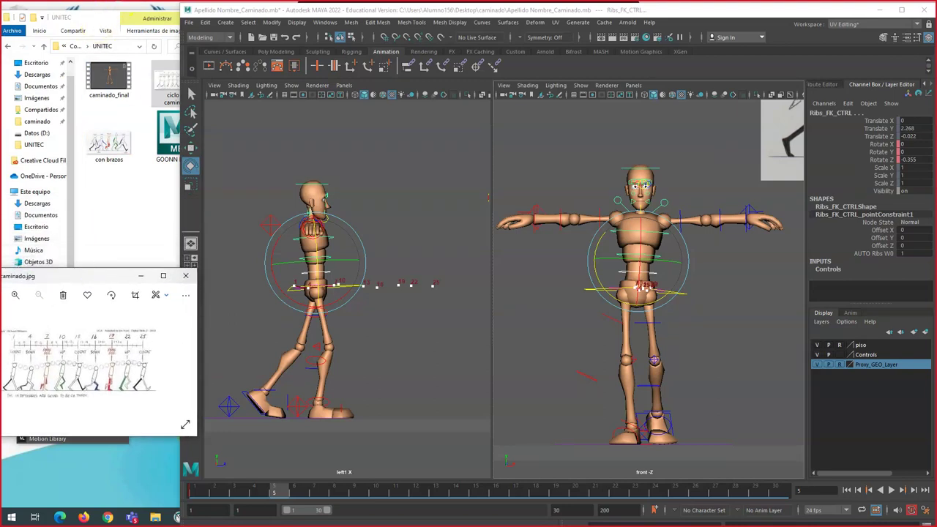
click(106, 25)
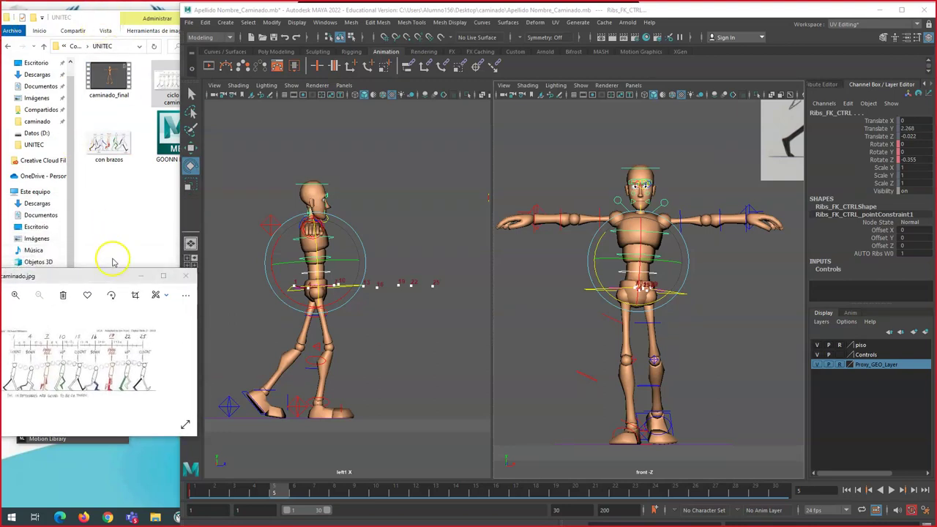
click(15, 295)
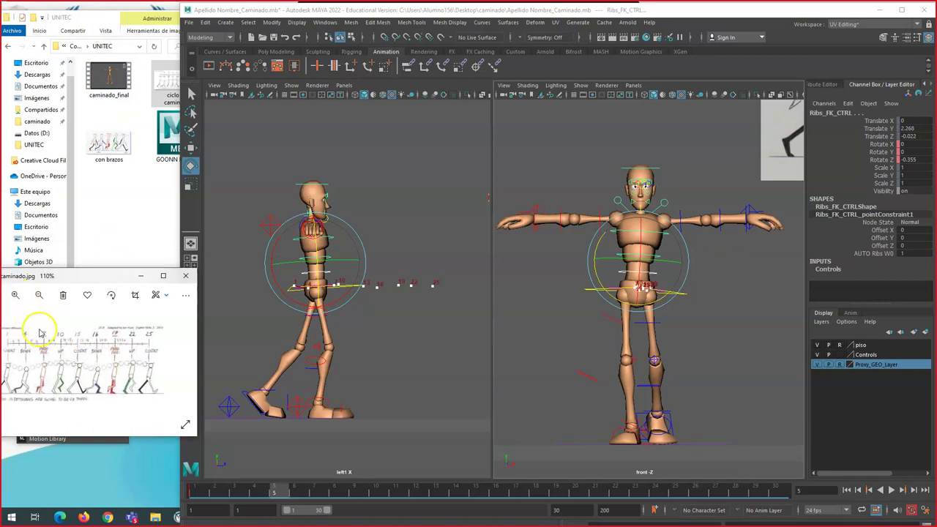
drag(84, 275, 93, 276)
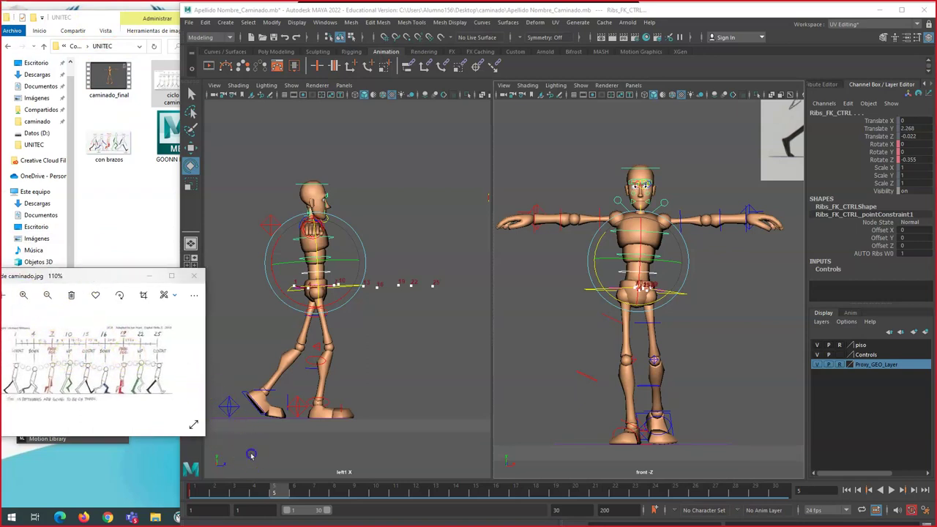
click(251, 452)
drag(71, 314, 97, 454)
Step: Reselect the ribs control and key its Rotate Z at 0.5 on frame 10
drag(273, 494, 134, 476)
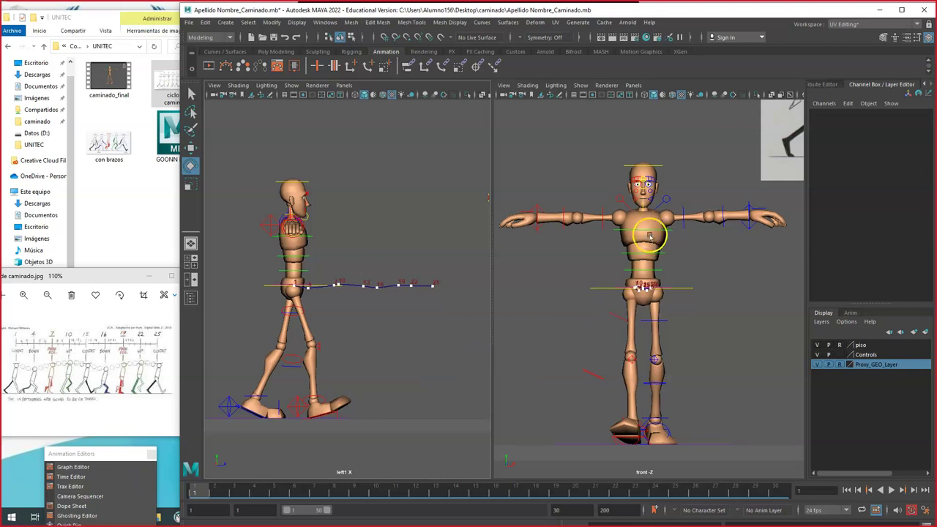
click(647, 275)
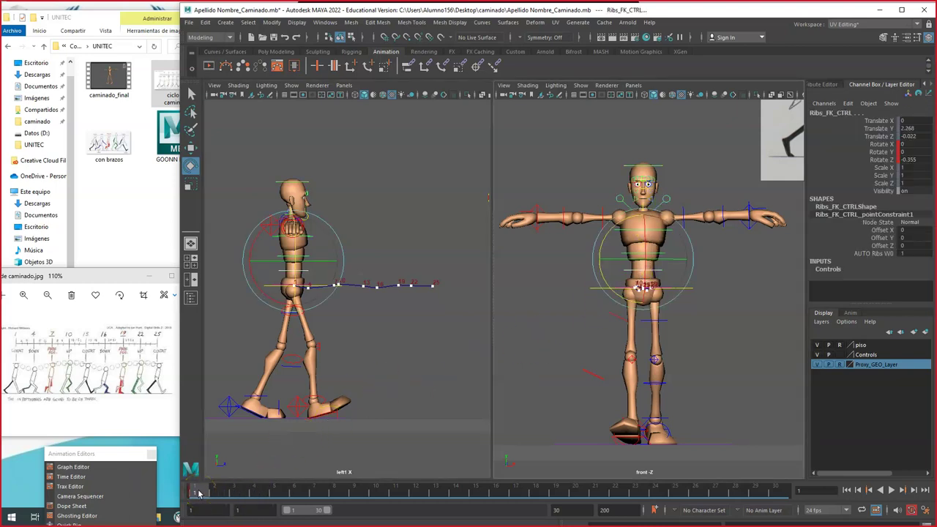
key(alt+v)
drag(228, 492, 375, 495)
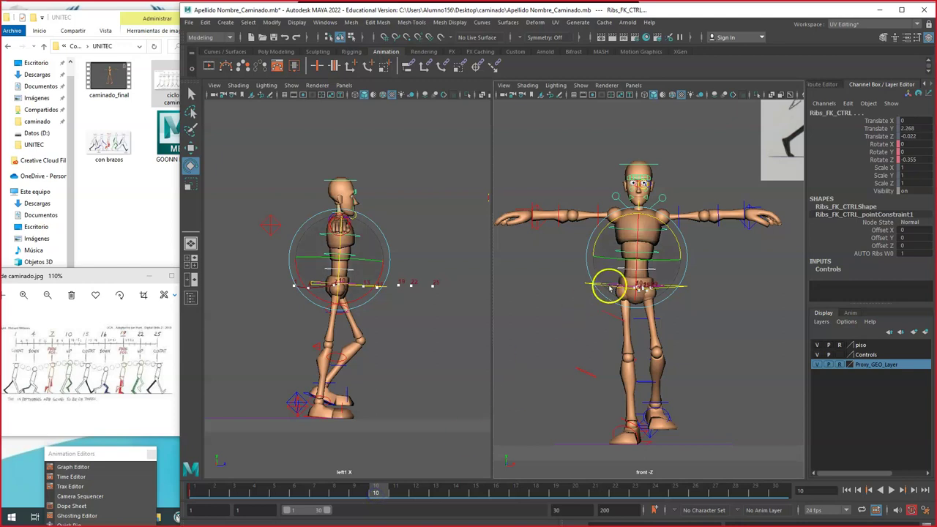
drag(680, 241, 677, 241)
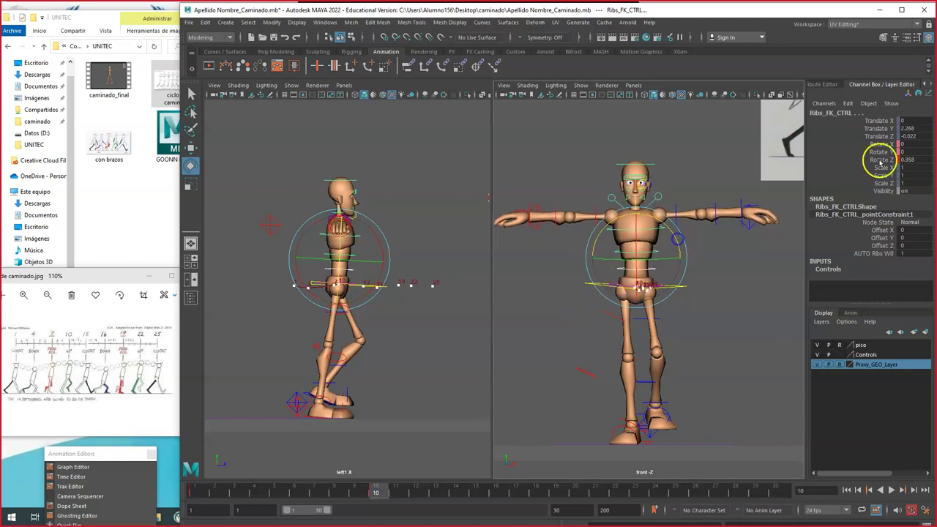
click(908, 160)
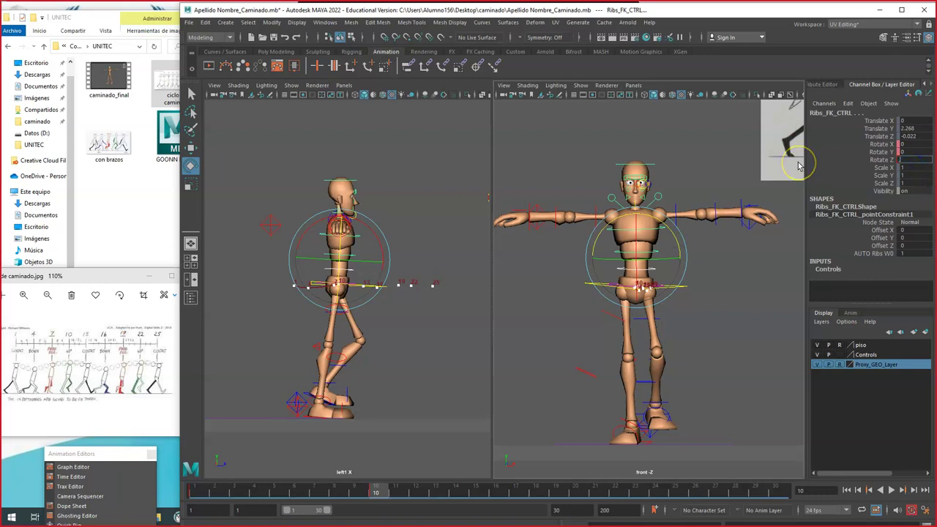
text(.5)
key(Return)
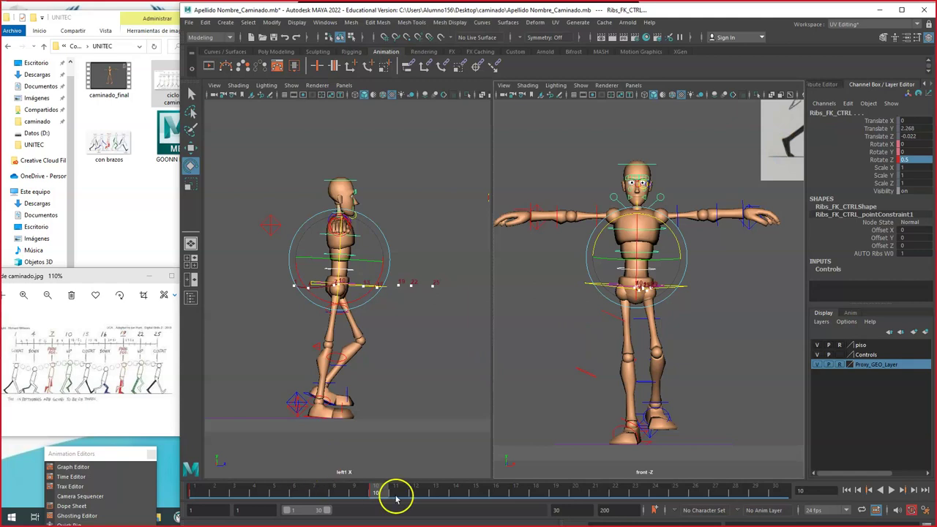
mouse_move(377, 493)
mouse_down()
mouse_move(314, 494)
mouse_move(239, 476)
mouse_move(375, 491)
mouse_up()
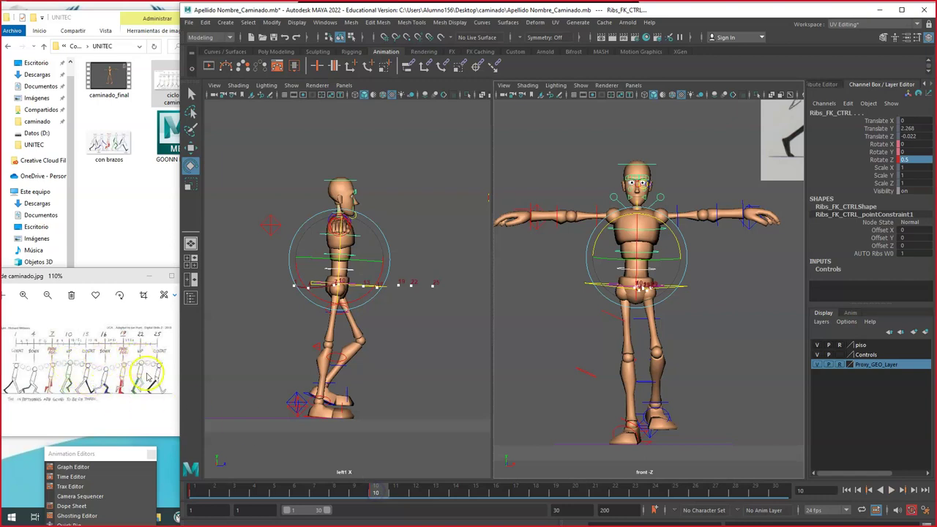
Step: Key the ribs control's Rotate Z at -0.5 on frame 22 and scrub back to check the tilt
drag(372, 489, 611, 491)
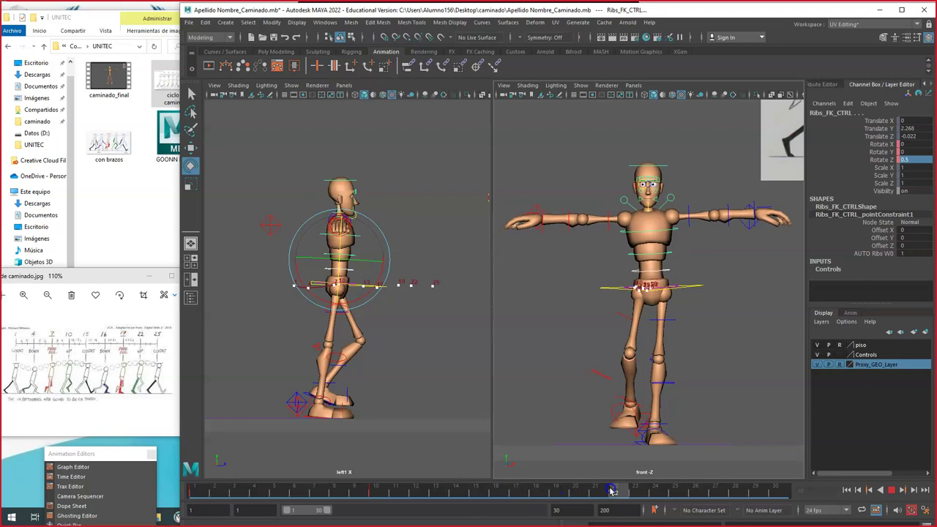
click(616, 489)
drag(686, 234, 686, 236)
double_click(907, 160)
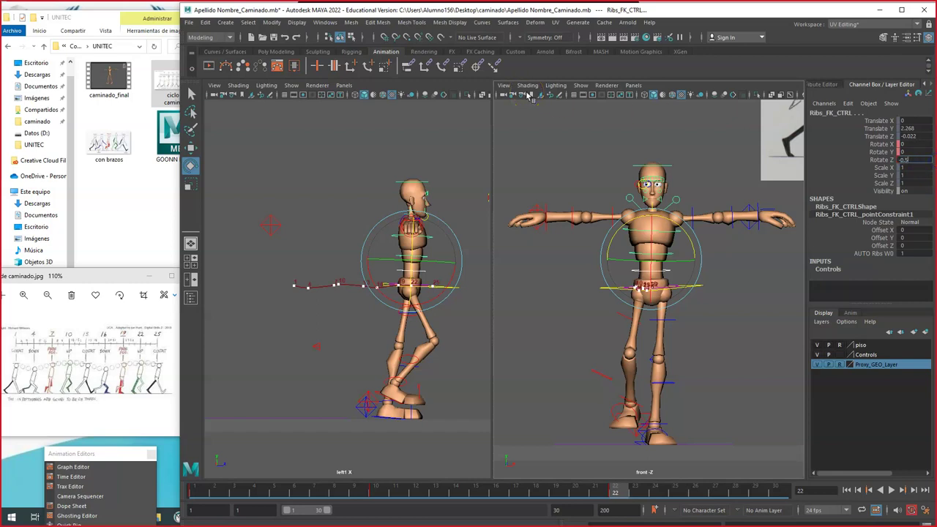
click(583, 493)
drag(583, 492, 541, 503)
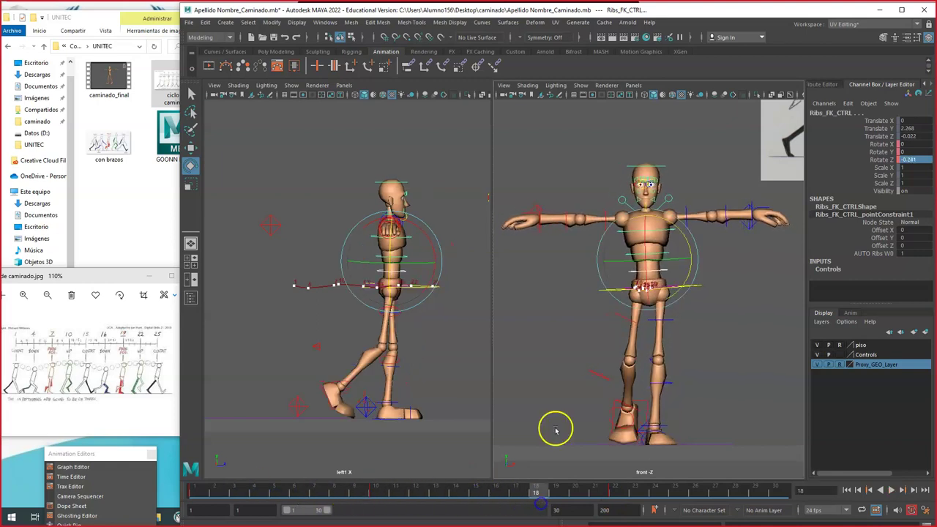
Step: On frame 1, key the right upper arm's rotation, then lower both arms to the body's sides with Rotate Z about 81.8 right and -81.6 left
click(601, 210)
click(607, 210)
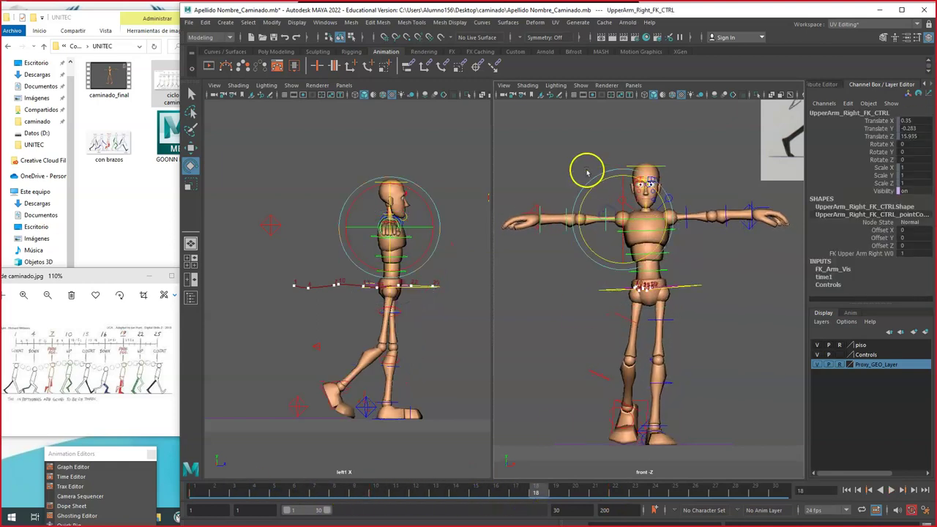
drag(325, 489, 183, 490)
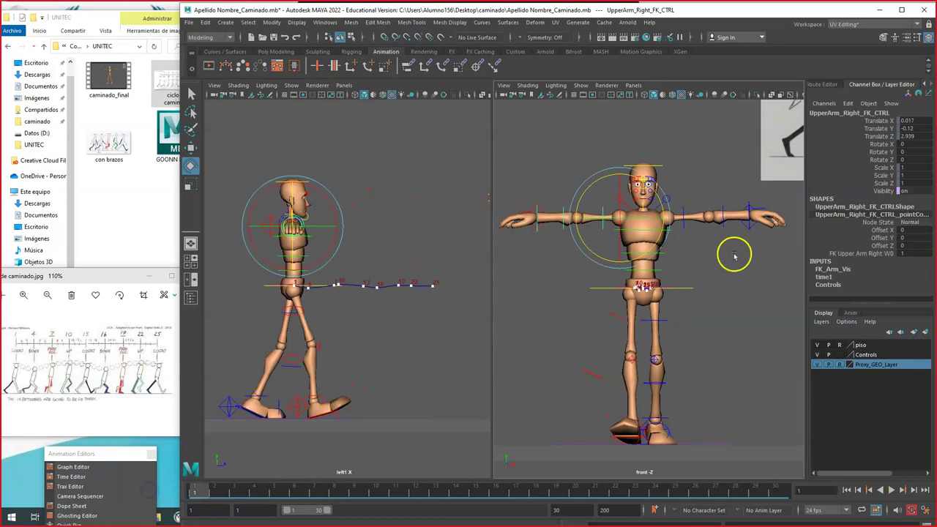
key(shift+e)
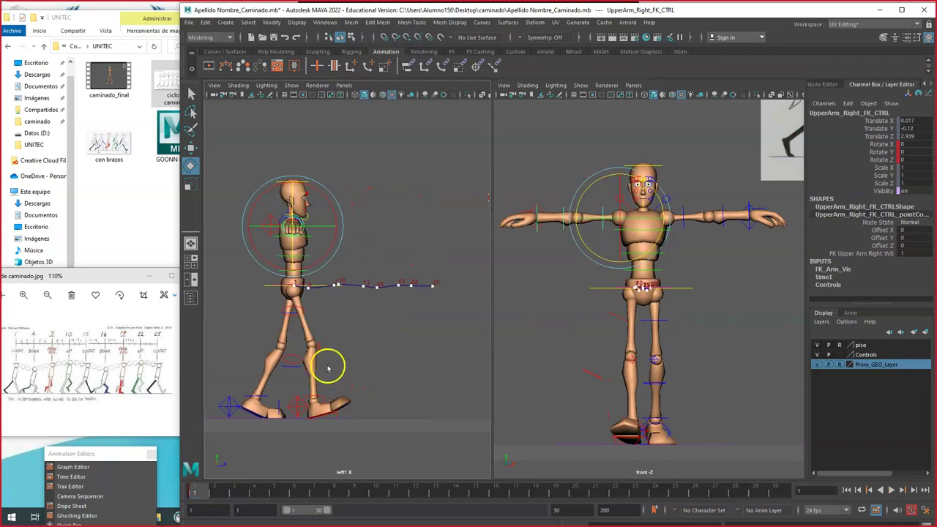
drag(585, 195, 587, 253)
click(685, 212)
drag(708, 214, 725, 276)
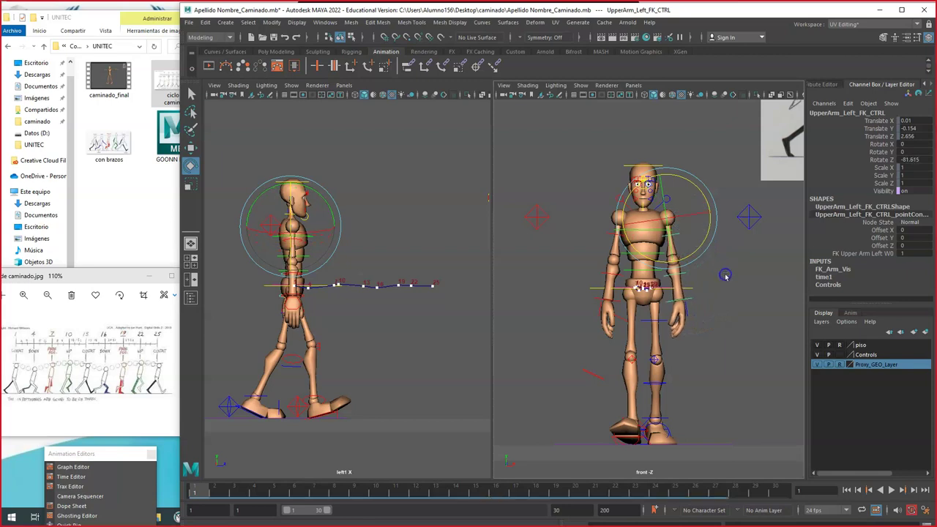
click(734, 312)
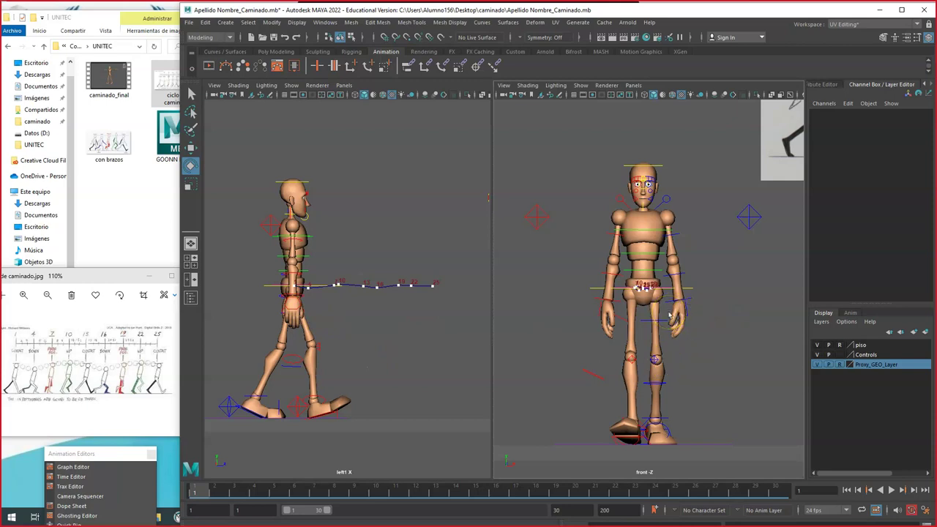
Step: Pose the arm swing on frame 1, rotating the right upper arm back to about -22.3 in Y and the left forward to about -27.8
click(688, 302)
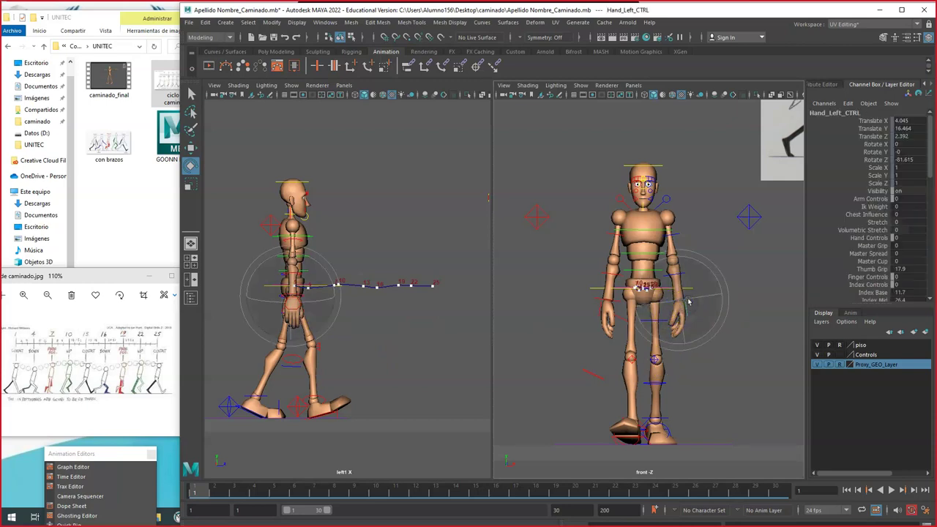
click(450, 326)
drag(199, 489, 167, 483)
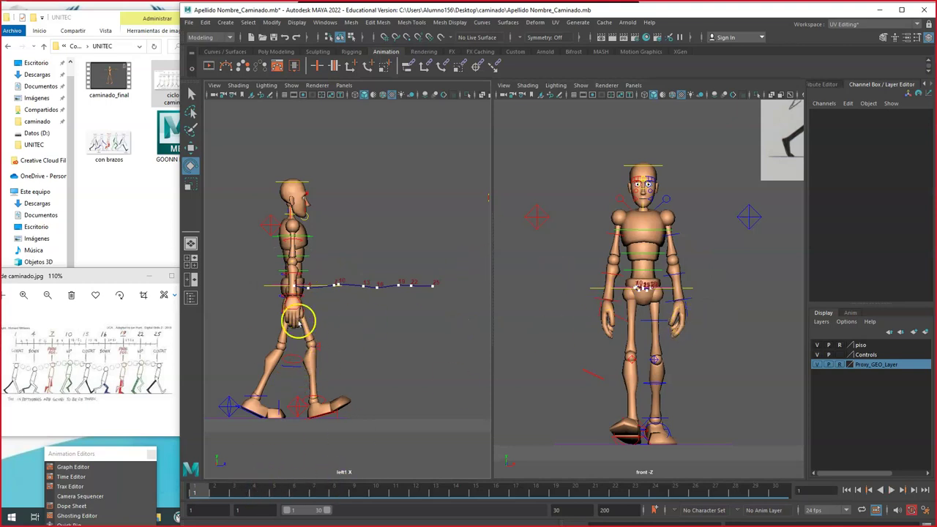
click(300, 242)
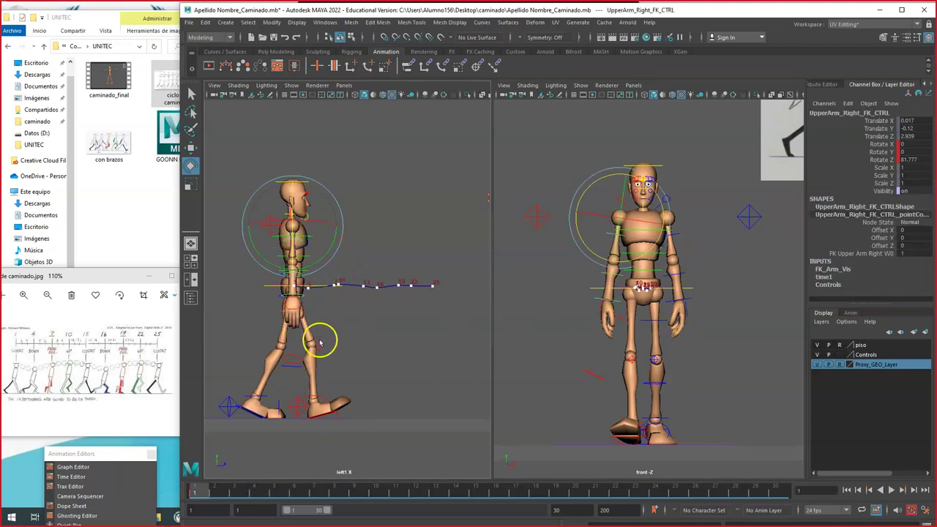
drag(322, 259, 307, 291)
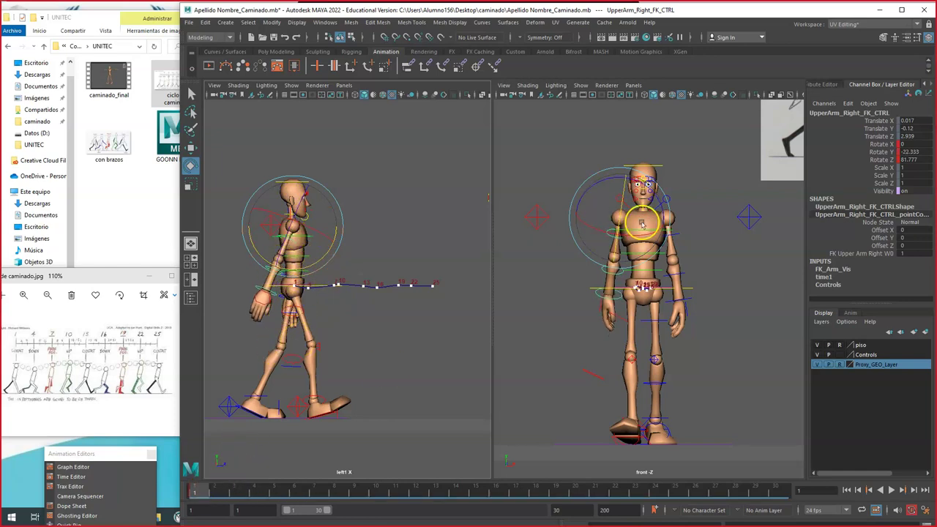
click(671, 231)
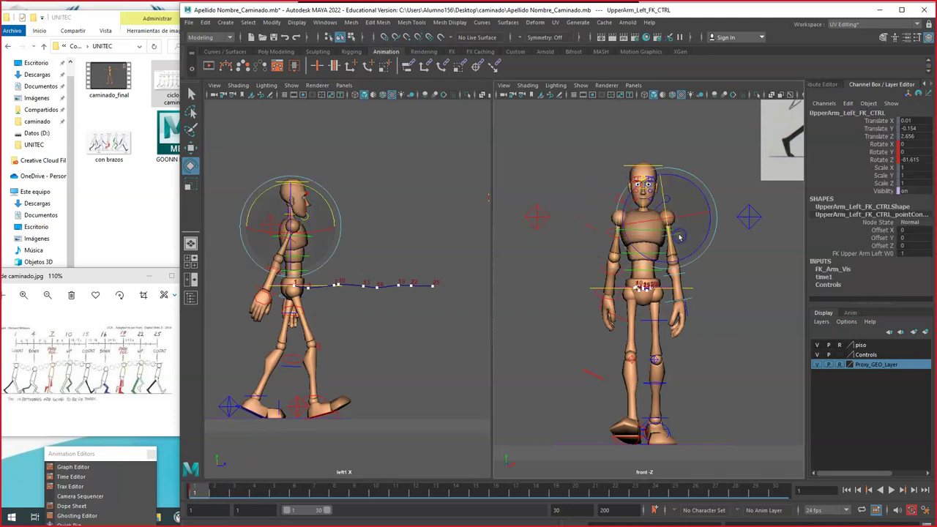
drag(333, 218, 334, 187)
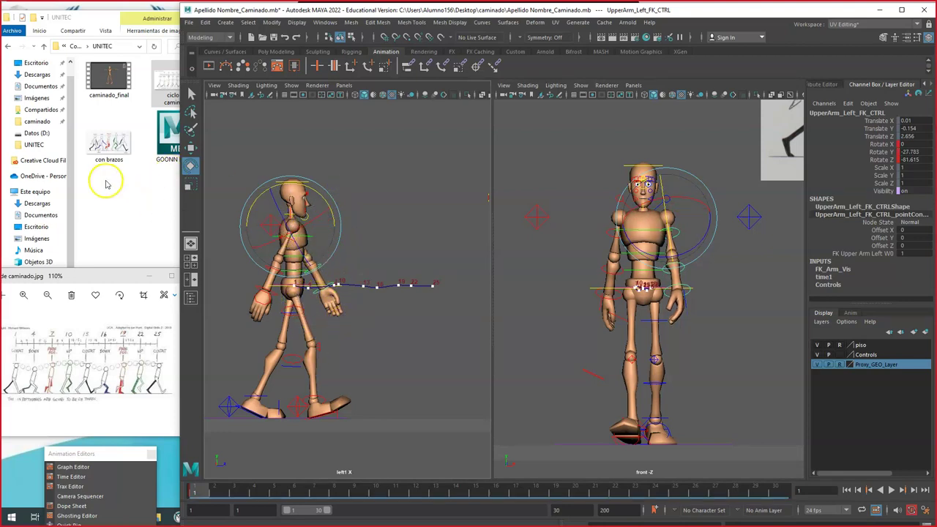
Step: Open the "con brazos" reference image, narrow its window and place it beside the Maya window
click(109, 147)
double_click(109, 146)
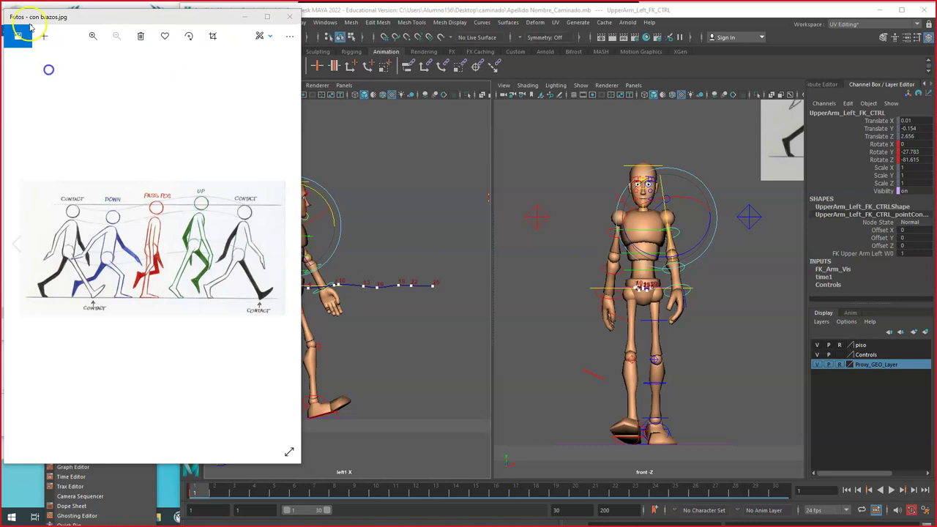
drag(63, 19, 25, 22)
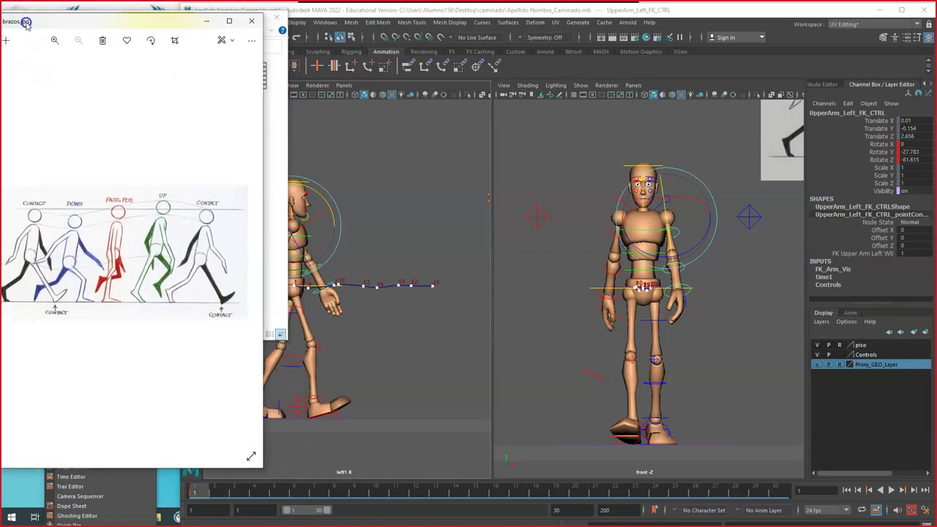
drag(264, 425, 205, 415)
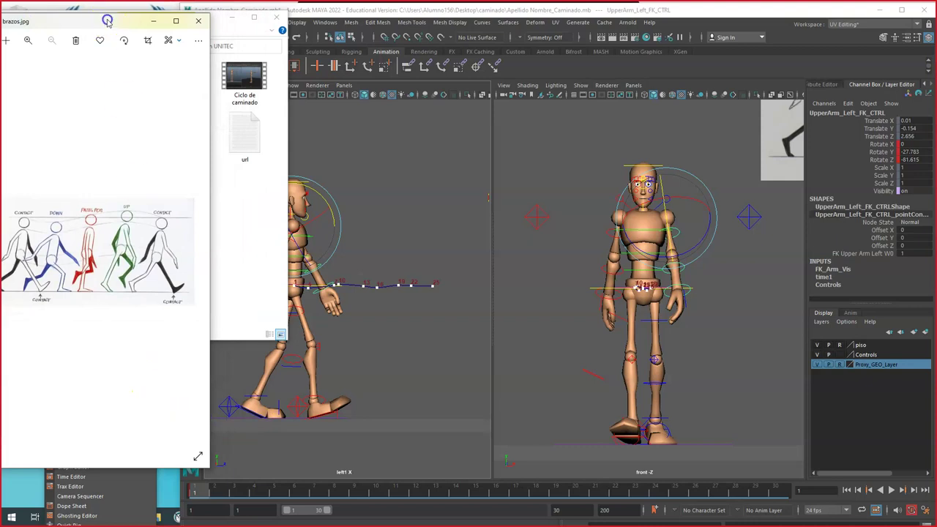
click(391, 10)
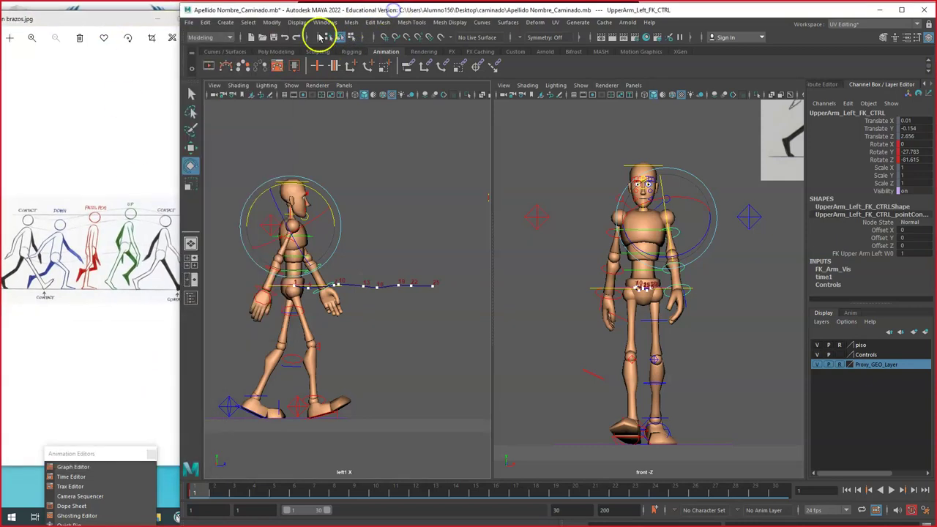
drag(331, 11, 340, 11)
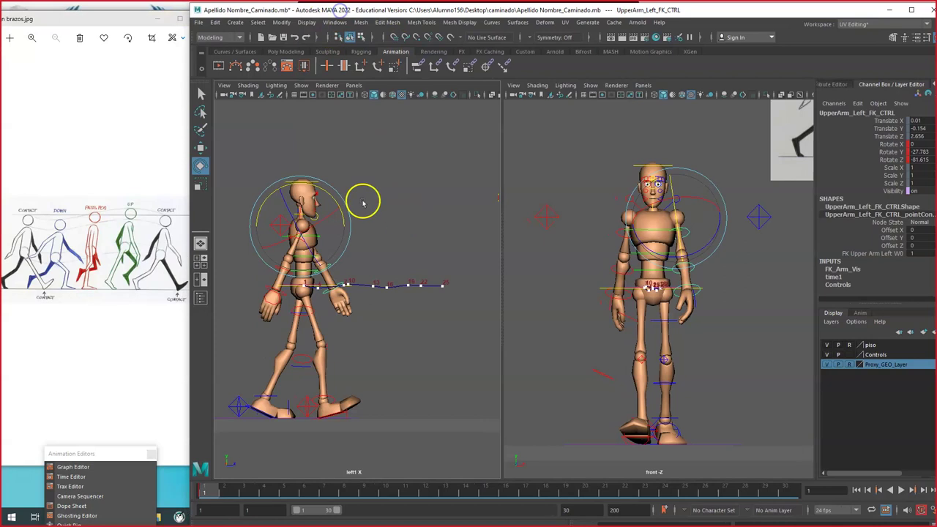
Step: Bend the hands on frame 1, with Rotate Y about -25.3 for the right and 18.1 for the left, and key them
click(282, 296)
drag(312, 298, 313, 317)
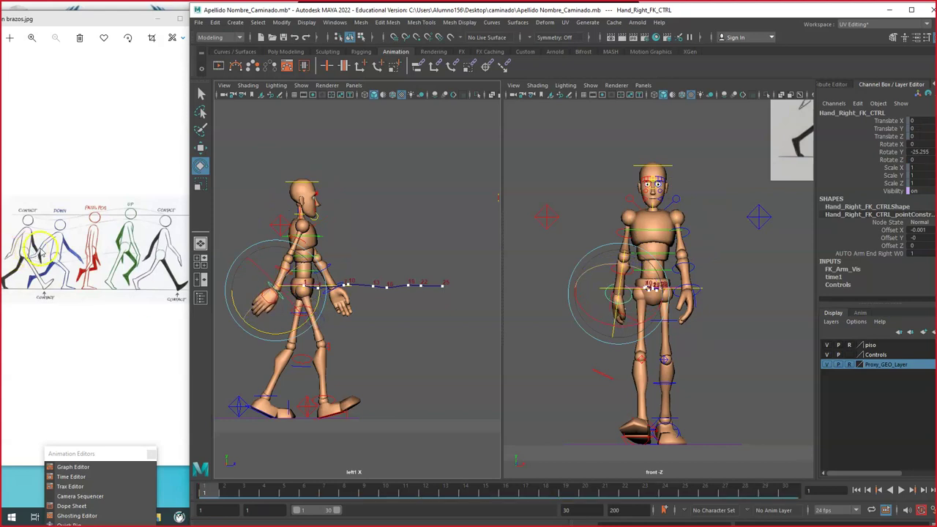
click(358, 322)
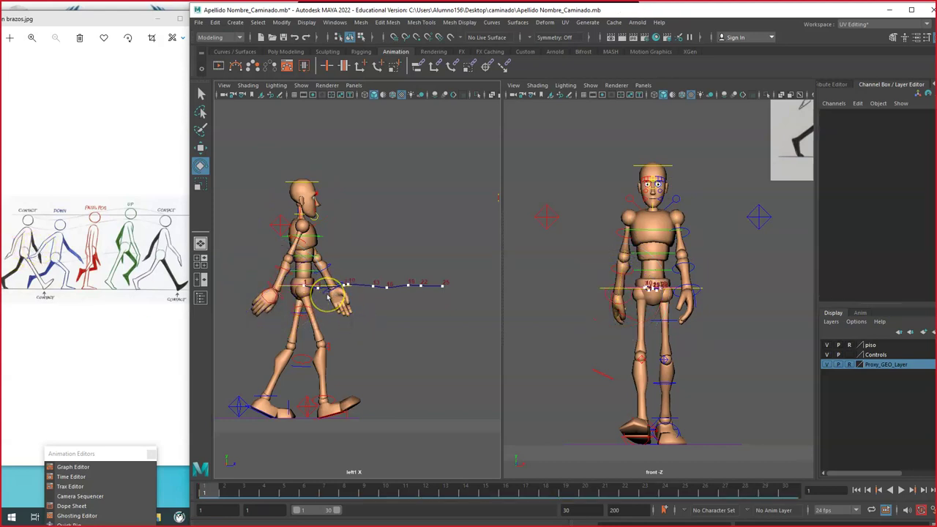
click(328, 292)
drag(359, 261, 383, 263)
drag(382, 259, 388, 261)
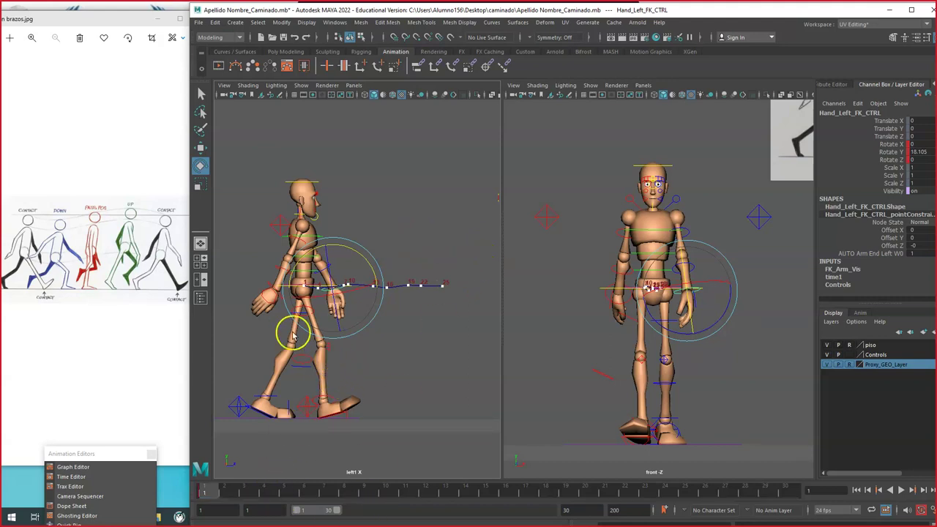
click(270, 285)
key(s)
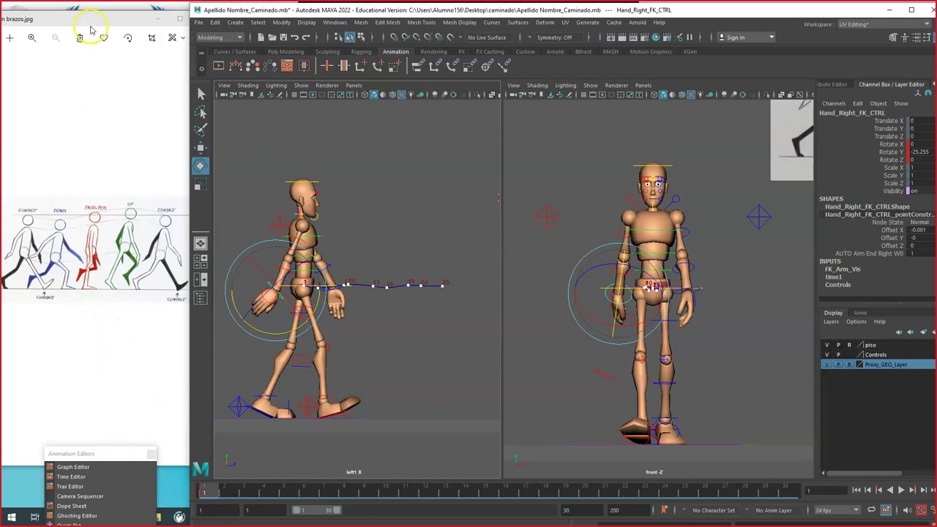
Step: On frame 4, swing the right upper arm farther back to a Rotate Y of about -34.7
drag(215, 490, 264, 491)
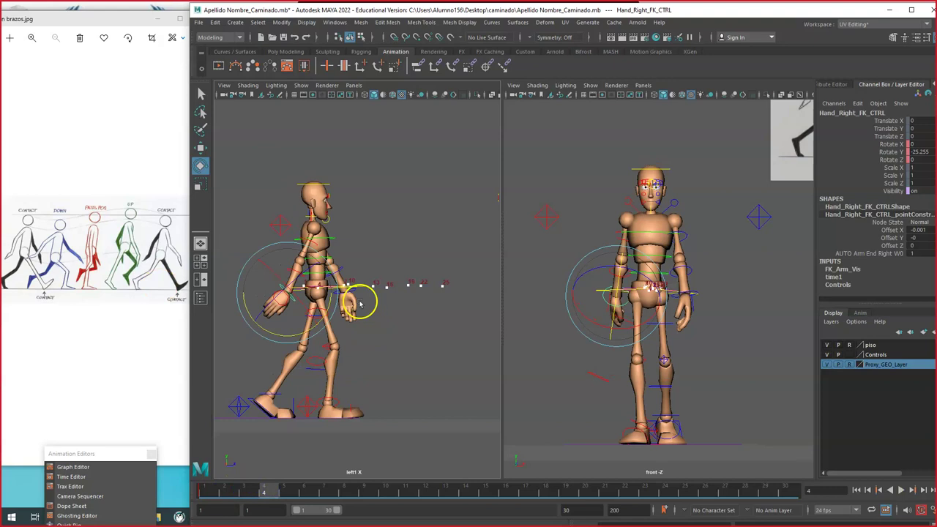
click(365, 245)
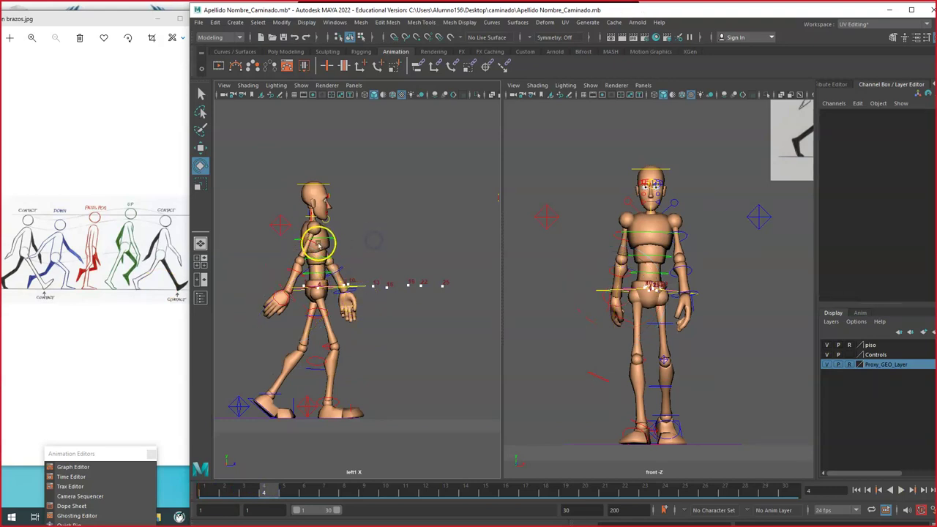
click(350, 251)
drag(349, 251, 349, 258)
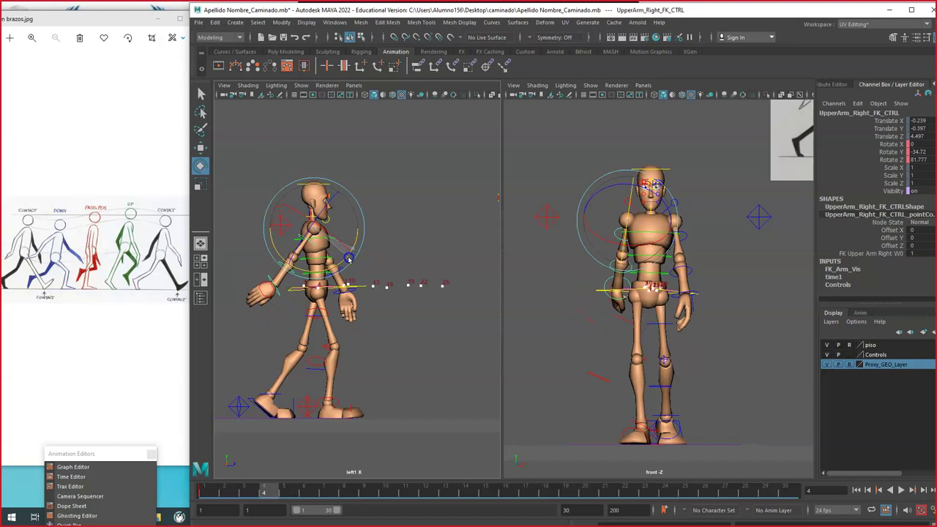
click(410, 244)
Step: Key the right lower arm unrotated on frame 1, then bend it to a Rotate Y of about 12.7 on frame 4
click(292, 274)
click(203, 491)
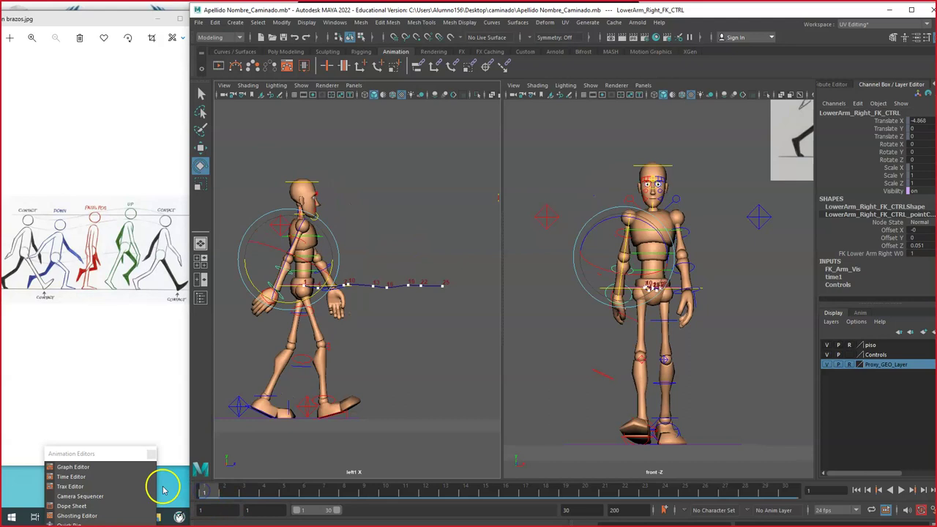
drag(210, 493, 265, 494)
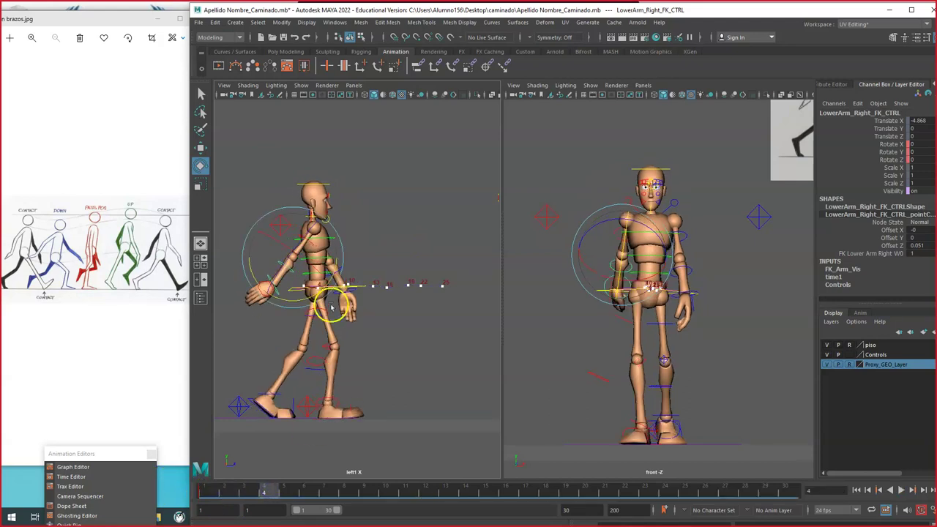
drag(335, 274, 357, 266)
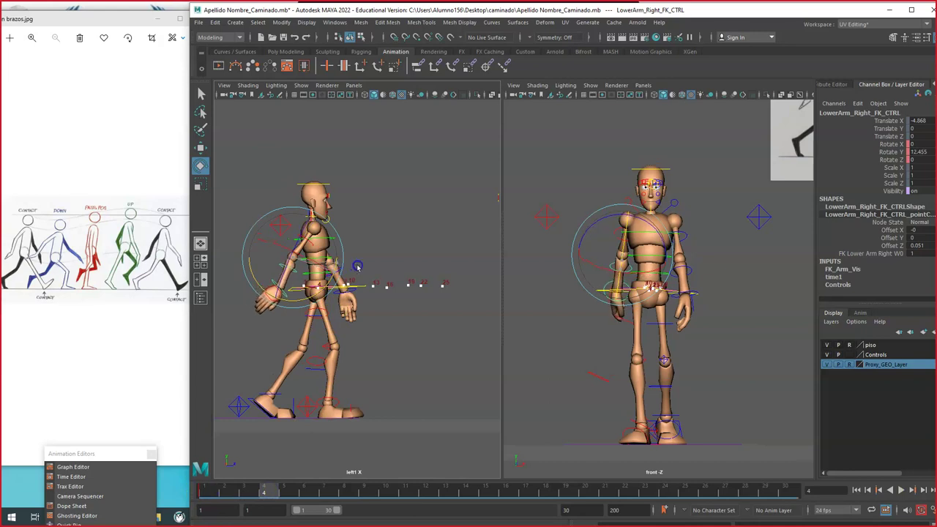
click(367, 350)
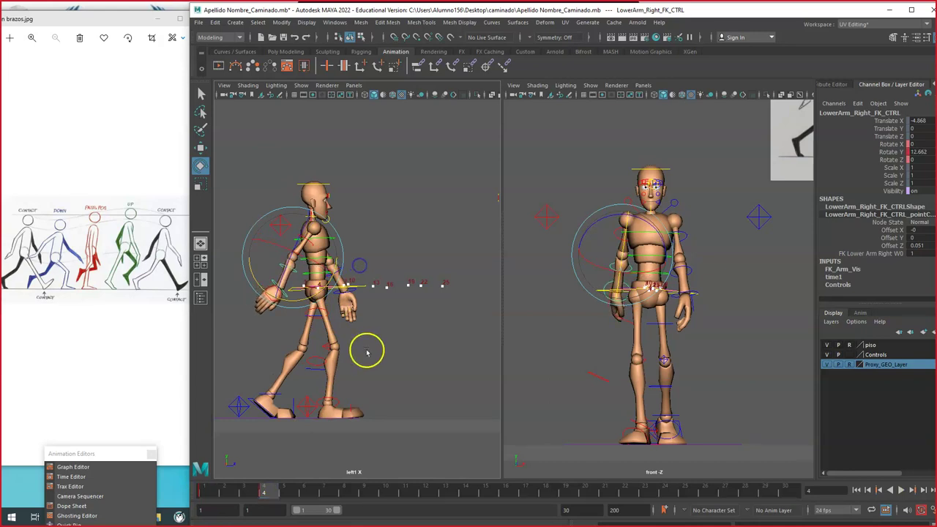
Step: Twist the right hand to a Rotate X of about 40.4 on frame 4 and about 28.7 on frame 1
click(288, 295)
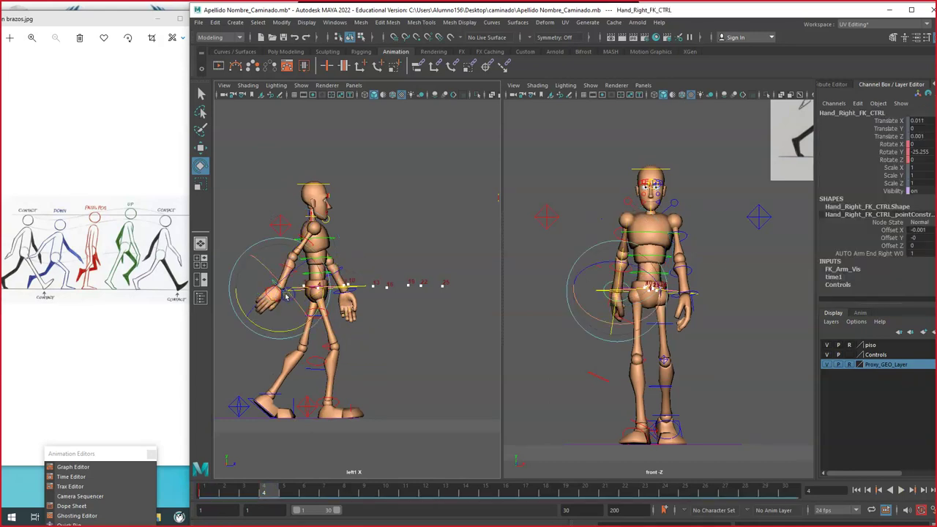
drag(274, 278, 288, 305)
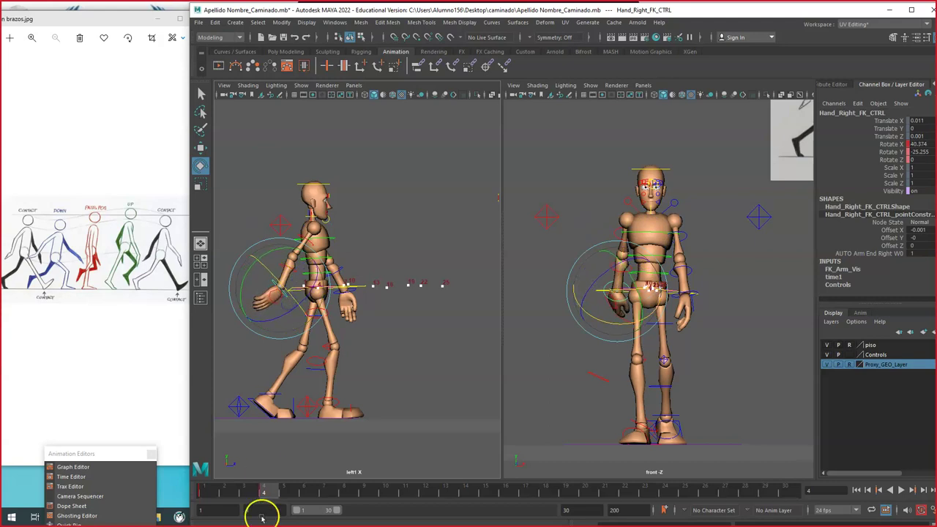
mouse_move(268, 490)
mouse_down()
mouse_move(198, 497)
mouse_move(284, 493)
mouse_up()
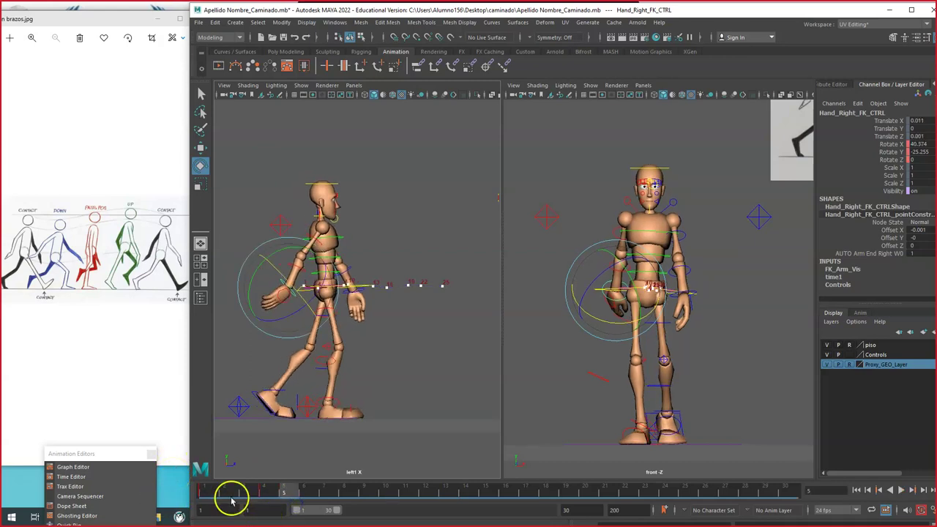
click(259, 491)
drag(290, 291, 299, 310)
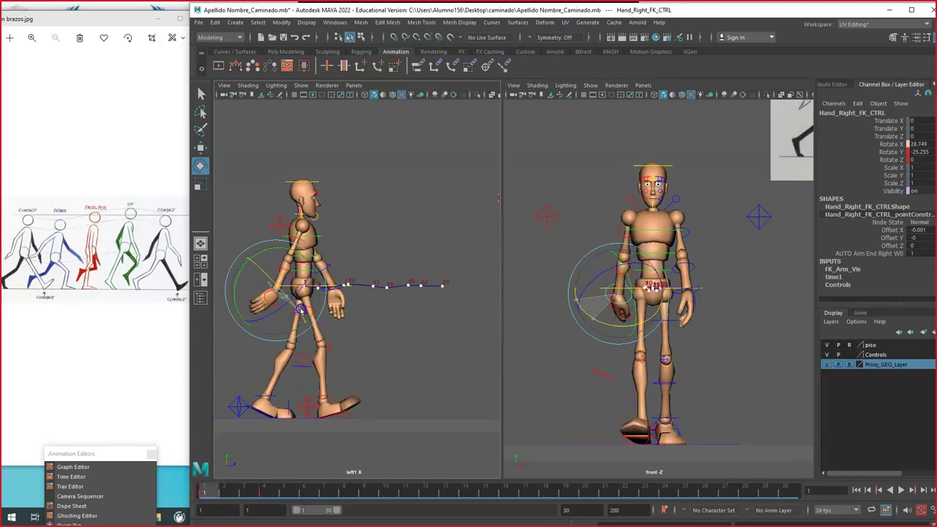
click(364, 324)
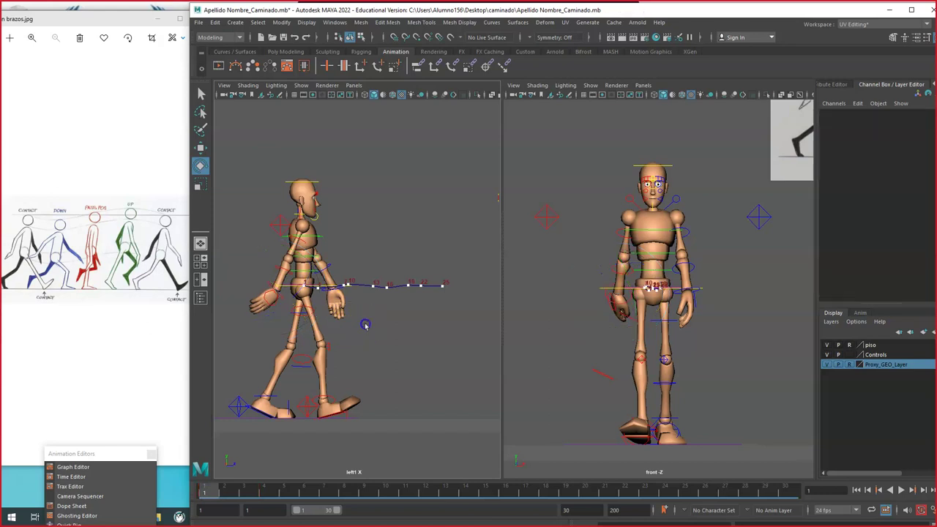
Step: Switch the second viewport from the front view to a new right orthographic view
click(327, 291)
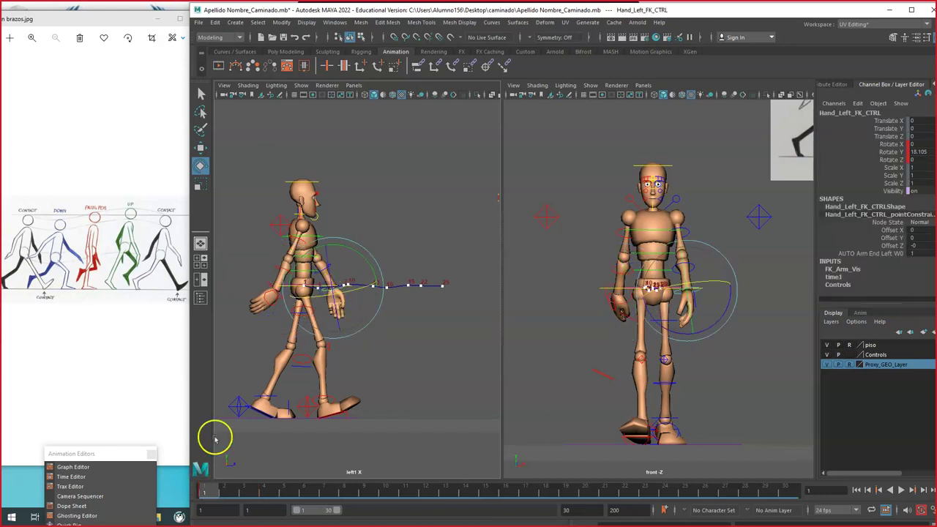
mouse_move(215, 495)
mouse_down()
mouse_move(227, 495)
mouse_move(203, 495)
mouse_up()
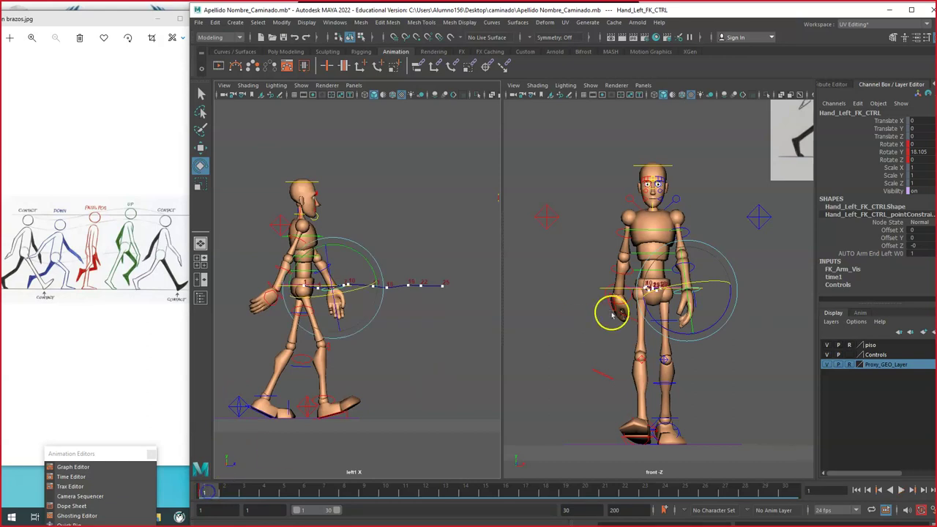
click(642, 86)
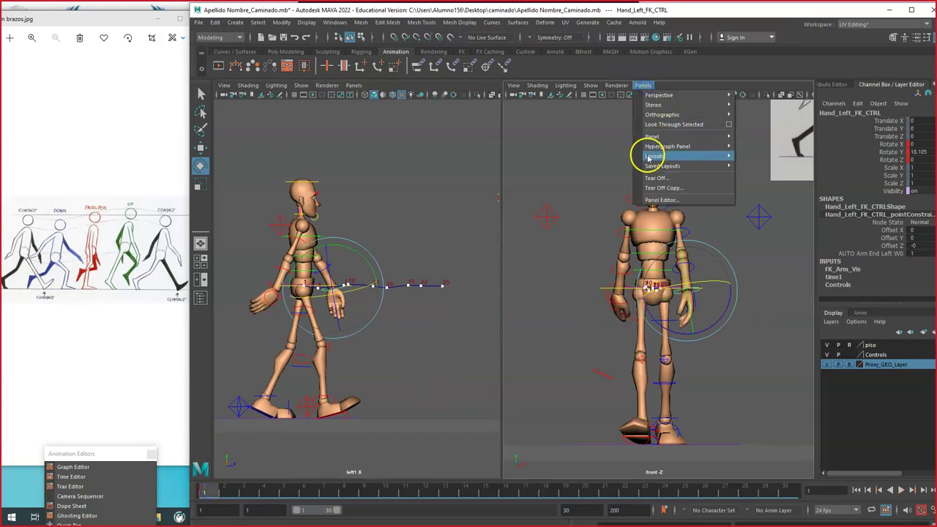
mouse_move(690, 115)
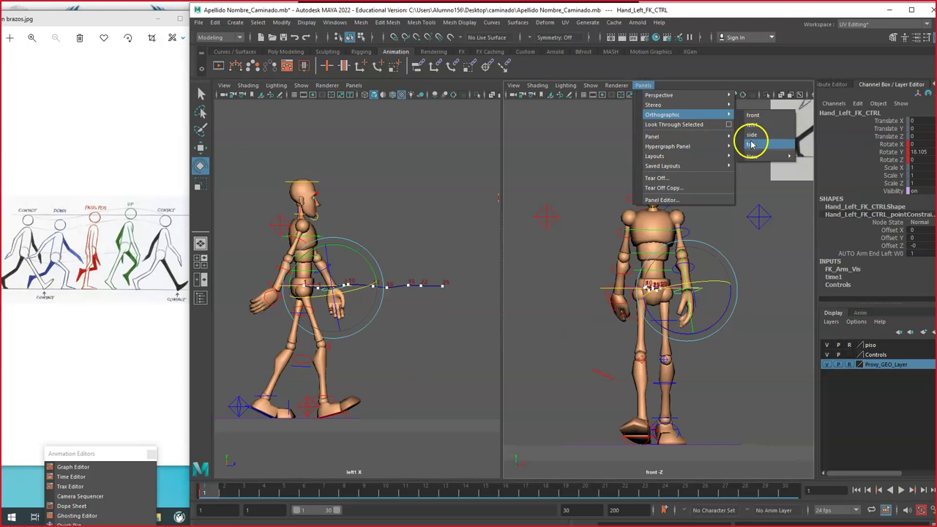
mouse_move(753, 156)
click(823, 179)
Step: On frame 1, twist the left hand's FK control to a Rotate X of 30
scroll(695, 191, down, 2)
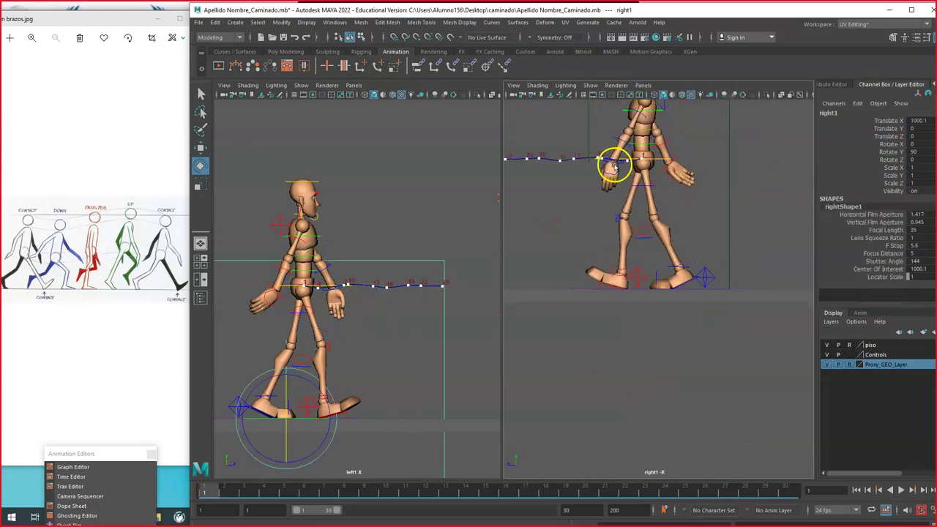
click(626, 170)
scroll(606, 153, up, 2)
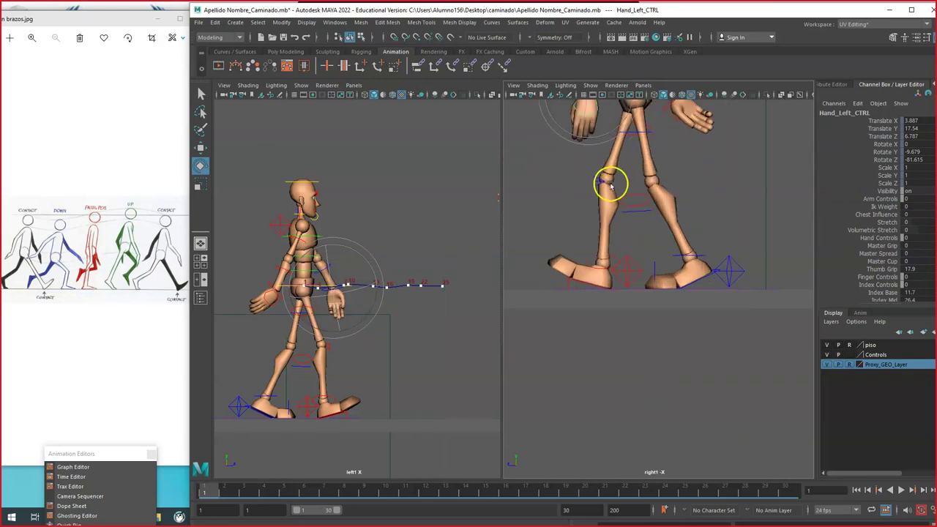
key(f)
scroll(631, 209, down, 6)
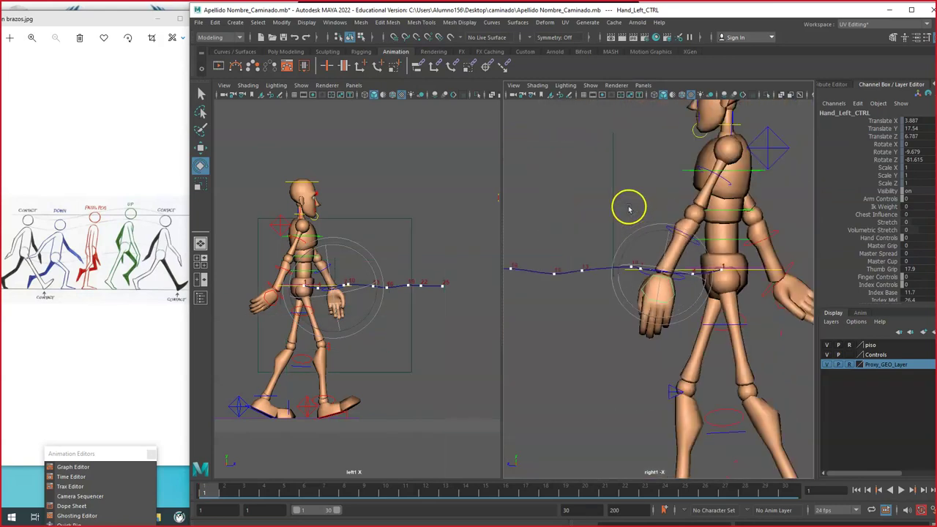
scroll(631, 205, up, 2)
click(631, 191)
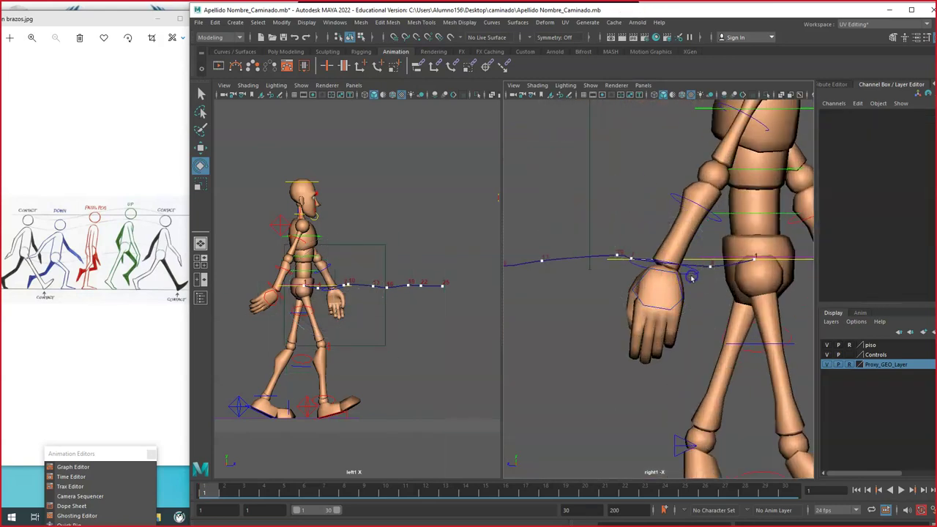
click(690, 276)
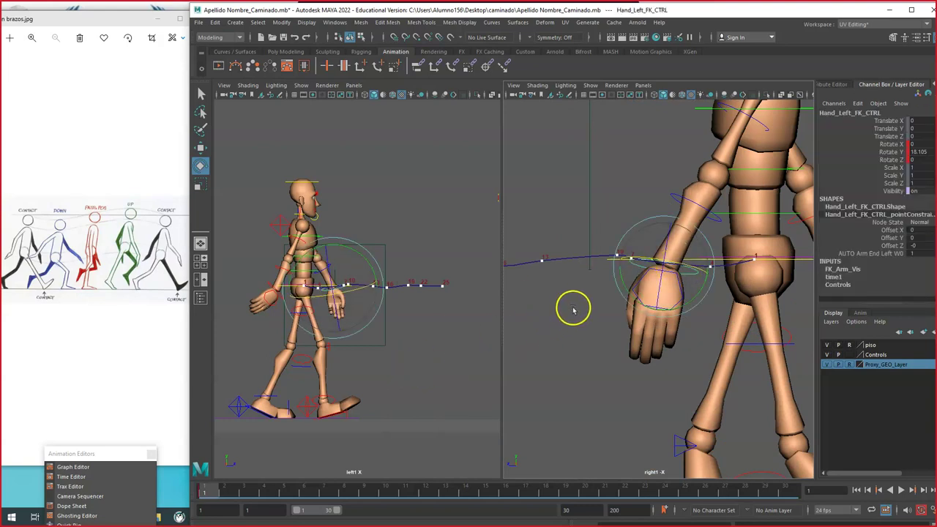
drag(680, 264, 659, 261)
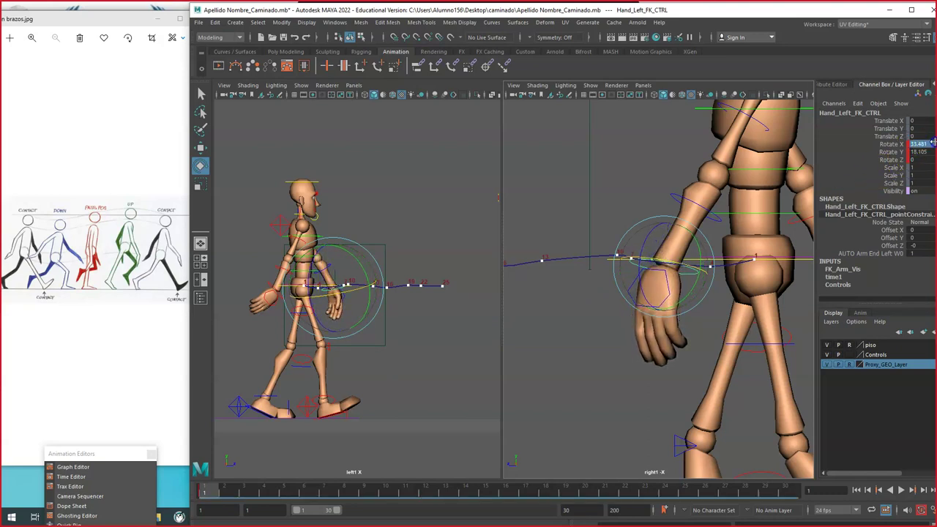
text(30)
key(Return)
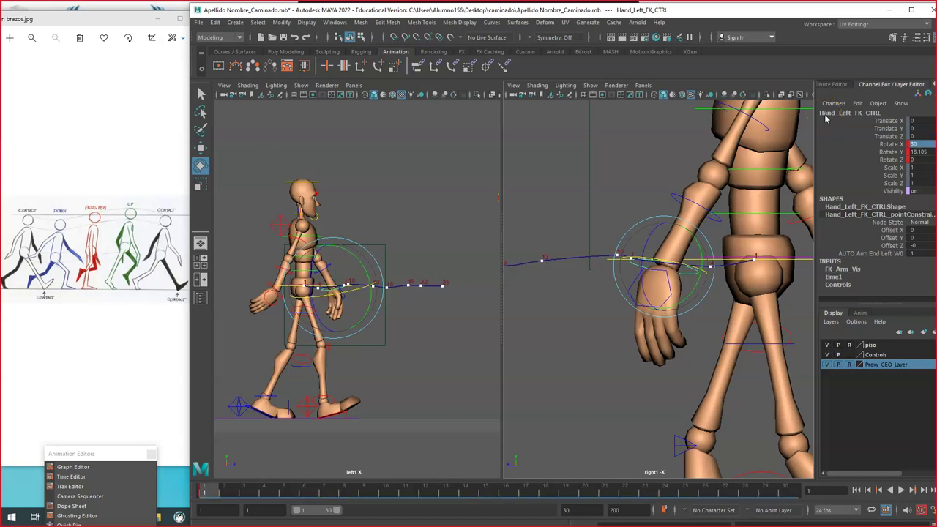
Step: On frame 1, set the right hand's Rotate X to 30 and its Rotate Y to -25
click(261, 283)
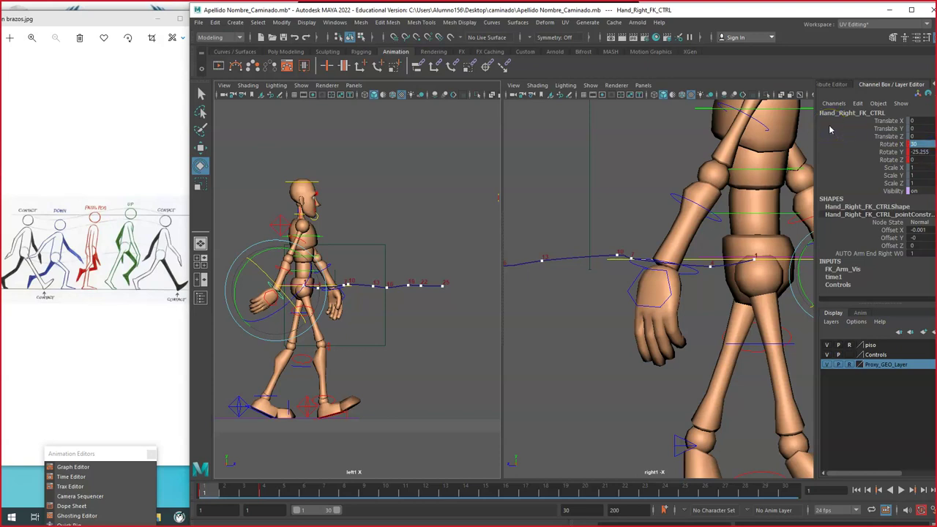
click(917, 152)
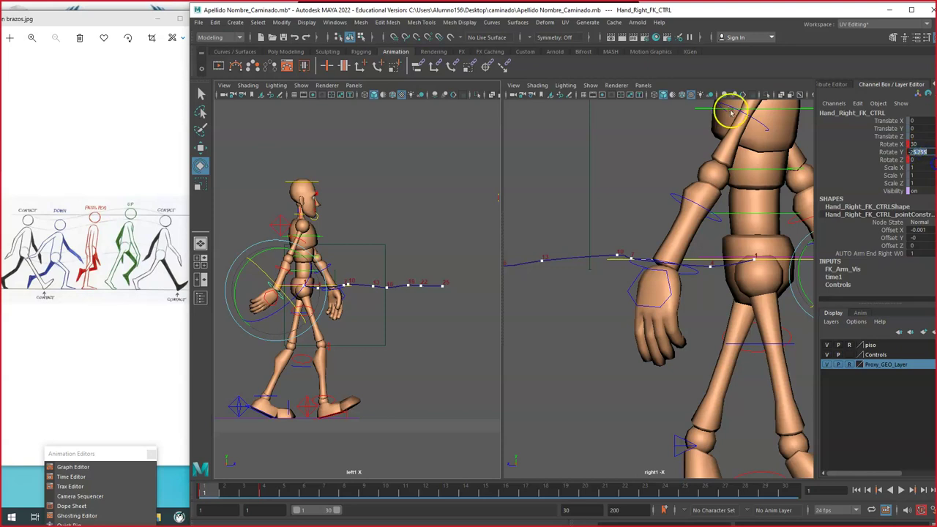
key(Return)
click(372, 317)
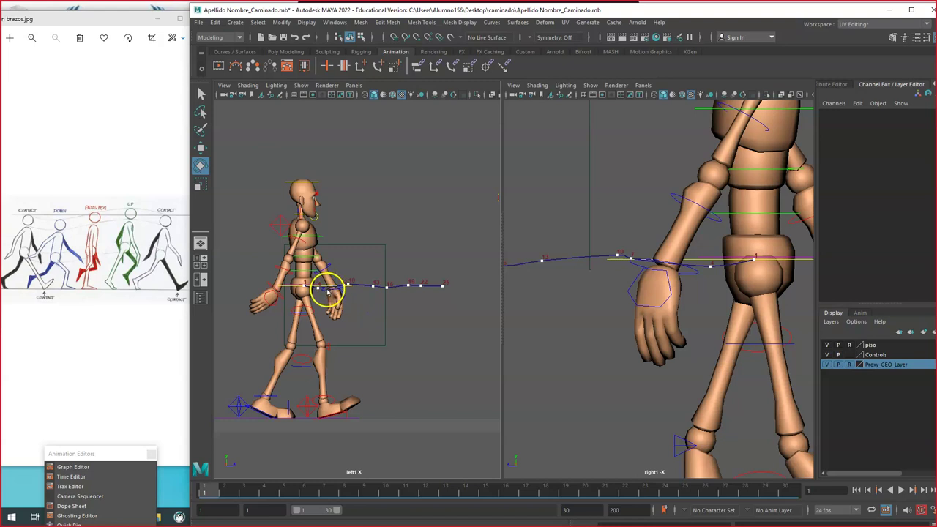
Step: Set the left hand's Rotate Y to 25 on frame 1 and compare both hands' rotation values
click(330, 288)
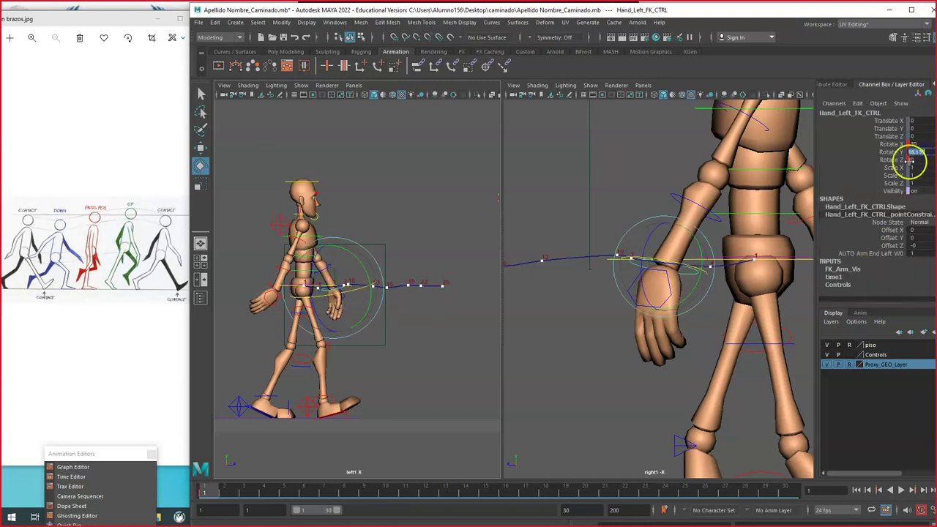
key(Return)
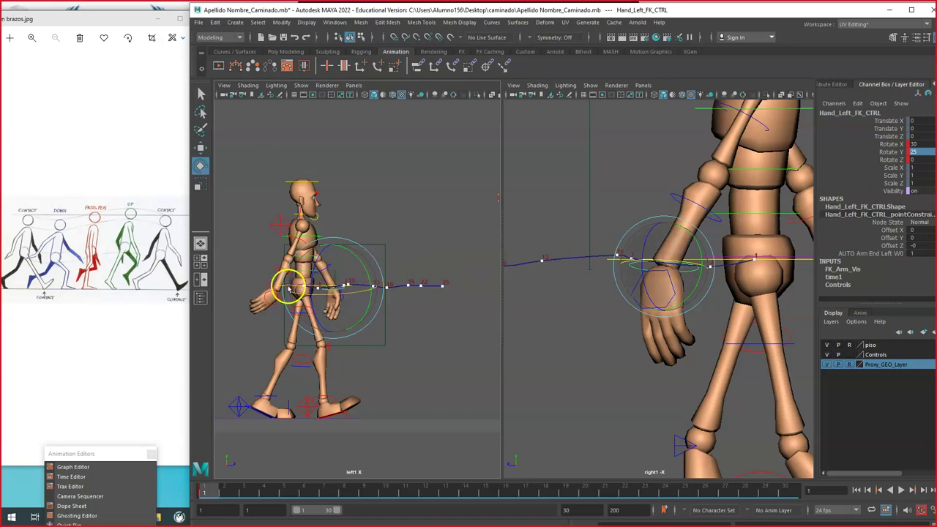
click(248, 278)
click(268, 278)
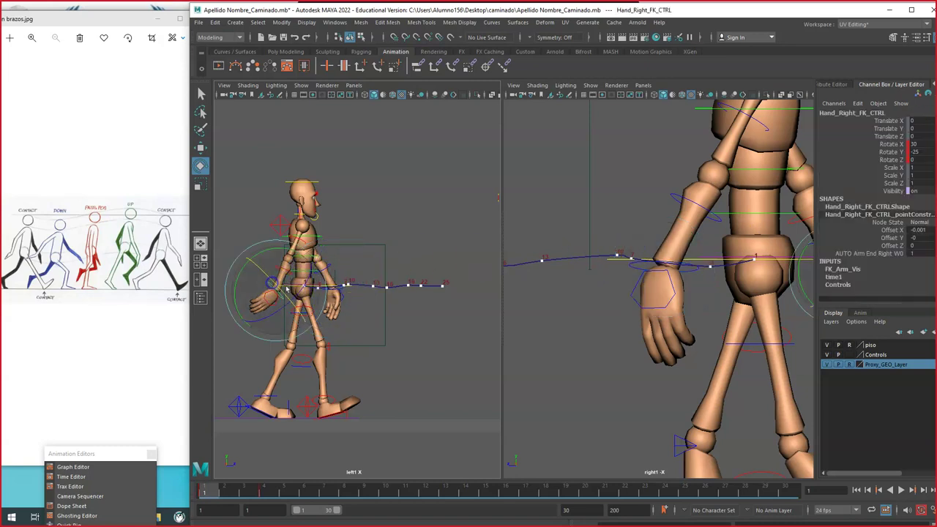
click(325, 329)
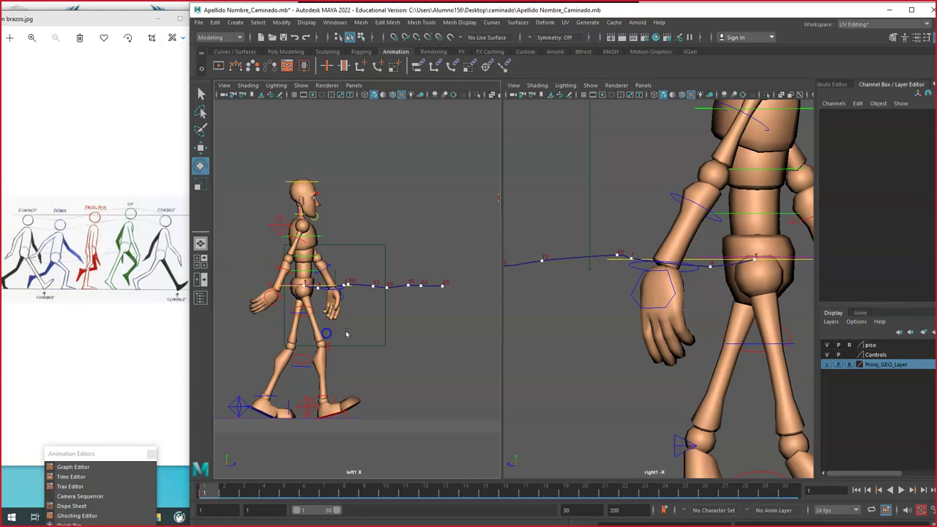
click(344, 290)
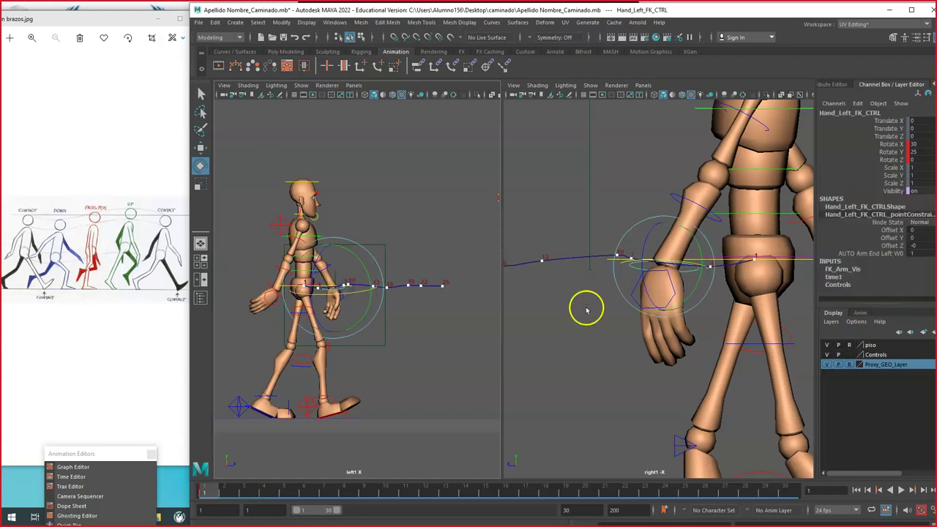
Step: On frame 4, twist the right hand to a Rotate X of 50
drag(212, 494, 272, 481)
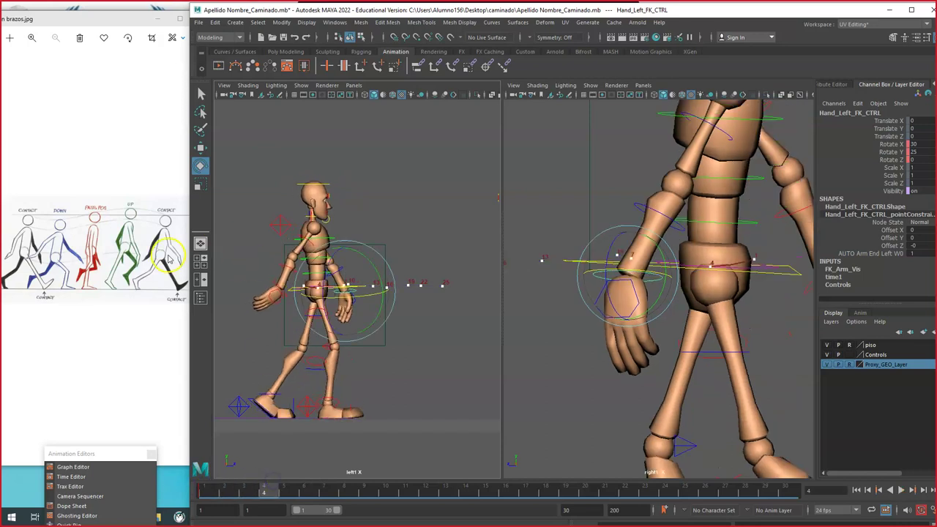
click(275, 284)
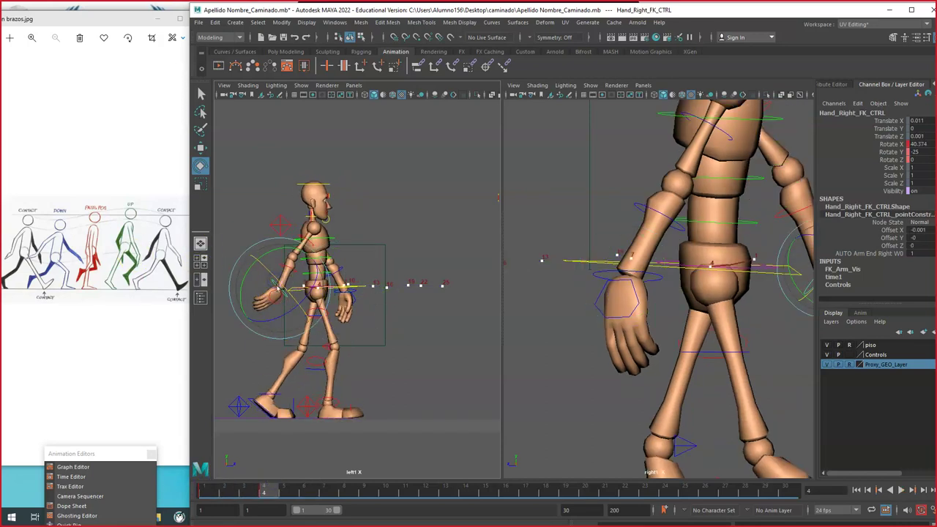
drag(275, 281, 283, 288)
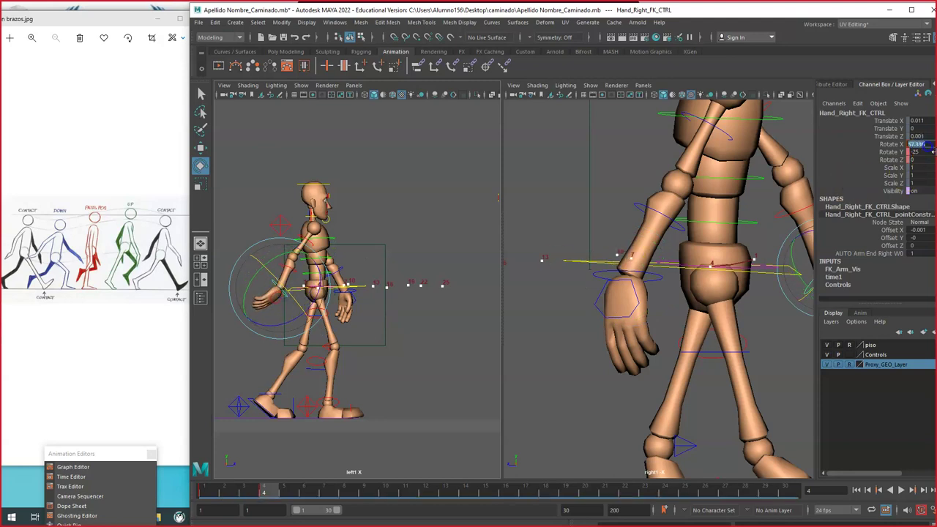
key(Return)
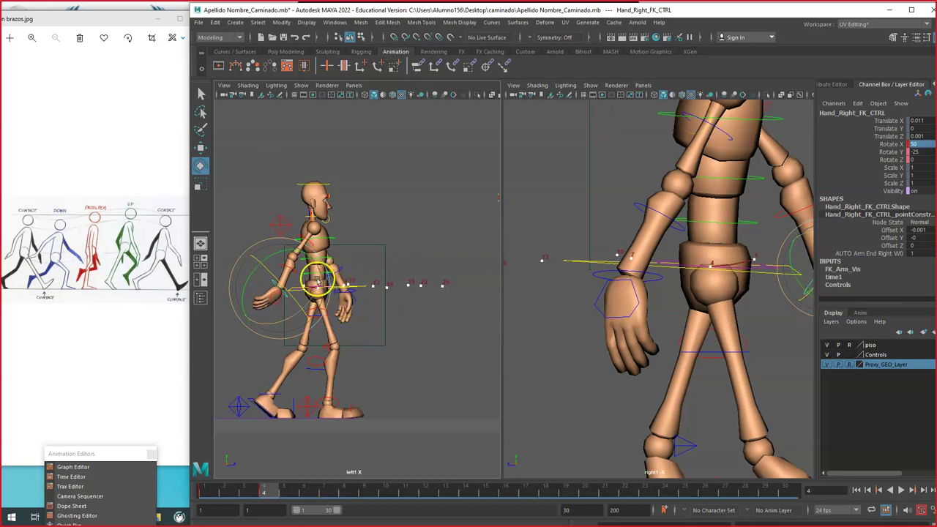
Step: On frame 4, bend the right hand to a Rotate Y of -35, undoing the stray free rotation
drag(318, 282, 319, 284)
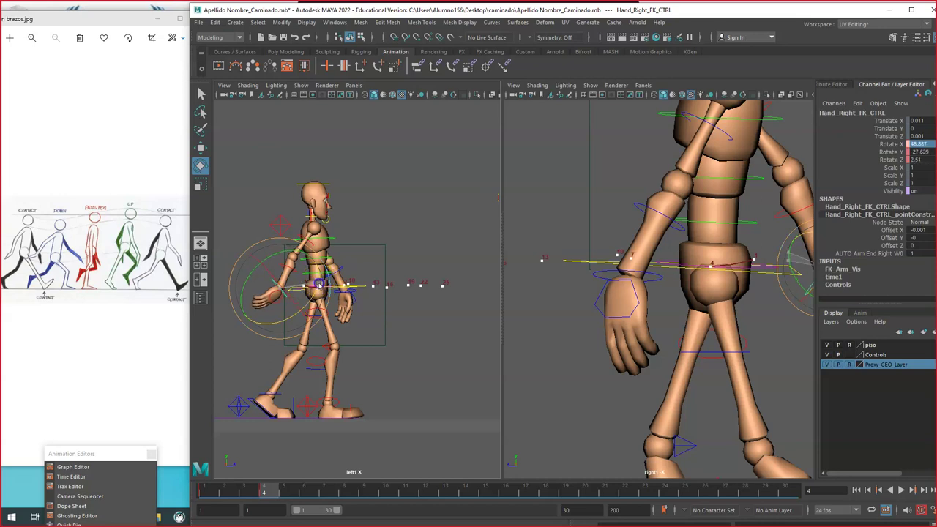
key(ctrl+z)
click(897, 151)
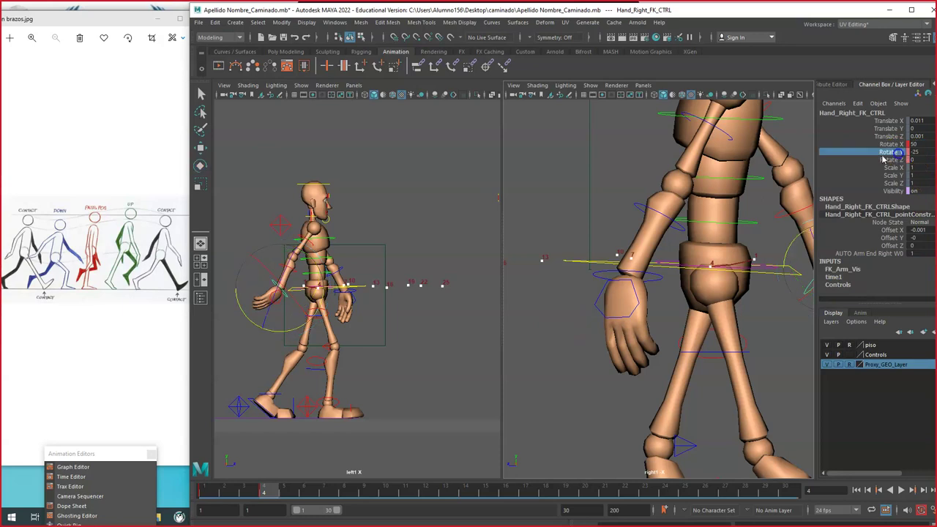
middle_drag(538, 212, 516, 212)
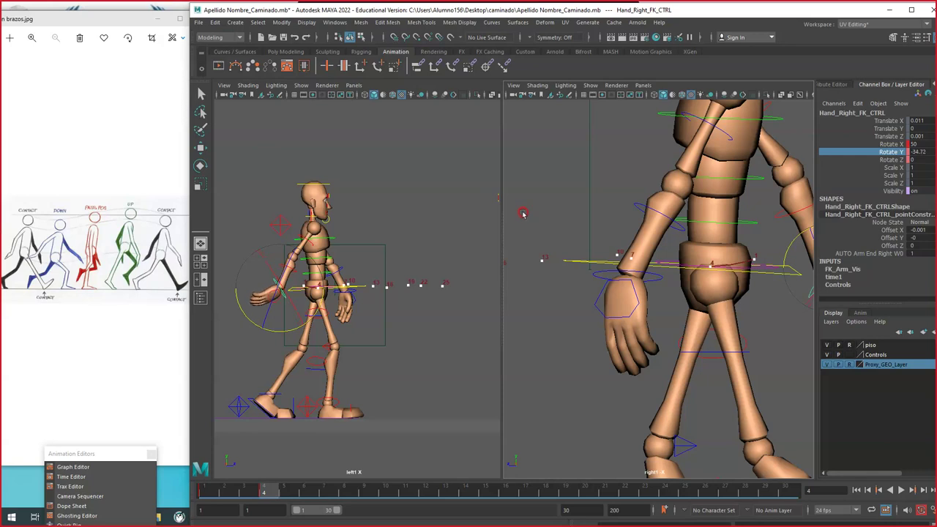
double_click(916, 151)
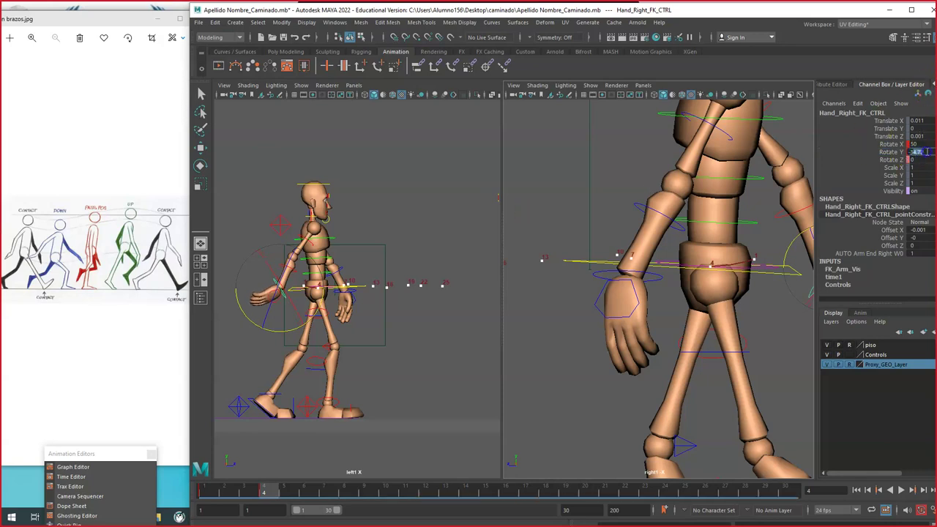
text(-55)
key(Return)
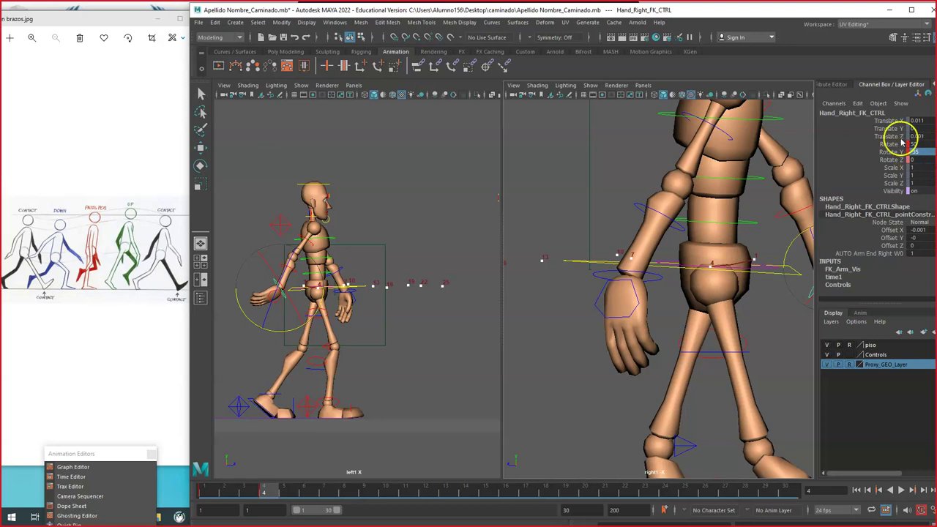
click(387, 382)
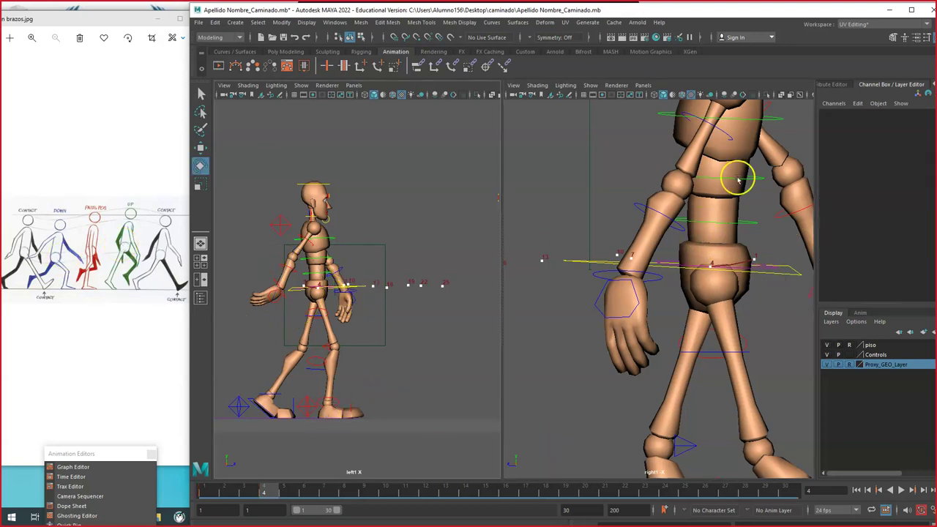
Step: On frame 4, swing the left upper arm forward to a Rotate Y of about -44.1 and bend the left forearm upward
click(725, 130)
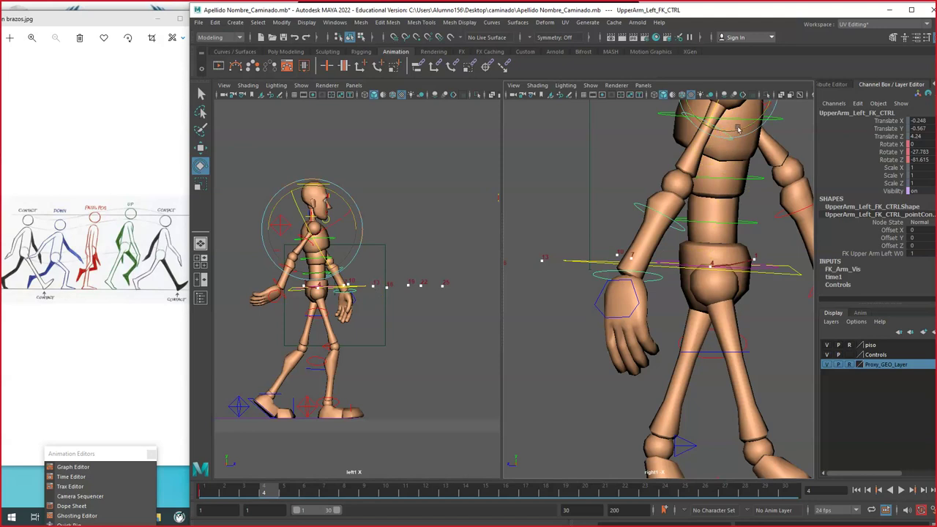
drag(738, 129, 726, 126)
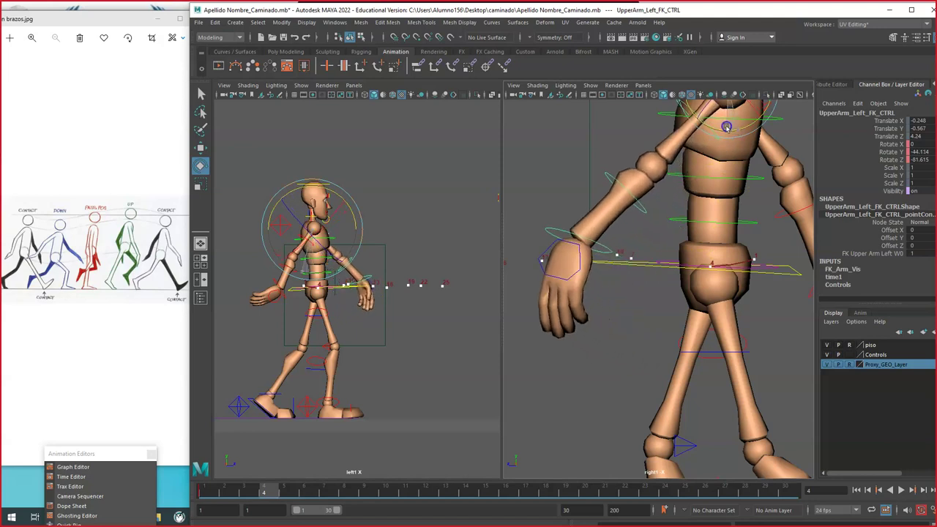
click(427, 237)
click(382, 247)
drag(383, 247, 383, 232)
click(435, 224)
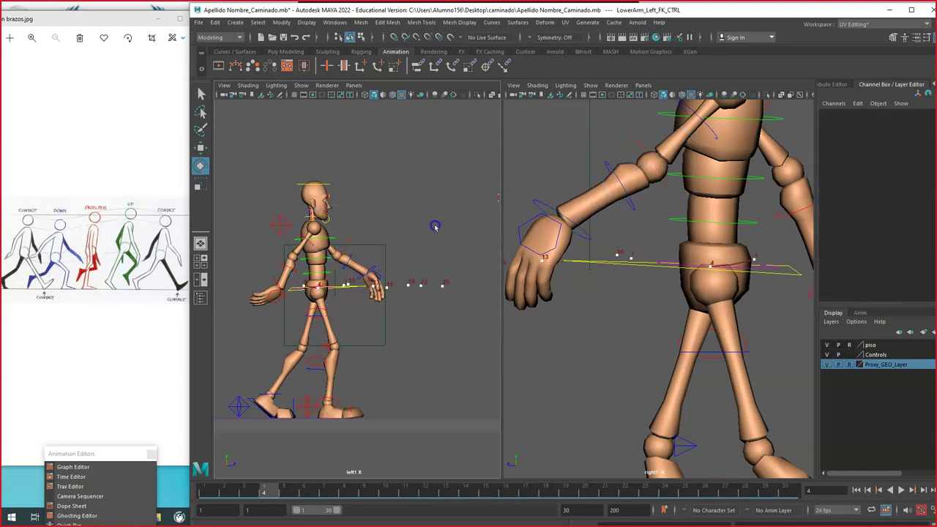
Step: On frame 4, bend the left hand to a Rotate Y of 10, undoing the stray rotations
click(395, 278)
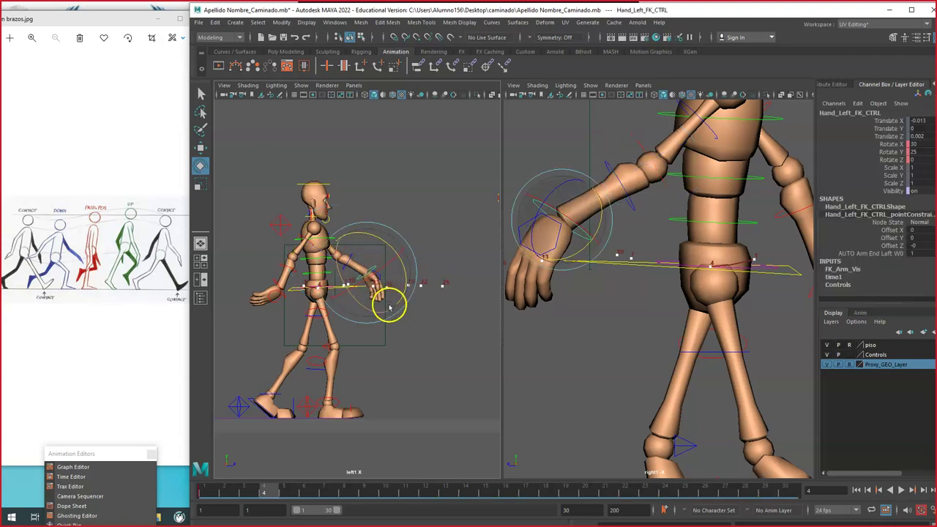
drag(403, 311, 407, 305)
key(ctrl+z)
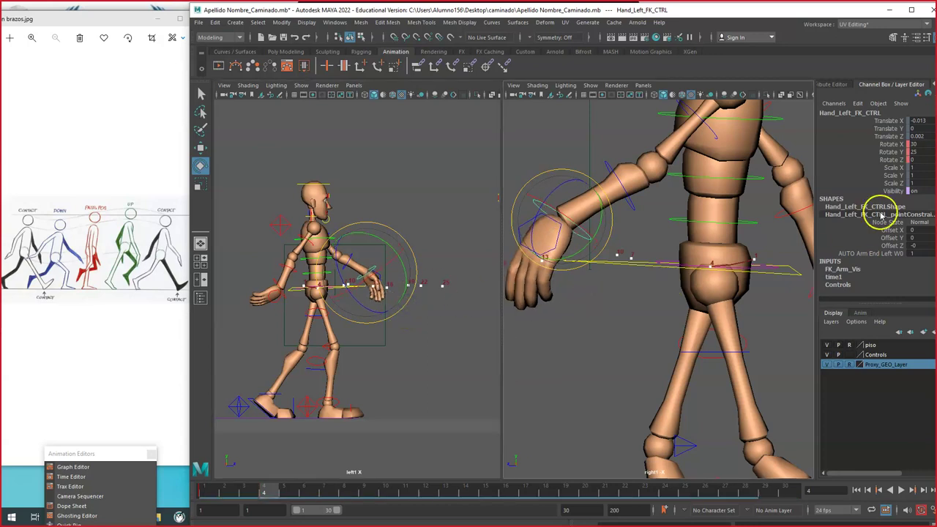
click(892, 160)
middle_drag(504, 198, 453, 199)
key(ctrl+z)
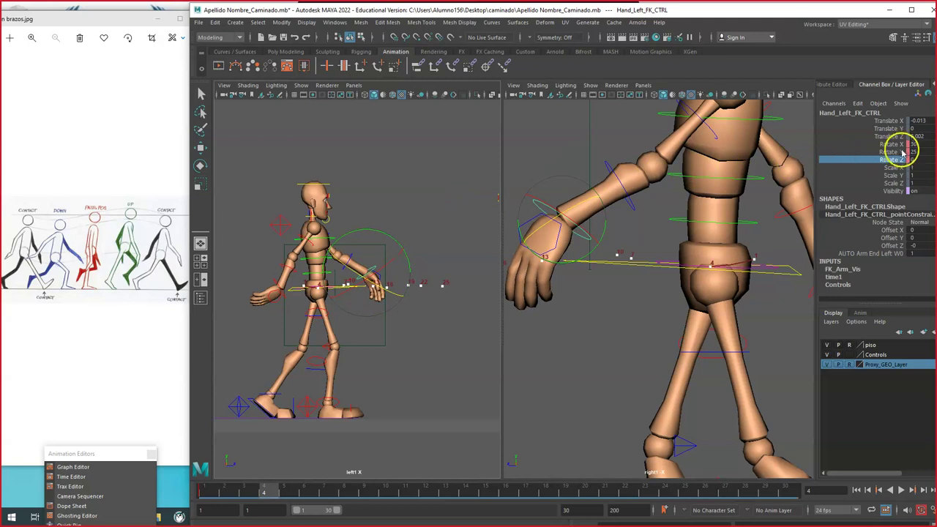
click(851, 152)
middle_drag(359, 193, 387, 205)
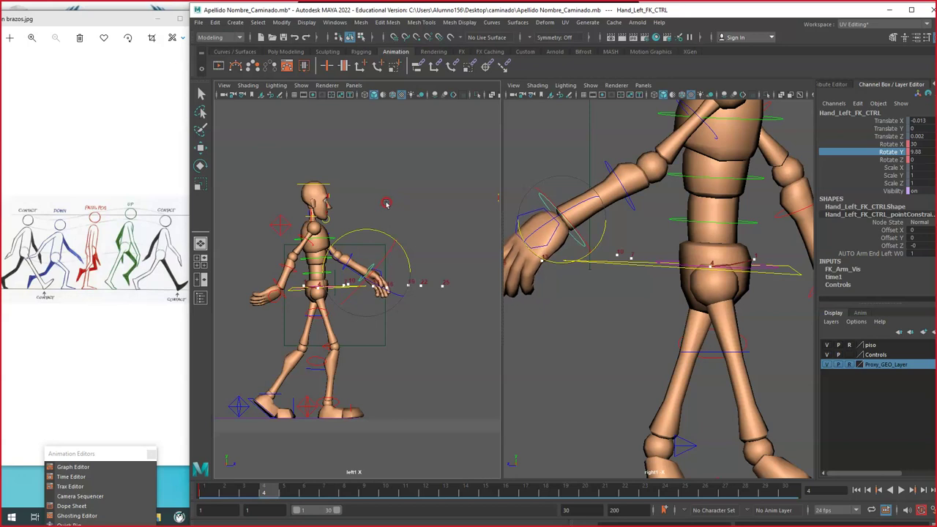
double_click(919, 151)
text(10)
key(Return)
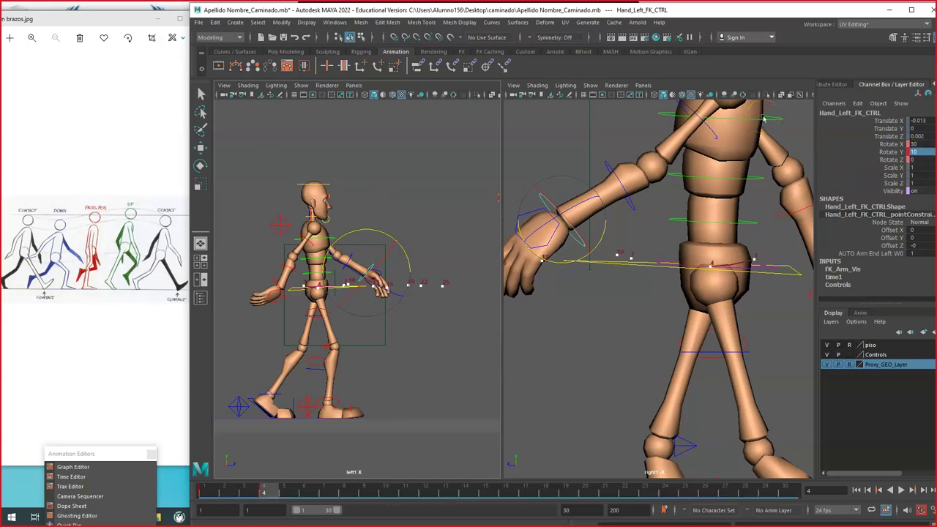
Step: On frame 7, swing the left upper arm down to a Rotate Y of about -6.2 and the right upper arm to about -3.6
drag(295, 491, 330, 477)
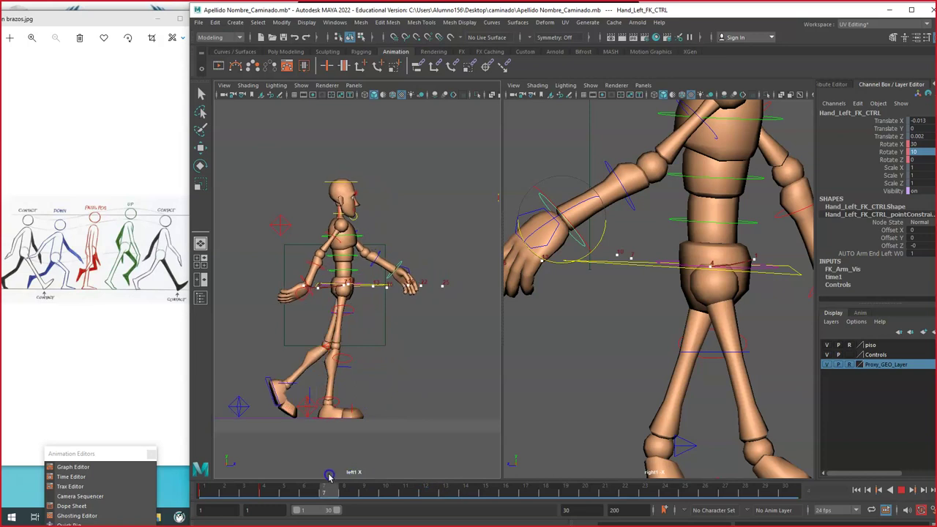
click(329, 476)
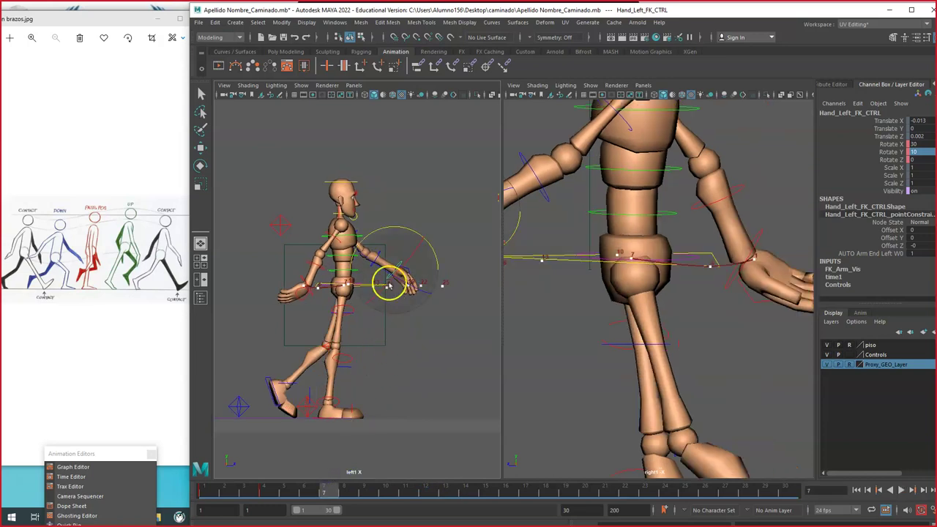
click(629, 130)
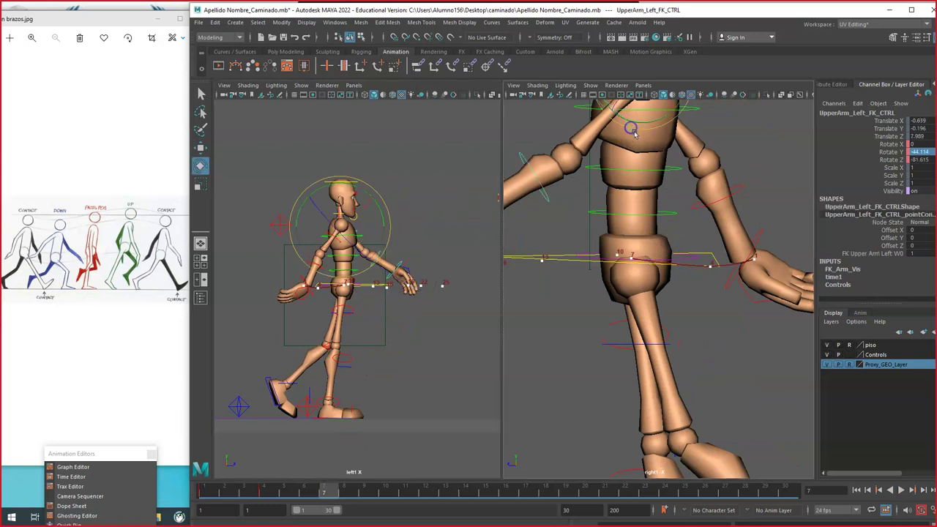
drag(634, 124, 669, 137)
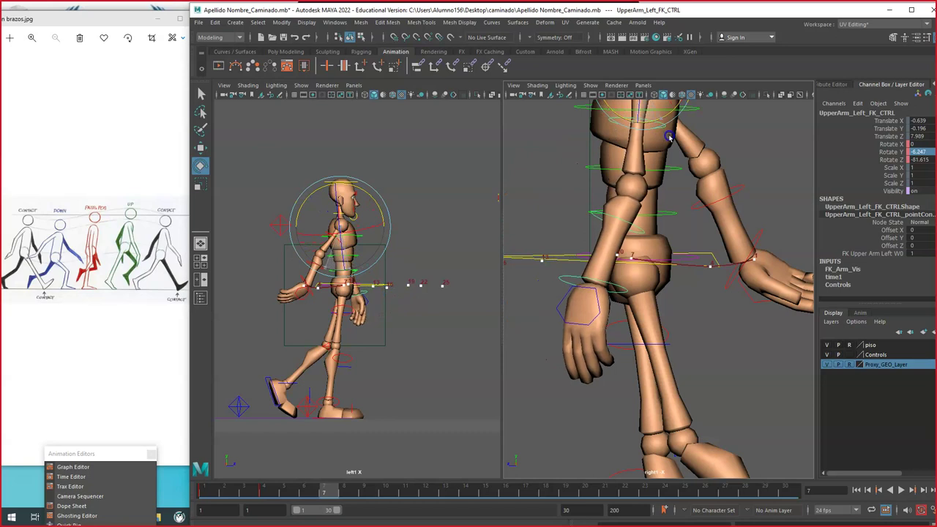
click(421, 205)
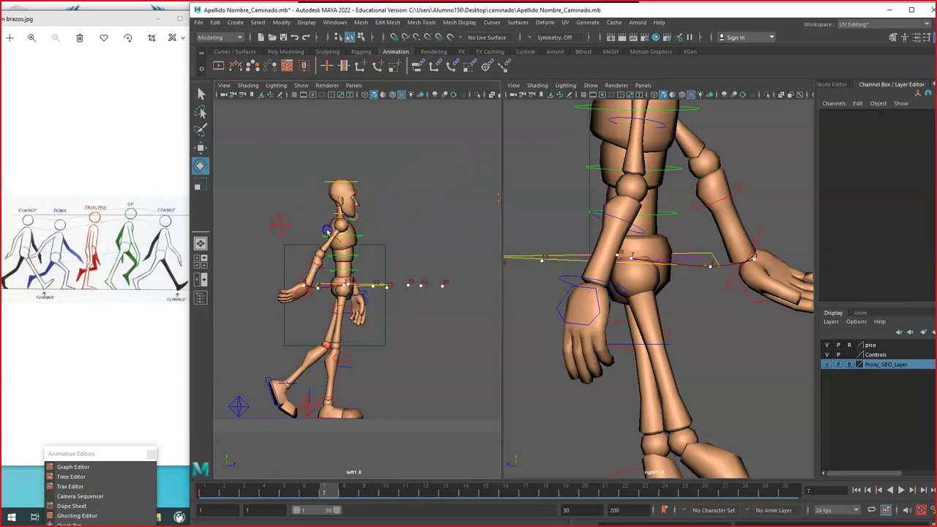
click(326, 230)
drag(296, 213, 303, 233)
Step: Check the arm poses up to frame 13 and reposition the walk-cycle reference image for comparison
drag(324, 496, 380, 502)
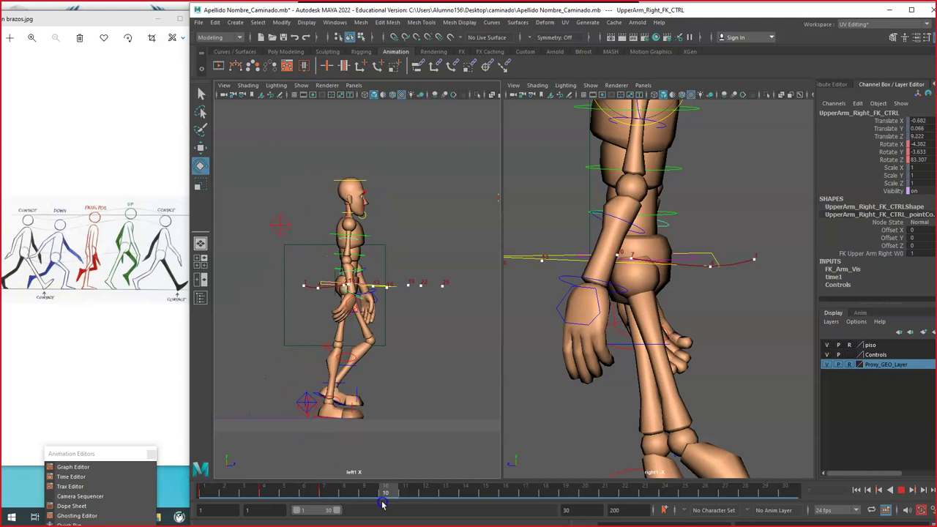
drag(382, 504, 445, 503)
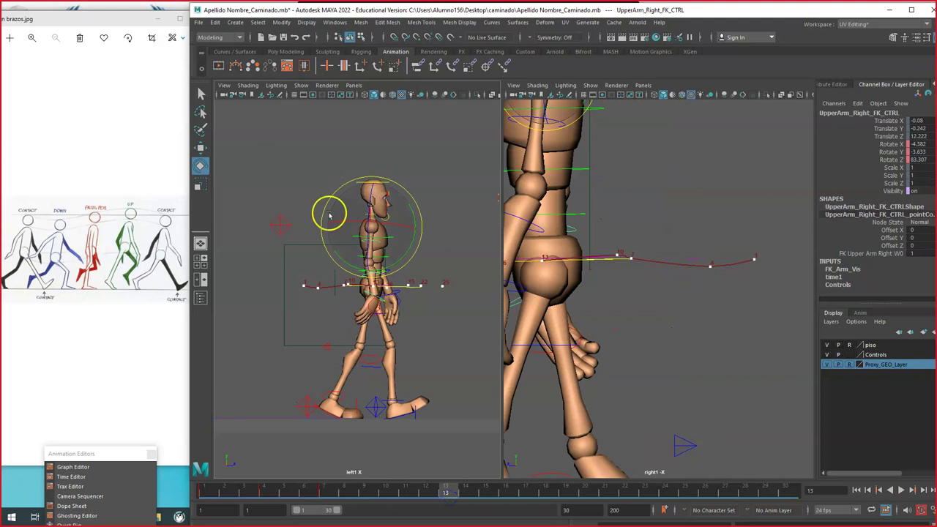
drag(118, 19, 136, 406)
click(114, 362)
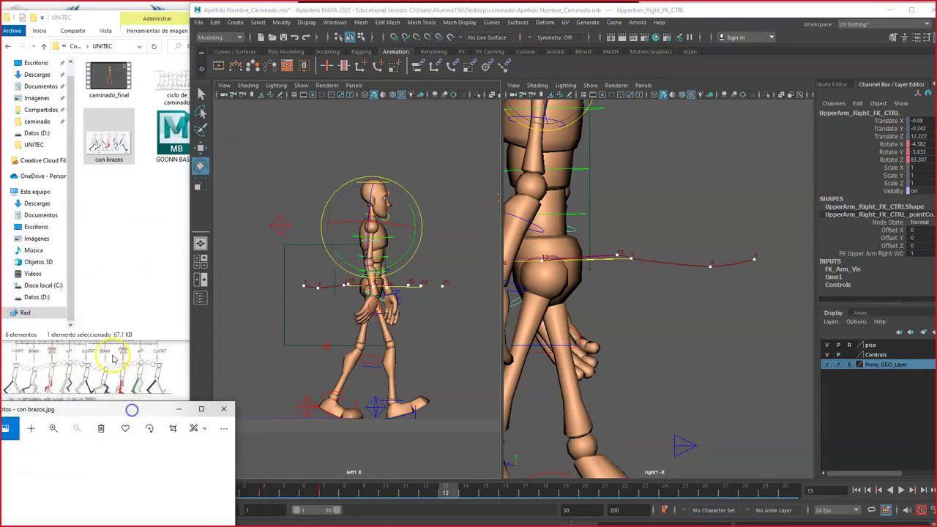
drag(136, 408, 106, 74)
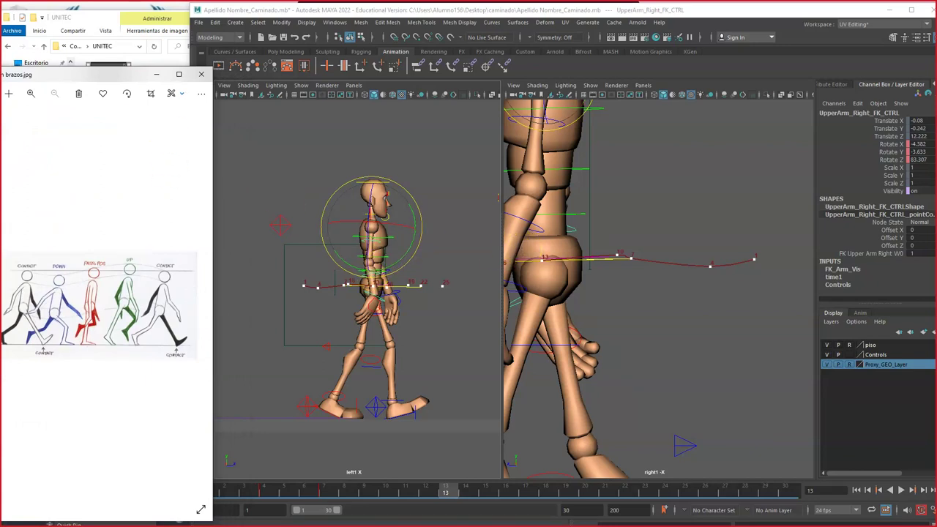
drag(42, 73, 16, 117)
Step: On frame 16, swing the right upper arm forward to a Rotate Y of about 37.6
drag(454, 489, 508, 489)
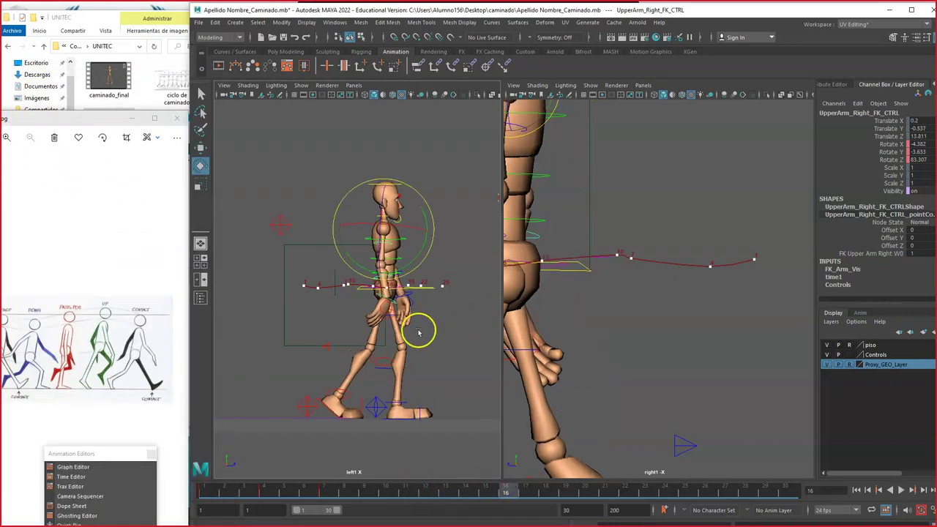
click(451, 245)
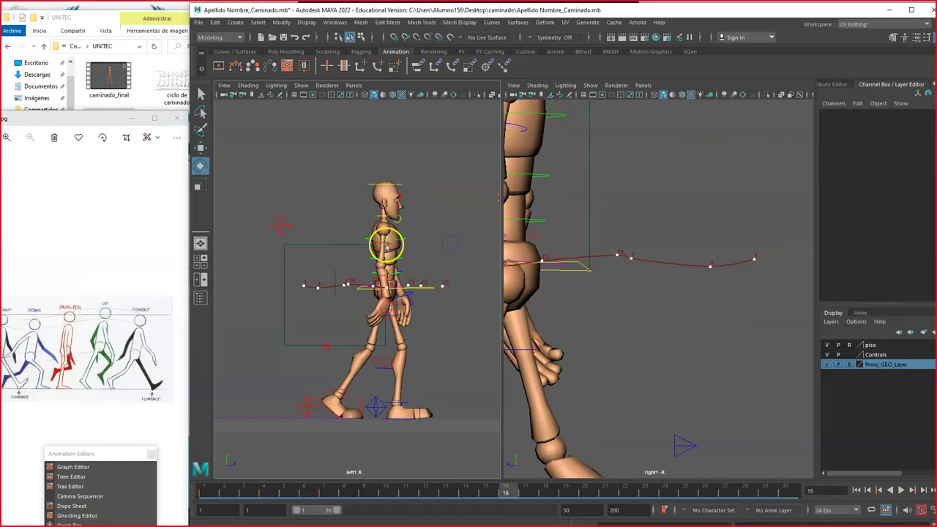
click(421, 257)
drag(421, 257, 455, 221)
Step: On frame 16, swing the left upper arm backward to a Rotate Y of about 45.1
scroll(600, 199, down, 4)
click(586, 204)
click(615, 216)
click(554, 230)
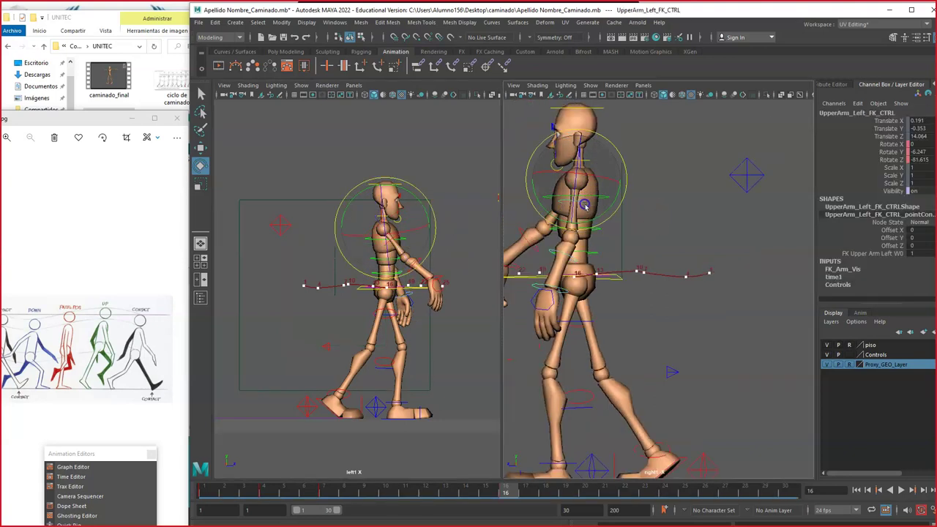
drag(610, 212, 677, 166)
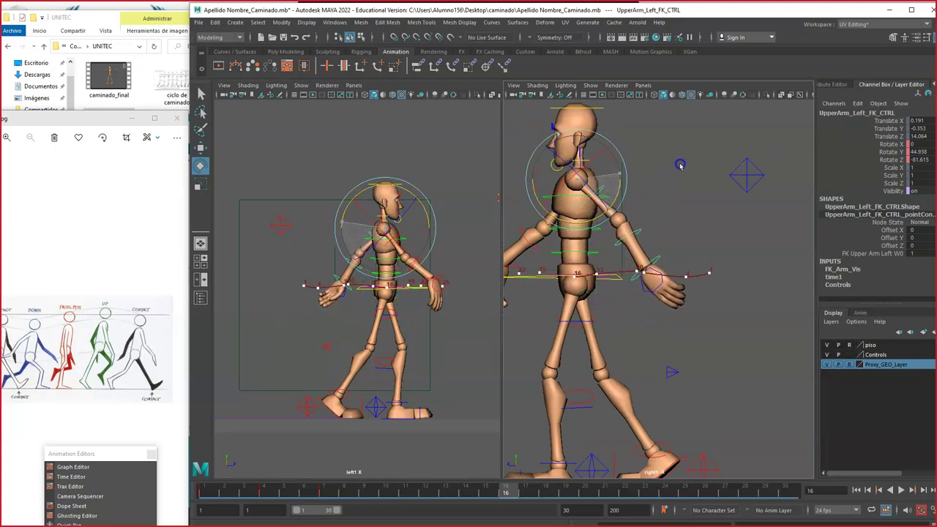
Step: On frame 19, shift the center root control slightly back to a Translate Z of about 16.6
key(alt+v)
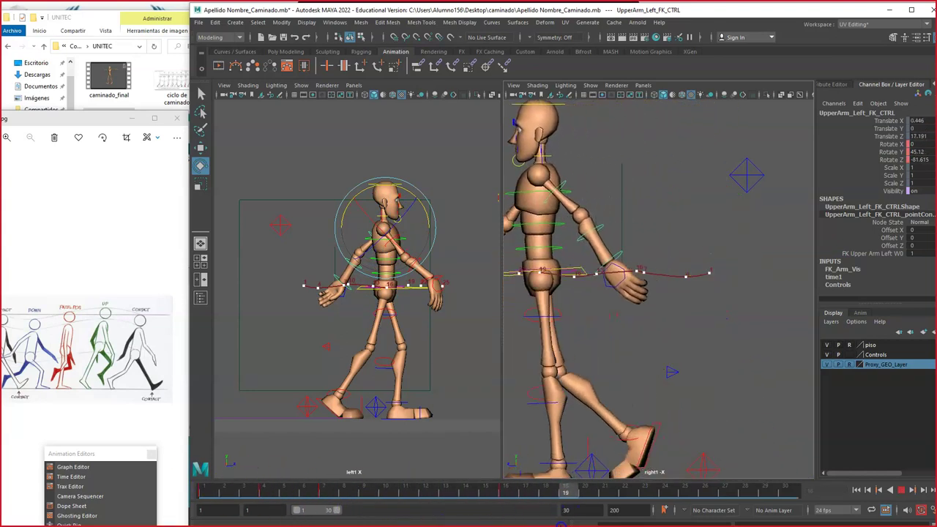
click(576, 495)
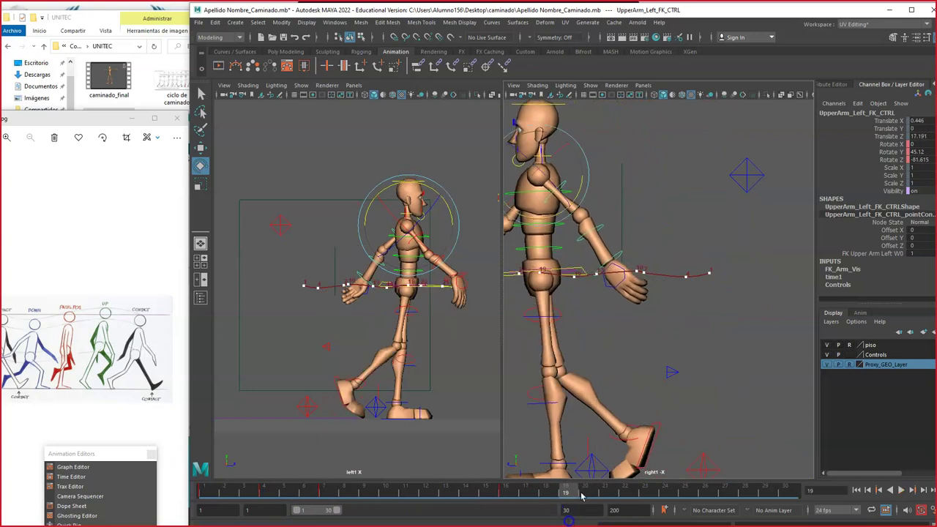
click(577, 267)
click(591, 298)
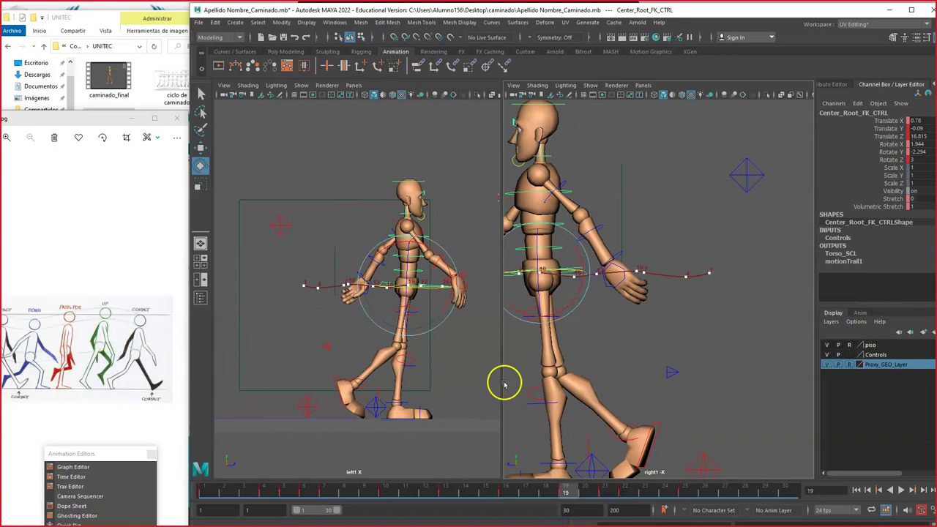
key(w)
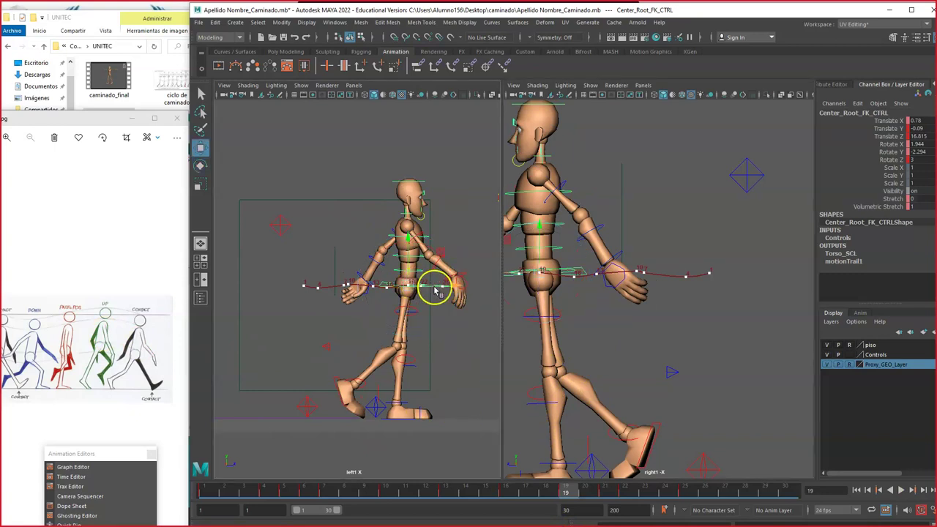
drag(436, 289, 436, 289)
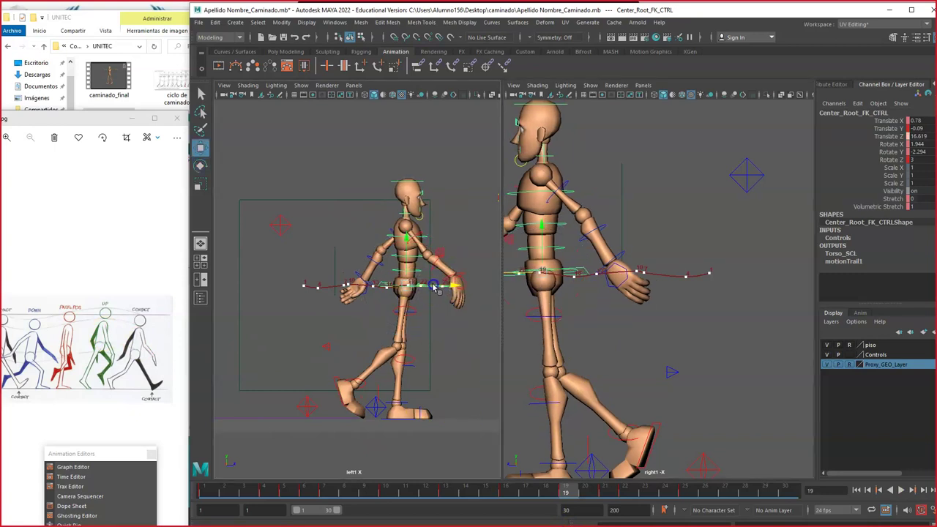
Step: On frame 25, swing the right upper arm backward to a Rotate Y of about -29.1
key(alt+v)
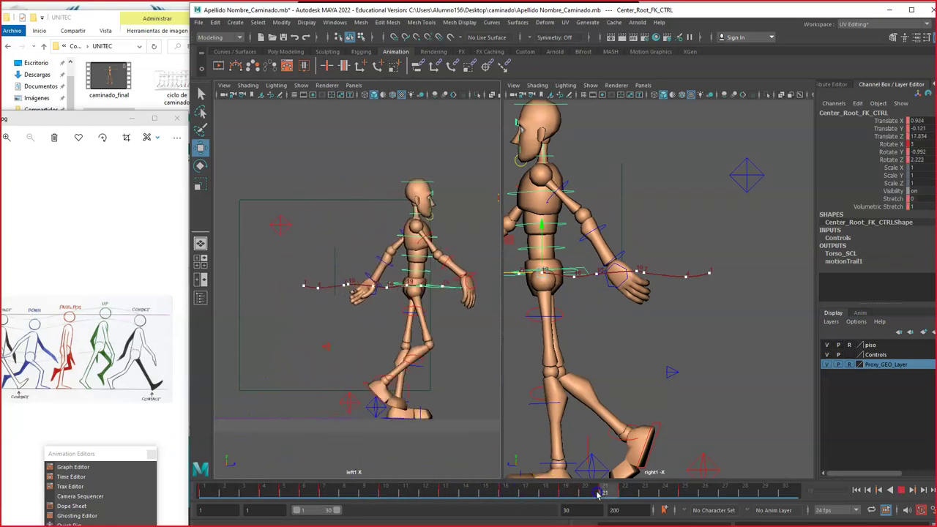
click(686, 496)
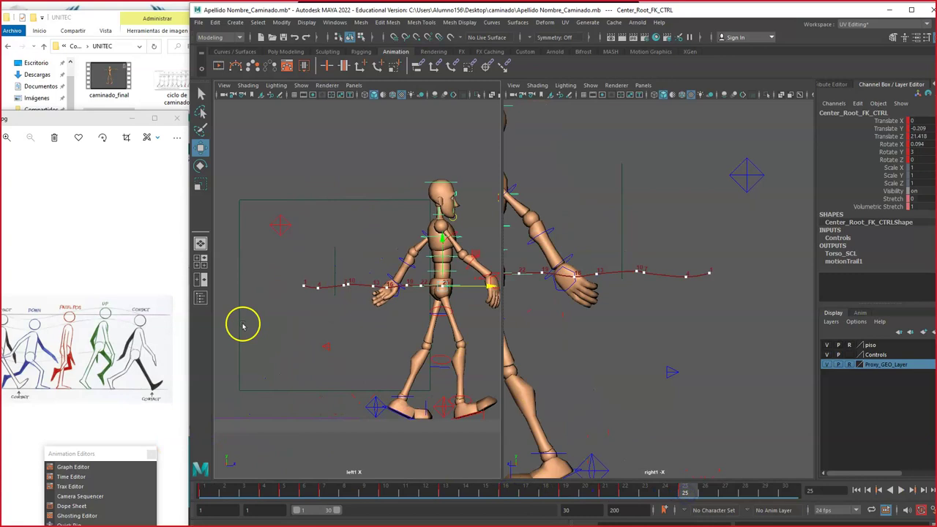
click(476, 232)
click(459, 236)
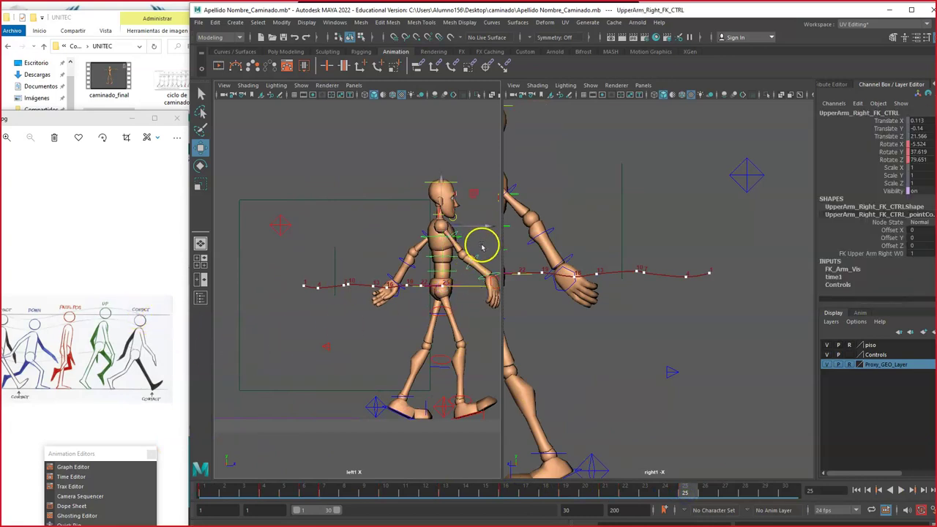
key(e)
drag(484, 234, 453, 273)
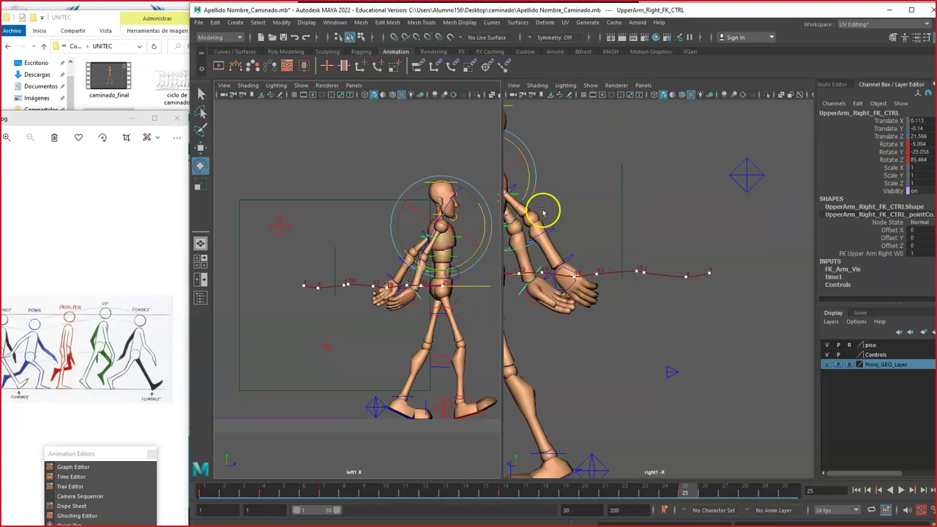
Step: On frame 25, swing the left upper arm forward, opposite the right arm
click(582, 199)
click(518, 185)
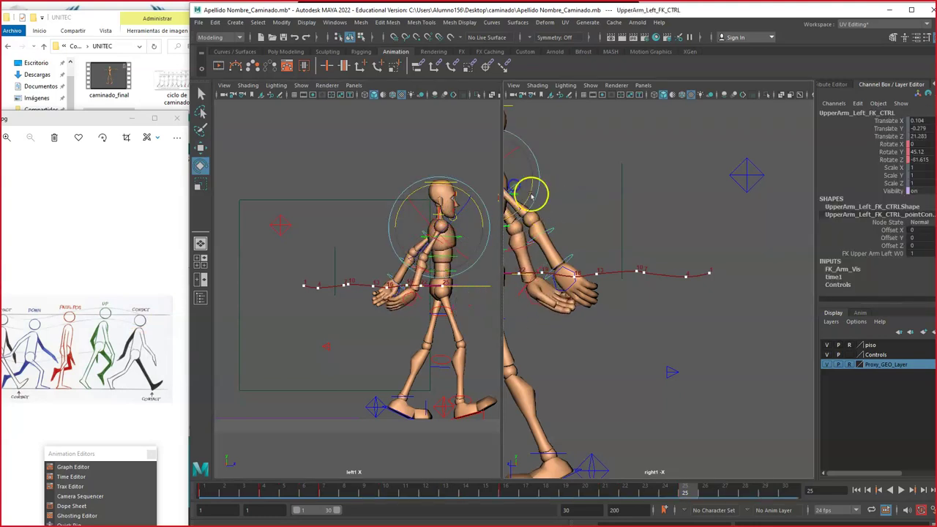
drag(482, 220, 471, 8)
drag(472, 197, 471, 193)
Step: Replace the right1 camera view with the front view and scrub the walk to review it through frame 21
drag(688, 492, 204, 479)
click(577, 218)
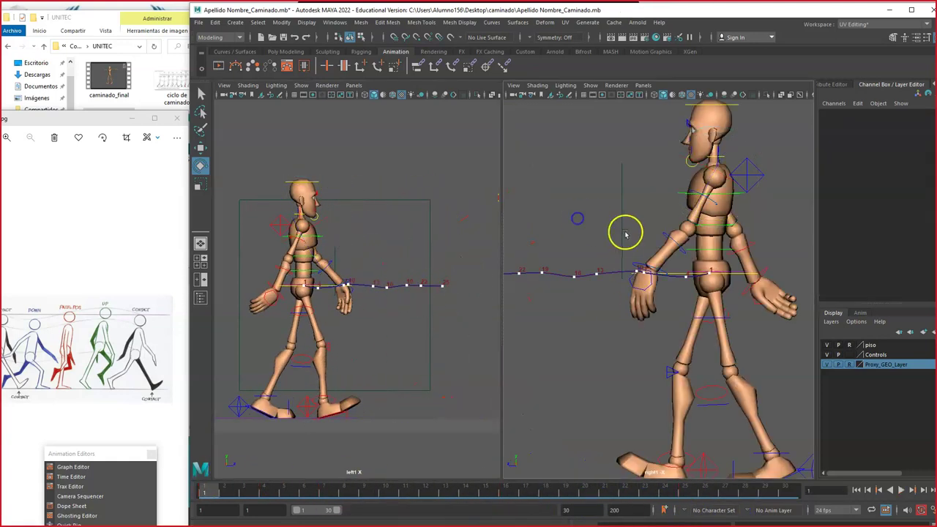
click(642, 85)
mouse_move(662, 114)
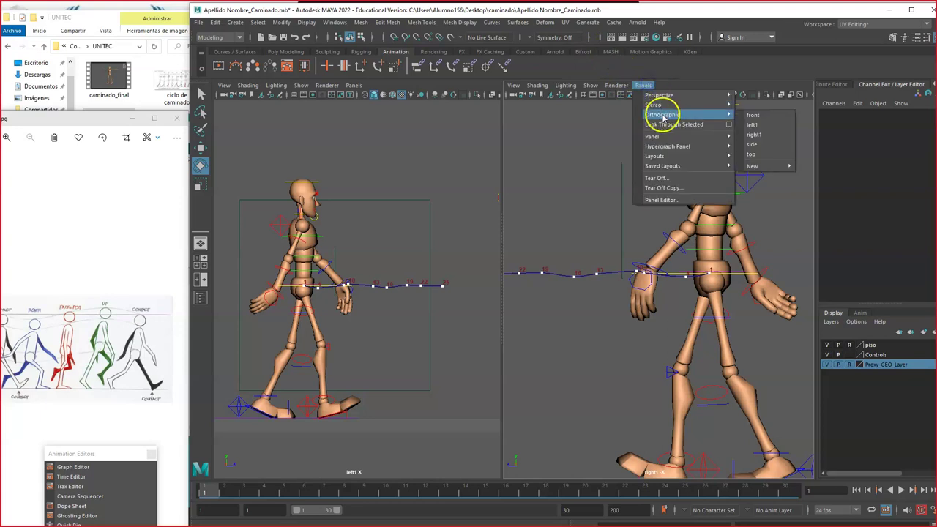
click(754, 117)
drag(512, 495, 252, 488)
click(528, 482)
drag(529, 481, 605, 488)
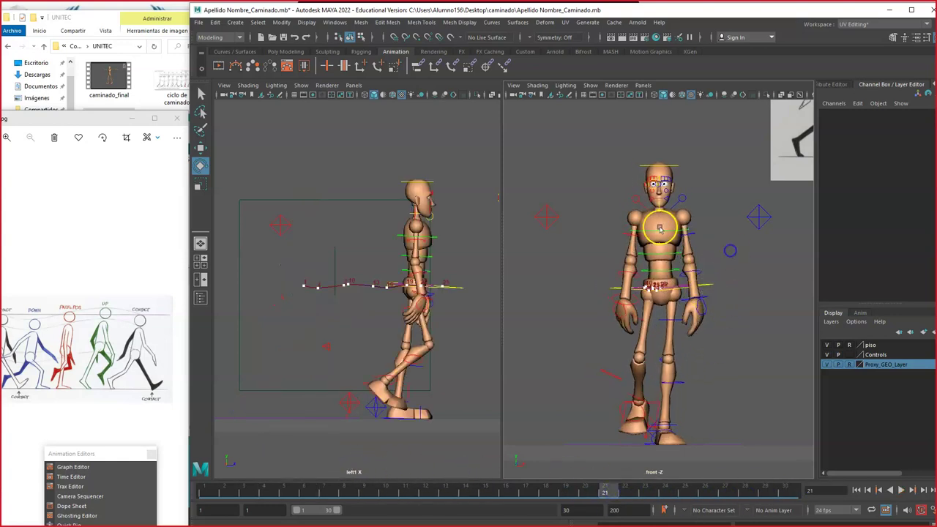
Step: Select the torso controls, replace the left1 camera view with the top view, and review the torso's rotation up to frame 10
click(658, 274)
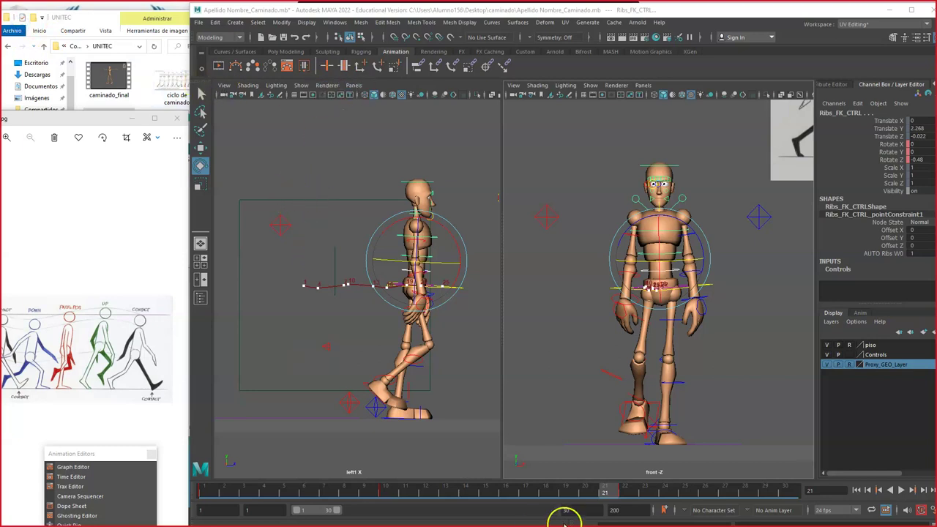
click(354, 85)
mouse_move(417, 114)
click(466, 154)
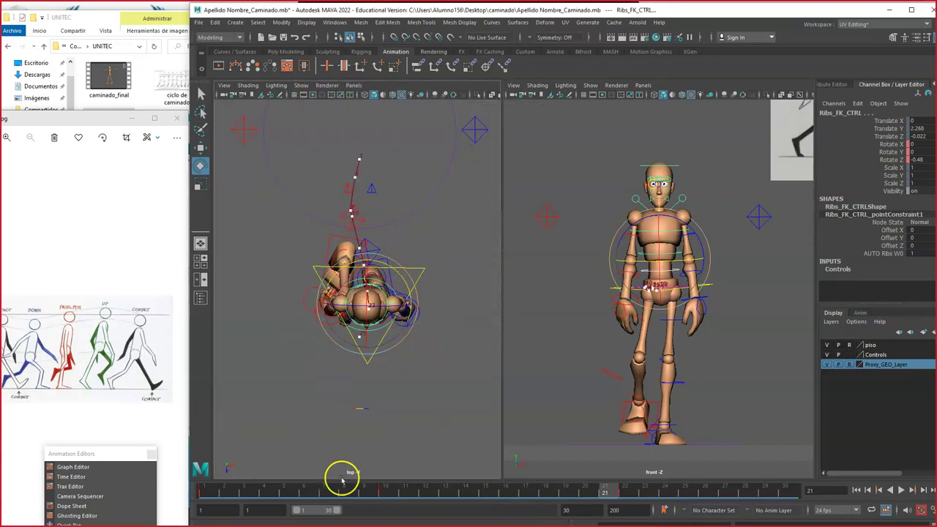
drag(388, 493, 185, 466)
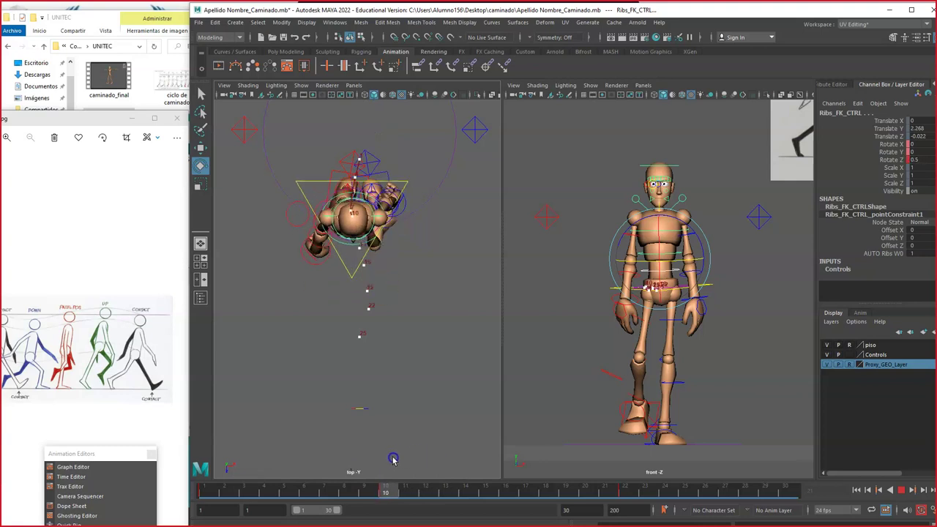
mouse_move(390, 459)
mouse_down()
mouse_move(136, 454)
mouse_move(385, 448)
mouse_up()
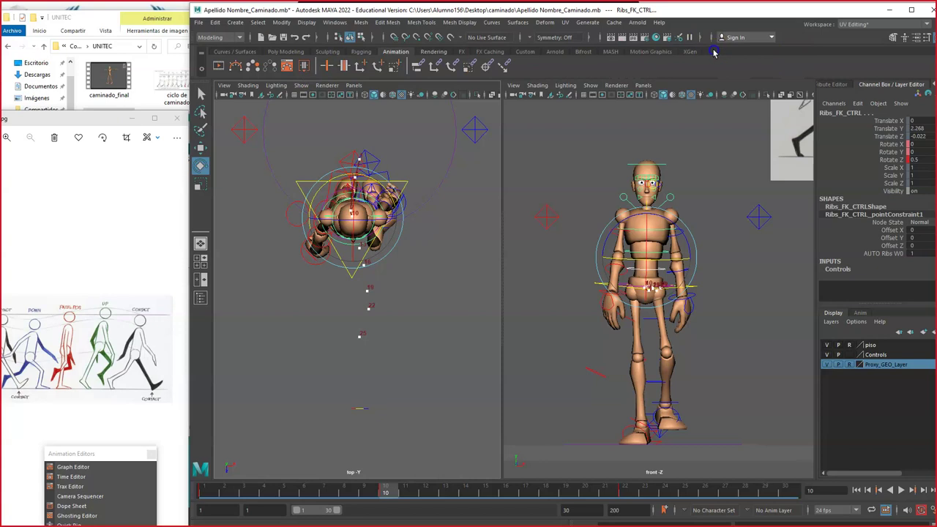
Step: Select the center root control and scrub back to frame 1 to check the hips' rotation from above
click(202, 68)
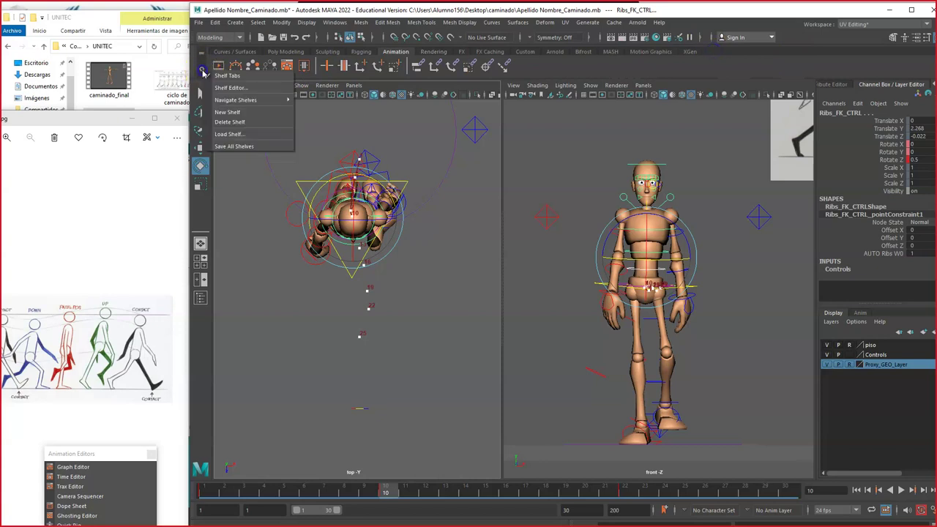
click(415, 141)
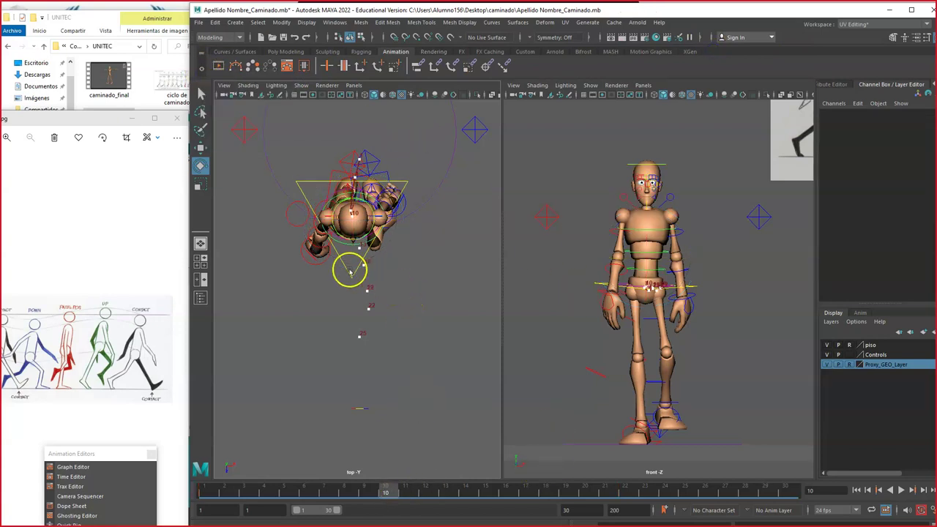
click(349, 271)
drag(386, 489, 183, 475)
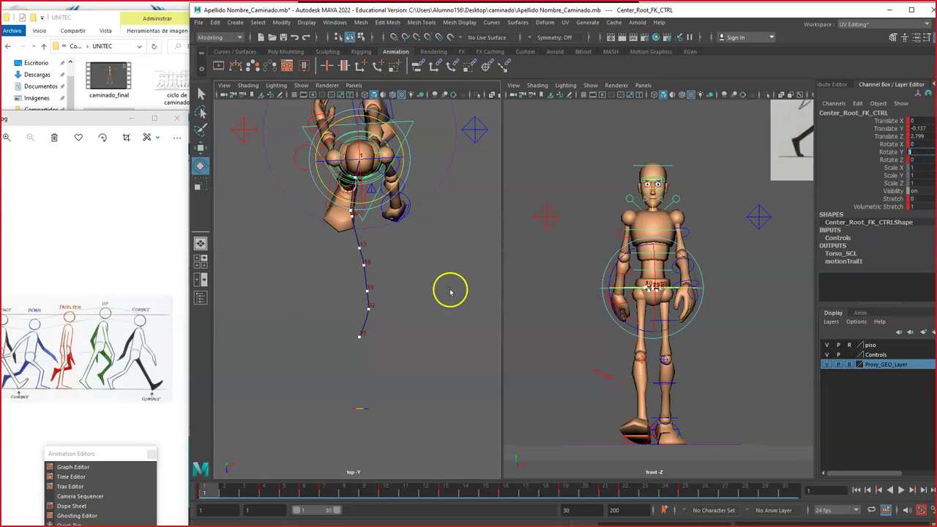
Step: On frame 1, set the torso controls' Rotate Y to -3, opposing the hips
click(709, 231)
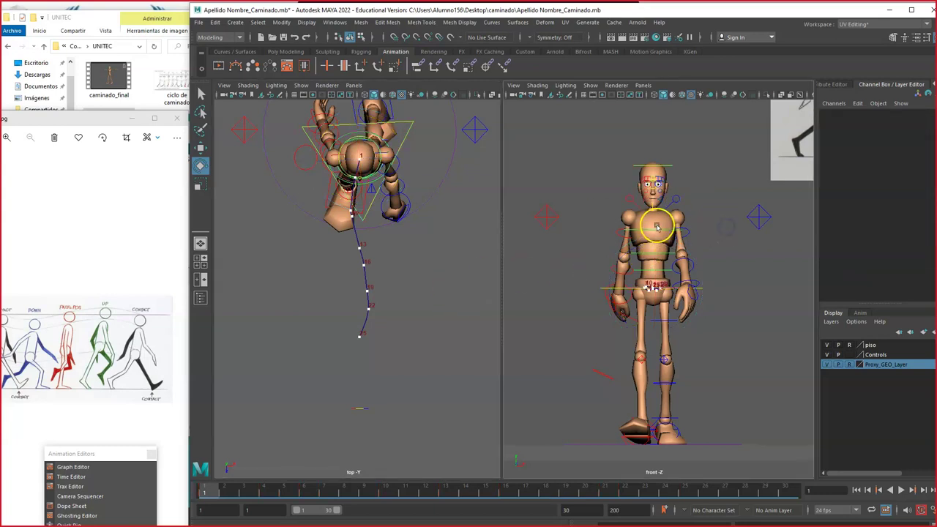
click(658, 270)
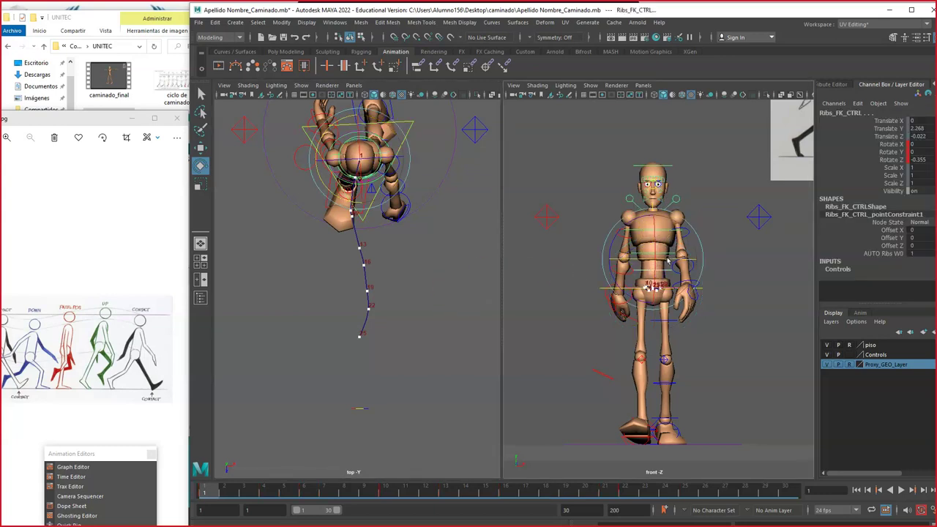
drag(668, 260, 664, 262)
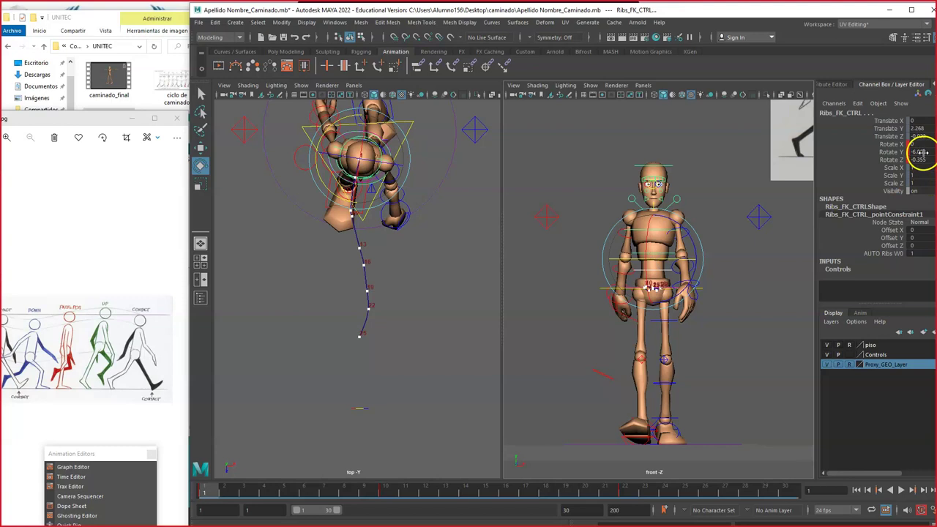
text(-3)
key(Return)
drag(251, 500, 208, 488)
click(455, 284)
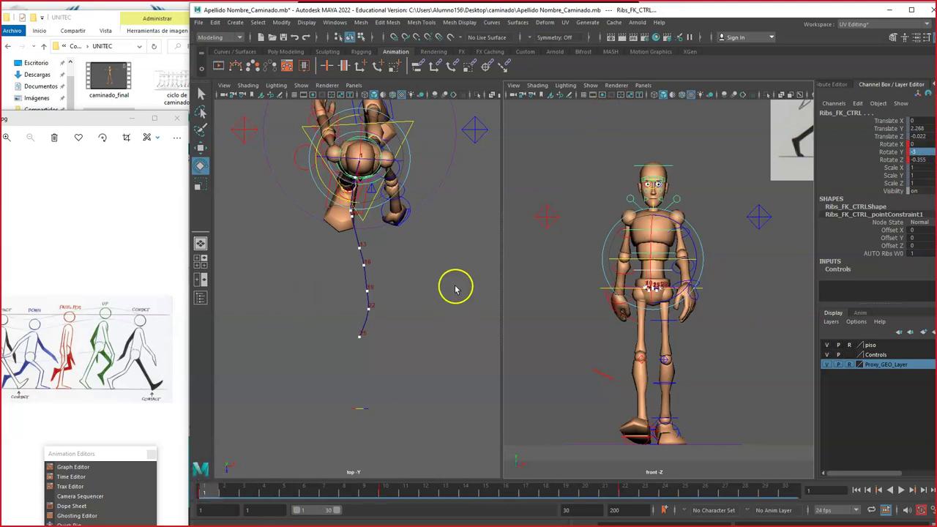
Step: Check the center root's rotation at frame 10 and rearrange the reference images to expose the numbered walk-cycle chart
click(364, 218)
drag(209, 495, 384, 502)
click(120, 278)
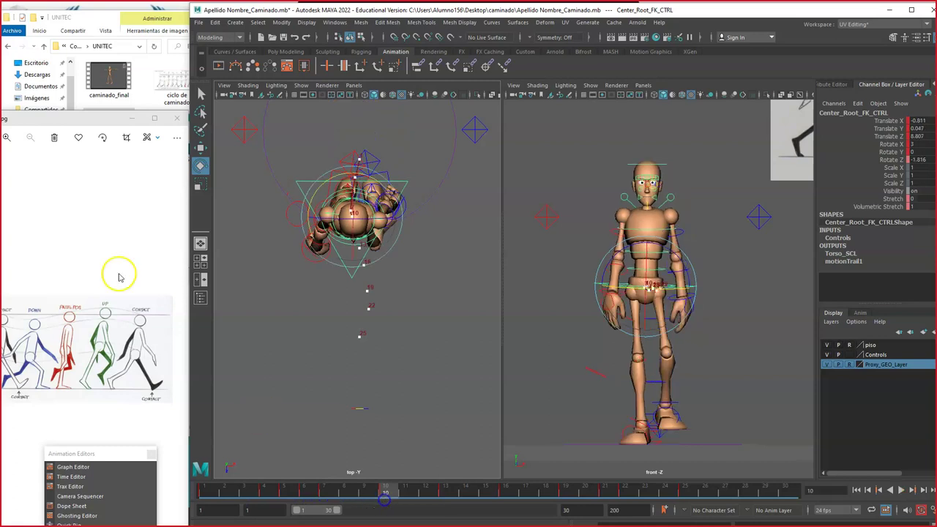
drag(89, 117, 71, 384)
drag(92, 275, 62, 242)
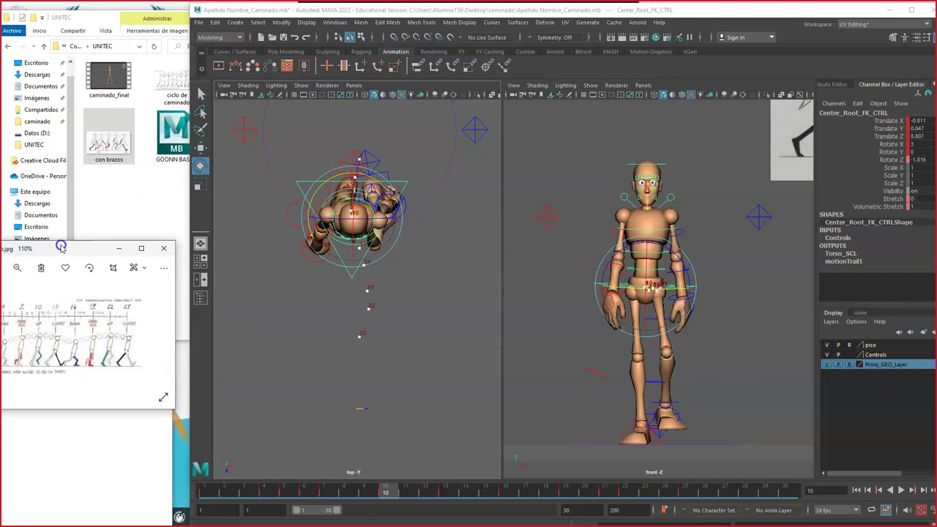
Step: On frame 10, select the torso controls and set their Rotate Y to 0
click(742, 243)
click(646, 226)
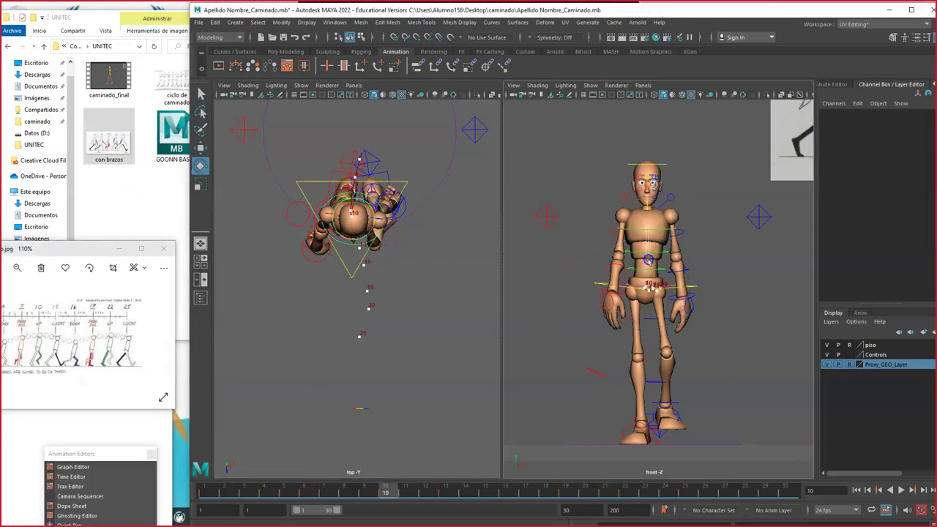
drag(648, 274, 649, 276)
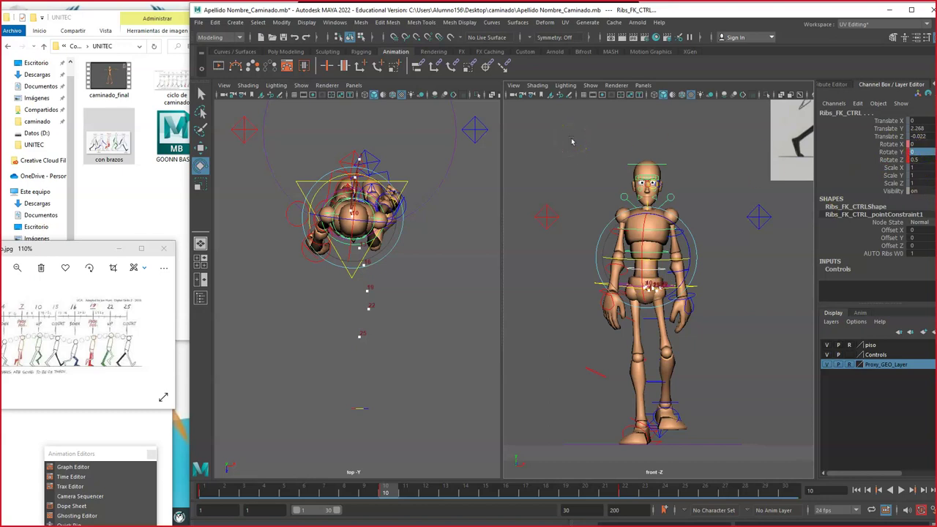
Step: Bring the numbered walk-cycle chart fully into sight and, on frame 16, set the torso controls' Rotate Y to 3
click(83, 249)
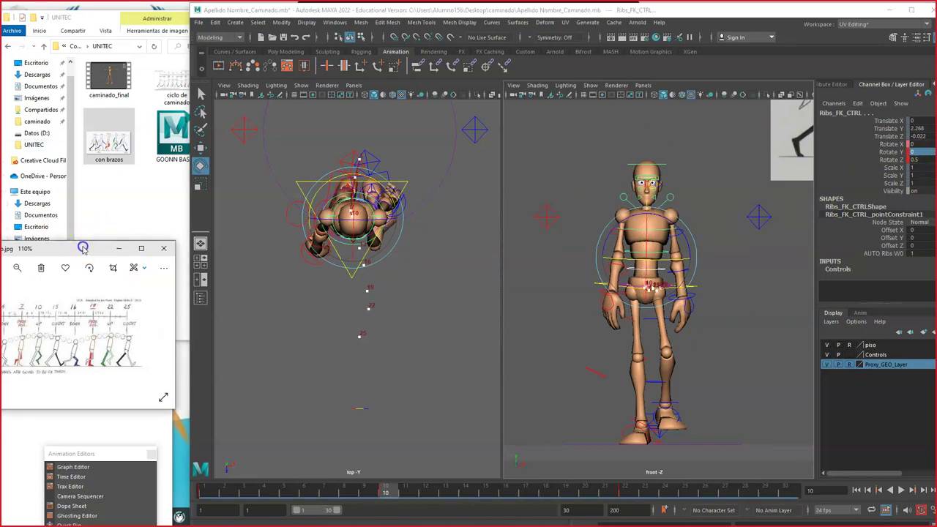
drag(83, 249, 114, 220)
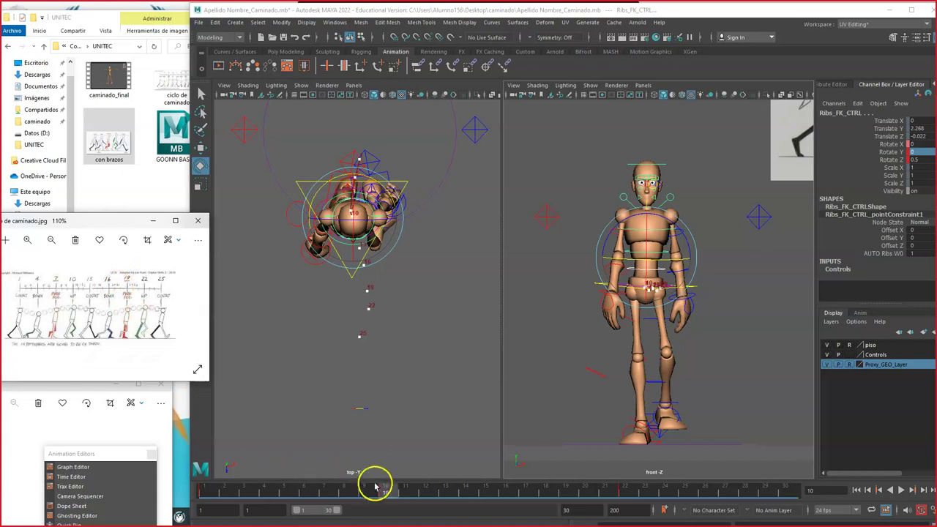
drag(385, 494, 518, 492)
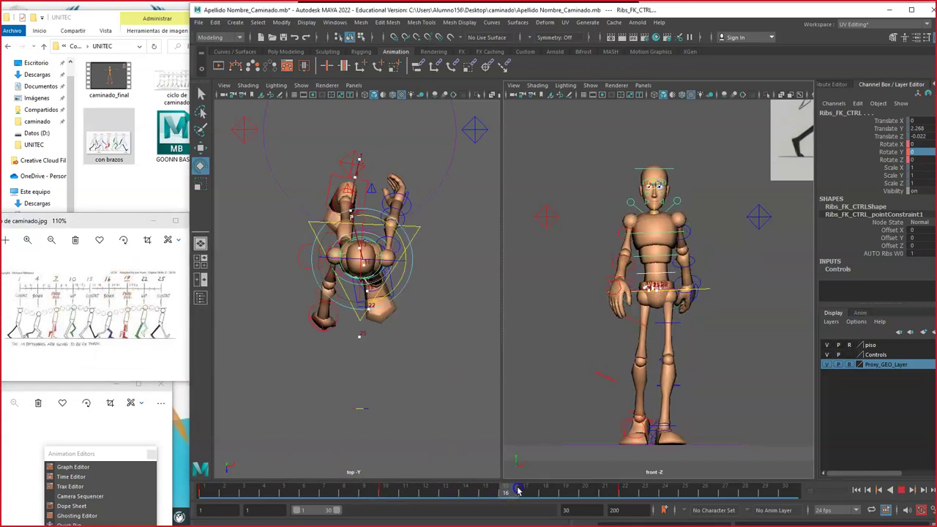
click(418, 229)
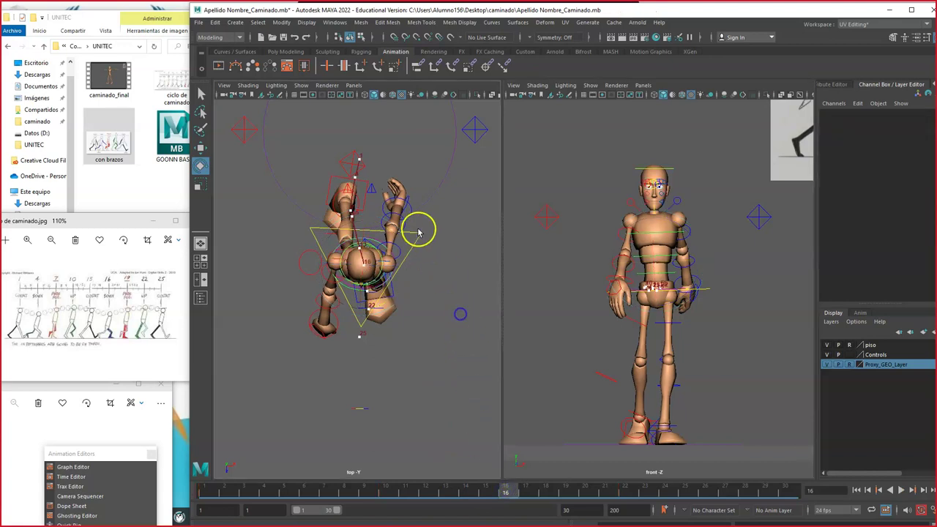
click(657, 227)
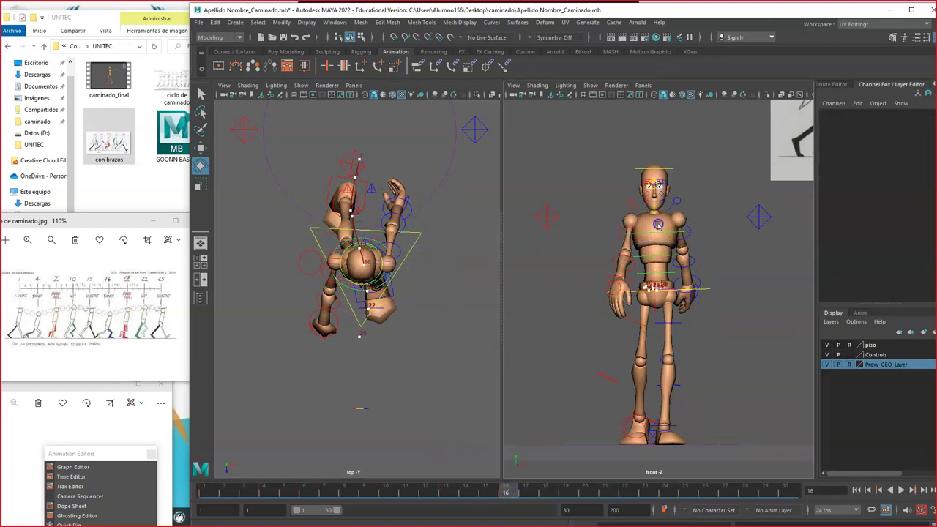
click(660, 276)
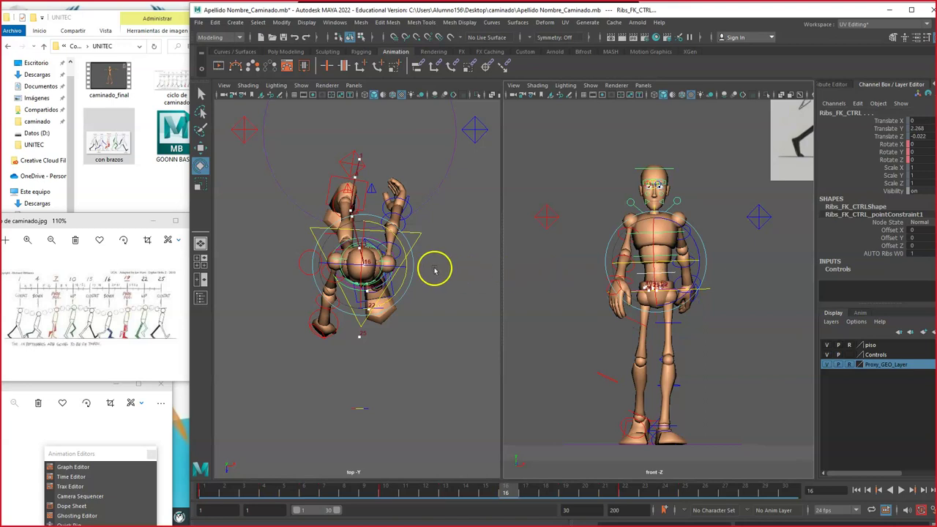
drag(406, 264, 407, 257)
double_click(920, 151)
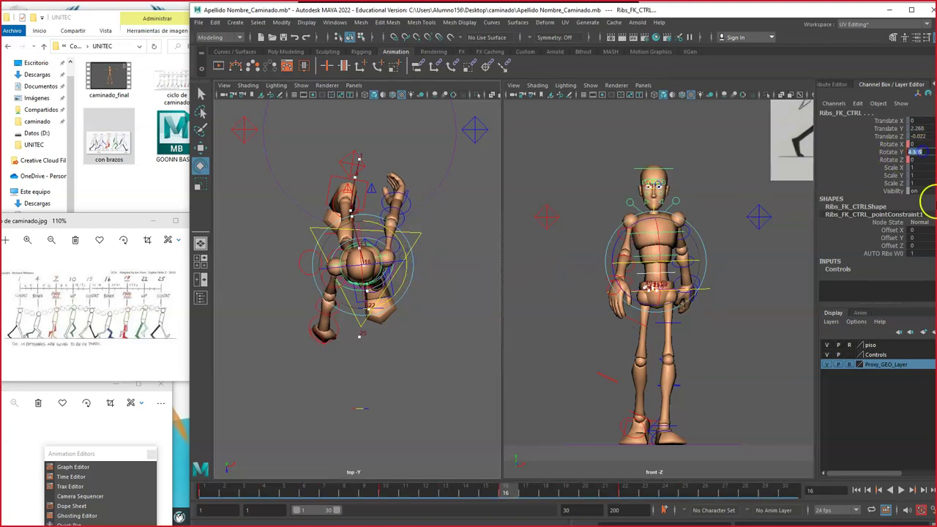
text(3)
key(Return)
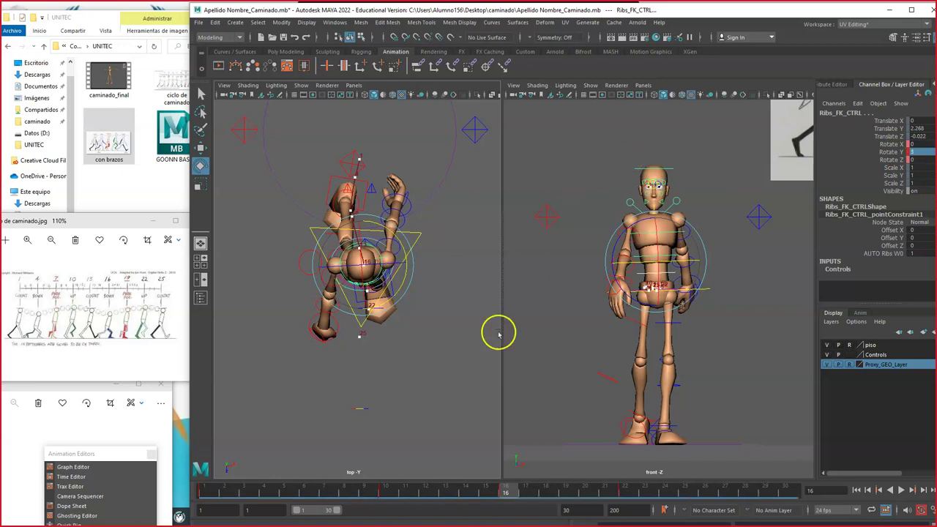
Step: Scrub the walk from frame 1 through frame 22 to review the torso's twist
key(alt+v)
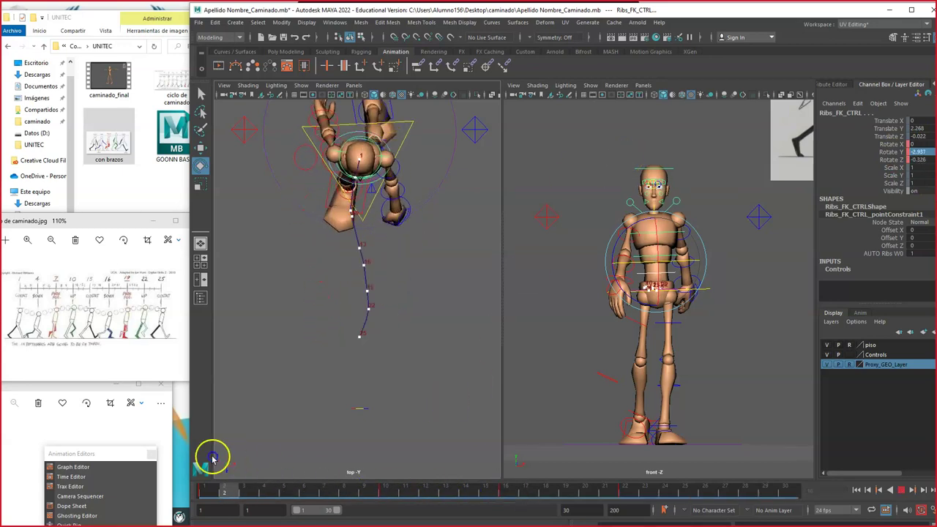
drag(333, 469, 510, 489)
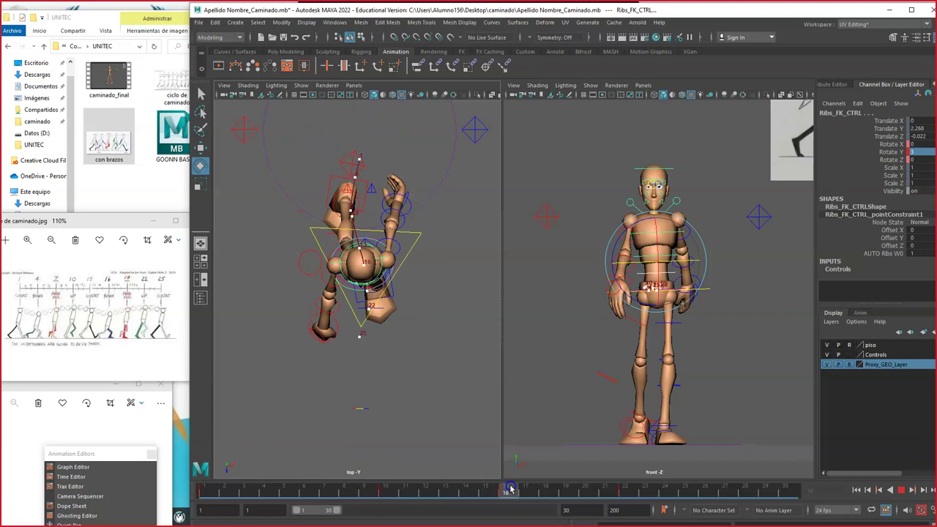
drag(510, 489, 626, 499)
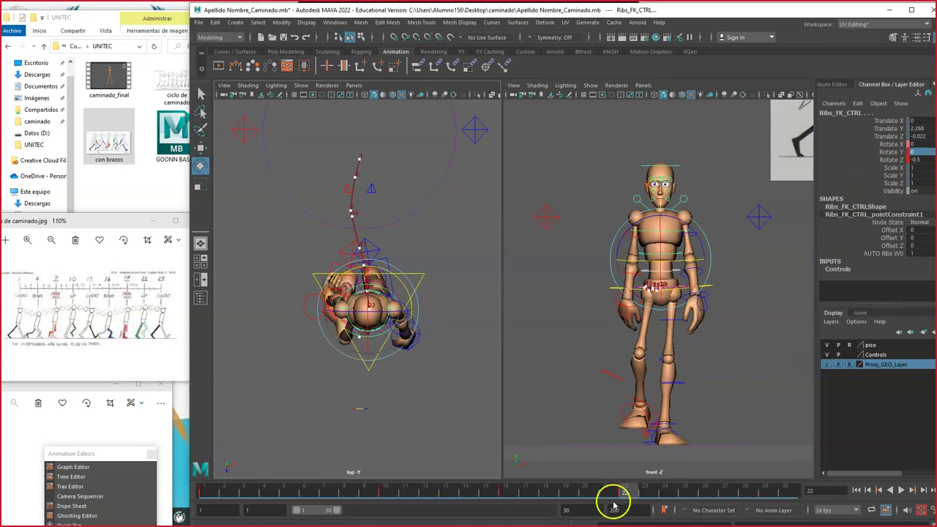
Step: On frame 25, rotate the torso controls to a negative Rotate Y, scrub back to frame 1 to review the twist, and clear the selection
drag(626, 493, 688, 495)
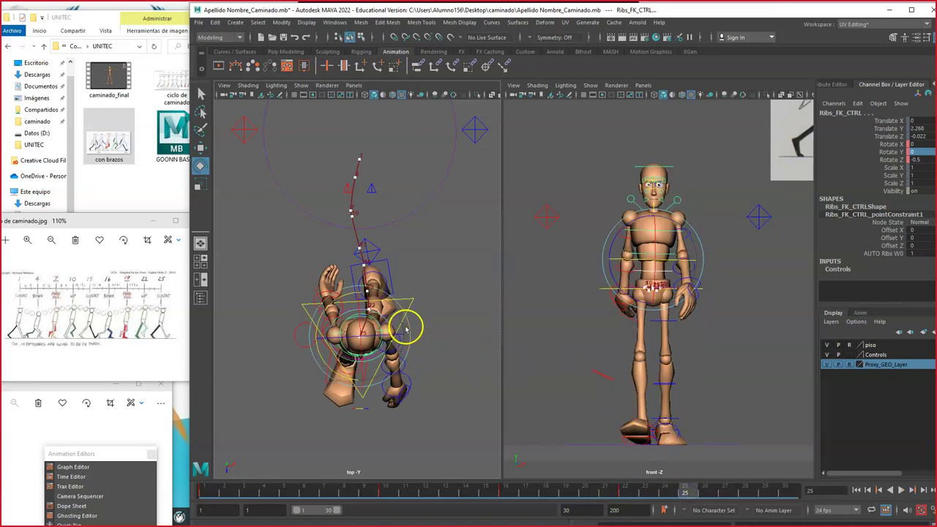
drag(405, 331, 407, 337)
click(921, 152)
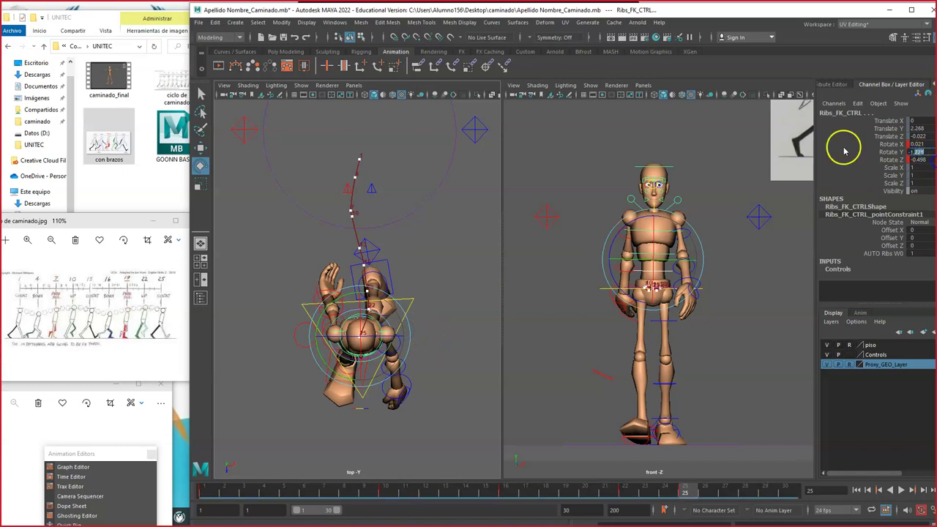
drag(690, 488, 183, 485)
click(746, 267)
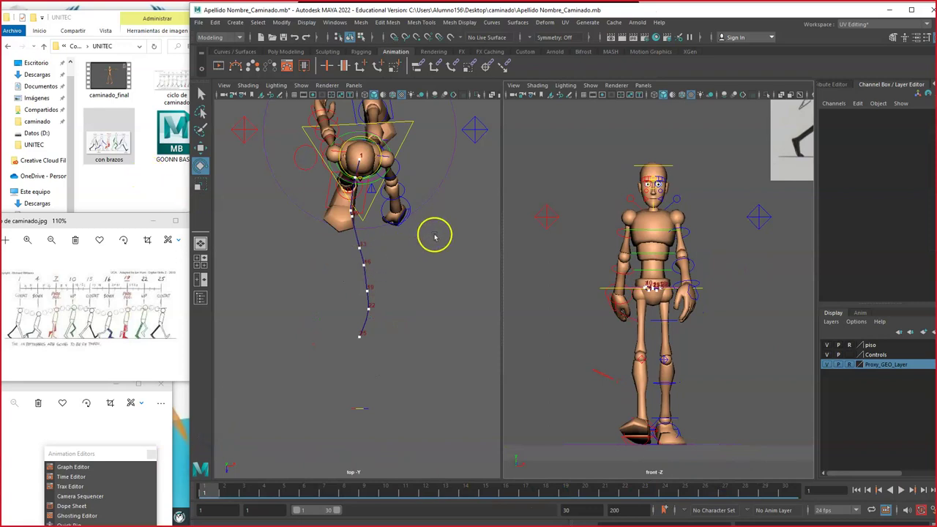
click(449, 274)
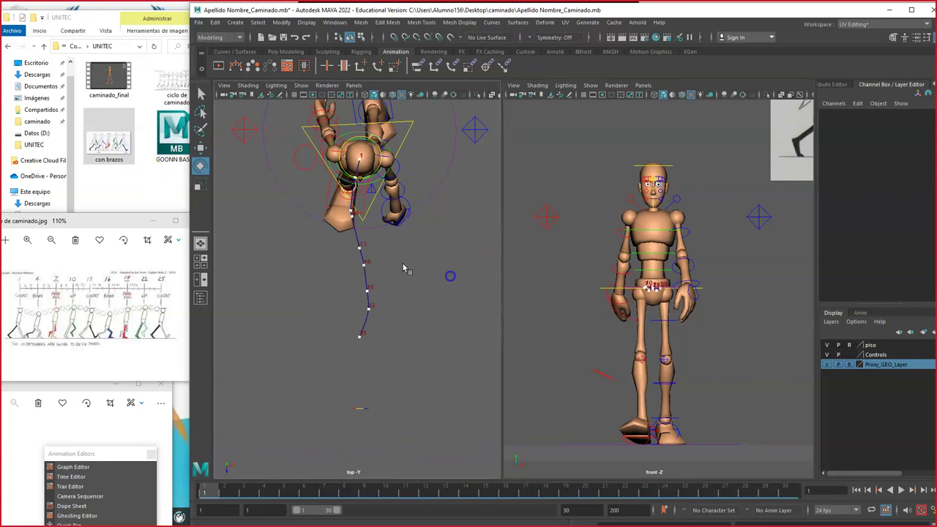
Step: Replace the top view with the left1 orthographic view of the character
click(354, 85)
mouse_move(368, 157)
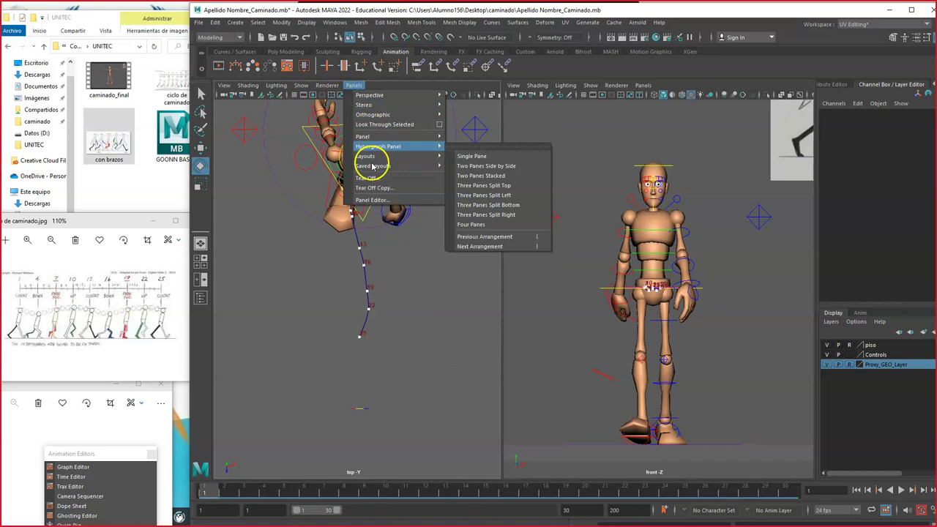
mouse_move(388, 115)
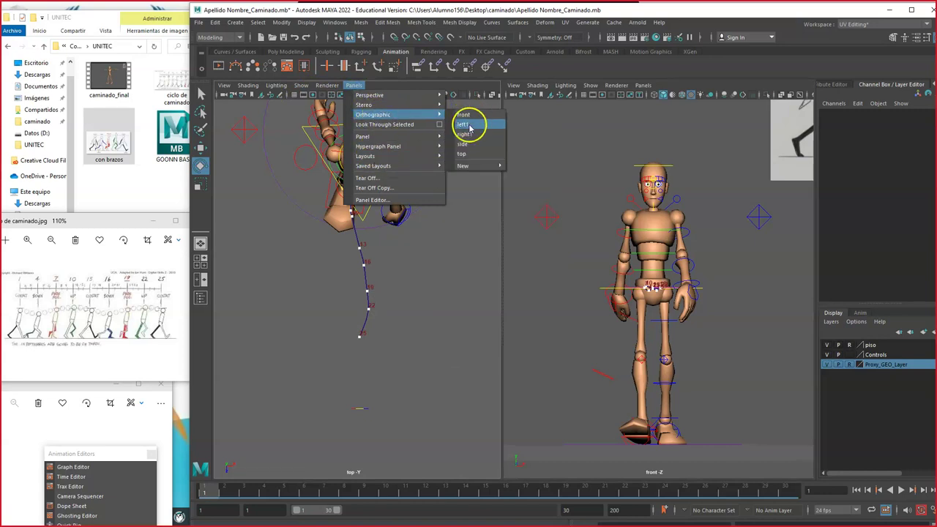
click(464, 143)
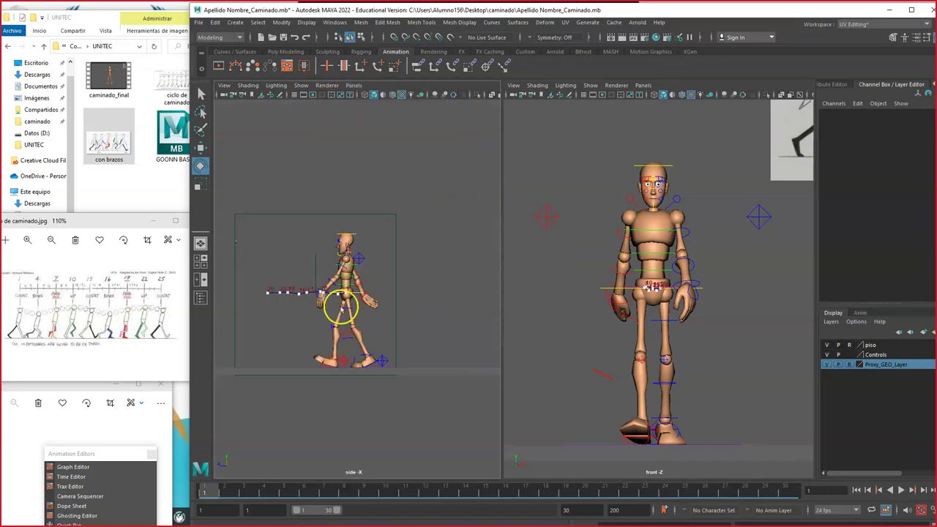
click(353, 86)
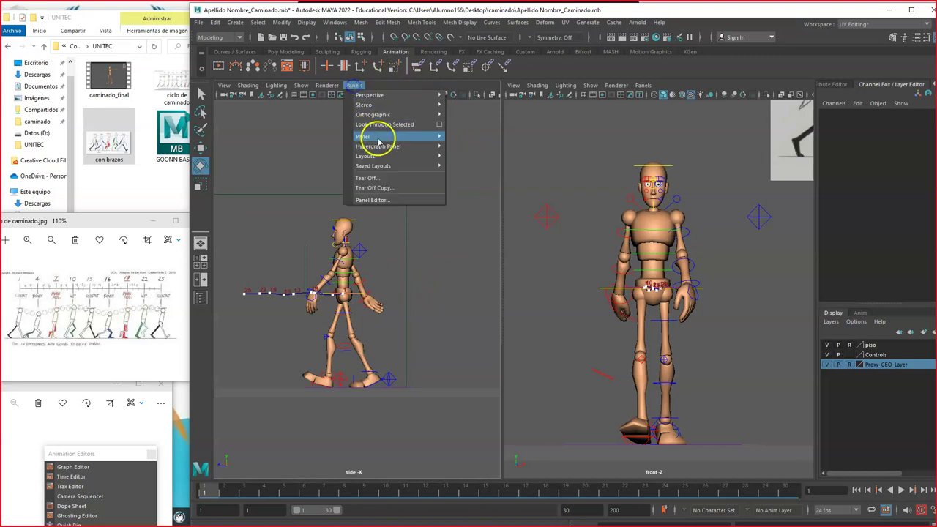
mouse_move(390, 115)
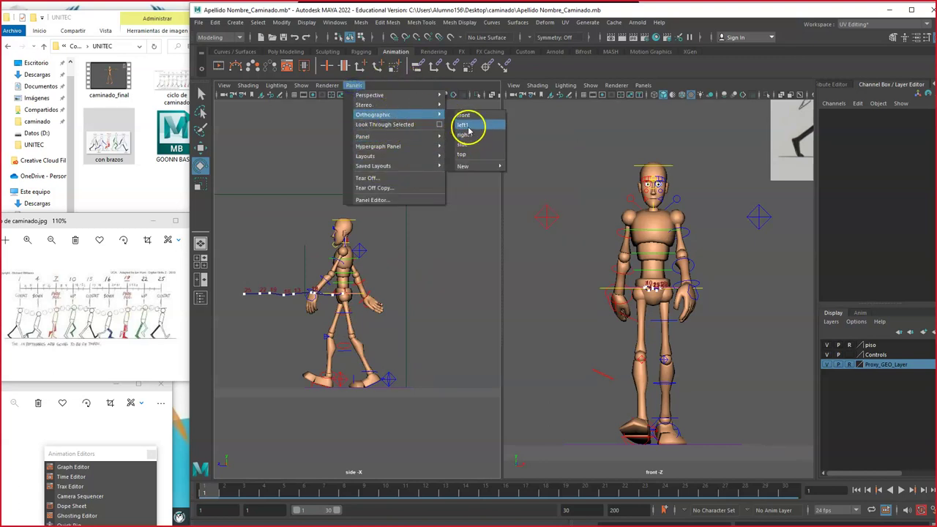
click(467, 128)
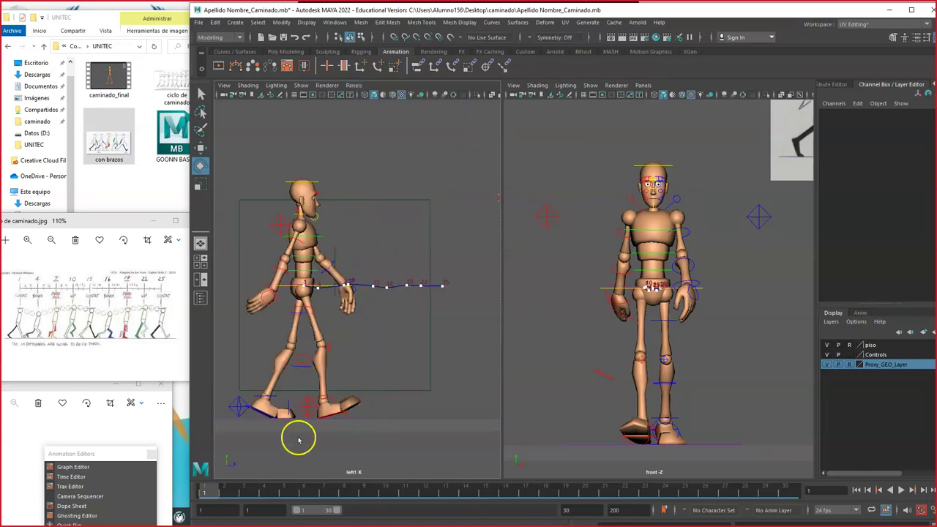
Step: On frame 4, set the right hand control's Rotate Y to -35 and check the hand pose through frame 6
mouse_move(300, 489)
mouse_down()
mouse_move(207, 488)
mouse_move(343, 496)
mouse_move(245, 492)
mouse_move(224, 480)
mouse_move(261, 492)
mouse_move(201, 489)
mouse_move(279, 491)
mouse_move(179, 489)
mouse_move(265, 491)
mouse_up()
click(280, 295)
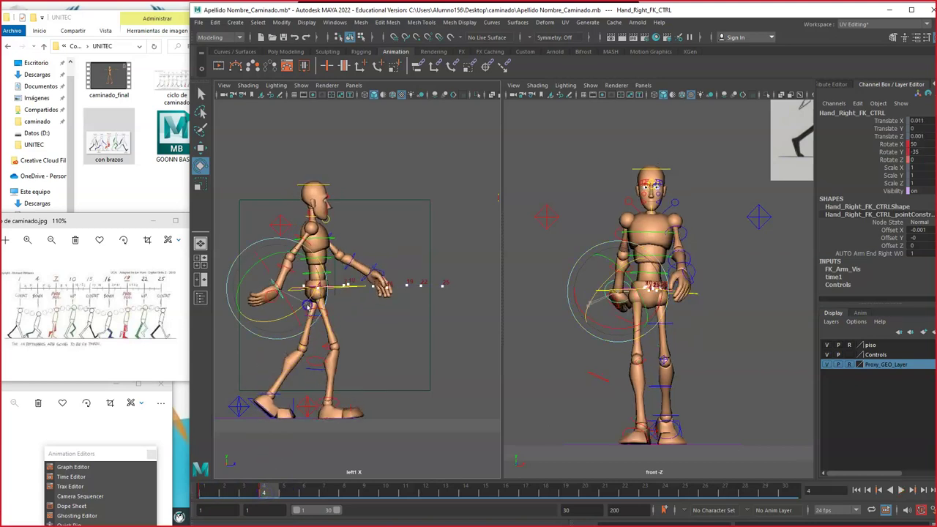
click(894, 152)
middle_click(582, 197)
middle_drag(582, 197, 562, 205)
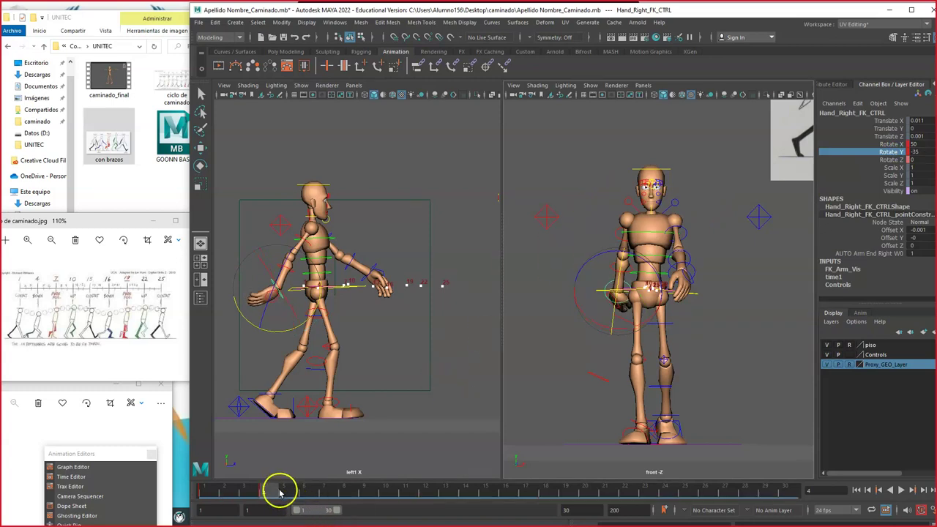
click(280, 492)
click(303, 492)
click(393, 363)
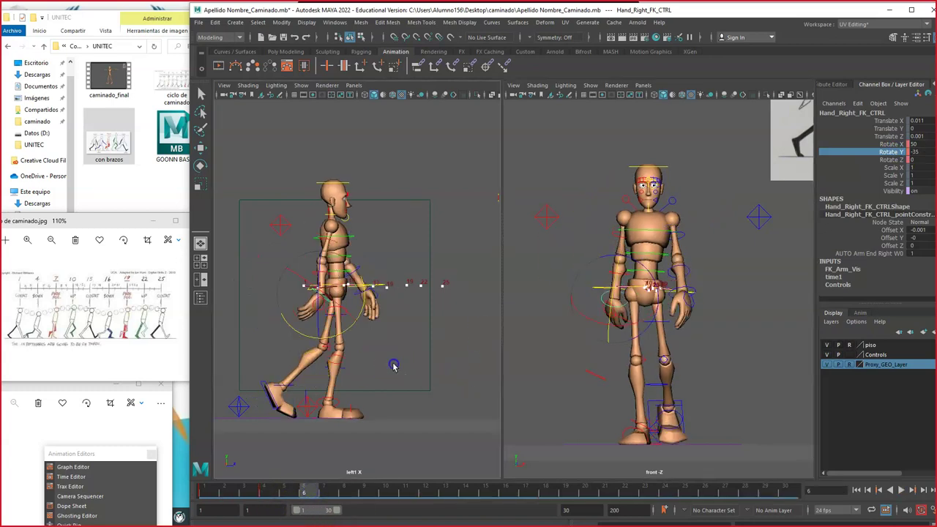
Step: On frame 7, adjust the right hand control's Rotate Y, scrub back to frame 1 to review the swing, and clear the selection
click(327, 300)
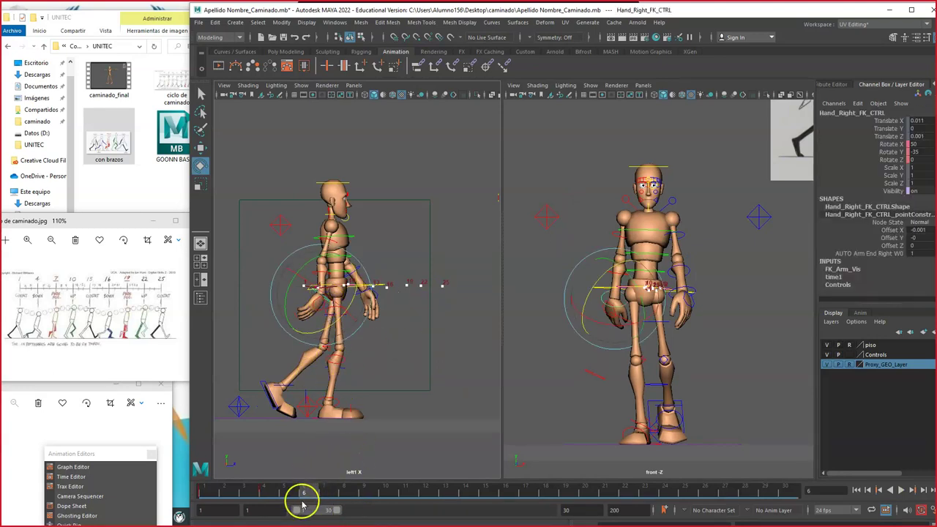
drag(303, 498, 324, 491)
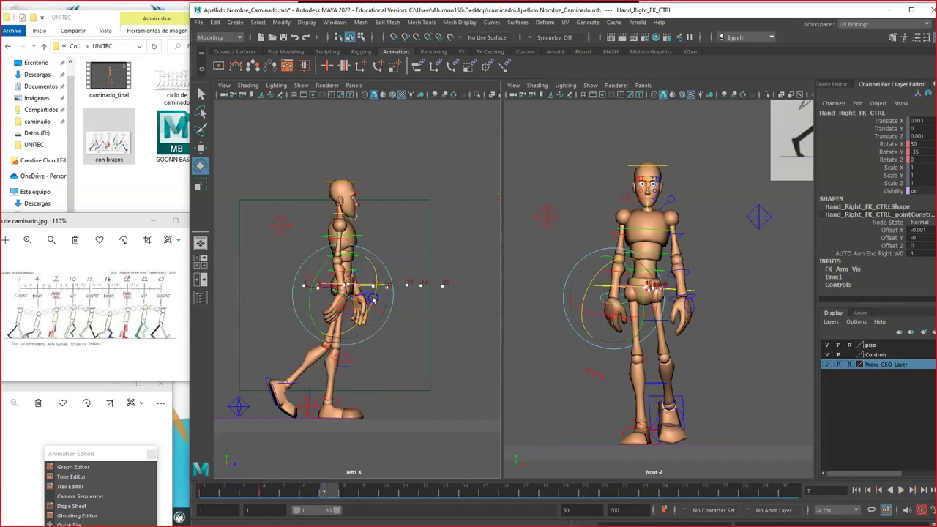
click(888, 151)
mouse_move(568, 195)
middle_down()
mouse_move(534, 196)
mouse_move(564, 194)
middle_up()
drag(326, 489, 206, 488)
drag(313, 488, 178, 487)
click(357, 369)
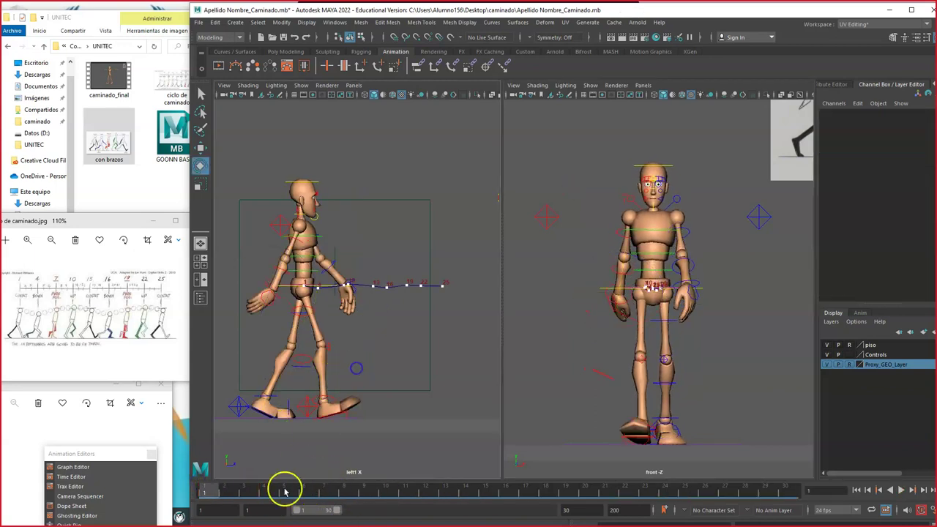
Step: Compare the right hand on frames 1 and 4, set its control's Rotate Y to -30 on frame 7, and return to frame 1
click(279, 303)
mouse_move(209, 491)
mouse_down()
mouse_move(327, 493)
mouse_move(265, 493)
mouse_move(235, 505)
mouse_move(208, 492)
mouse_up()
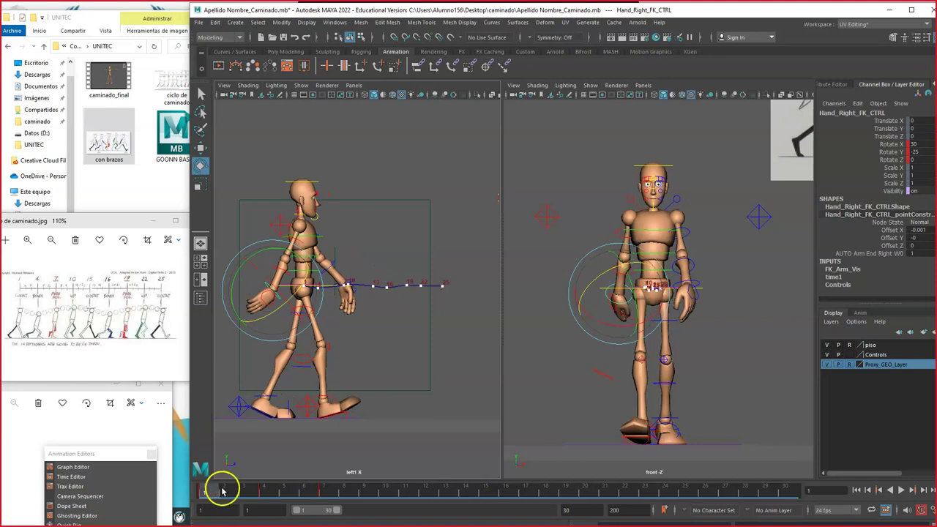
click(268, 492)
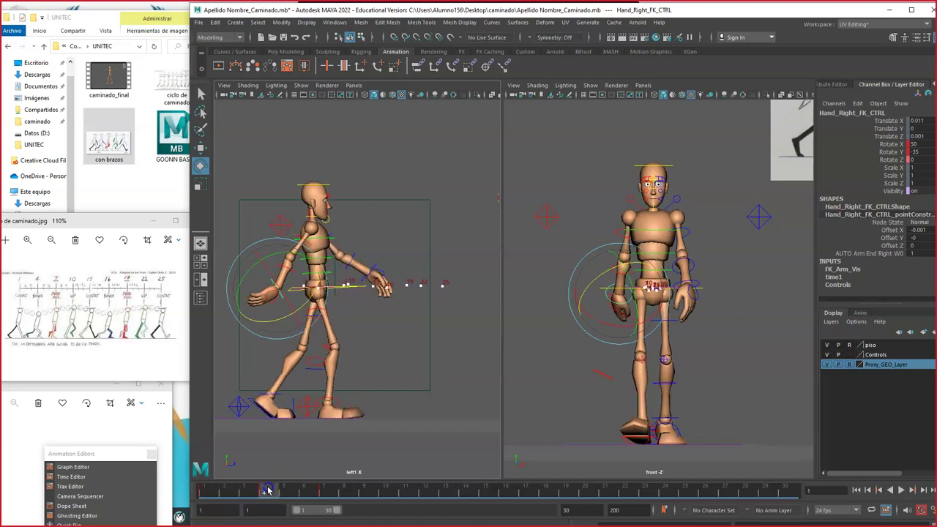
click(327, 491)
click(922, 152)
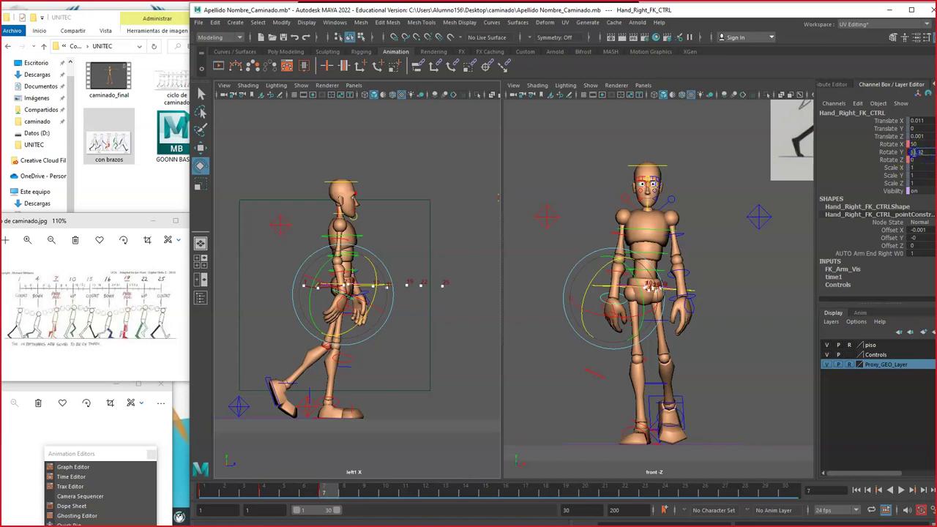
key(Return)
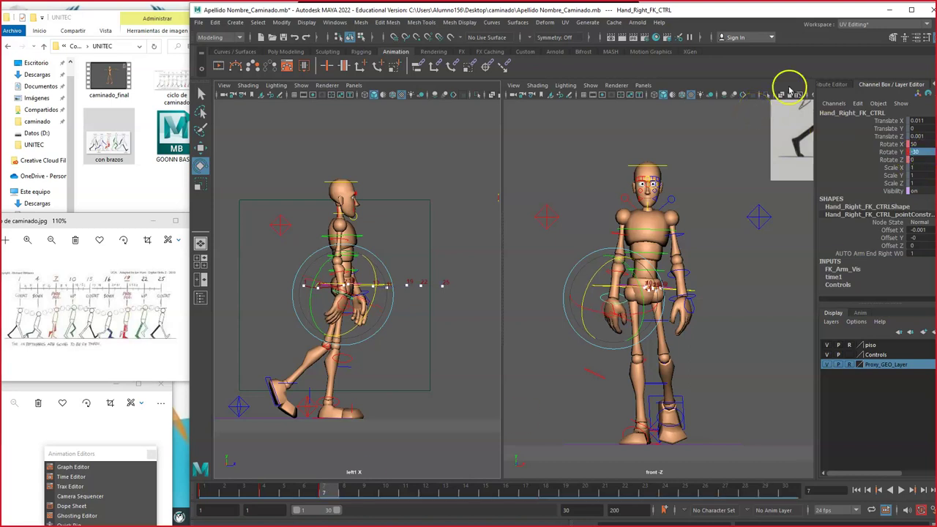
drag(328, 491, 203, 474)
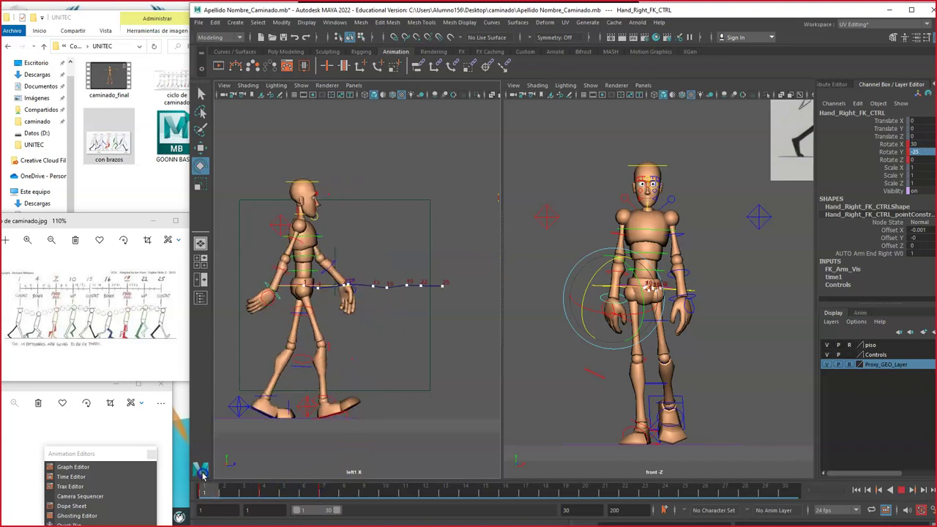
click(218, 473)
key(Escape)
Step: On frame 4, rotate the left hand control to Rotate Y -13.4 and review the hand through frame 8
click(373, 278)
mouse_move(253, 488)
mouse_down()
mouse_move(187, 487)
mouse_move(284, 487)
mouse_move(221, 487)
mouse_move(266, 480)
mouse_up()
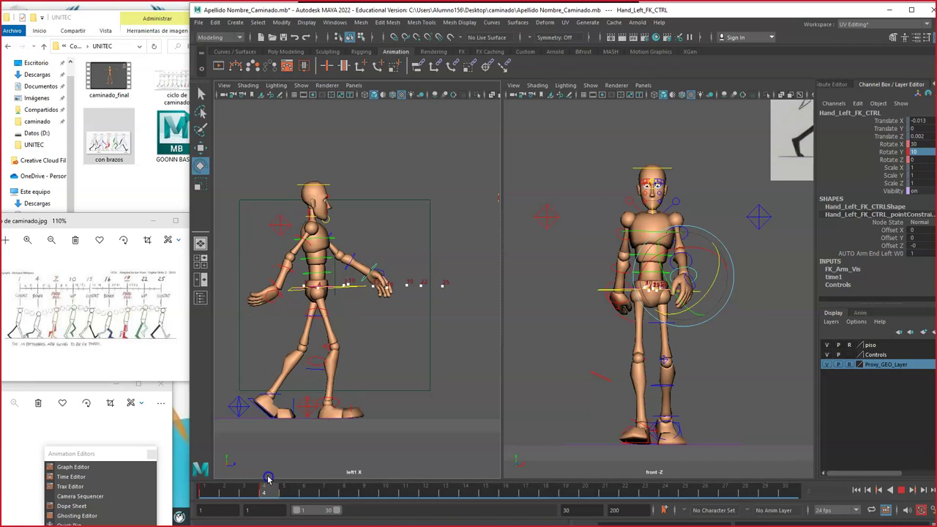
drag(268, 477, 268, 479)
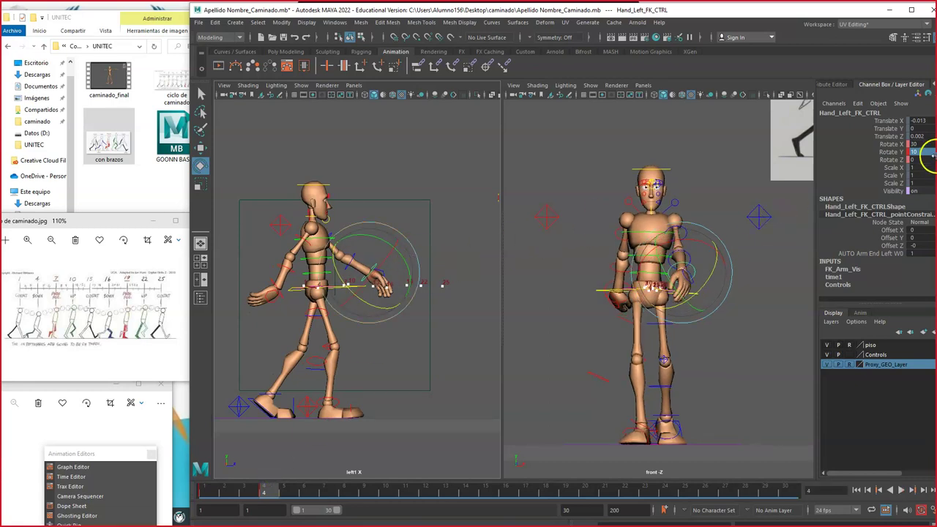
click(889, 151)
middle_drag(537, 203, 505, 198)
click(252, 487)
drag(252, 486, 346, 483)
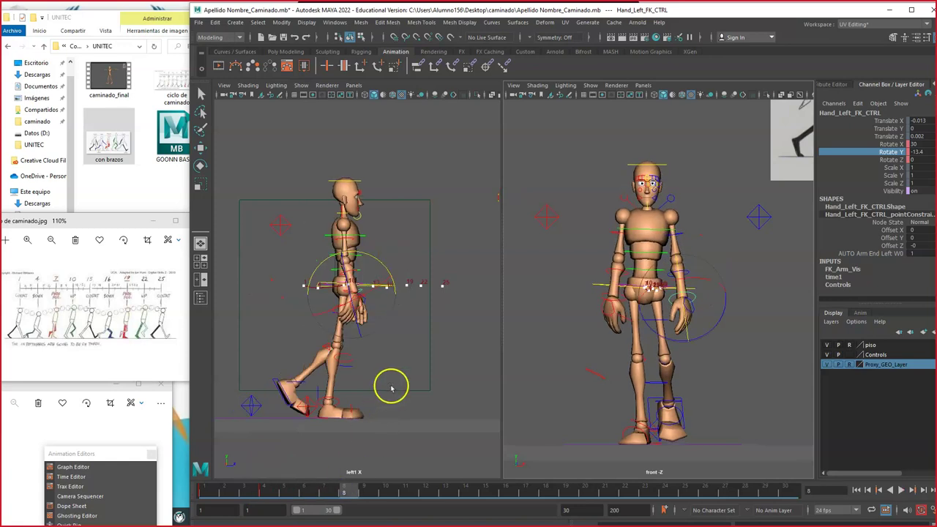
click(410, 366)
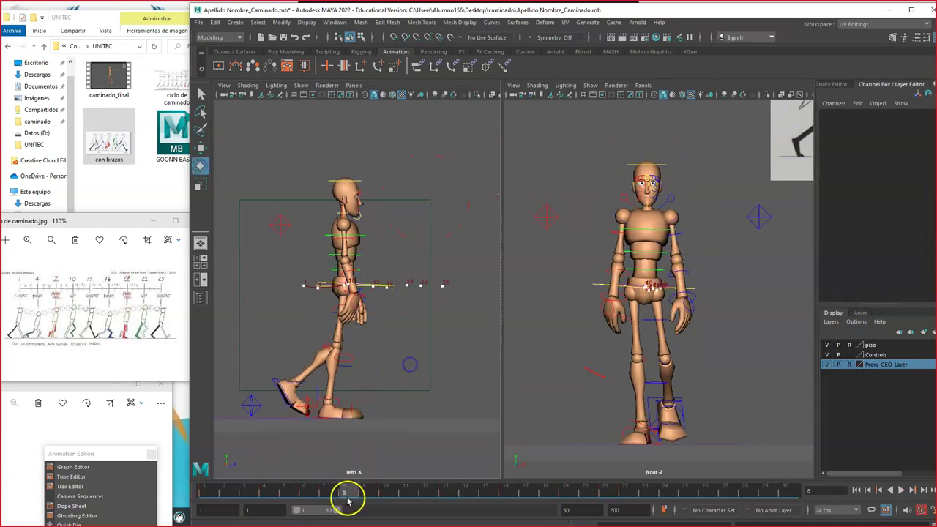
Step: Return to frame 4 and delete the motion trail running along the character's hips
click(248, 487)
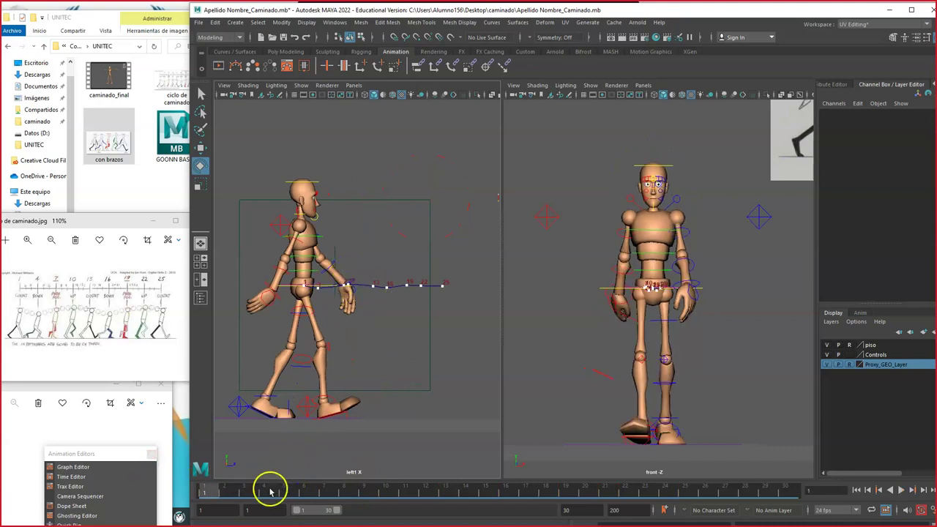
click(270, 490)
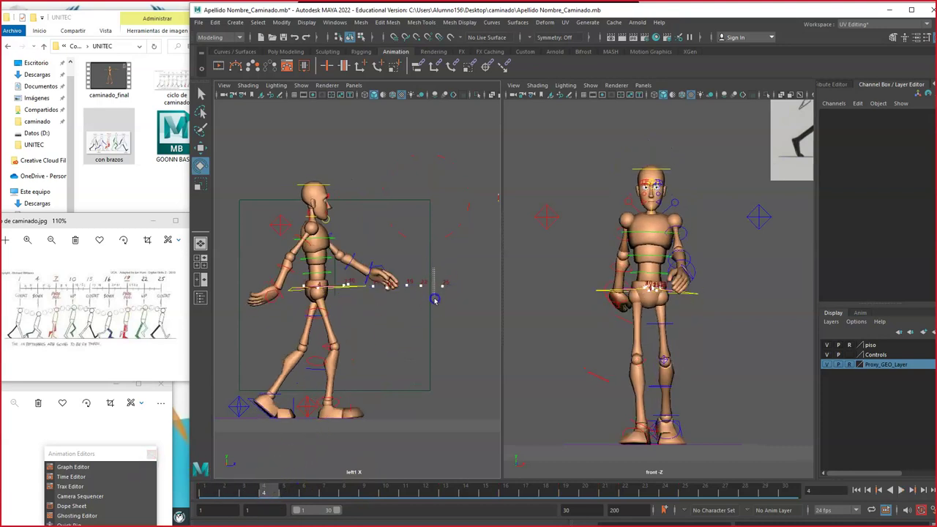
drag(434, 300, 435, 300)
key(Delete)
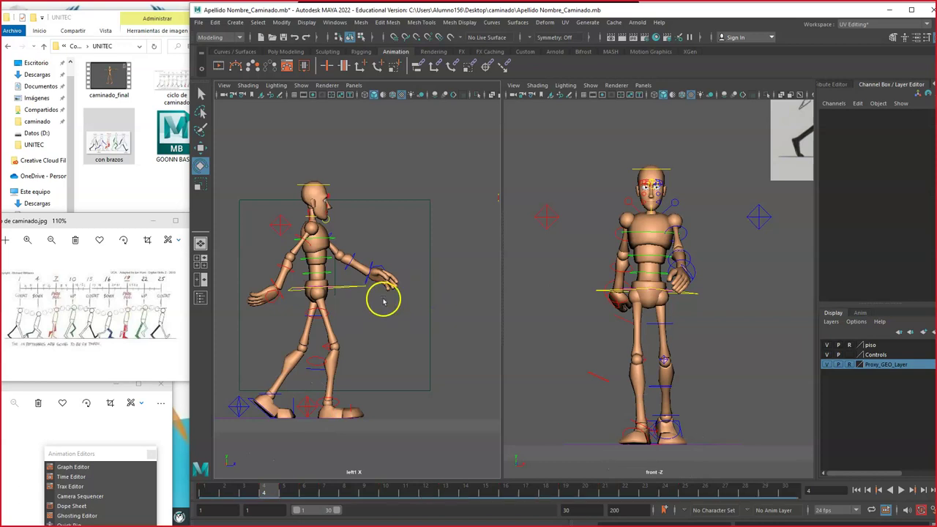
Step: On frame 6, set the left hand control's Rotate Y to -25, undoing a trial change to its Rotate X
click(372, 263)
drag(266, 492, 306, 475)
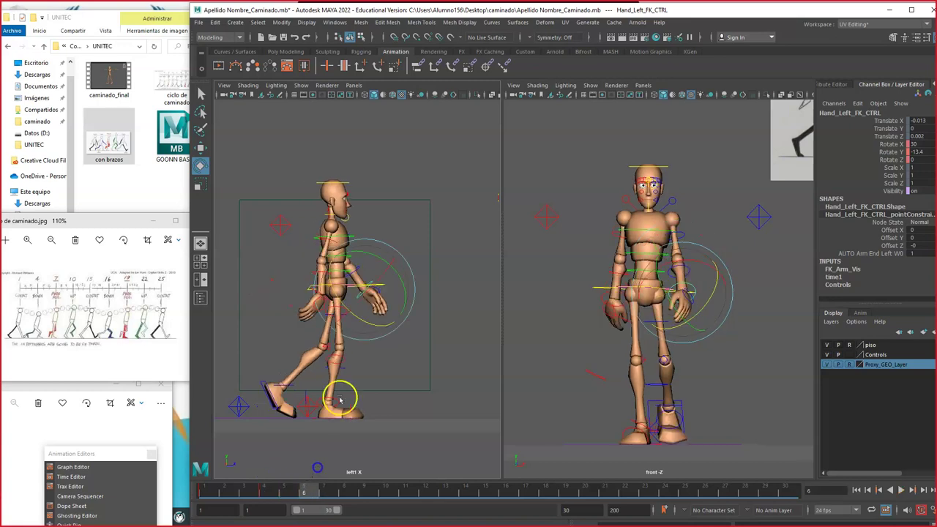
click(889, 153)
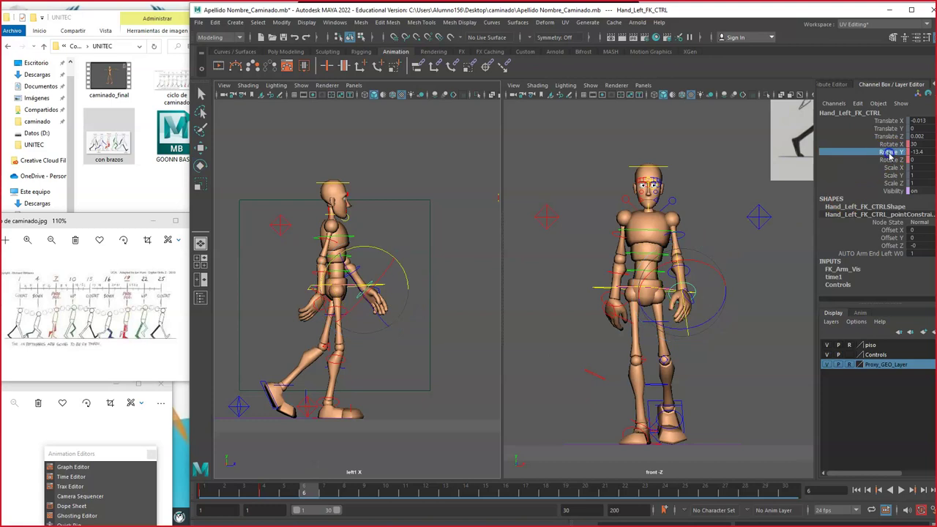
click(885, 144)
mouse_move(585, 183)
middle_down()
mouse_move(571, 188)
mouse_move(593, 180)
mouse_move(578, 177)
middle_up()
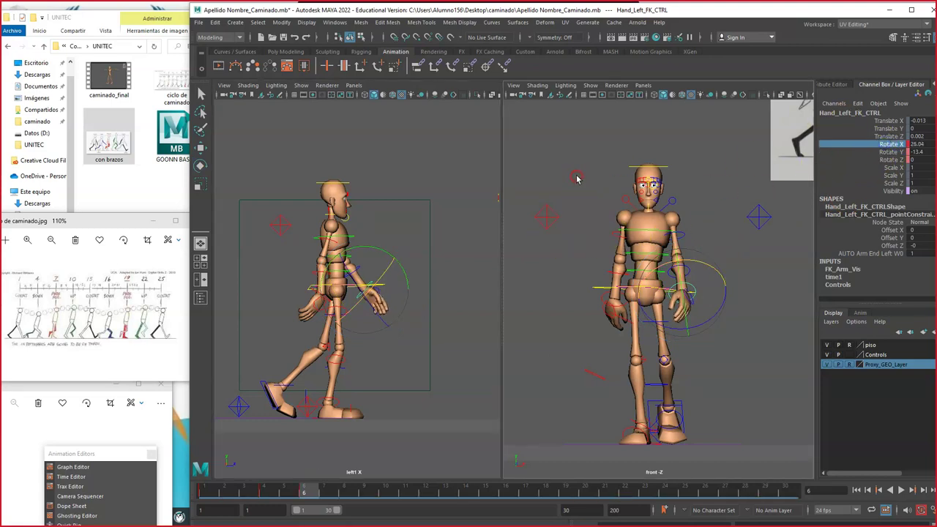
key(ctrl+z)
click(888, 153)
middle_drag(519, 203, 502, 198)
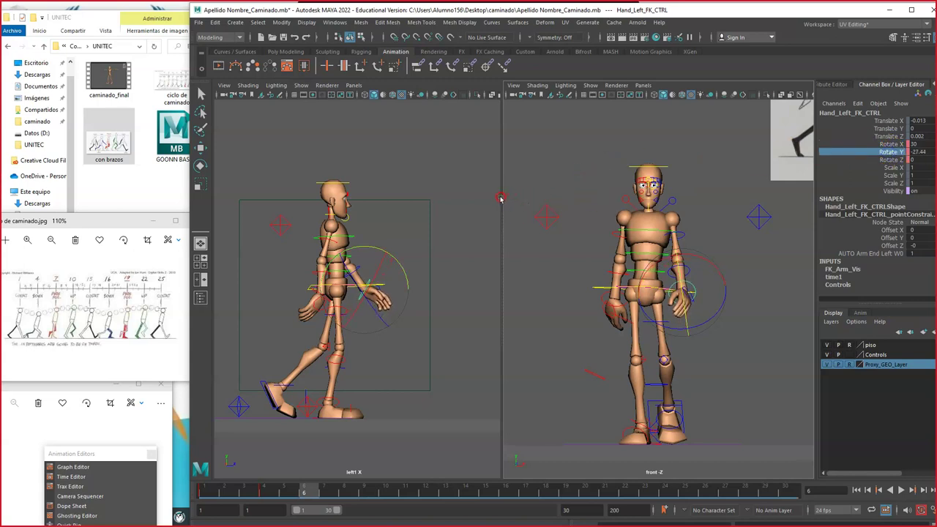
double_click(916, 151)
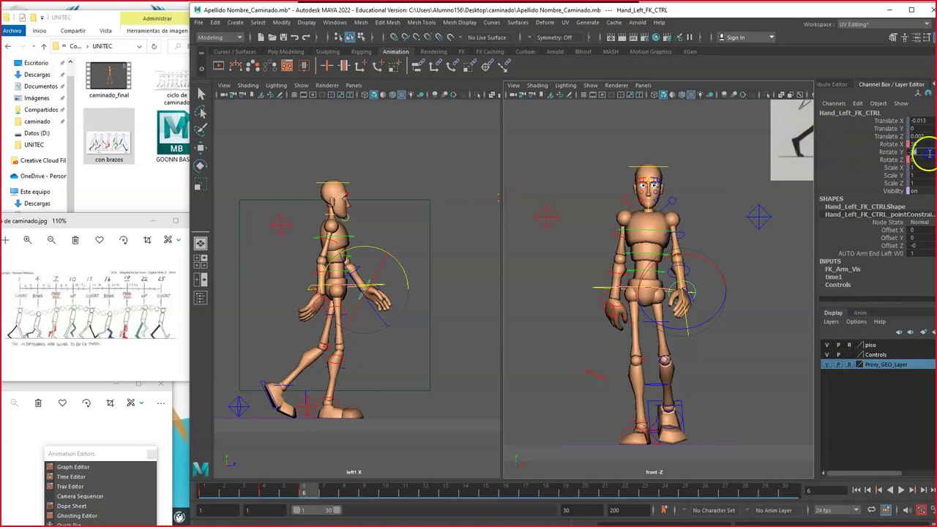
text(-25)
key(Return)
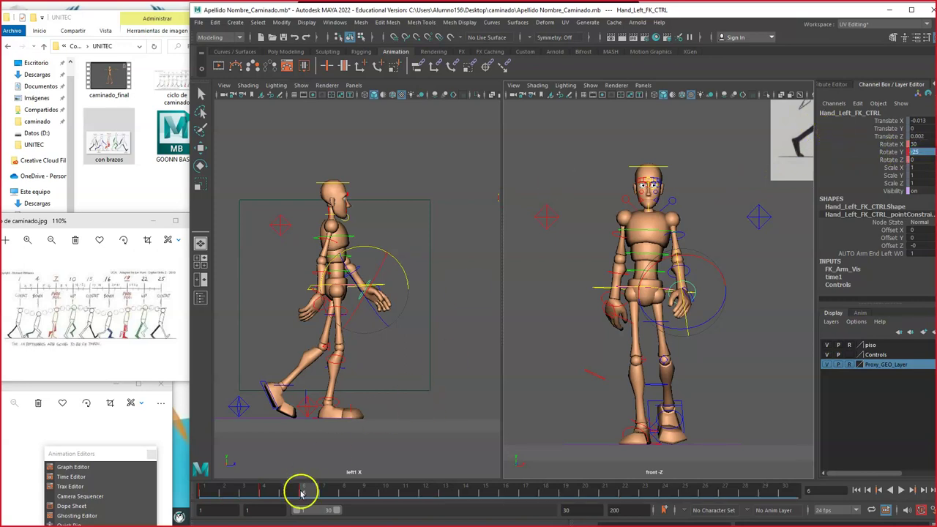
Step: Rotate the left hand control to Rotate Y 29 on frame 16 and 36.2 on frame 19
drag(307, 490, 405, 491)
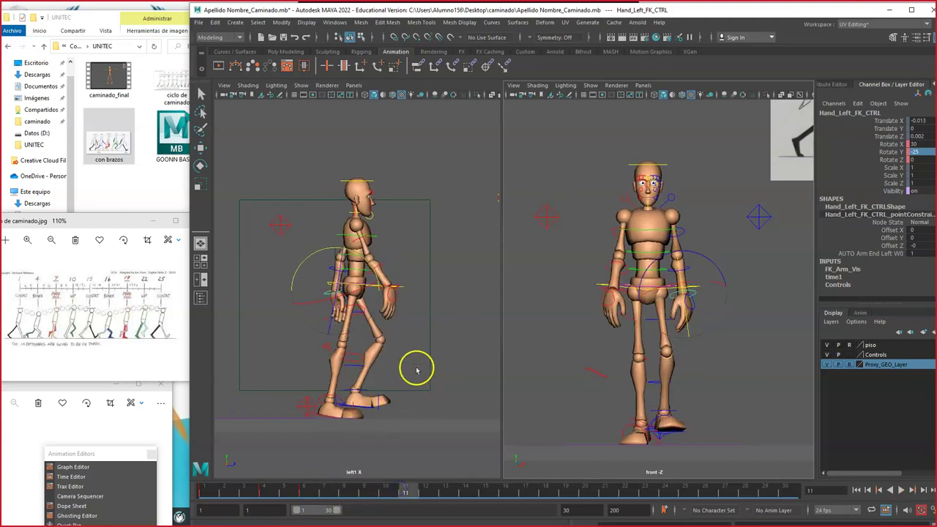
click(327, 294)
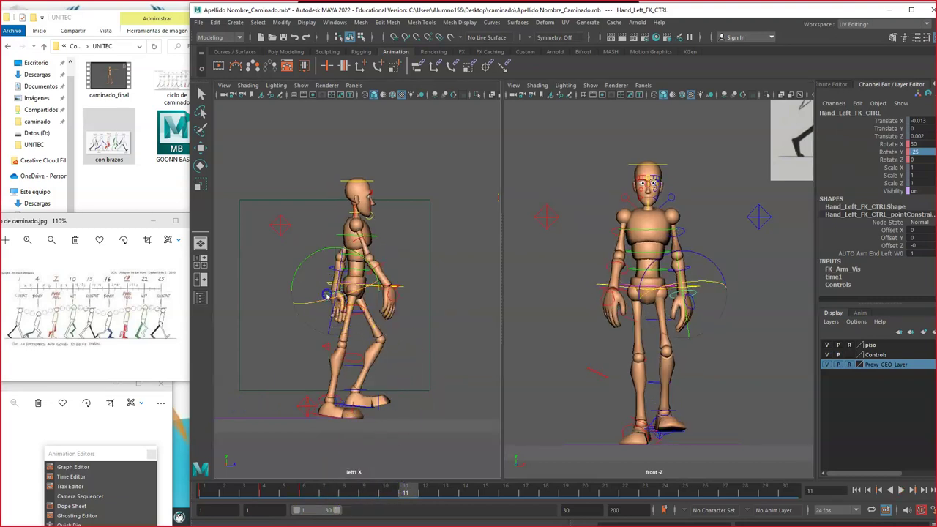
drag(403, 491, 506, 491)
mouse_move(504, 488)
mouse_down()
mouse_move(432, 490)
mouse_move(505, 491)
mouse_up()
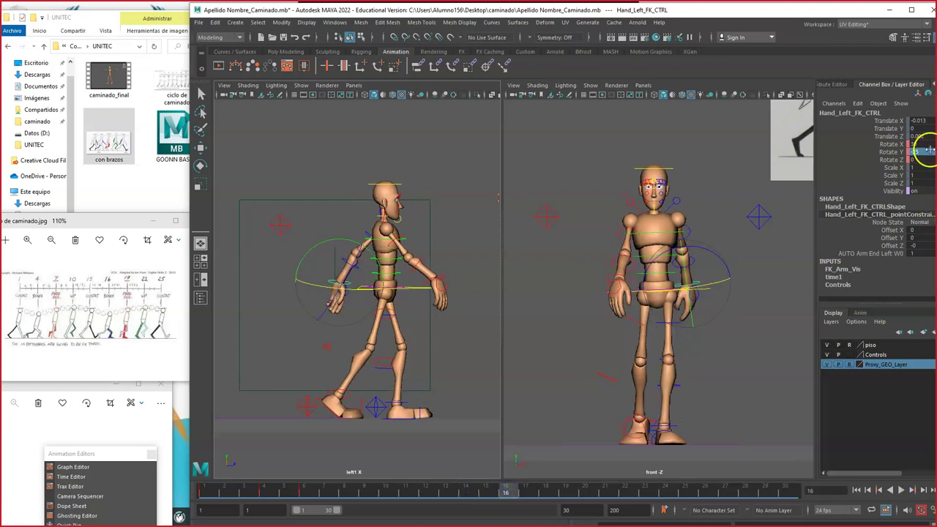
click(893, 152)
middle_drag(485, 205, 508, 207)
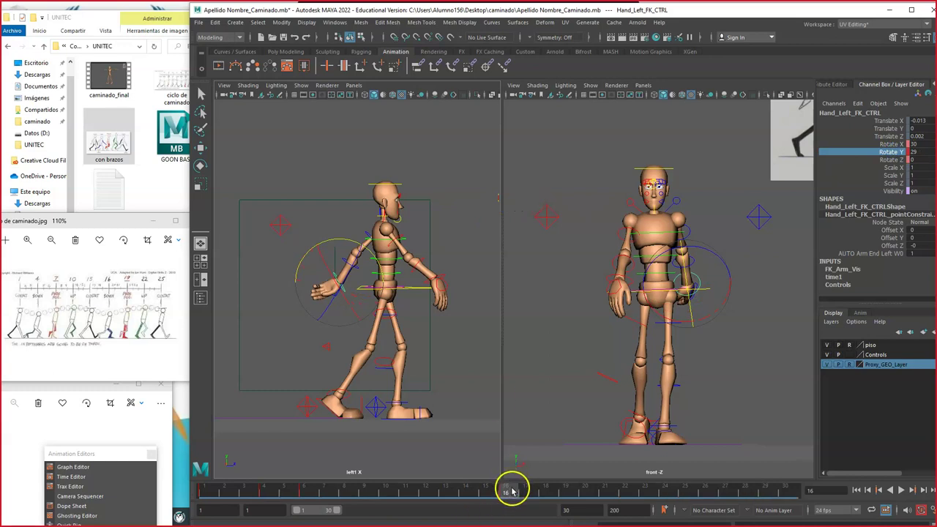
drag(511, 492, 564, 491)
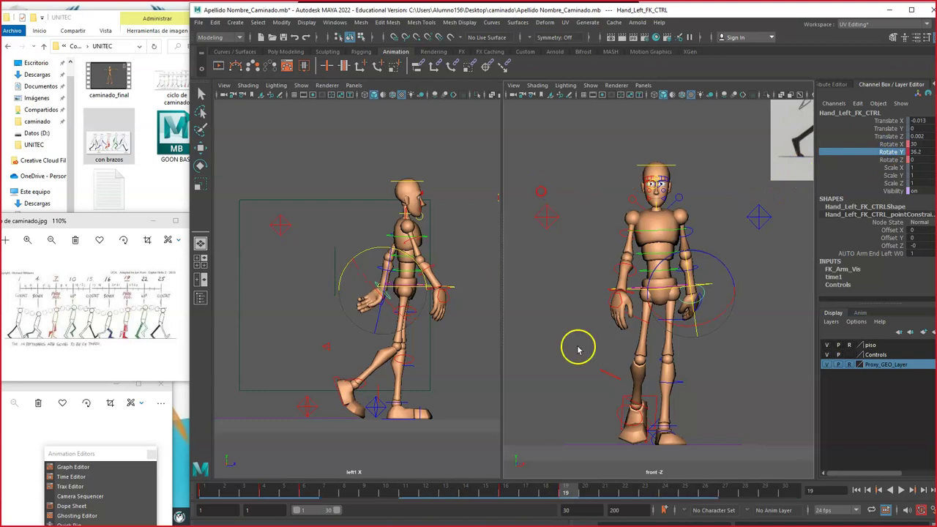
Step: Go to frame 10, maximize the left1 side view, and select the left hand control with the whole body in view
drag(560, 487, 385, 491)
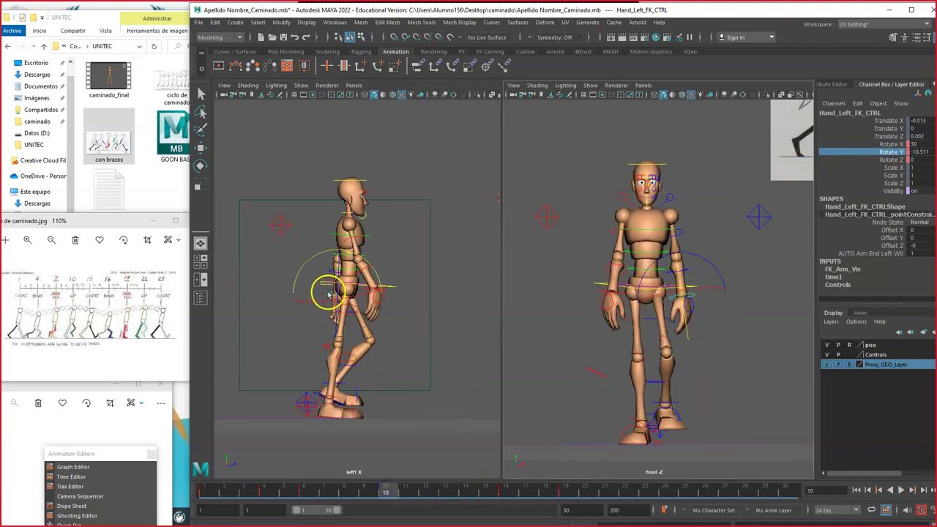
key(space)
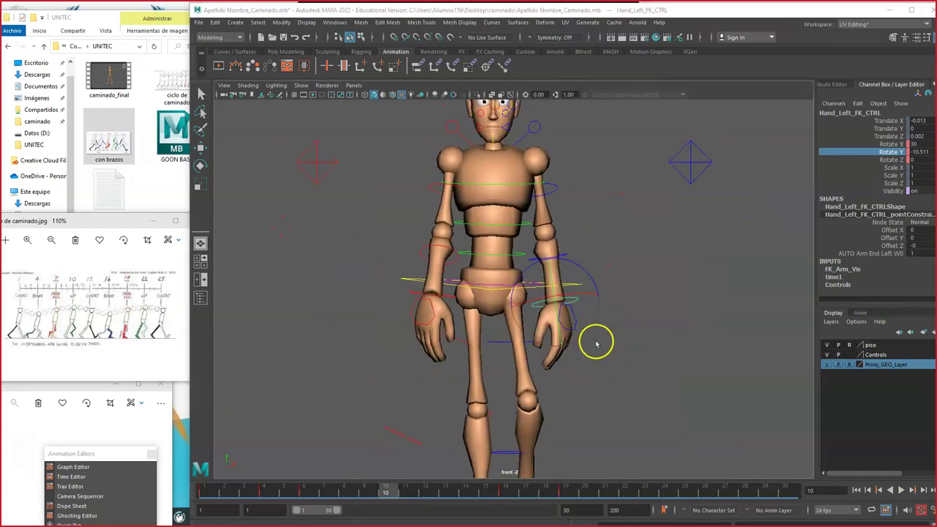
key(space)
click(454, 329)
key(space)
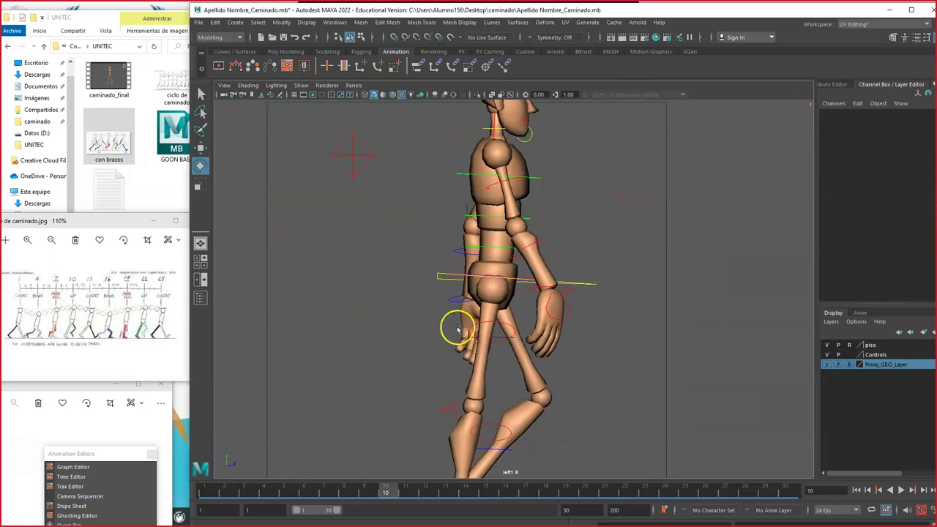
click(458, 298)
scroll(469, 321, down, 4)
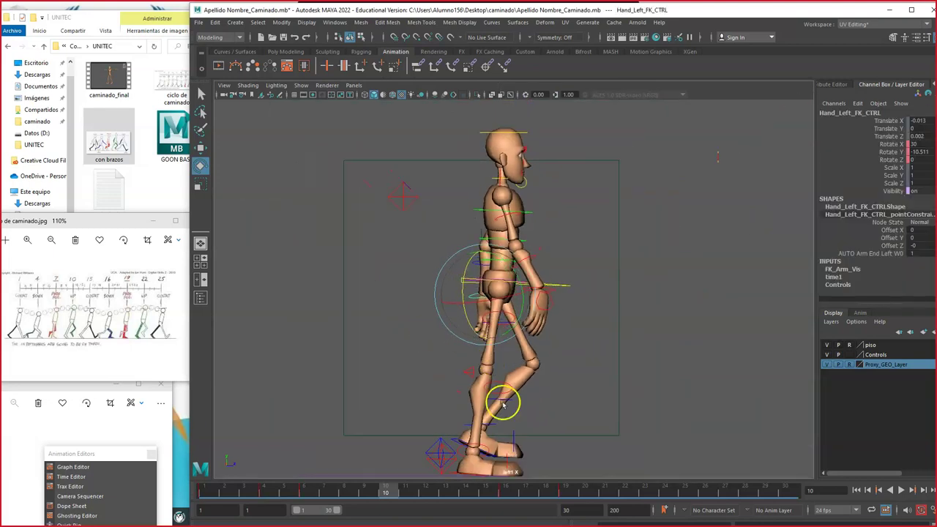
Step: Try bending the left hand with a positive Rotate Y on frame 4 and check the pose on frame 5
drag(534, 494, 264, 470)
drag(565, 240, 577, 245)
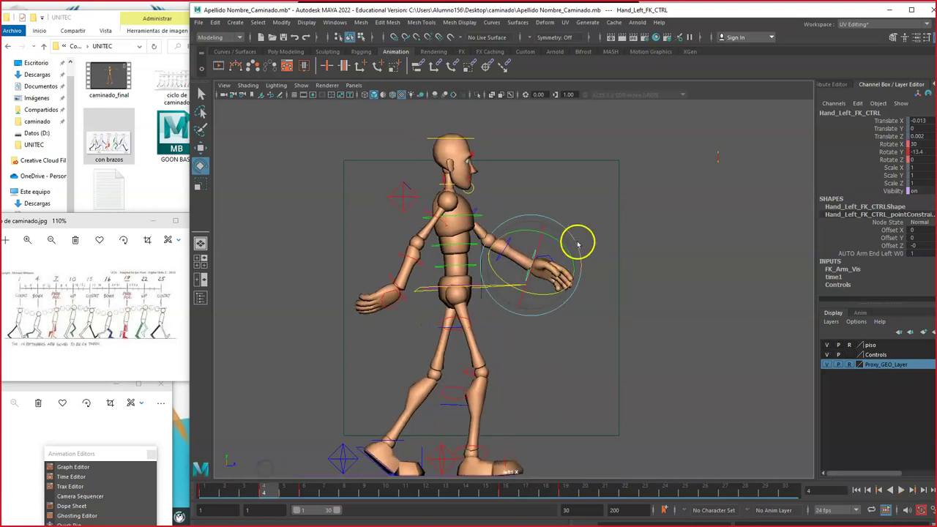
click(889, 152)
middle_drag(661, 207, 682, 236)
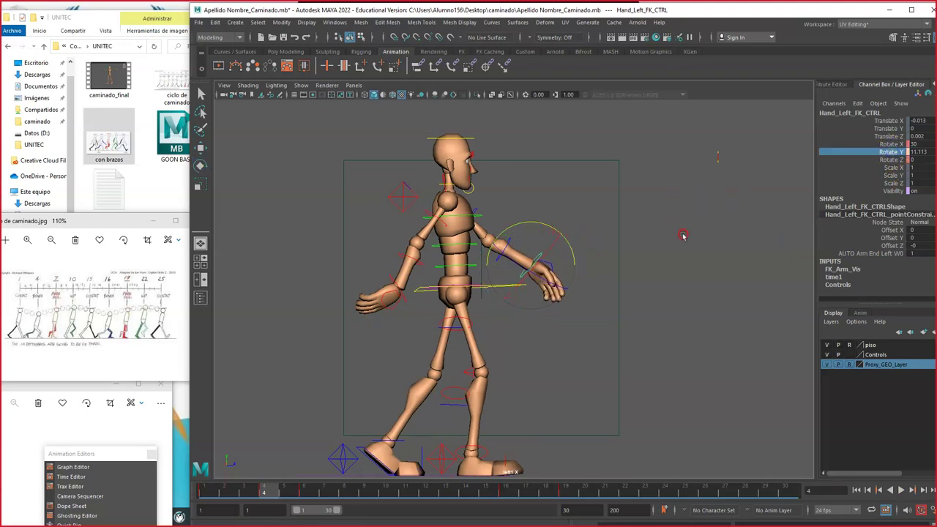
drag(262, 496, 288, 479)
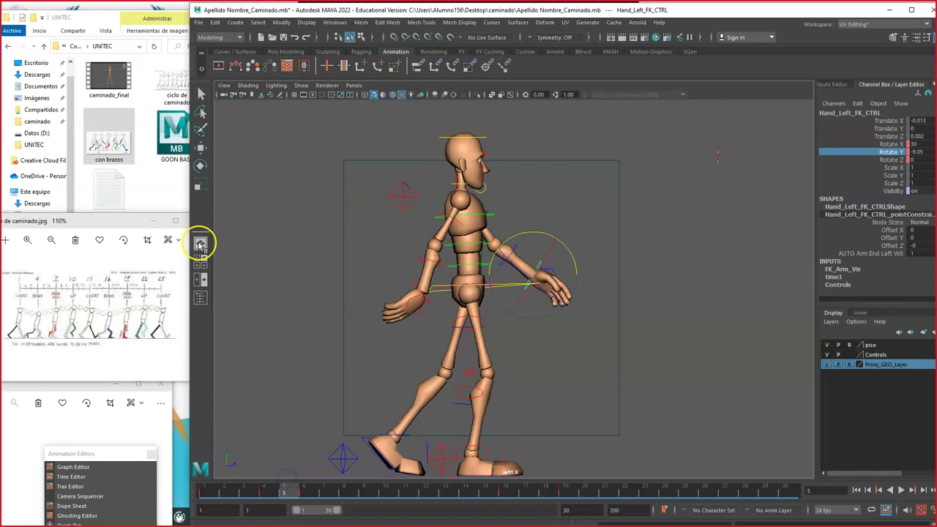
Step: Bring the con brazos.jpg walk reference beside the character for comparison and undo the last left hand rotation on frame 4
drag(73, 385, 140, 110)
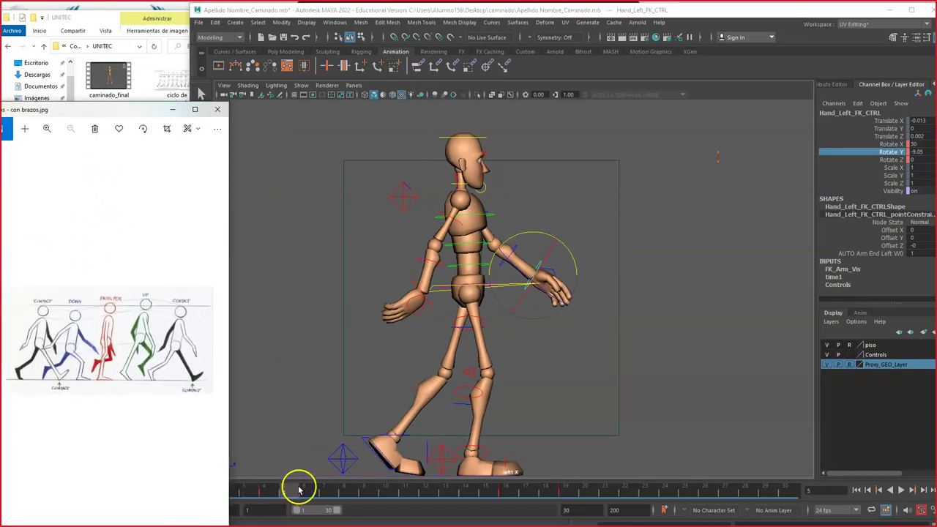
click(287, 489)
drag(280, 489, 265, 473)
key(ctrl+z)
key(ctrl+z)
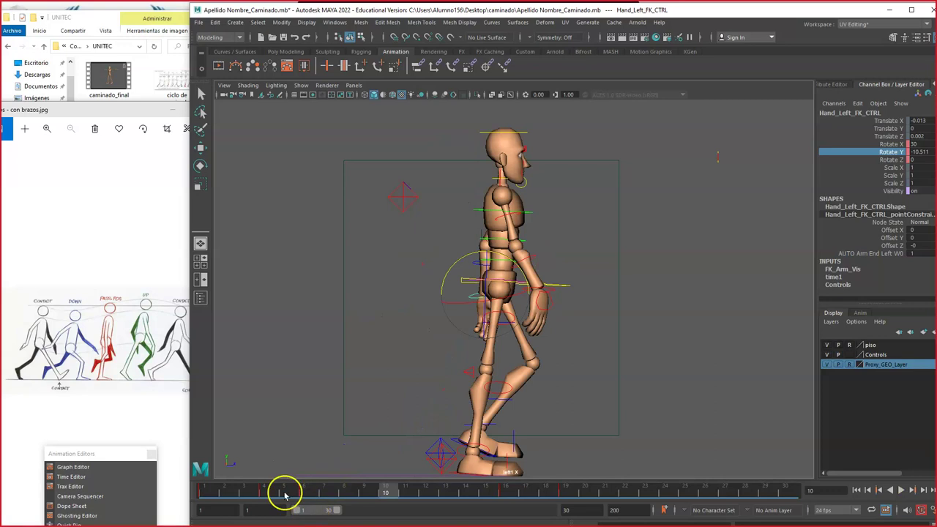
Step: Rotate the left hand control to Rotate Y -18.85 on frame 25 after scrubbing through the walk
click(284, 495)
drag(209, 486, 671, 510)
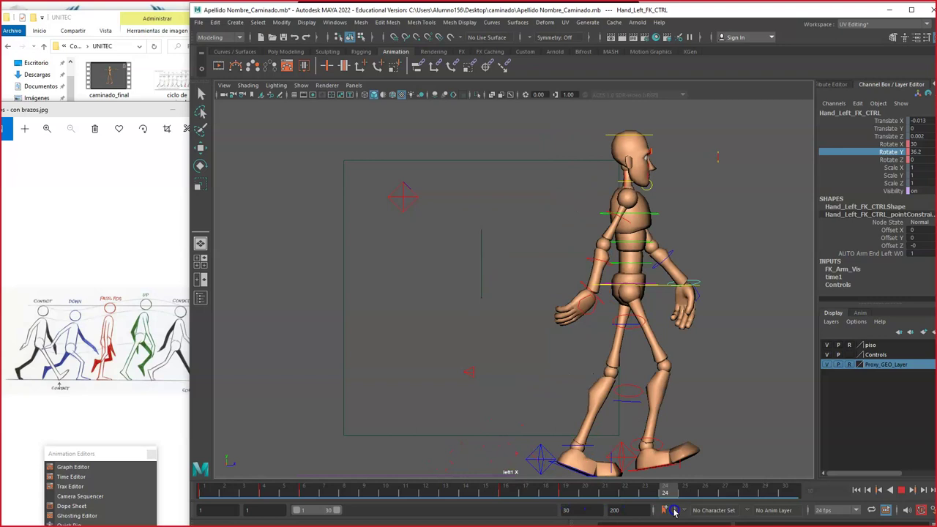
drag(675, 512, 684, 512)
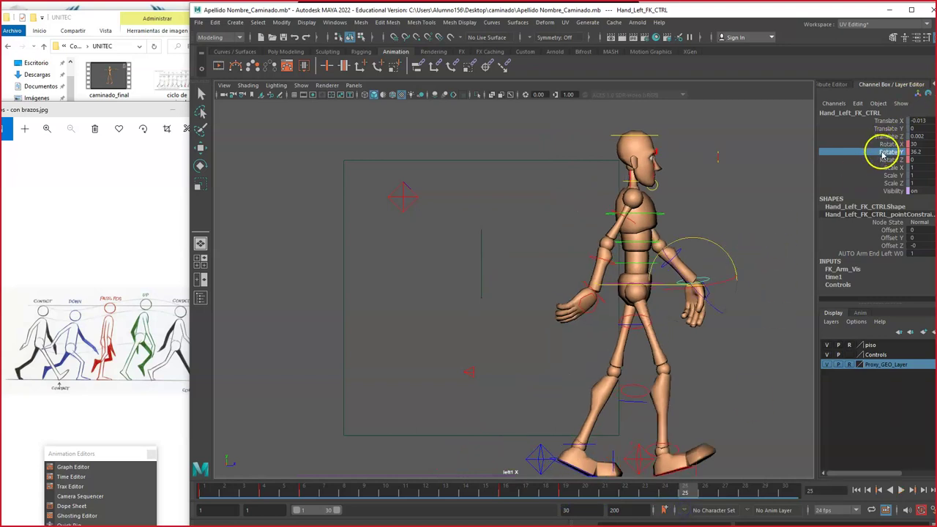
middle_drag(719, 174, 644, 176)
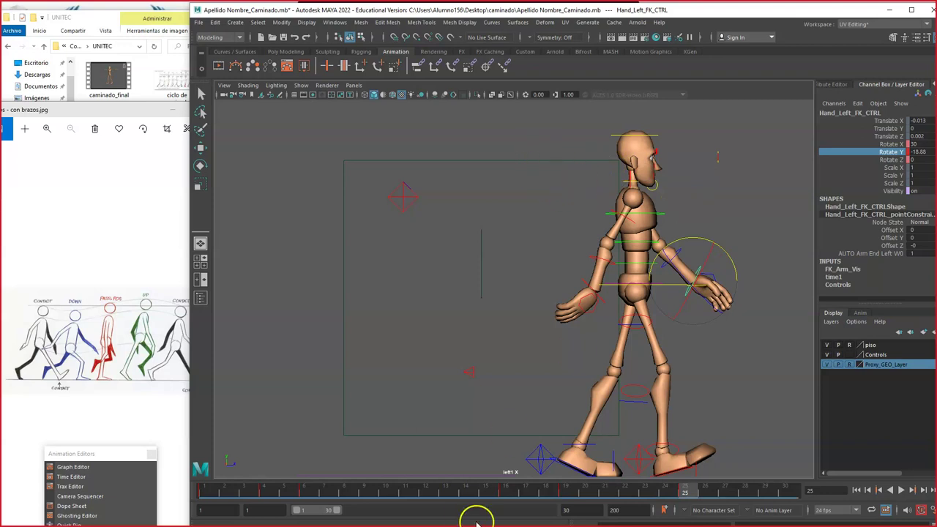
Step: Rotate the right hand control slightly upward to about -19.3 in Rotate Y on frame 13
drag(639, 492, 454, 488)
click(628, 271)
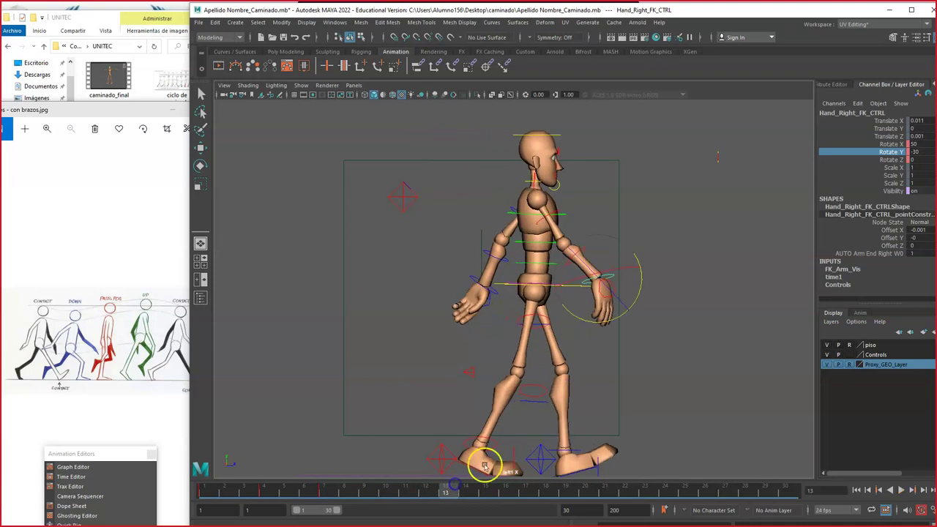
drag(641, 284, 650, 272)
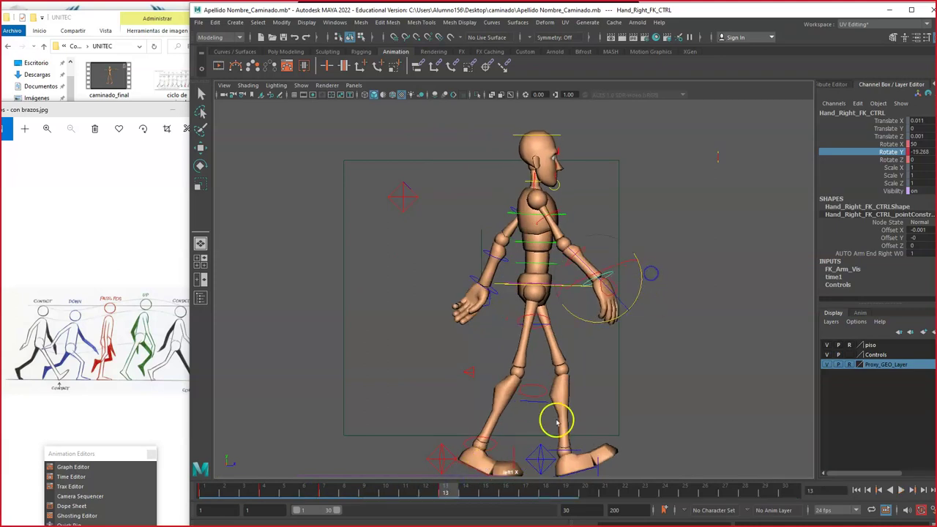
Step: Rotate the right hand control to Rotate Y 19.935 on frame 16 and 28.23 on frame 19
drag(449, 491, 506, 485)
drag(673, 269, 691, 217)
drag(510, 489, 568, 491)
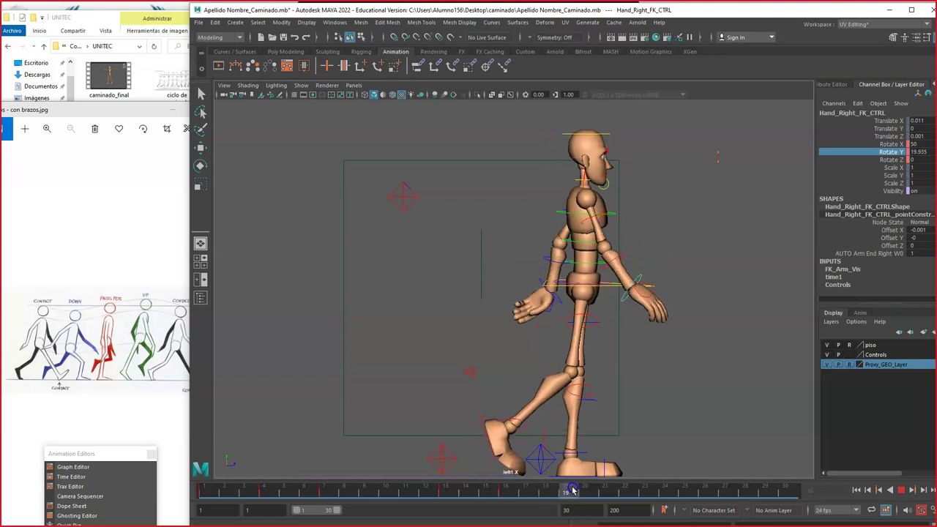
click(672, 294)
click(883, 155)
mouse_move(698, 194)
middle_down()
mouse_move(710, 195)
mouse_move(684, 199)
middle_up()
Step: Set the right hand control's Rotate Y to 4.11 on frame 25
drag(571, 497, 729, 495)
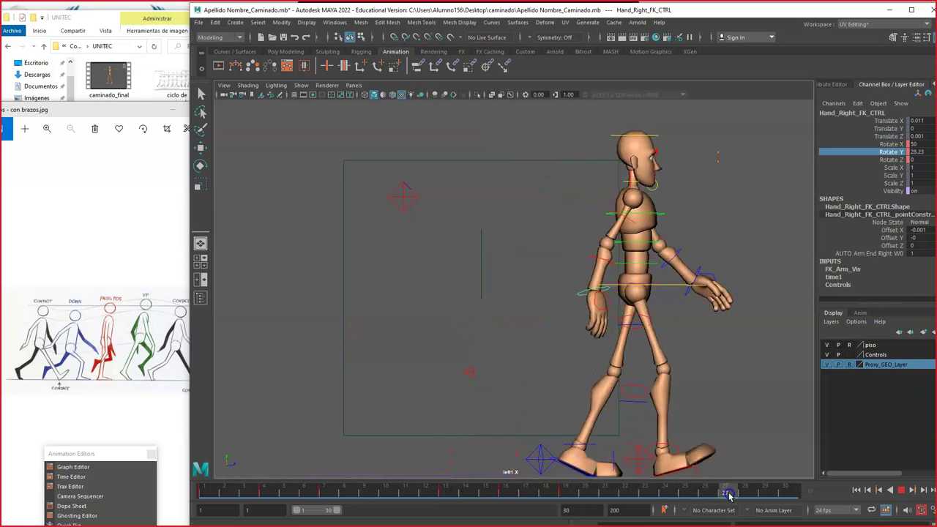
click(645, 371)
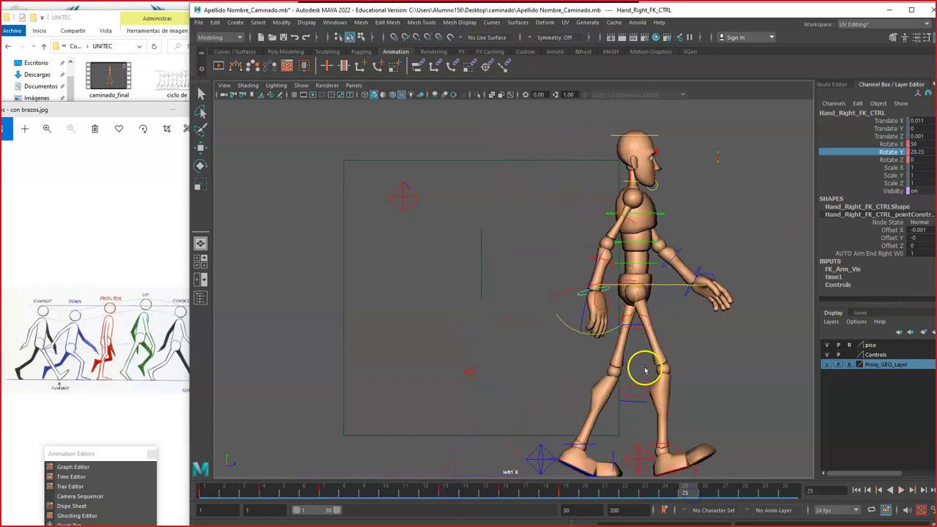
middle_drag(788, 208, 825, 208)
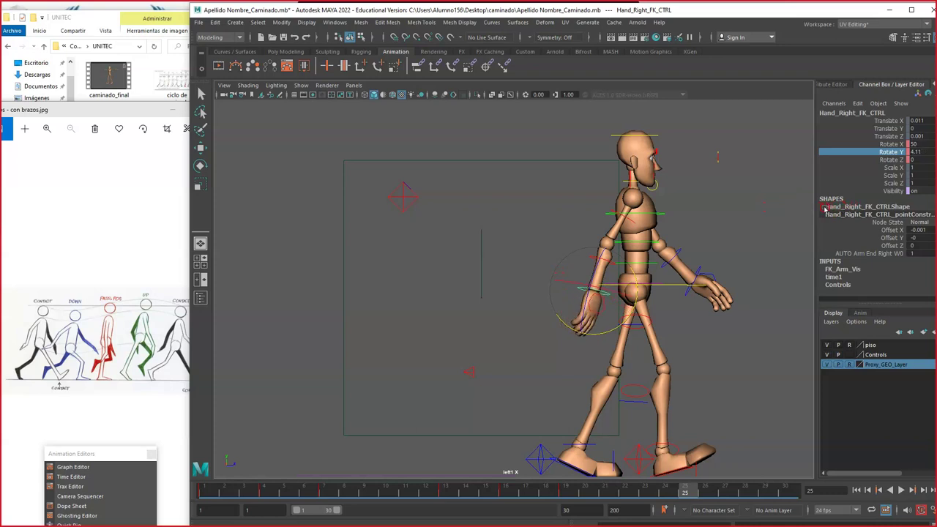
Step: Play back the walk cycle to review the hand motion, stop it, and maximize the application window with the whole character in view
key(alt+v)
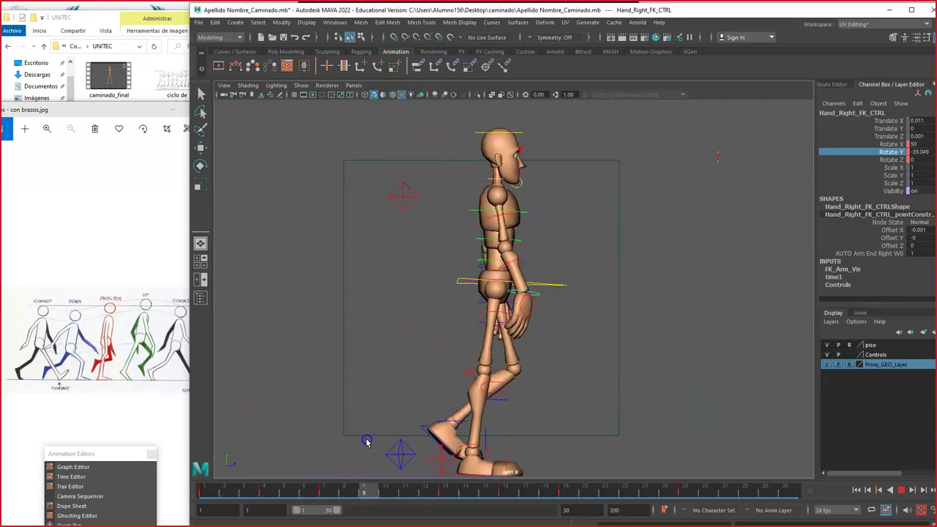
click(900, 489)
scroll(508, 291, down, 1)
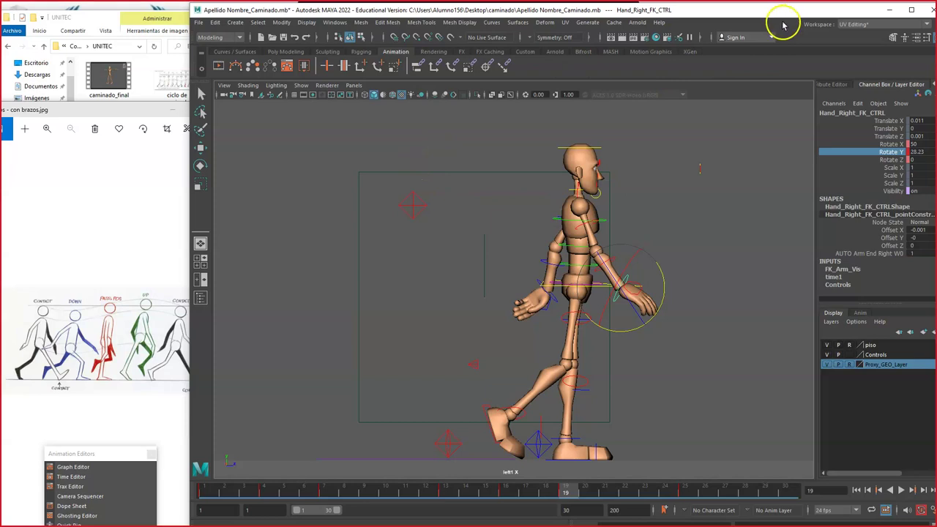
drag(731, 11, 667, 3)
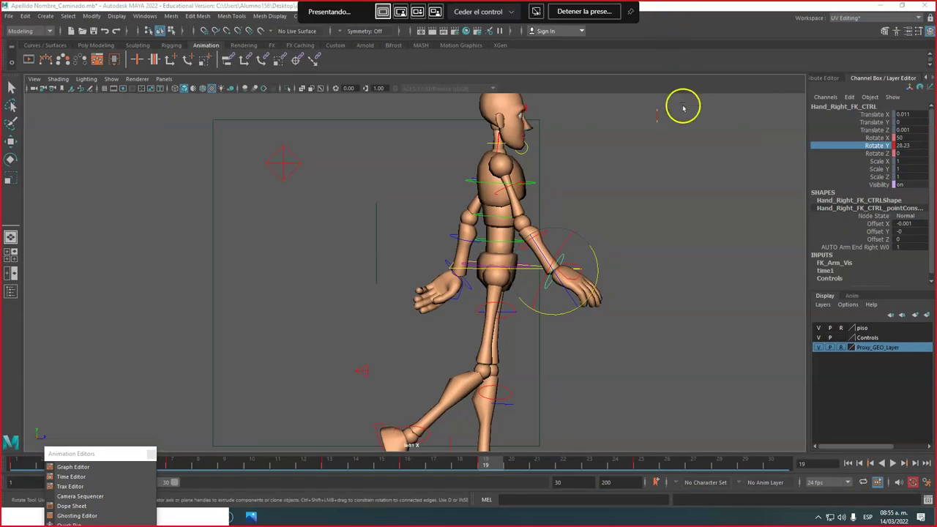
scroll(625, 228, down, 3)
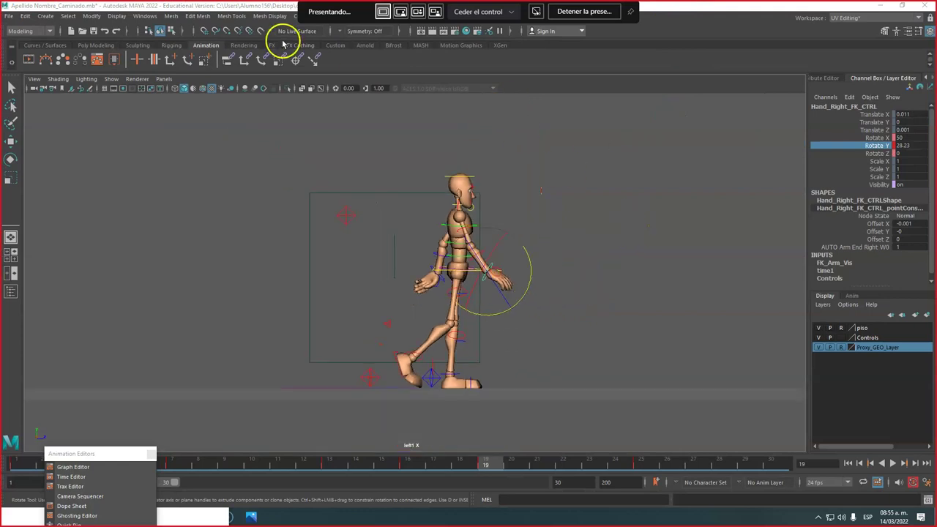